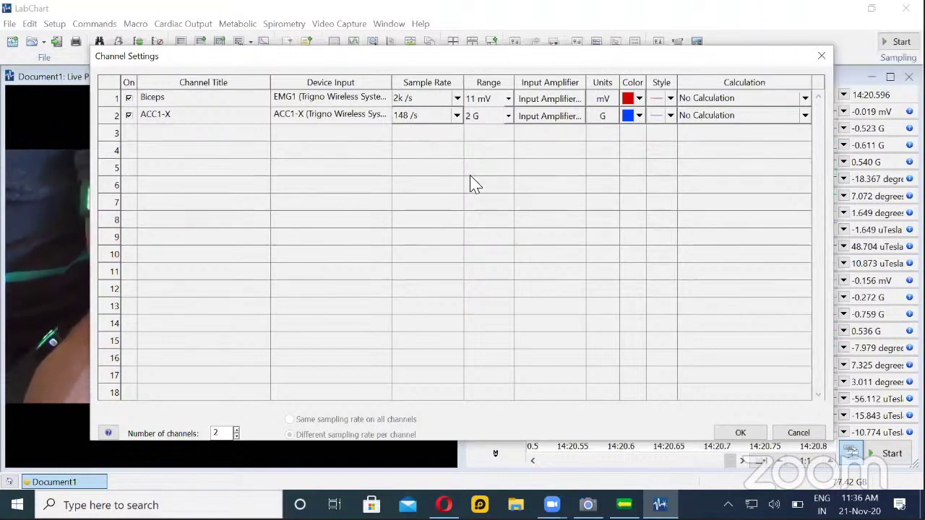
{"action": "left_click", "coordinate": [236, 430]}
{"action": "left_click", "coordinate": [236, 430]}
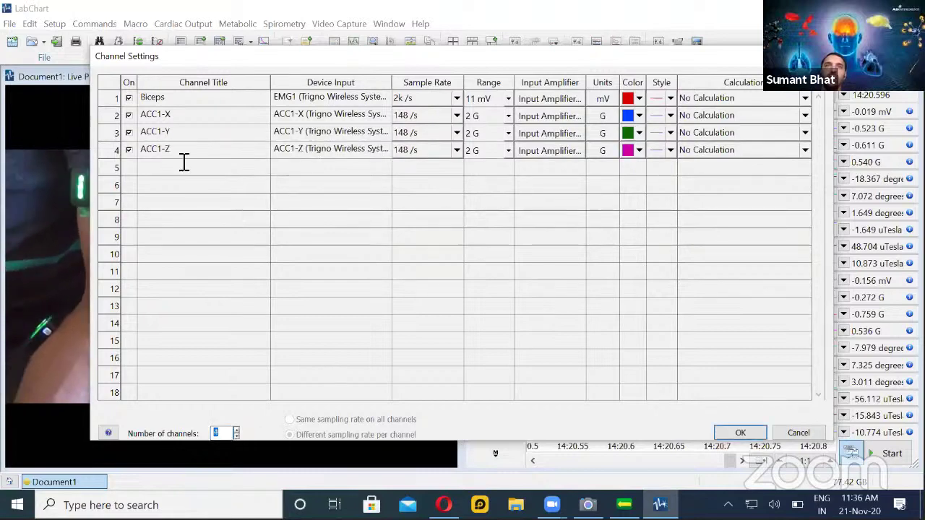
{"action": "left_click", "coordinate": [190, 117]}
{"action": "left_click_drag", "start_coordinate": [170, 117], "coordinate": [113, 118]}
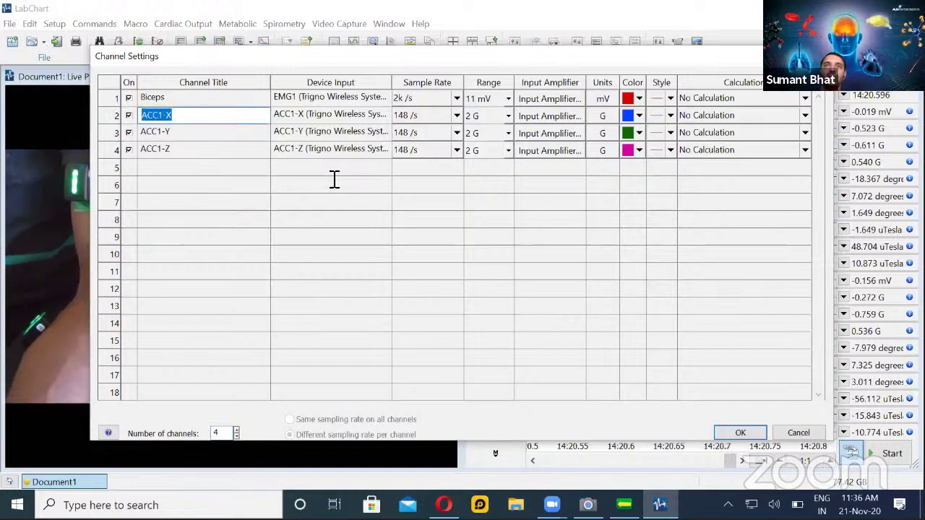
{"action": "left_click", "coordinate": [508, 101]}
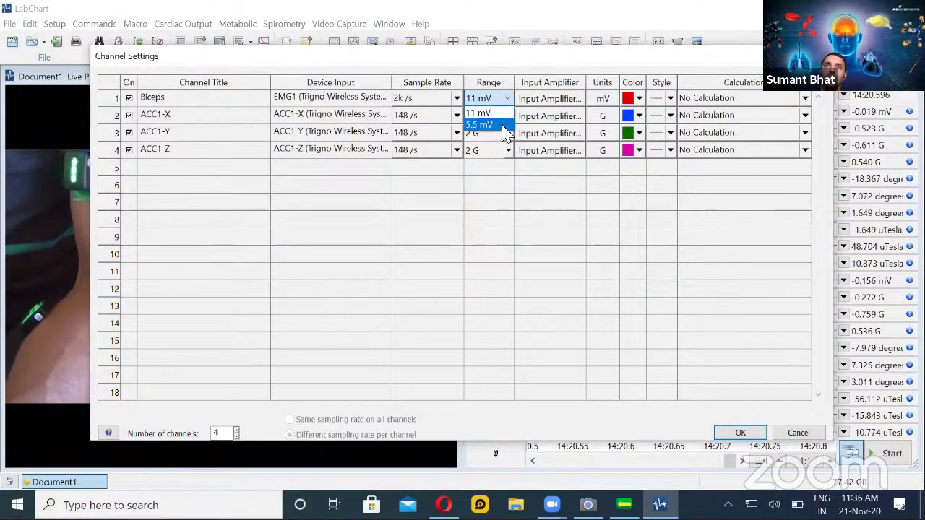
{"action": "left_click", "coordinate": [491, 193]}
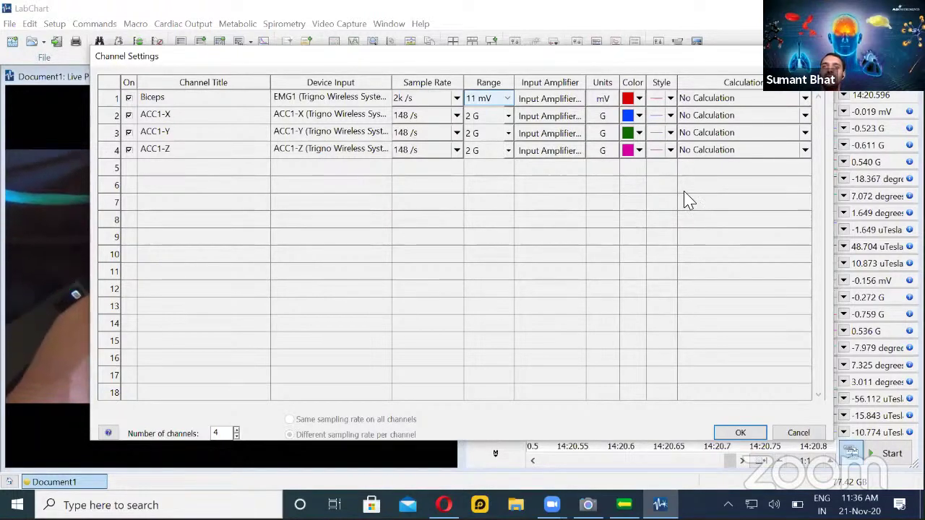
{"action": "left_click", "coordinate": [799, 433]}
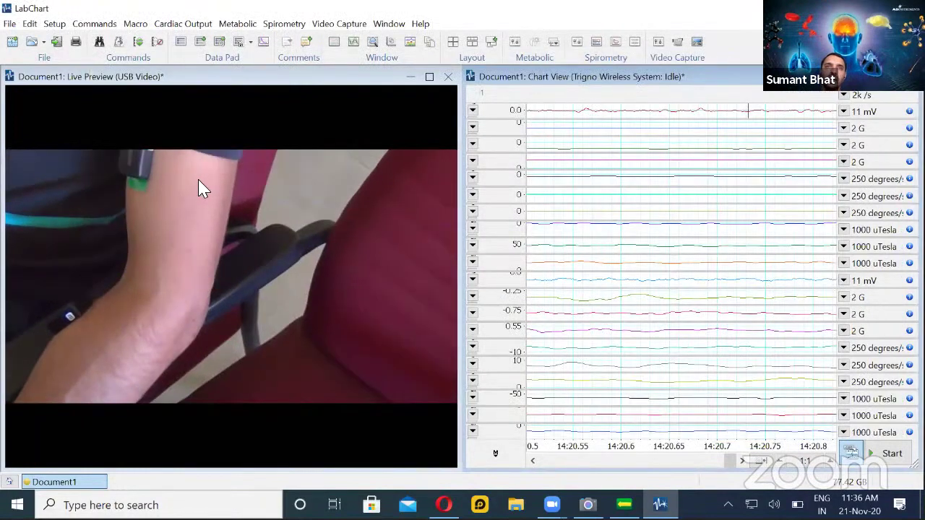
- Set the number of device channels to 2 and assign the EMG2 input to the second channel
{"action": "left_click", "coordinate": [54, 24]}
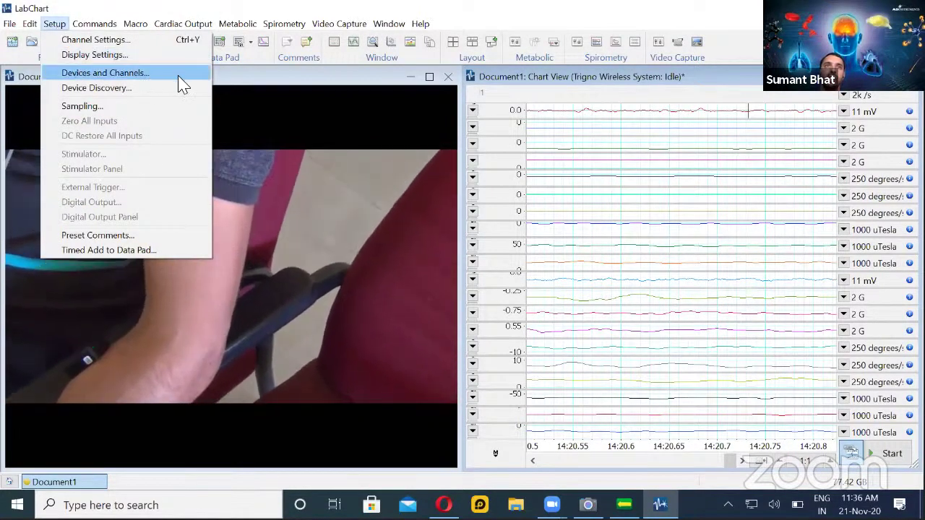
{"action": "left_click", "coordinate": [185, 82]}
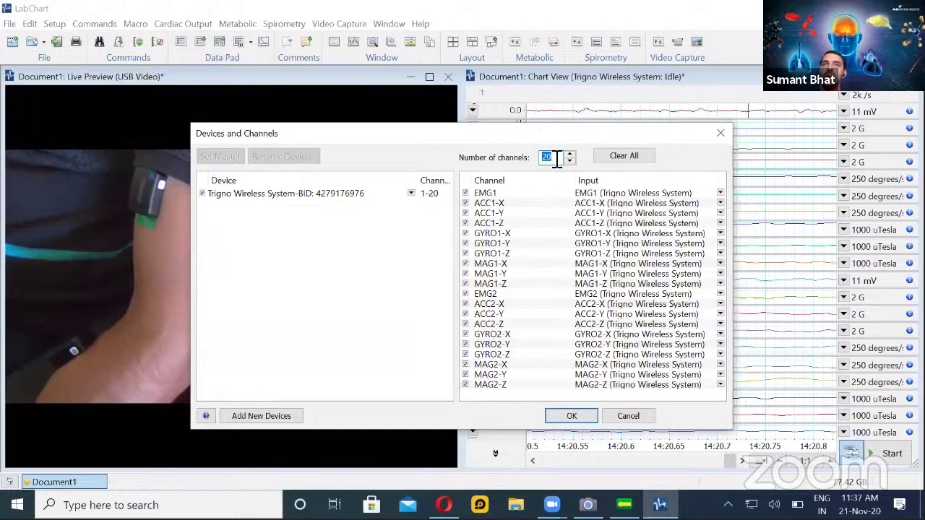
{"action": "type", "text": "2"}
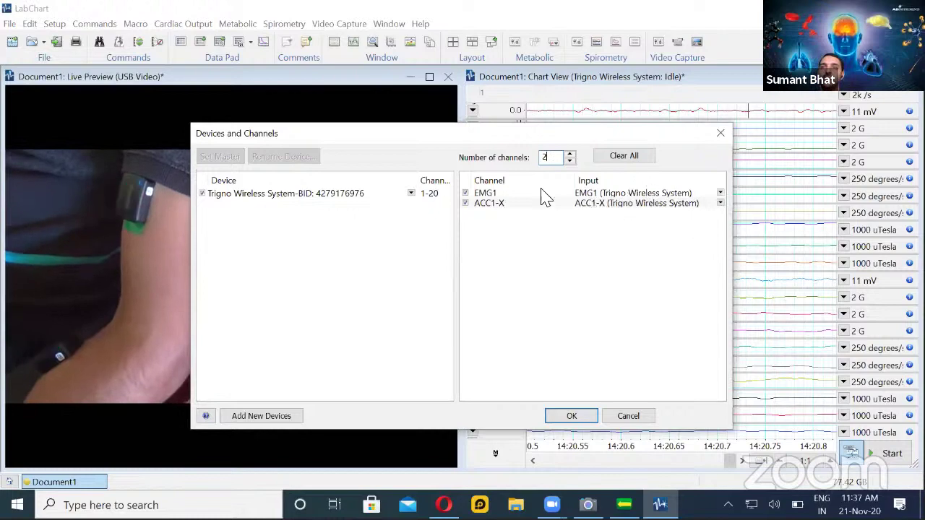
{"action": "left_click", "coordinate": [721, 205]}
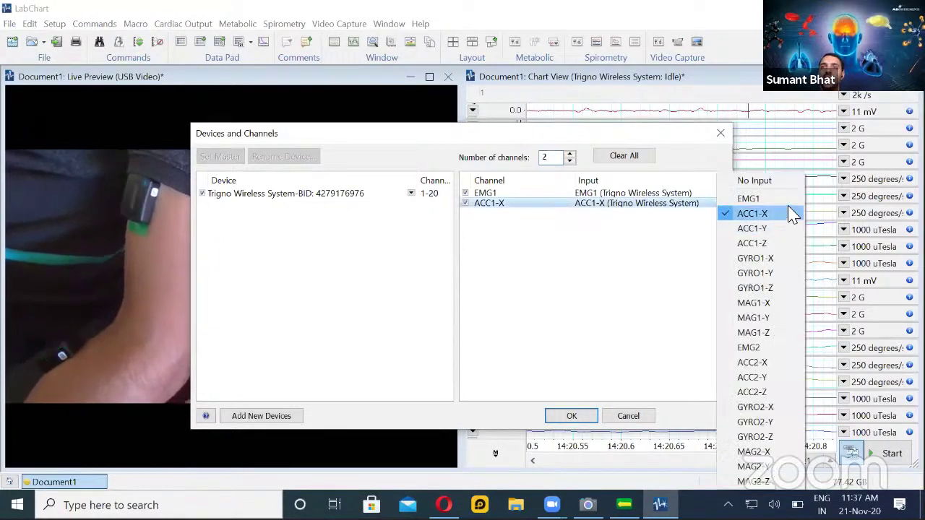
{"action": "left_click", "coordinate": [785, 353]}
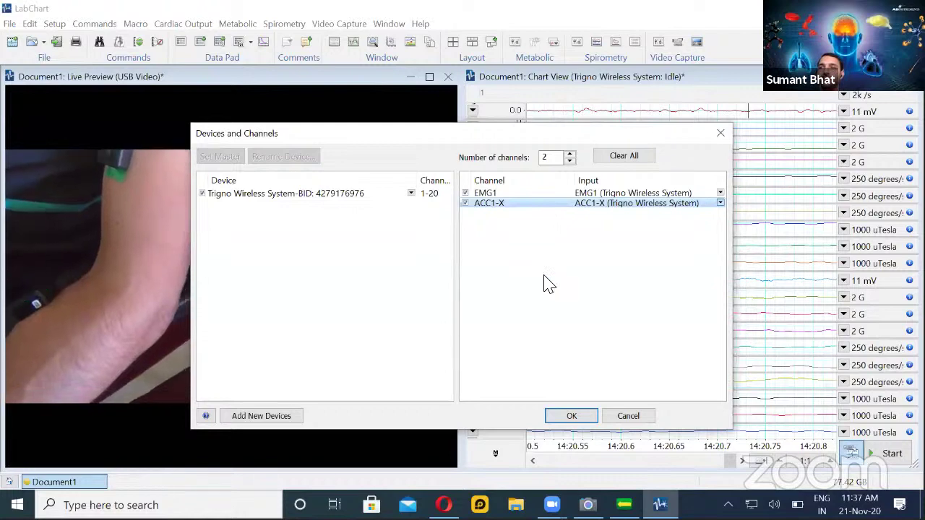
{"action": "left_click", "coordinate": [580, 420]}
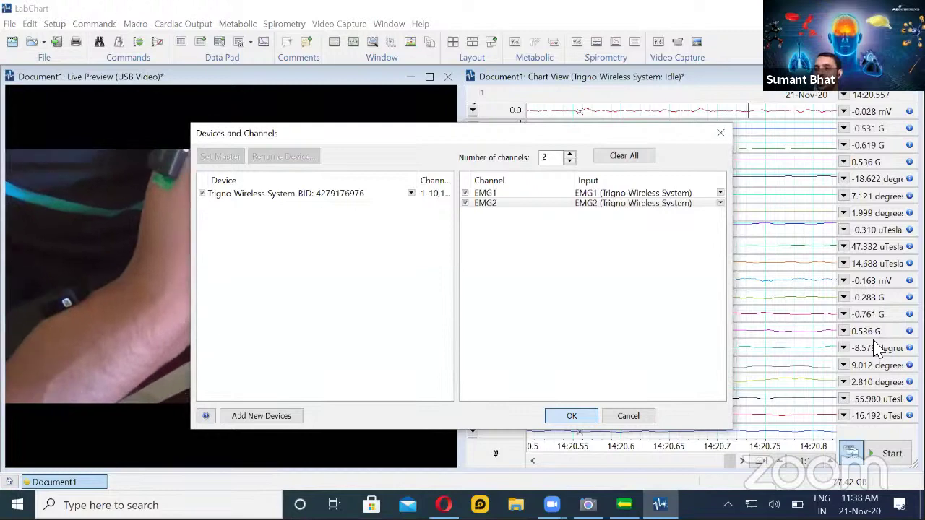
{"action": "key", "text": "Return"}
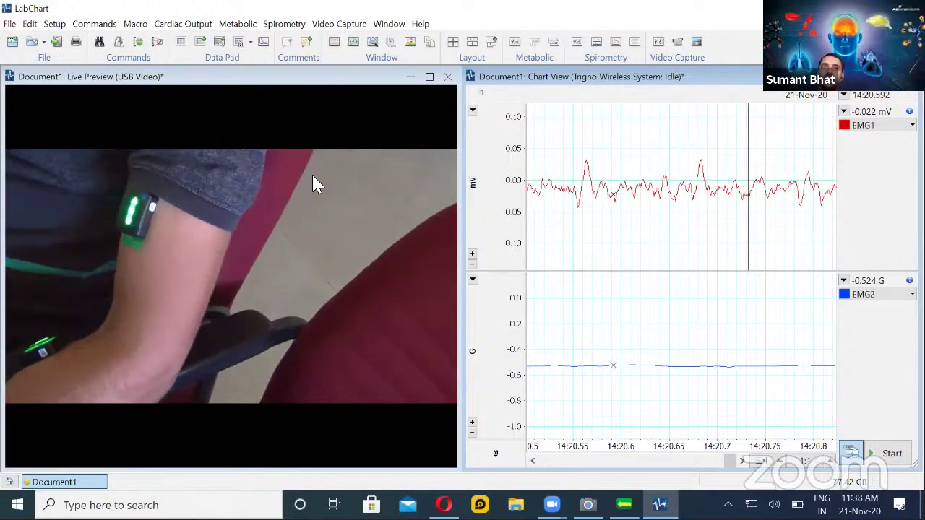
- Auto scale all channels in the Chart View and compress its horizontal scaling to 5:1
{"action": "left_click", "coordinate": [156, 42]}
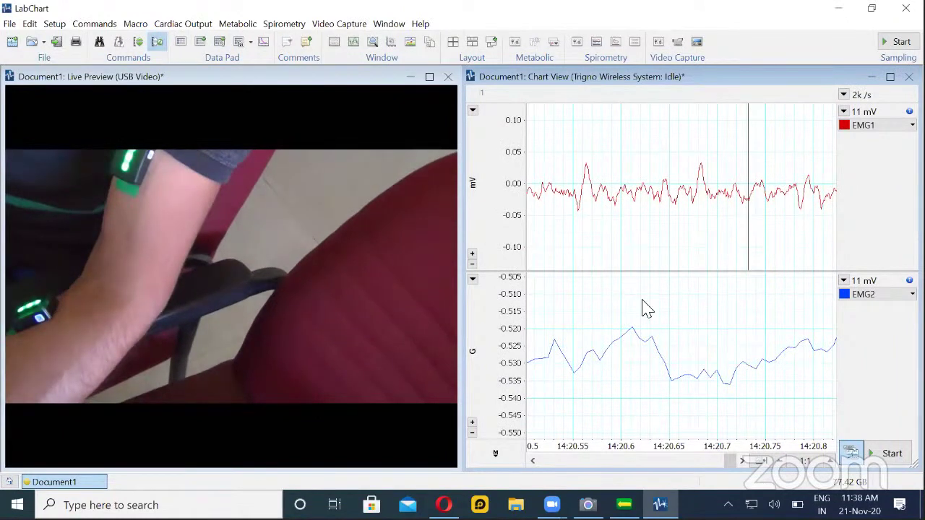
{"action": "left_click", "coordinate": [783, 469]}
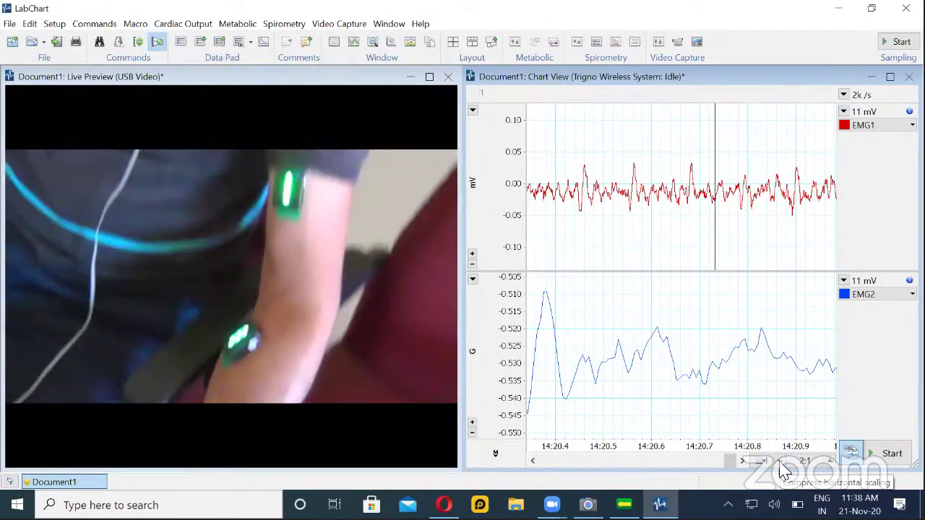
{"action": "left_click", "coordinate": [782, 469]}
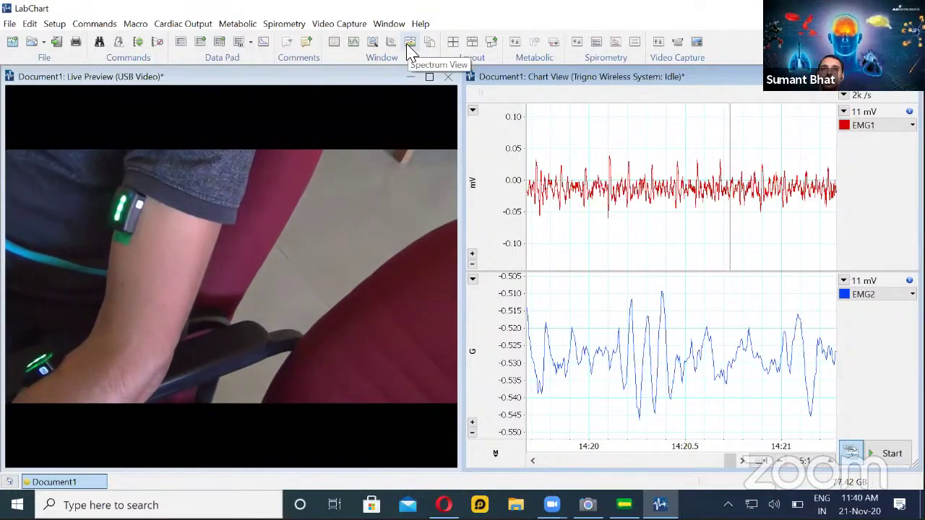
- Open the Spectrum View for the EMG1 channel and look through its available display channels
{"action": "left_click", "coordinate": [410, 45]}
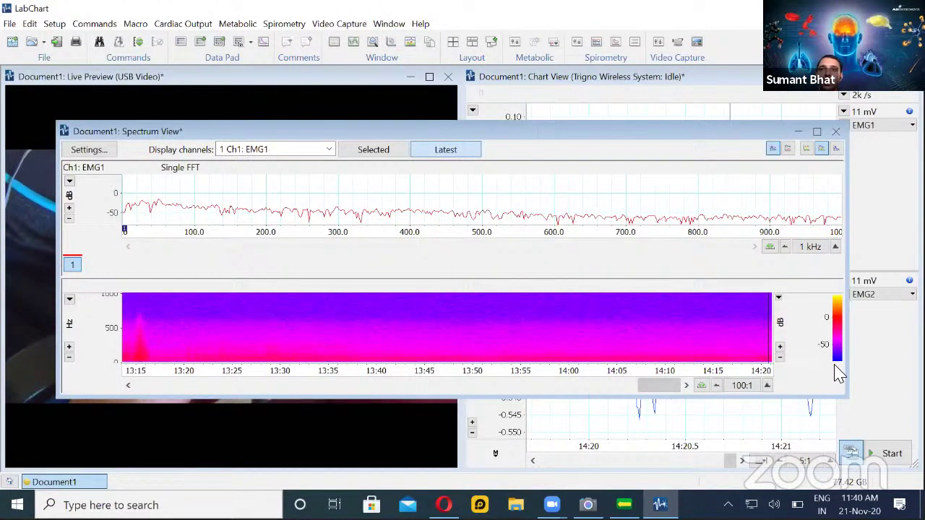
{"action": "left_click", "coordinate": [683, 79]}
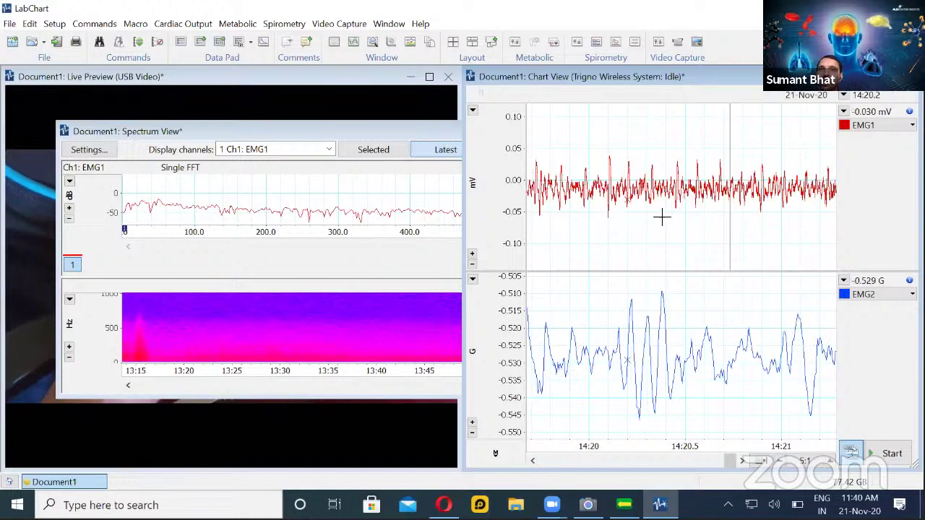
{"action": "left_click", "coordinate": [370, 137]}
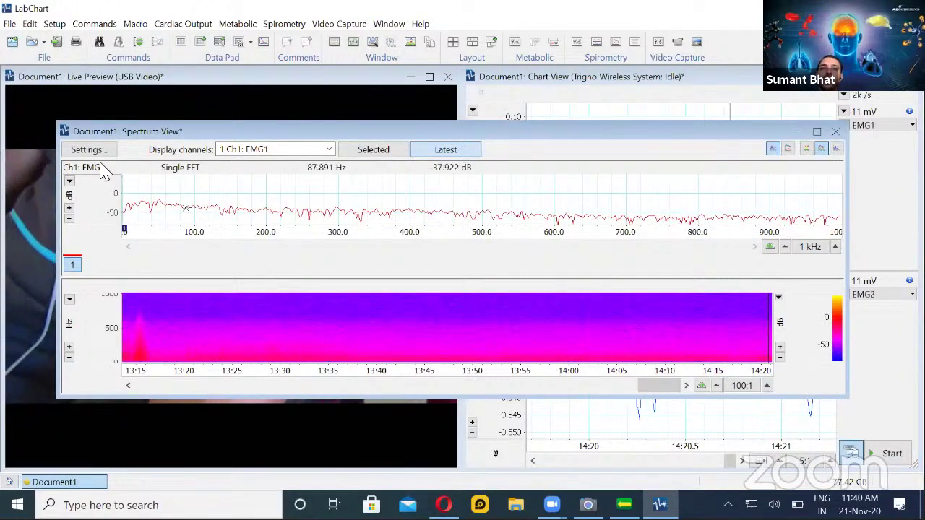
{"action": "left_click", "coordinate": [328, 152]}
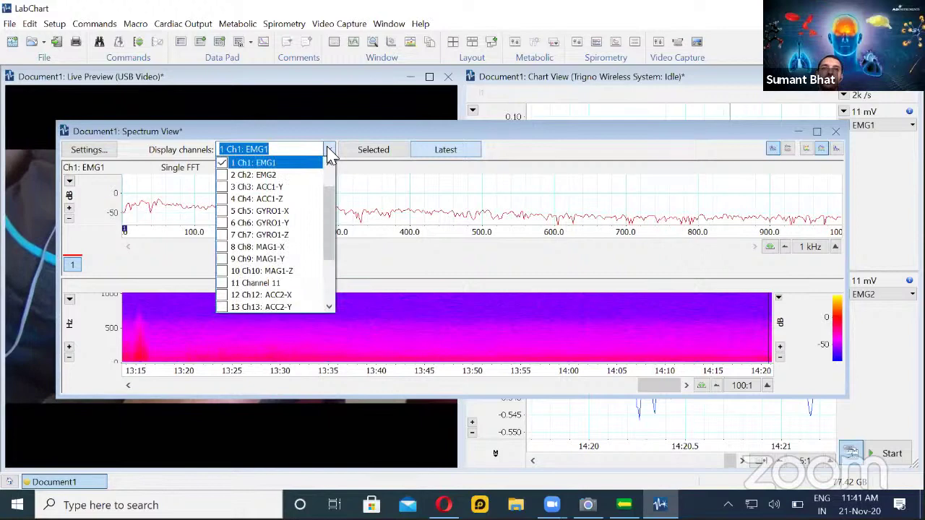
{"action": "scroll", "coordinate": [329, 177], "scroll_direction": "up", "scroll_amount": 1}
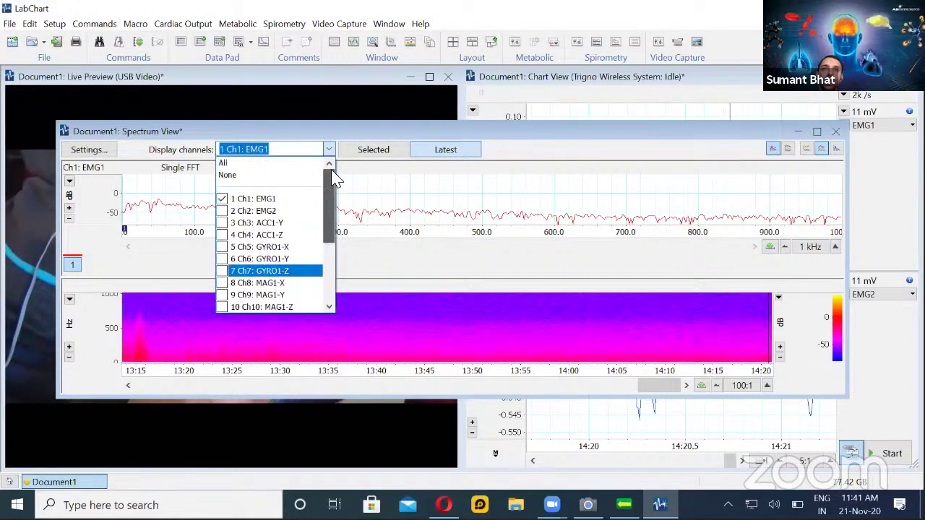
{"action": "scroll", "coordinate": [325, 177], "scroll_direction": "down", "scroll_amount": 1}
{"action": "scroll", "coordinate": [325, 177], "scroll_direction": "up", "scroll_amount": 2}
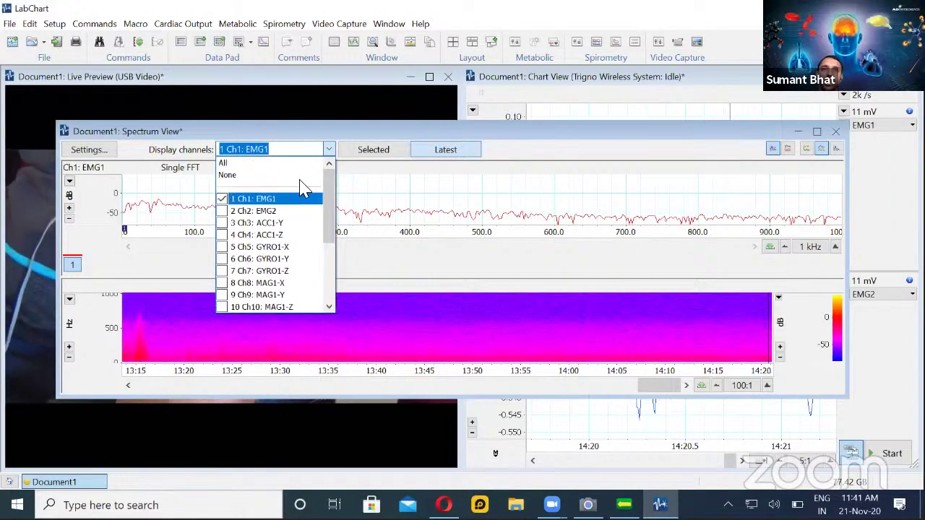
{"action": "left_click", "coordinate": [520, 150]}
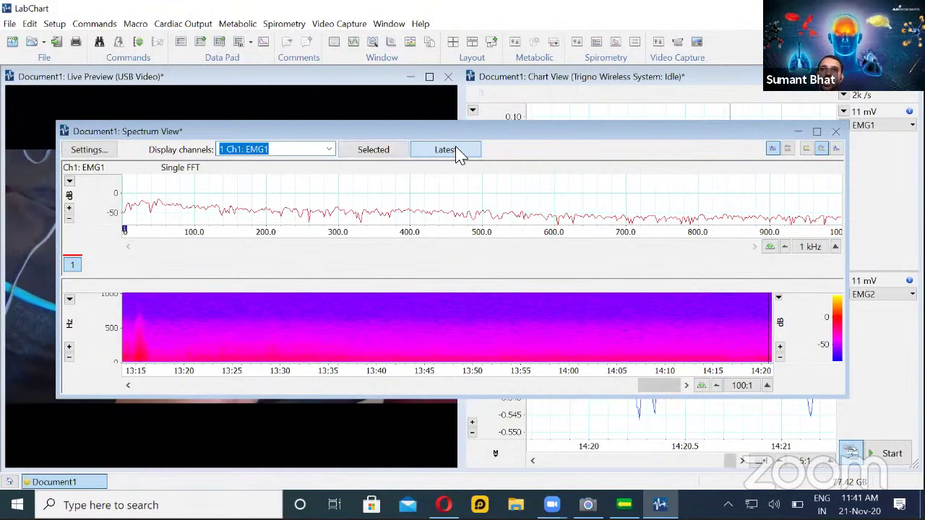
- Review the data window options in the Spectrum View settings and set the display mode to Amplitude
{"action": "left_click", "coordinate": [98, 151]}
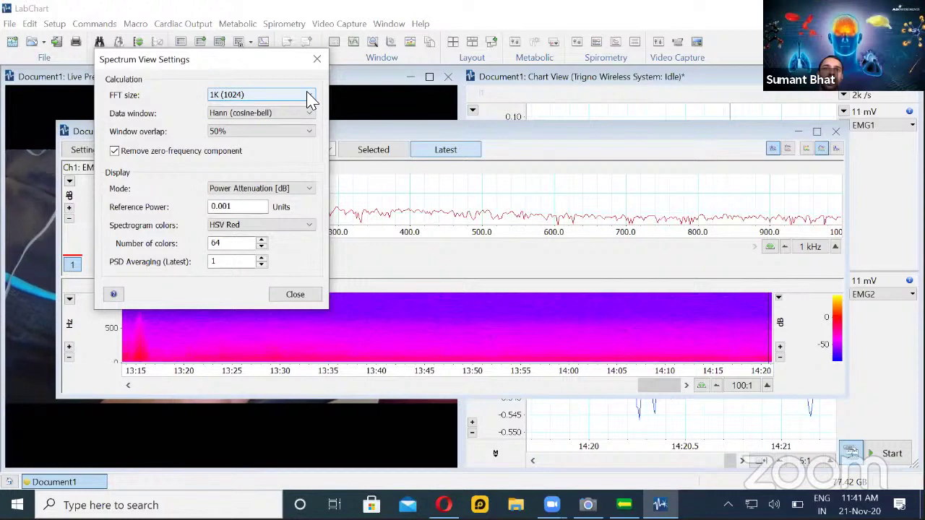
{"action": "left_click", "coordinate": [289, 117]}
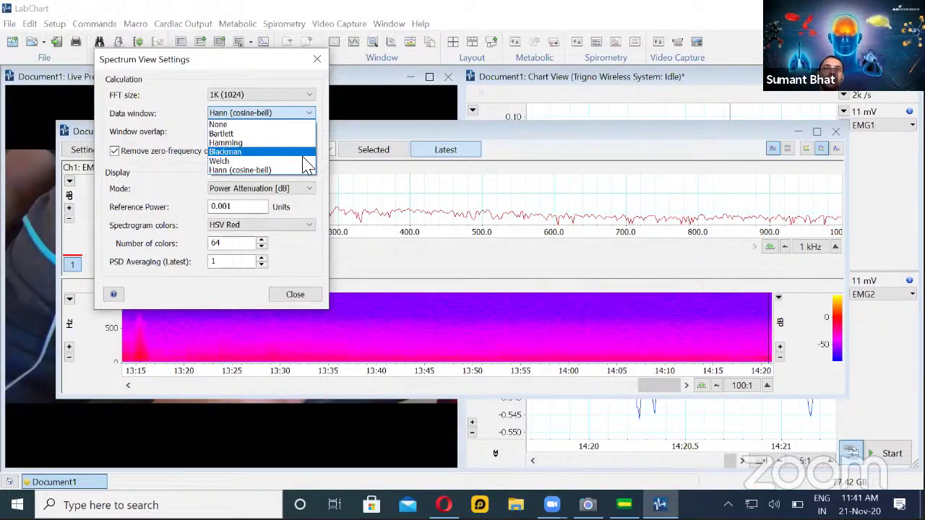
{"action": "left_click", "coordinate": [184, 115]}
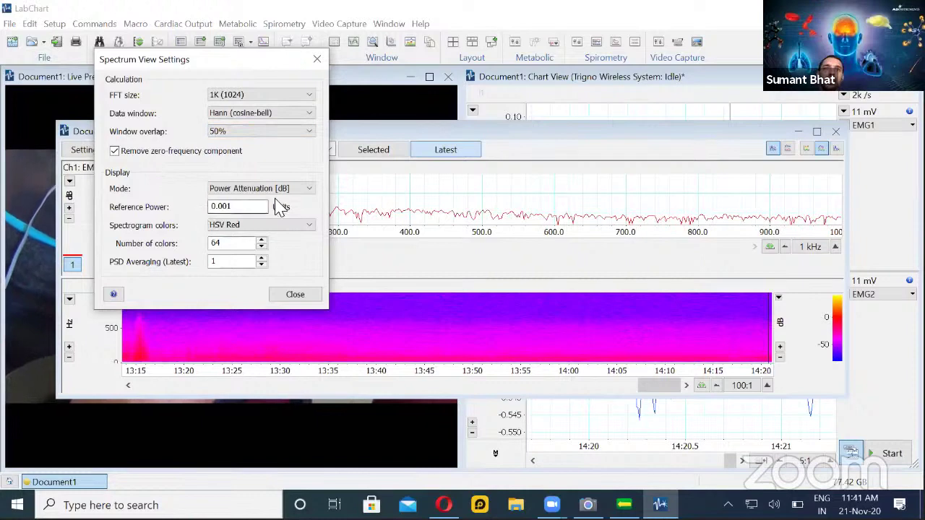
{"action": "left_click", "coordinate": [299, 190]}
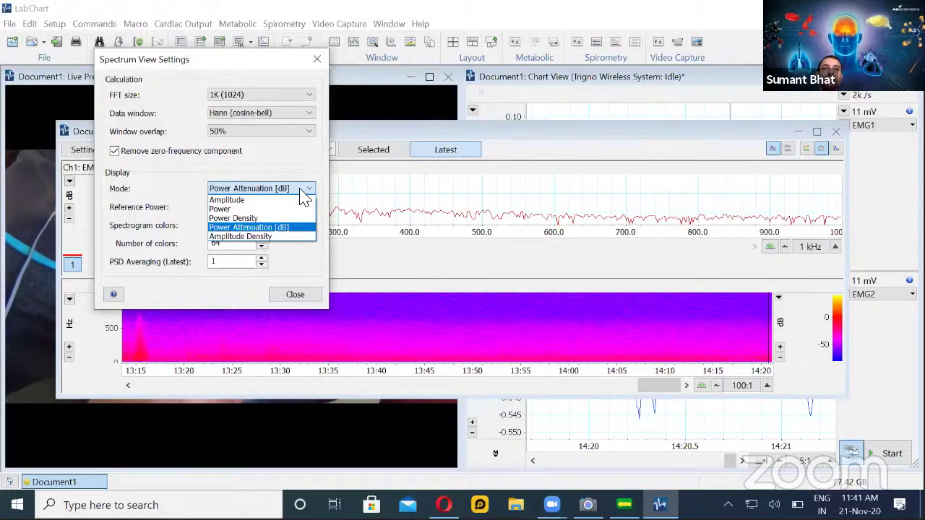
{"action": "left_click", "coordinate": [246, 203]}
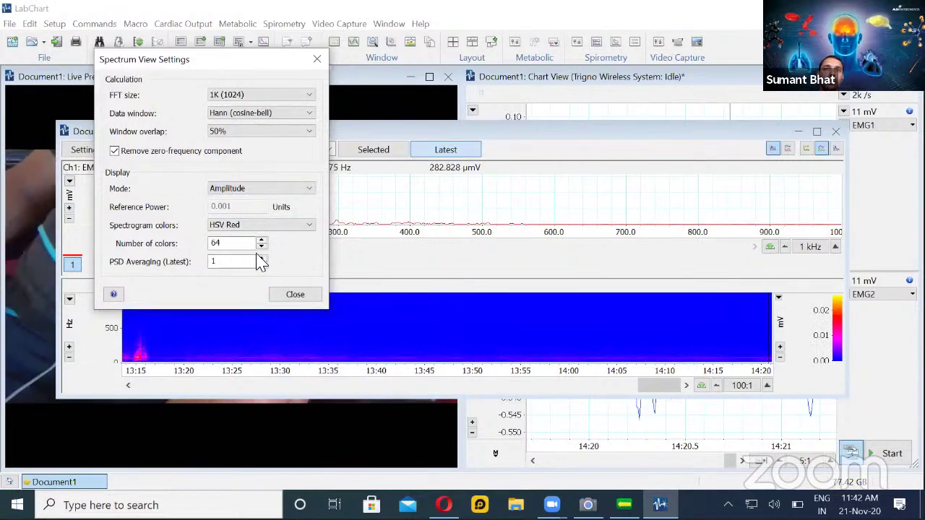
- Try the Yellow spectrogram colors, restore HSV Red, and close the Spectrum View settings
{"action": "left_click", "coordinate": [296, 227]}
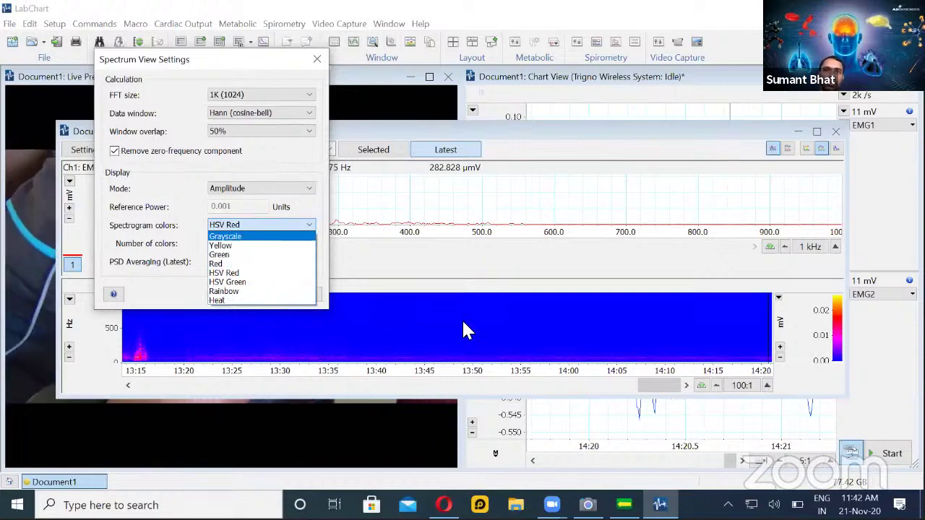
{"action": "left_click", "coordinate": [259, 246]}
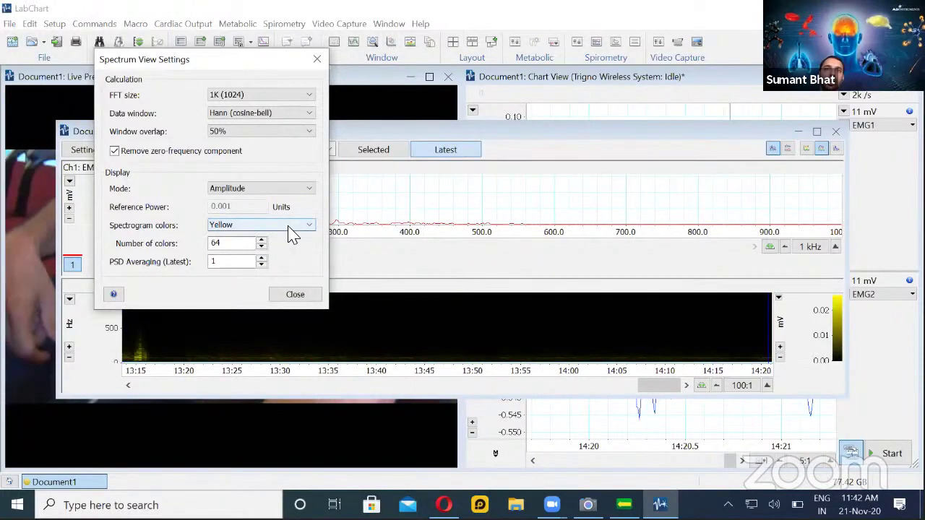
{"action": "left_click", "coordinate": [291, 231]}
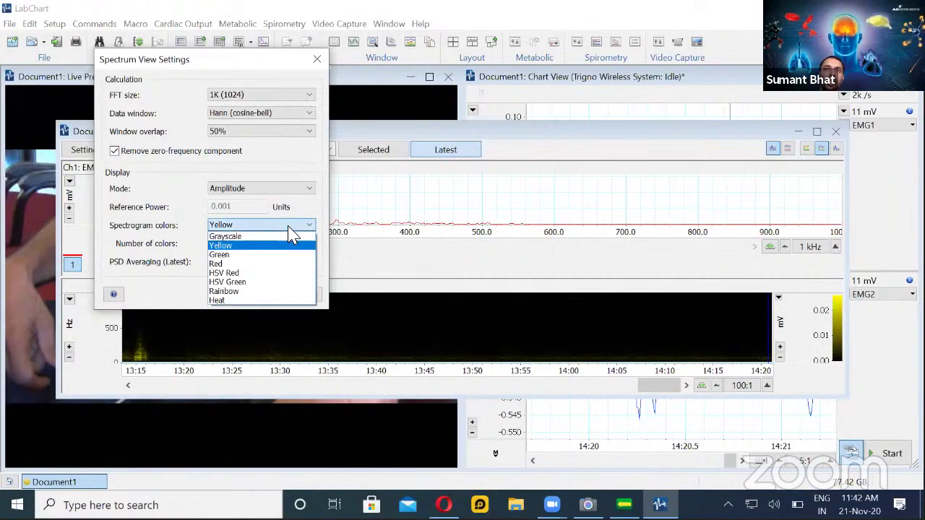
{"action": "left_click", "coordinate": [255, 274]}
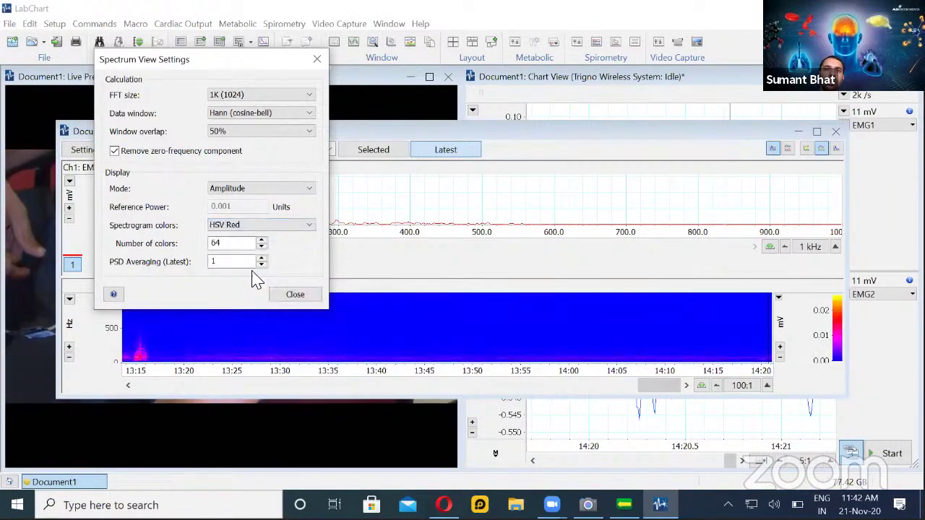
{"action": "left_click", "coordinate": [296, 294]}
{"action": "left_click", "coordinate": [195, 26]}
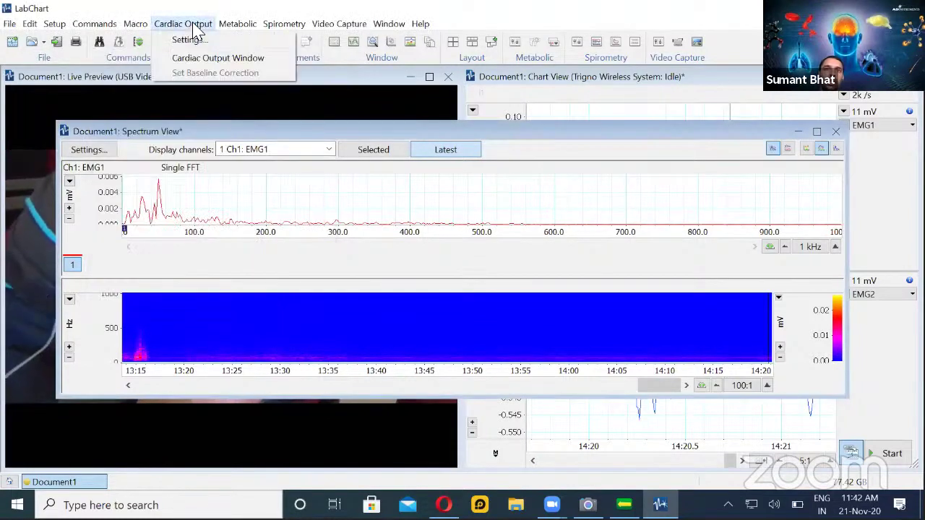
{"action": "left_click", "coordinate": [197, 29]}
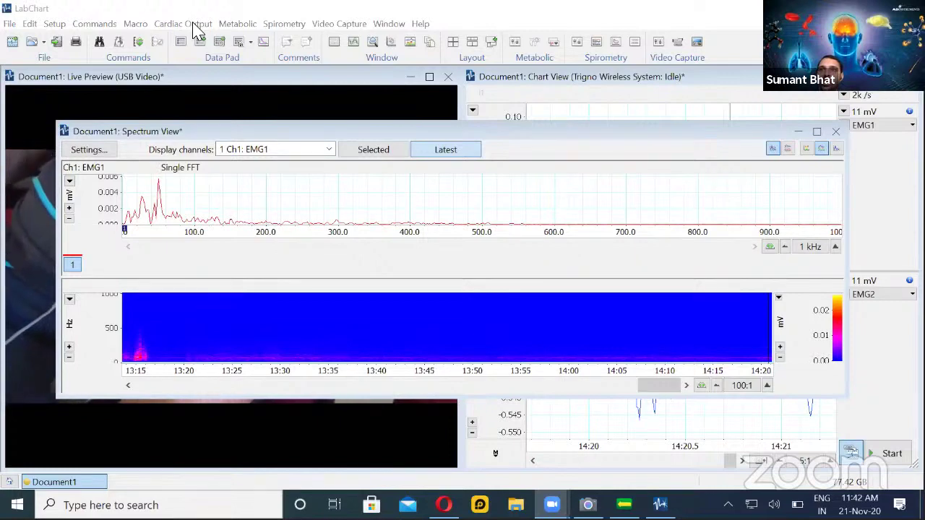
- Show only the spectrogram in the Spectrum View and try to start sampling from the wireless system
{"action": "left_click", "coordinate": [806, 152]}
{"action": "left_click", "coordinate": [806, 148]}
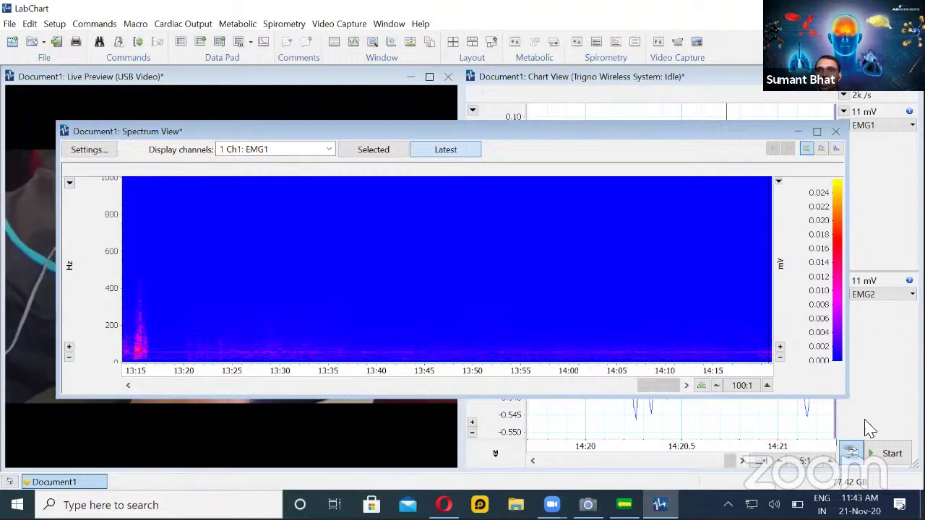
{"action": "left_click", "coordinate": [891, 453]}
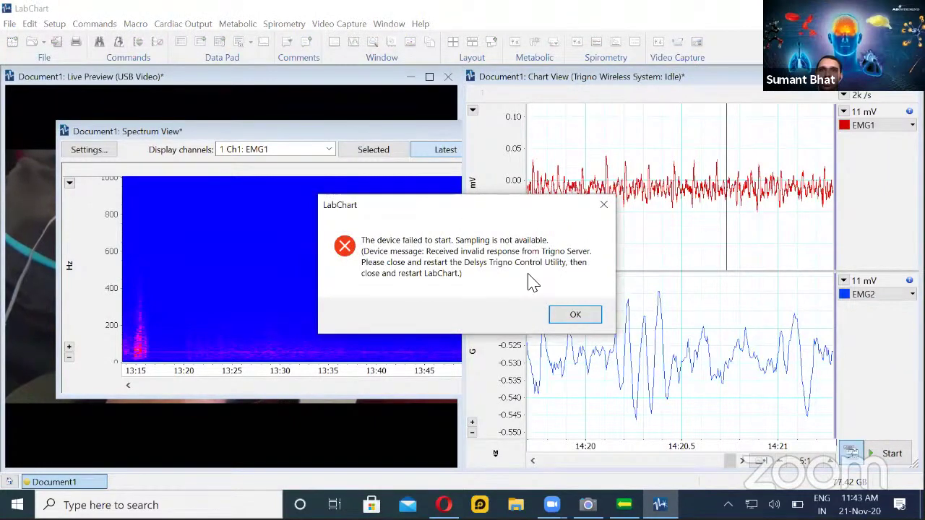
- Dismiss the sampling error, bring the spectrogram back to about 7:00, and shrink the Spectrum View to fit beside the Chart View
{"action": "left_click", "coordinate": [570, 315]}
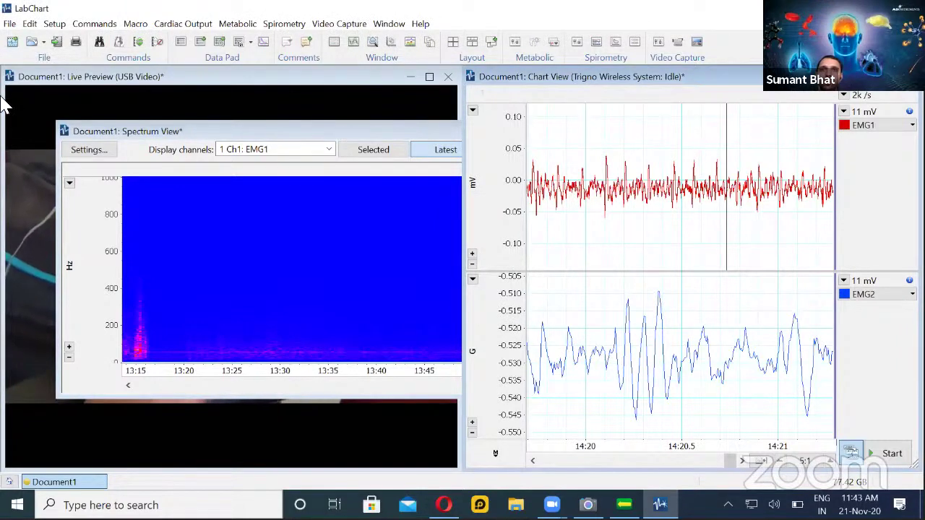
{"action": "left_click", "coordinate": [347, 133]}
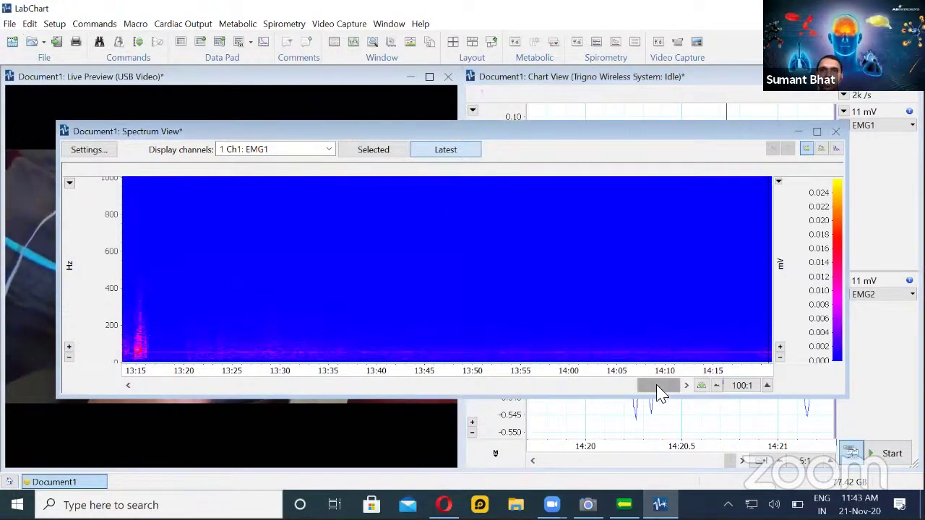
{"action": "left_click_drag", "start_coordinate": [659, 390], "coordinate": [398, 396]}
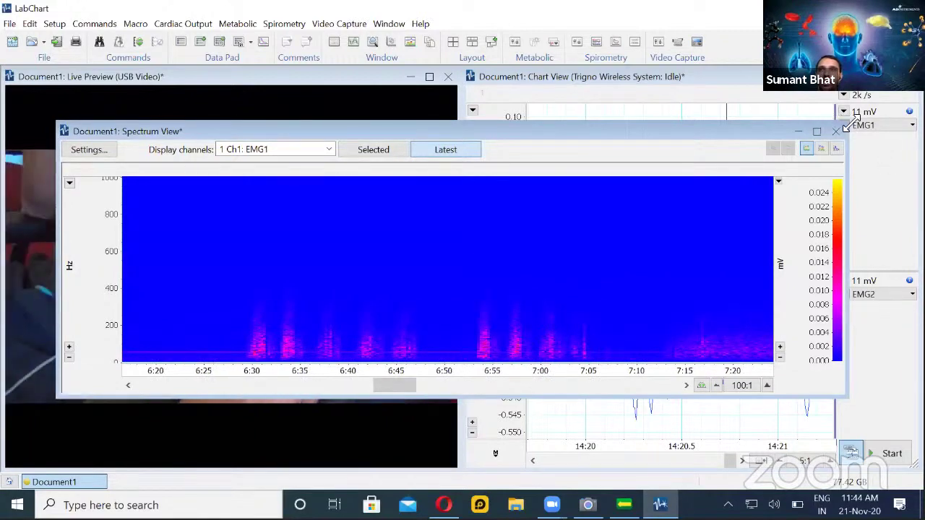
{"action": "left_click_drag", "start_coordinate": [846, 123], "coordinate": [480, 73]}
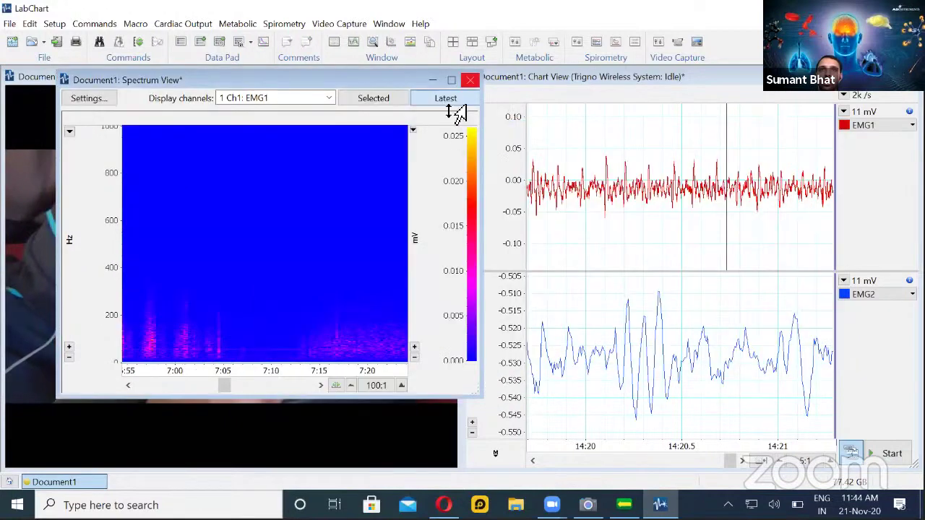
- Compress the Chart View's horizontal scaling to 100:1 and select the EMG1 activity from about 7:15 to 7:28
{"action": "left_click", "coordinate": [780, 461]}
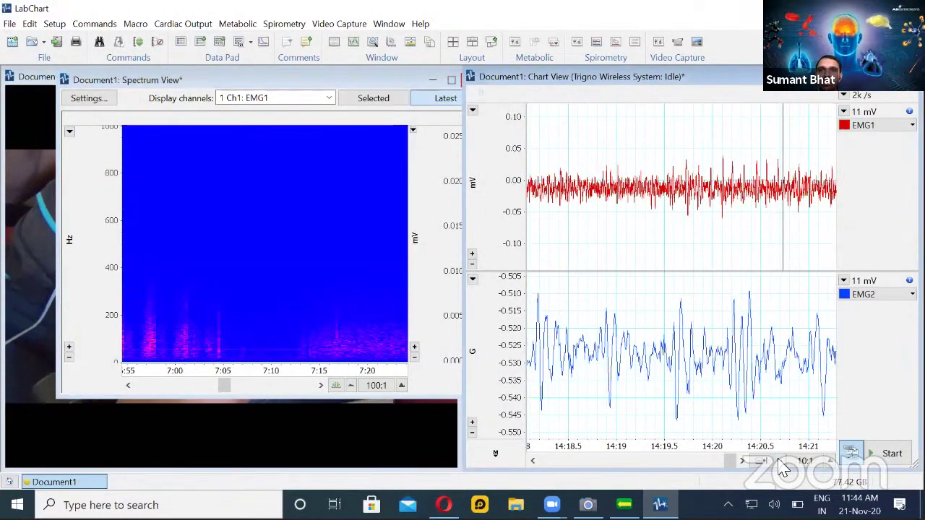
{"action": "left_click", "coordinate": [780, 461]}
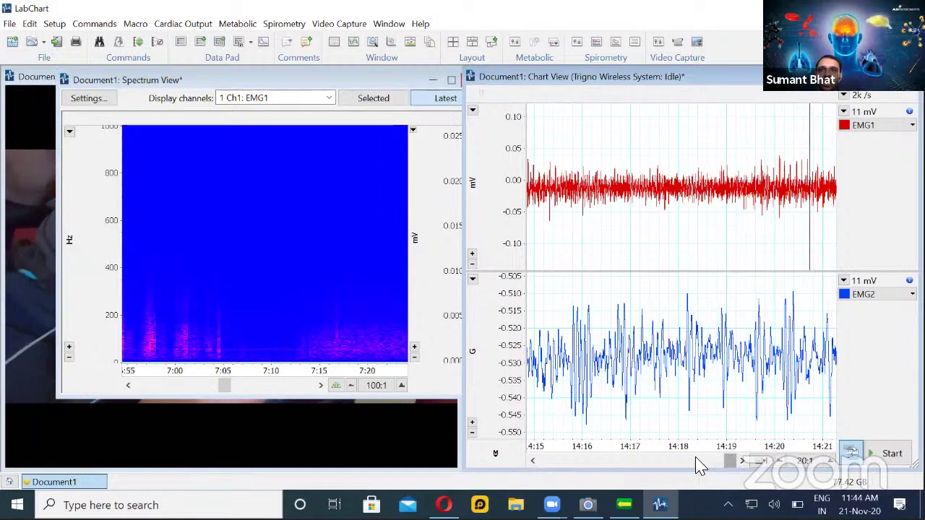
{"action": "left_click_drag", "start_coordinate": [699, 465], "coordinate": [641, 463]}
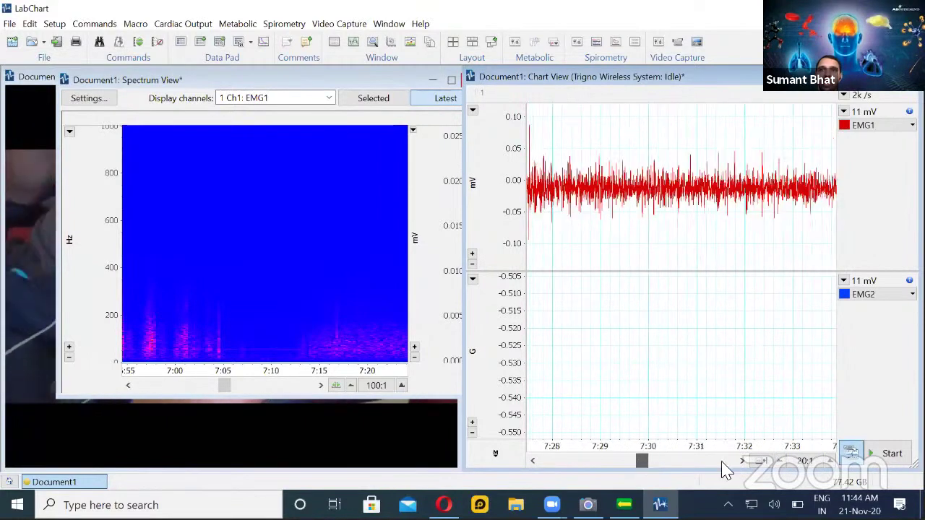
{"action": "left_click", "coordinate": [781, 463]}
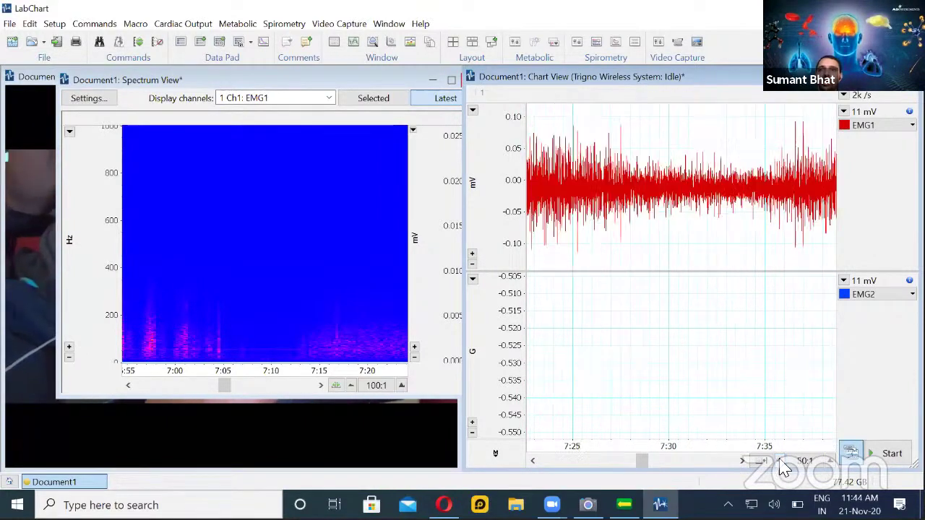
{"action": "left_click", "coordinate": [781, 462]}
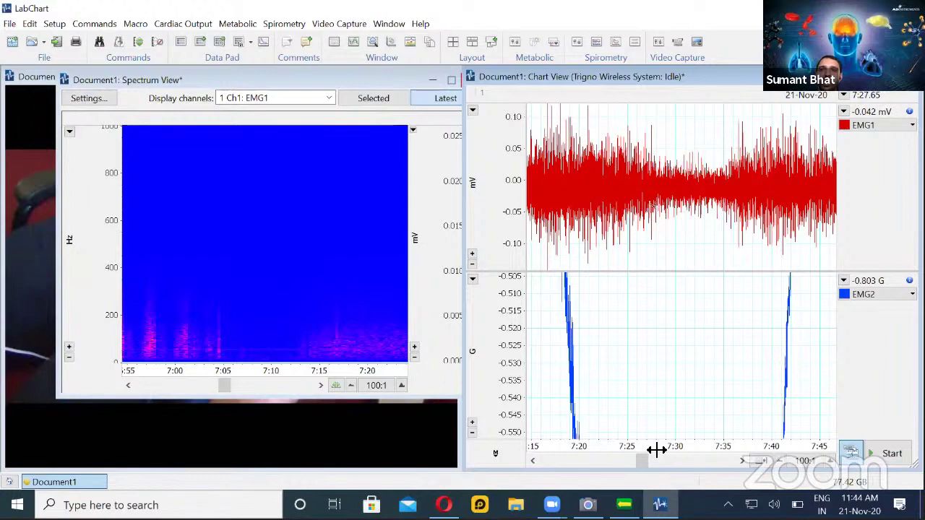
{"action": "left_click_drag", "start_coordinate": [657, 448], "coordinate": [539, 447]}
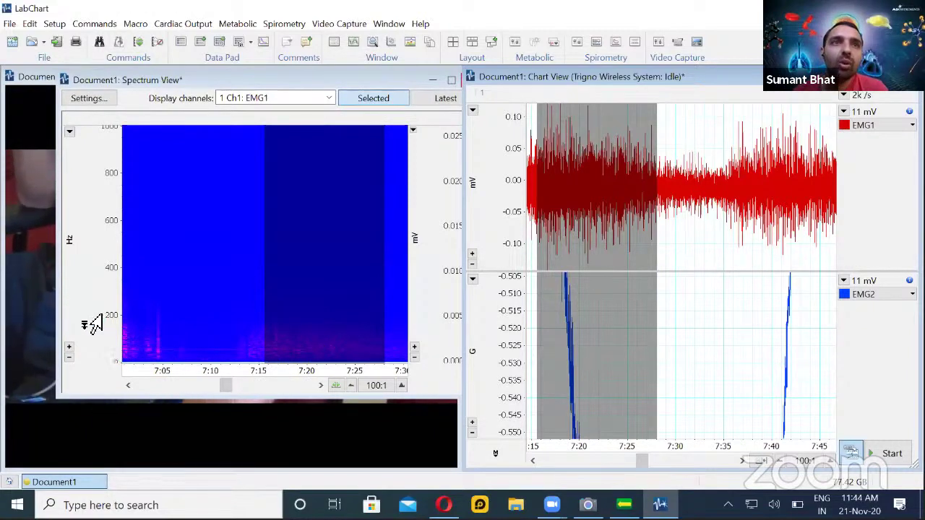
- Expand the spectrogram's frequency axis to 0–250 Hz and compare the quiet stretch from about 7:07 to 7:11 with the activity from 7:14 to 7:28
{"action": "left_click", "coordinate": [68, 347]}
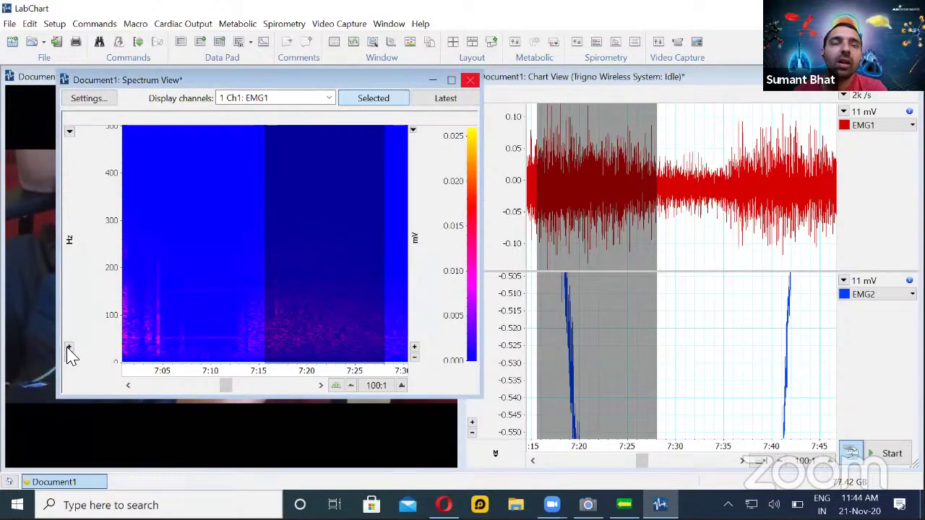
{"action": "left_click", "coordinate": [68, 348]}
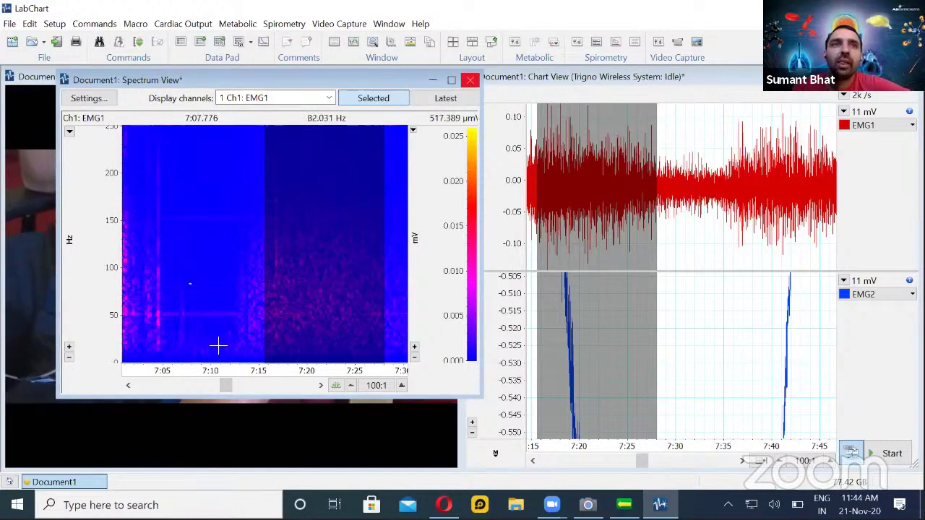
{"action": "left_click_drag", "start_coordinate": [184, 348], "coordinate": [222, 355]}
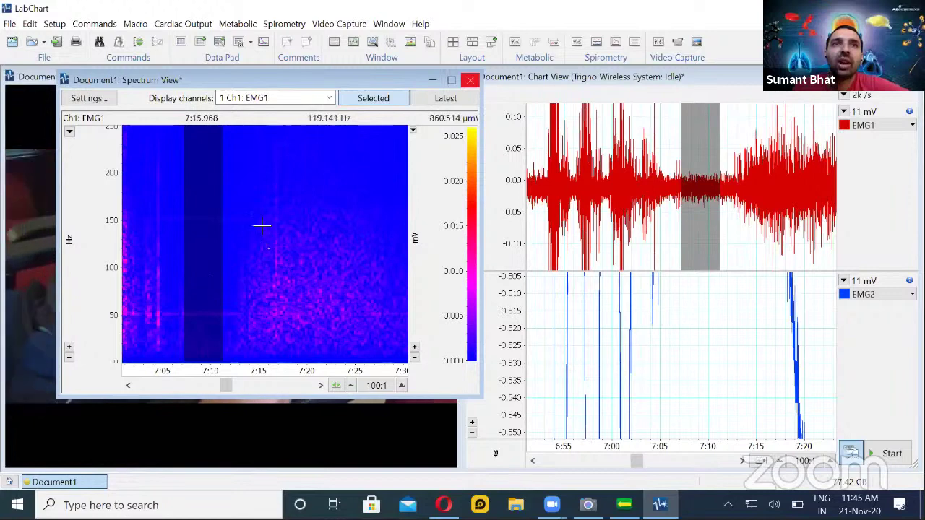
{"action": "left_click_drag", "start_coordinate": [248, 358], "coordinate": [383, 360]}
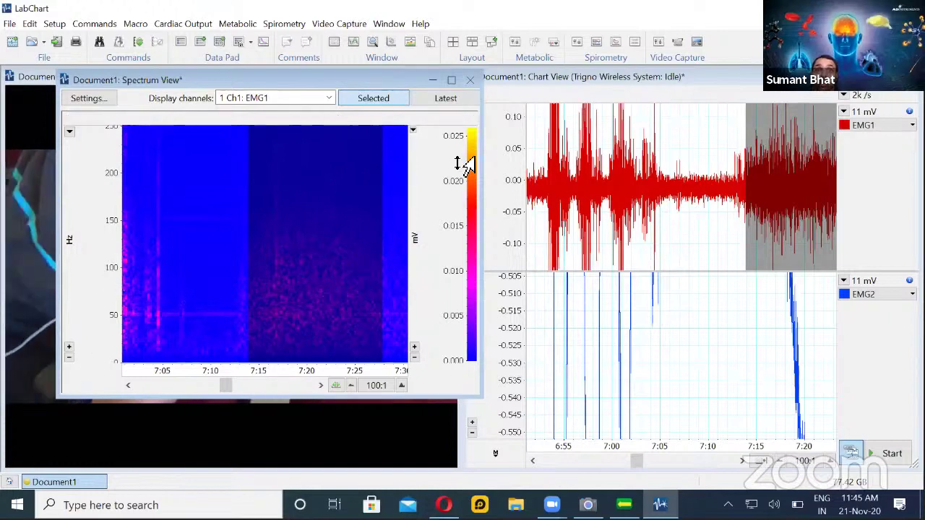
- Close the Spectrum View, compress the chart's horizontal scaling to 200:1 and auto scale all channels
{"action": "left_click", "coordinate": [470, 81]}
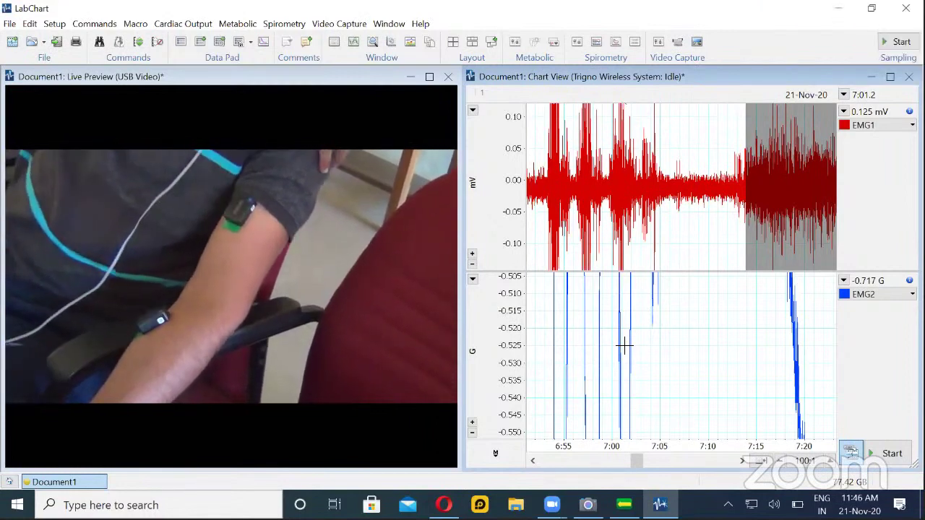
{"action": "left_click", "coordinate": [781, 463]}
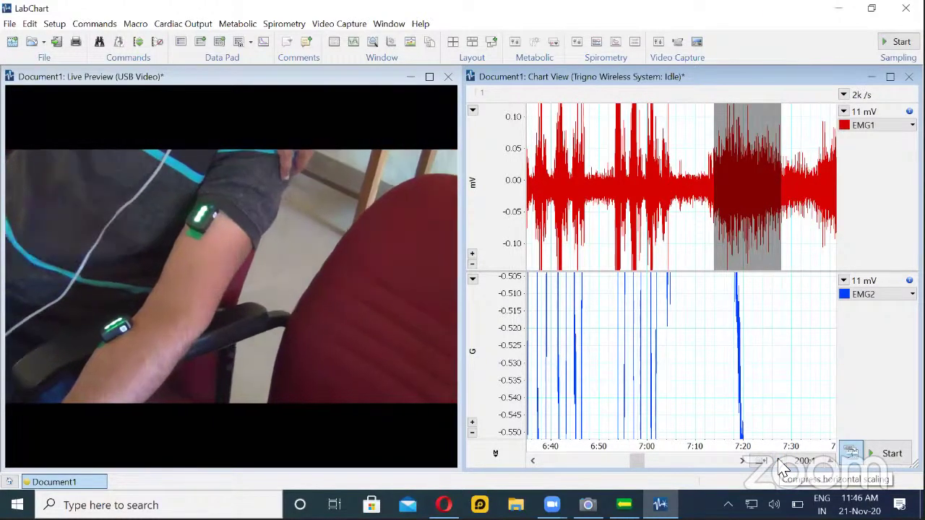
{"action": "left_click", "coordinate": [155, 45]}
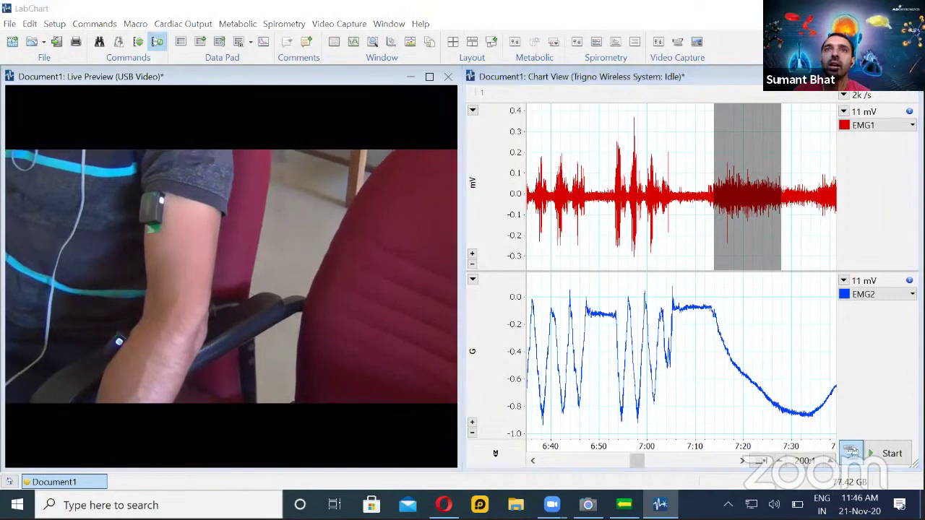
- Close the document without saving, reopen LabChart from the EMG workshop1 settings file, and allow it to access the webcam
{"action": "key", "text": "ctrl+w"}
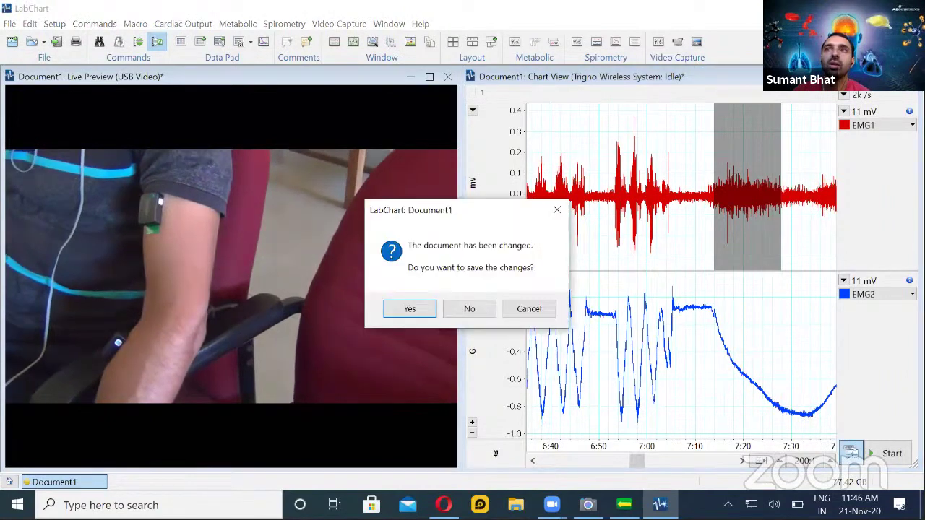
{"action": "left_click", "coordinate": [468, 310]}
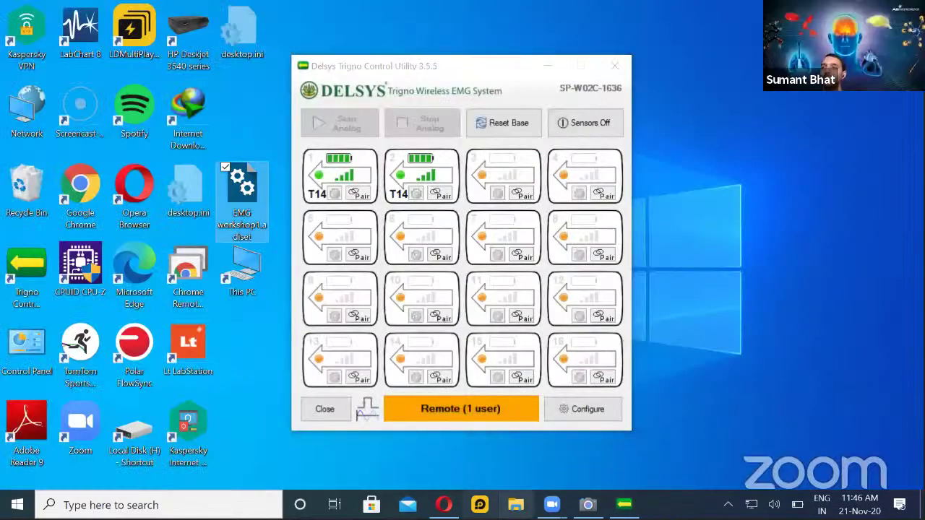
{"action": "mouse_move", "coordinate": [588, 505]}
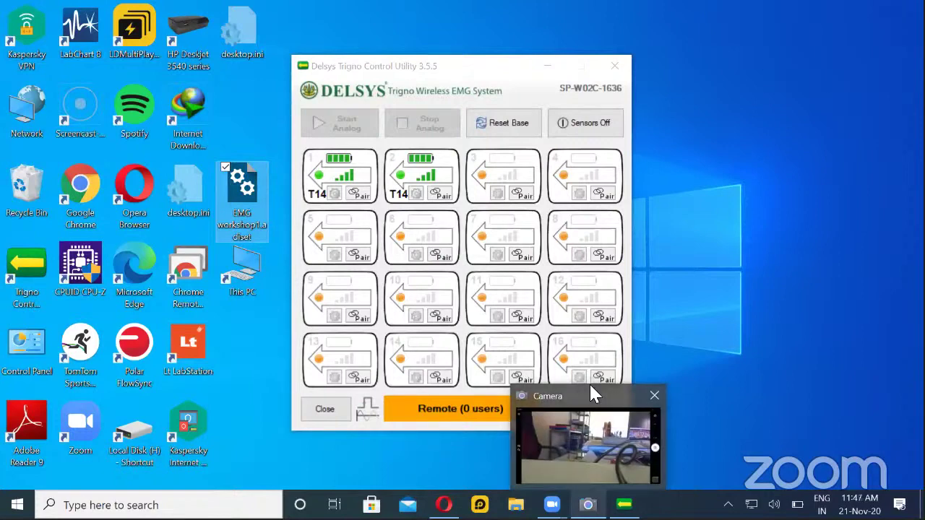
{"action": "mouse_move", "coordinate": [552, 506]}
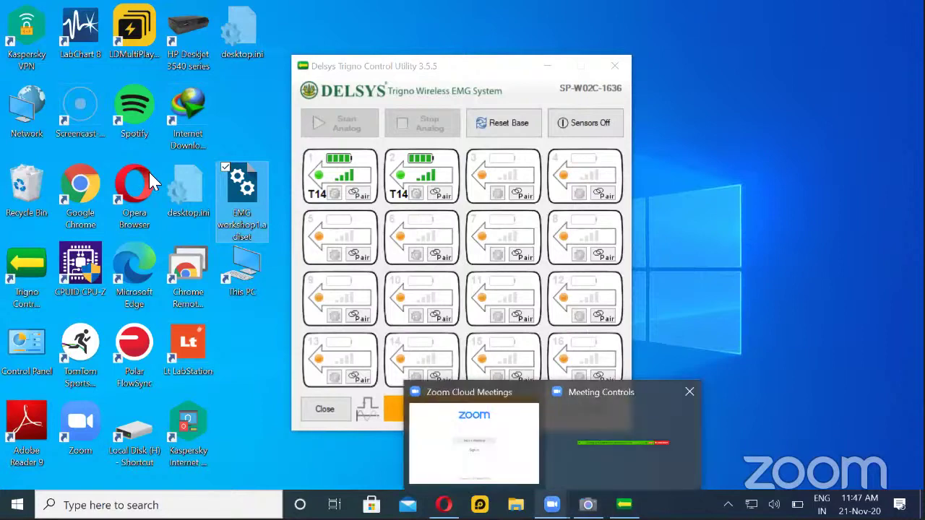
{"action": "double_click", "coordinate": [242, 194]}
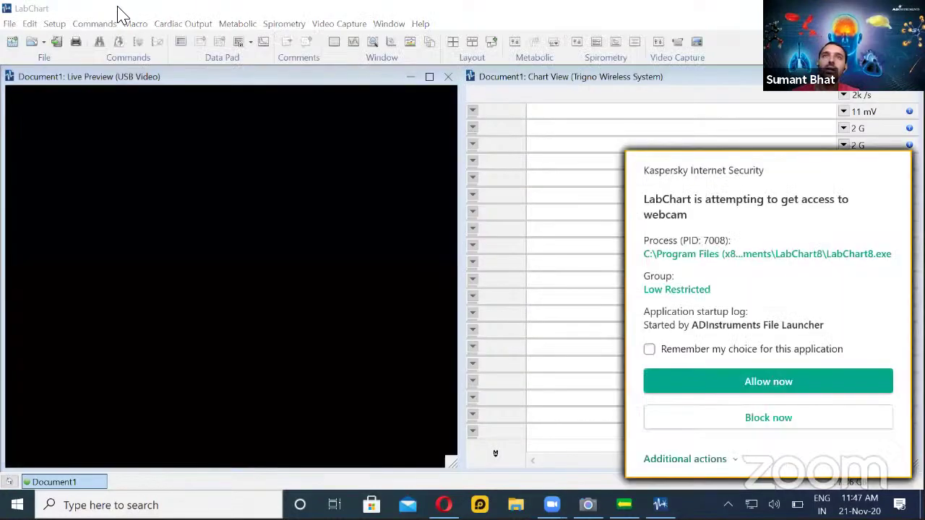
{"action": "left_click", "coordinate": [884, 419]}
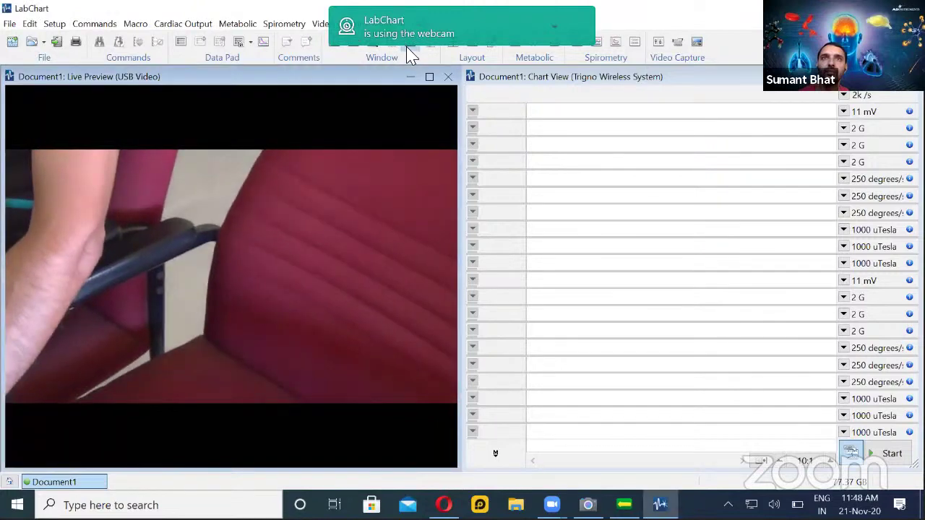
- Open the Spectrum View for EMG1 and tile it with the Live Preview and Chart View windows
{"action": "left_click", "coordinate": [410, 48]}
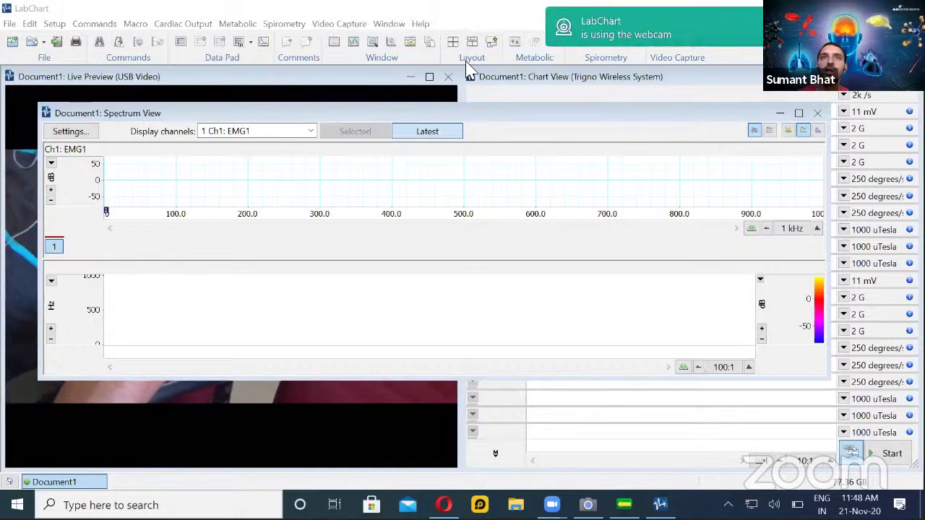
{"action": "left_click", "coordinate": [388, 24]}
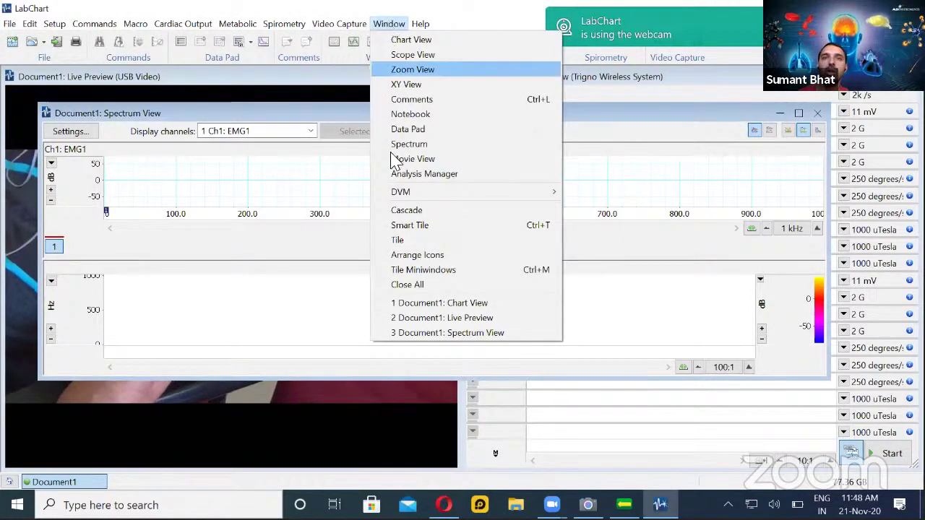
{"action": "left_click", "coordinate": [408, 241]}
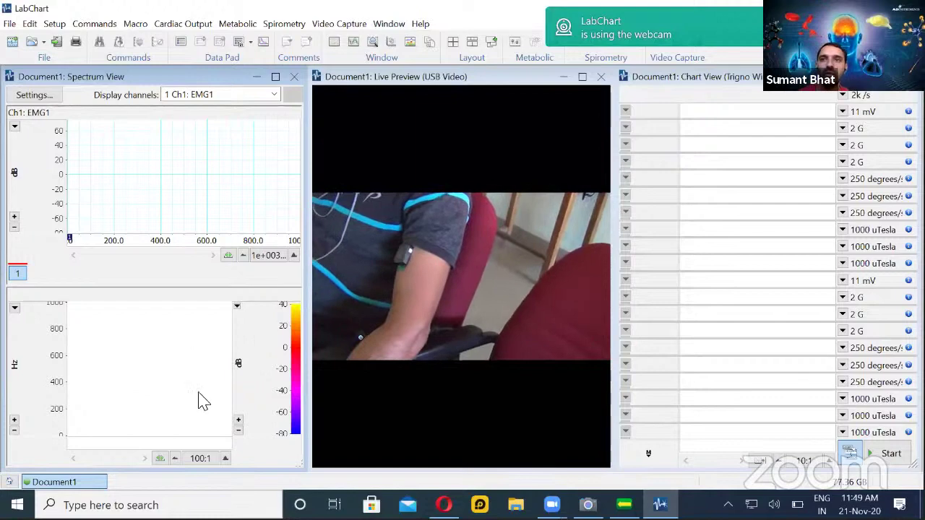
- Review the FFT size options in the Spectrum View settings and set the display mode to Amplitude
{"action": "left_click", "coordinate": [32, 99]}
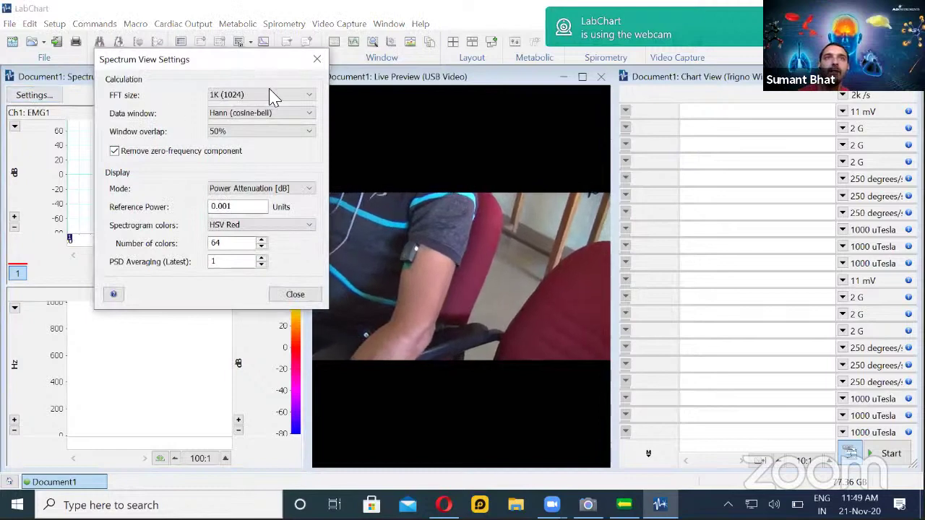
{"action": "left_click", "coordinate": [302, 100]}
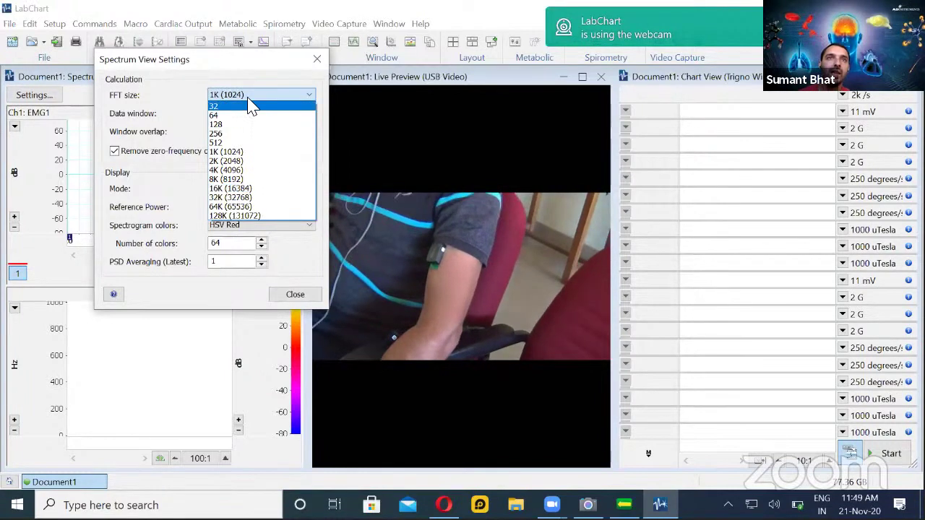
{"action": "left_click", "coordinate": [245, 72]}
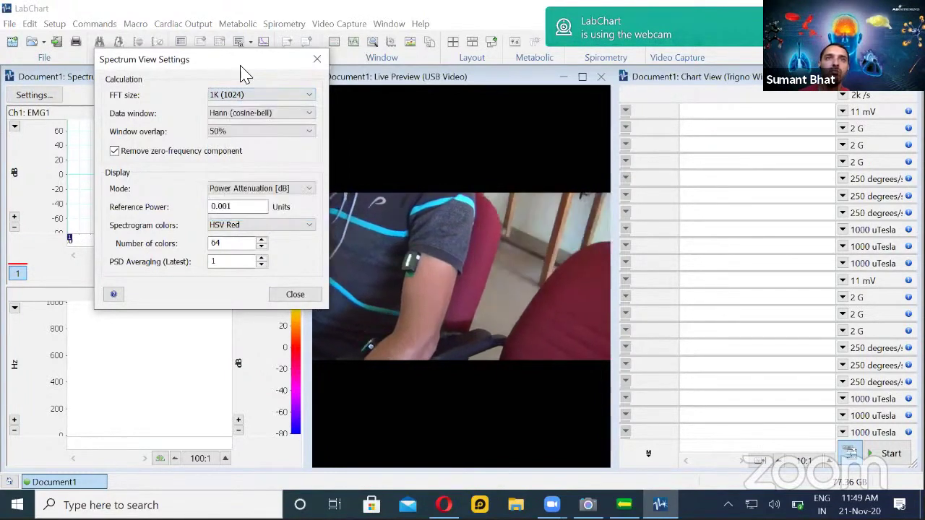
{"action": "left_click", "coordinate": [297, 190]}
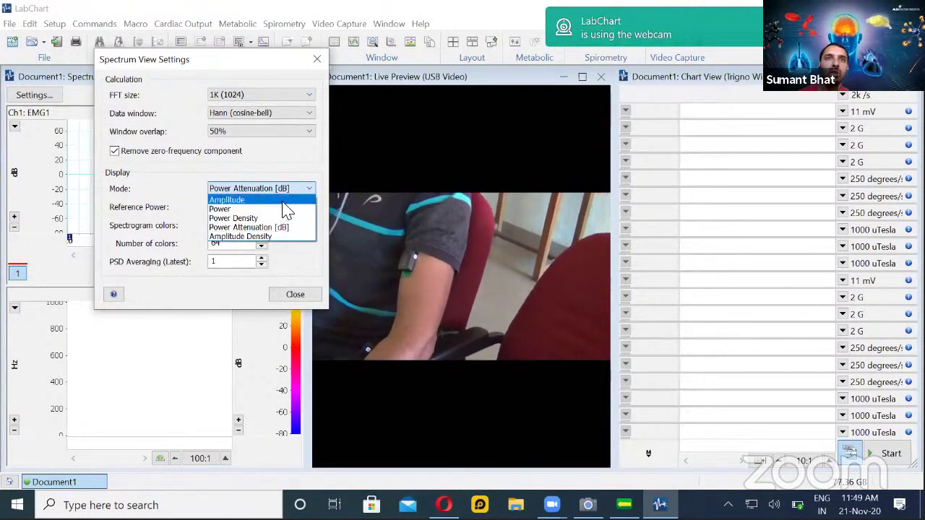
{"action": "left_click", "coordinate": [287, 208]}
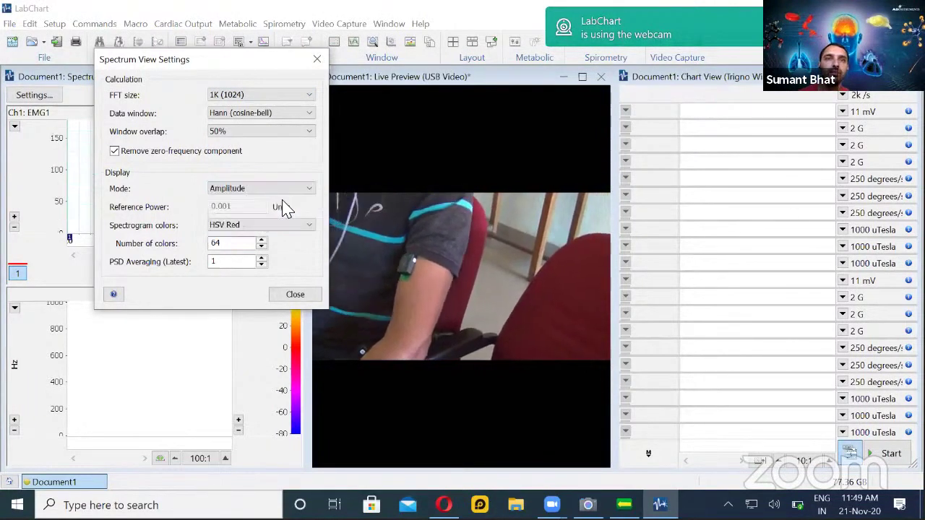
{"action": "left_click", "coordinate": [295, 294]}
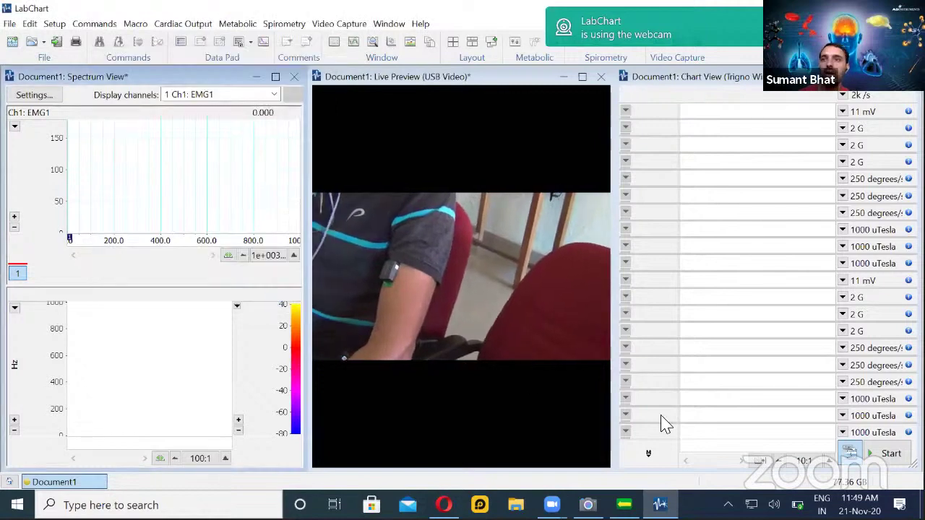
- Try to start sampling in the new document, enlarge the EMG1 channel in the Chart View, and dismiss the error
{"action": "left_click", "coordinate": [890, 455]}
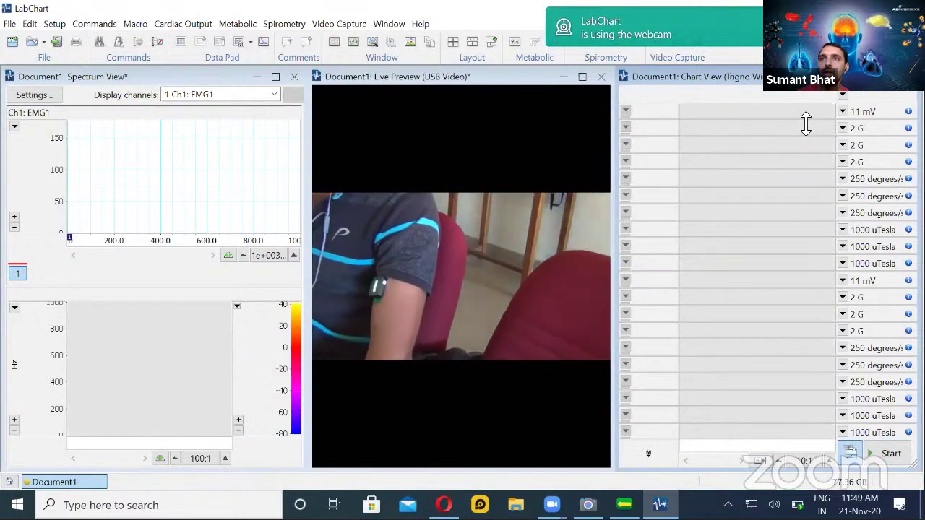
{"action": "left_click_drag", "start_coordinate": [806, 122], "coordinate": [789, 373]}
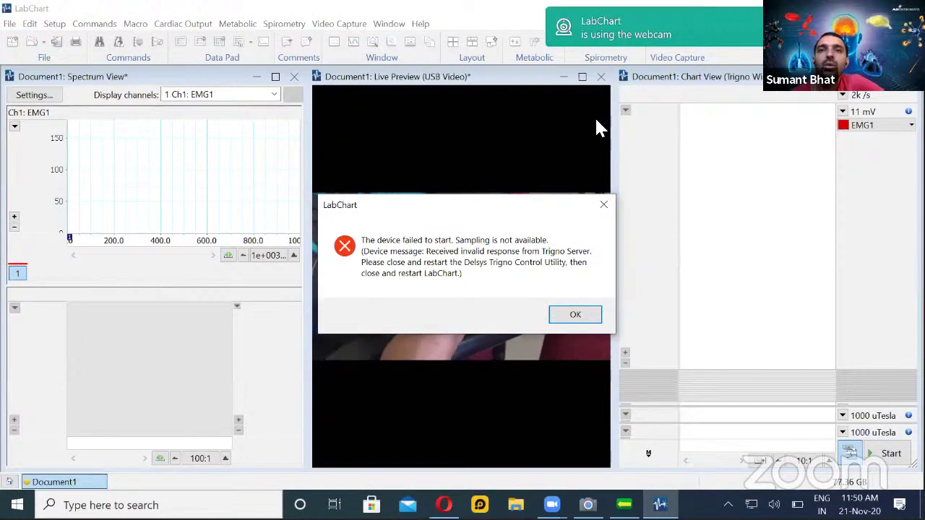
{"action": "left_click", "coordinate": [576, 314]}
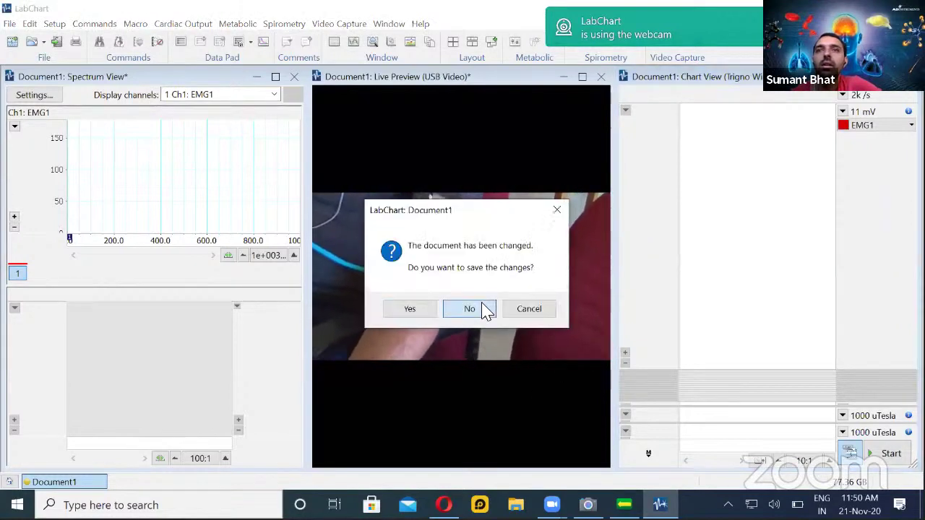
- Close the document without saving and open the Trigno Control Utility, dismissing the driver error and launching it again
{"action": "key", "text": "Return"}
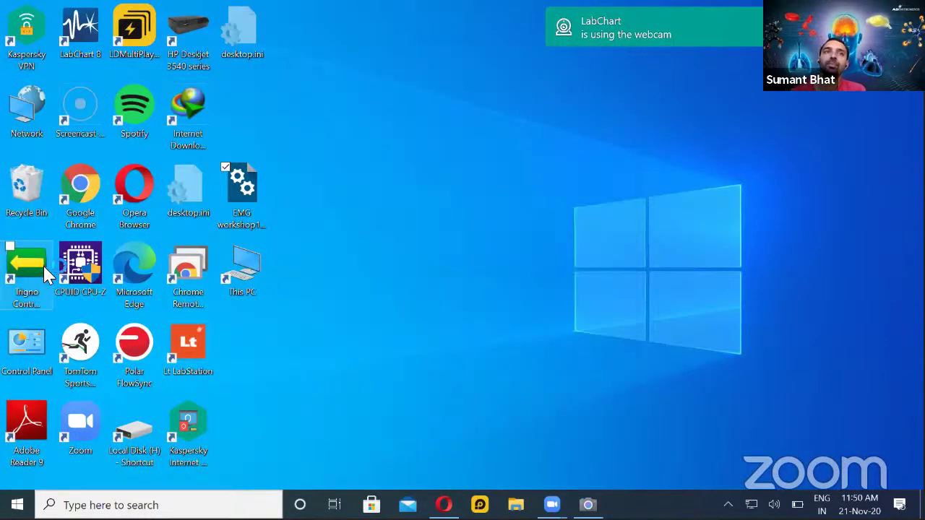
{"action": "double_click", "coordinate": [43, 267]}
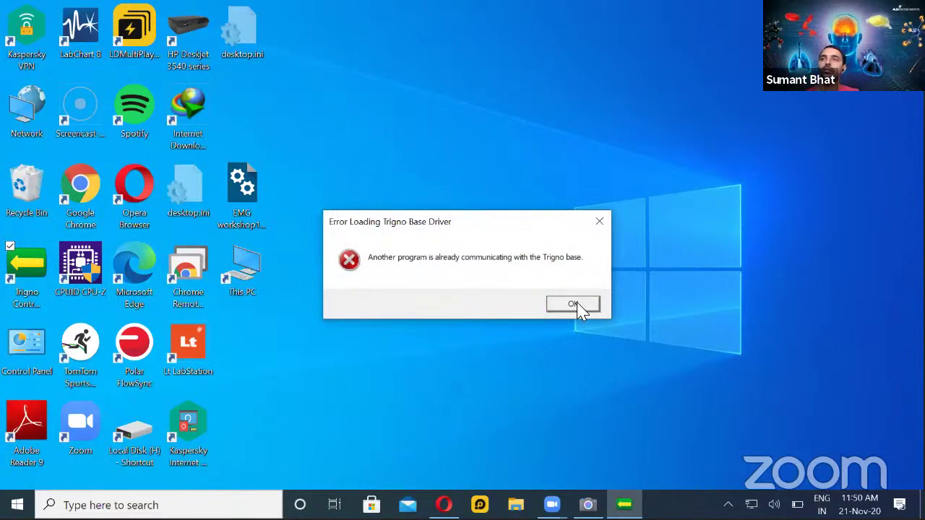
{"action": "left_click", "coordinate": [573, 304]}
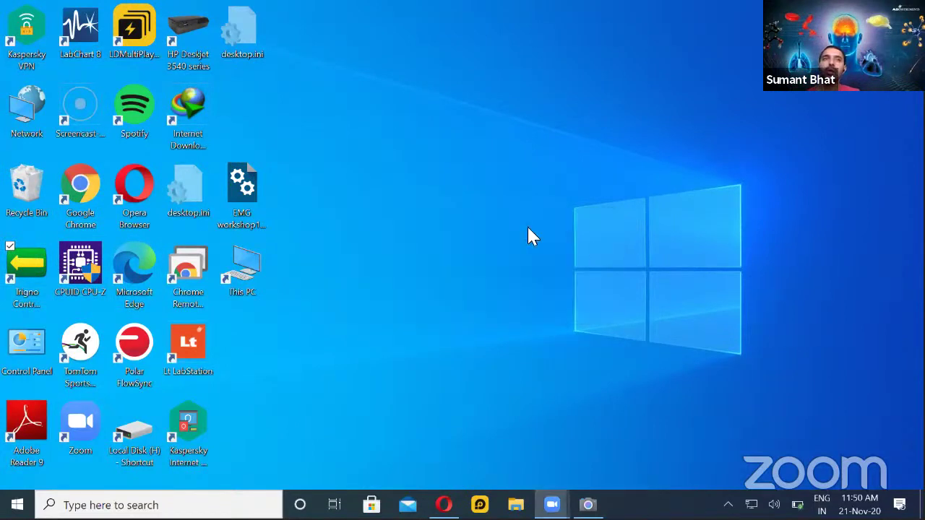
{"action": "left_click", "coordinate": [42, 269]}
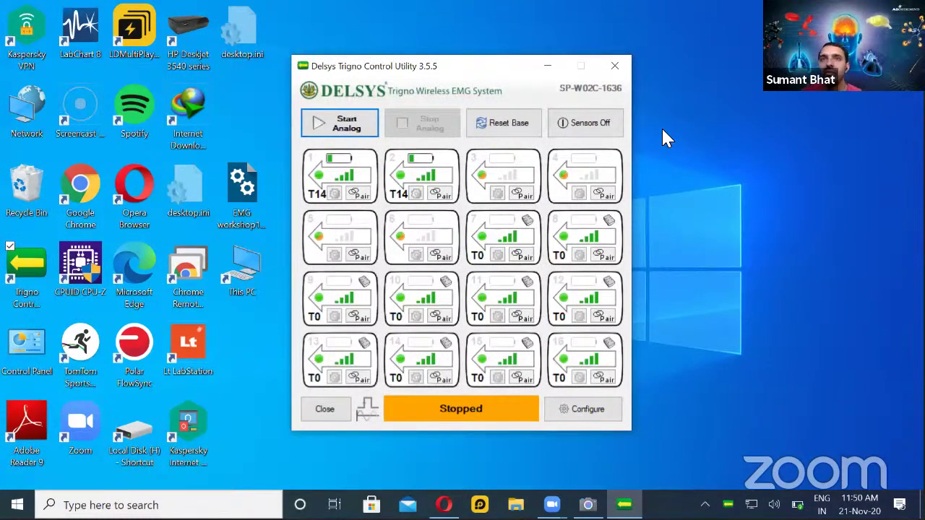
- Reopen LabChart from the EMG workshop1 settings file and allow it to access the webcam
{"action": "left_click", "coordinate": [242, 185]}
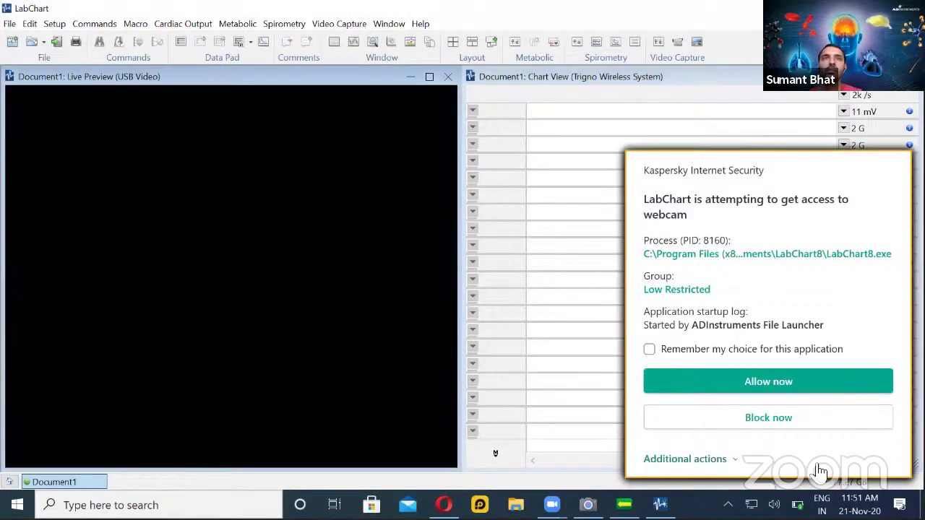
{"action": "left_click", "coordinate": [797, 383]}
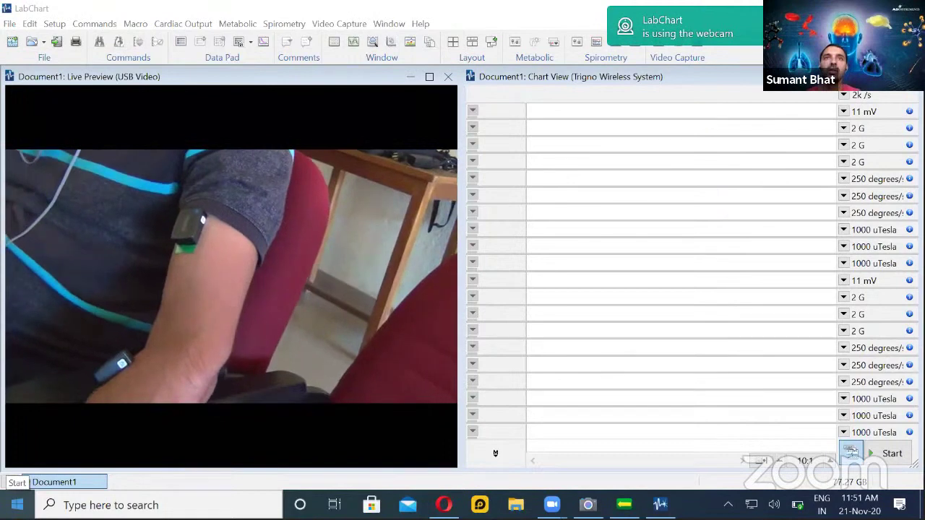
- Open the Spectrum View, tile it with the Live Preview and Chart View windows, and enlarge the EMG1 channel in the chart
{"action": "left_click", "coordinate": [410, 44]}
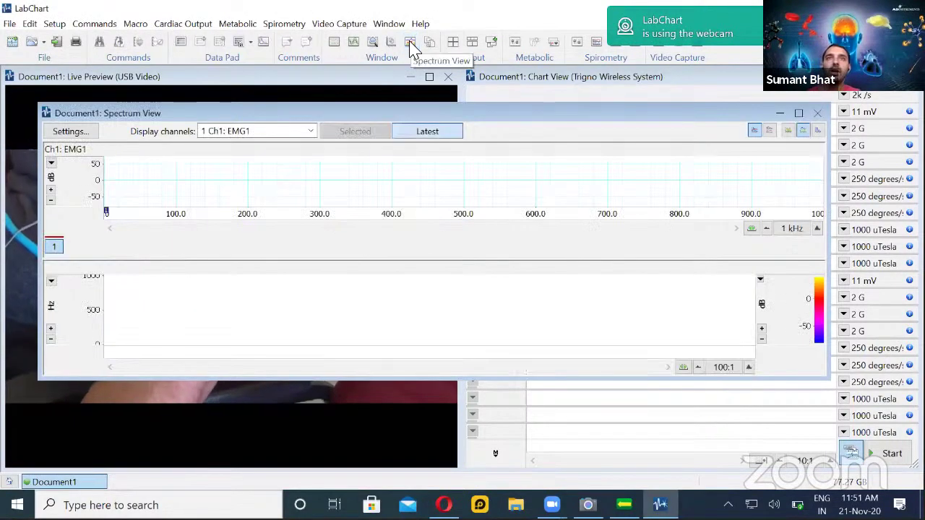
{"action": "left_click", "coordinate": [389, 24]}
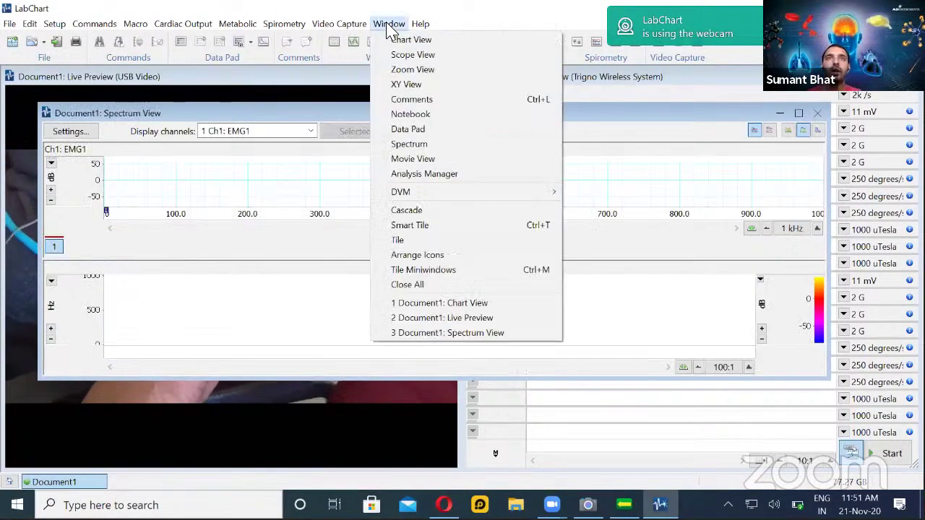
{"action": "left_click", "coordinate": [408, 245]}
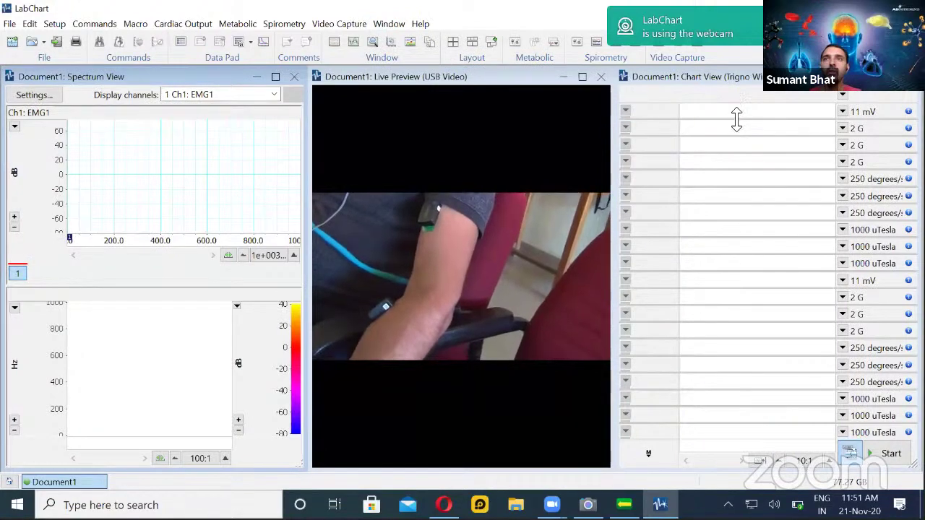
{"action": "left_click", "coordinate": [737, 118]}
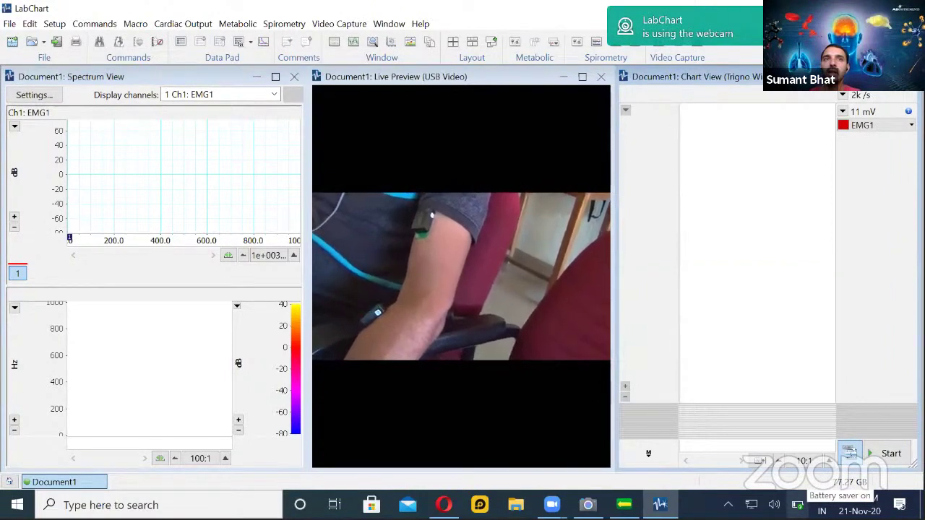
- Set the Spectrum View's display mode to Amplitude
{"action": "left_click", "coordinate": [42, 96]}
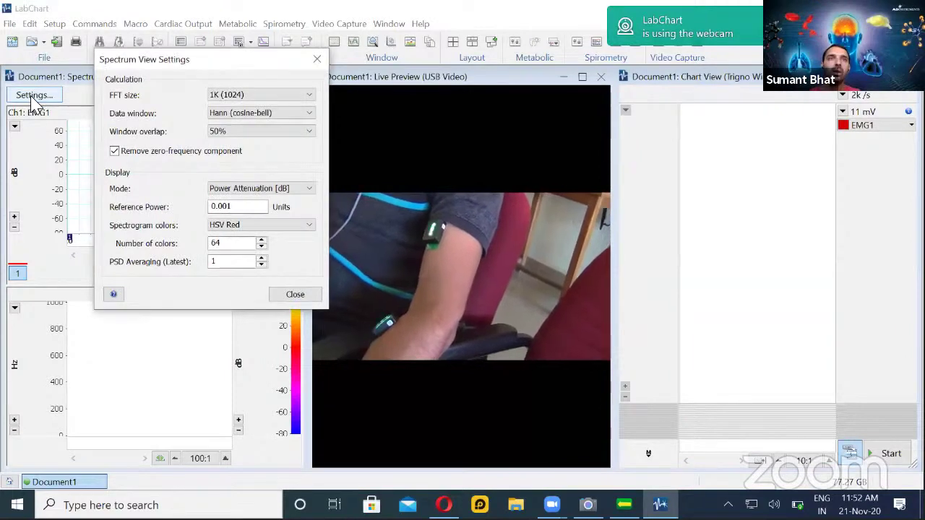
{"action": "left_click", "coordinate": [286, 189]}
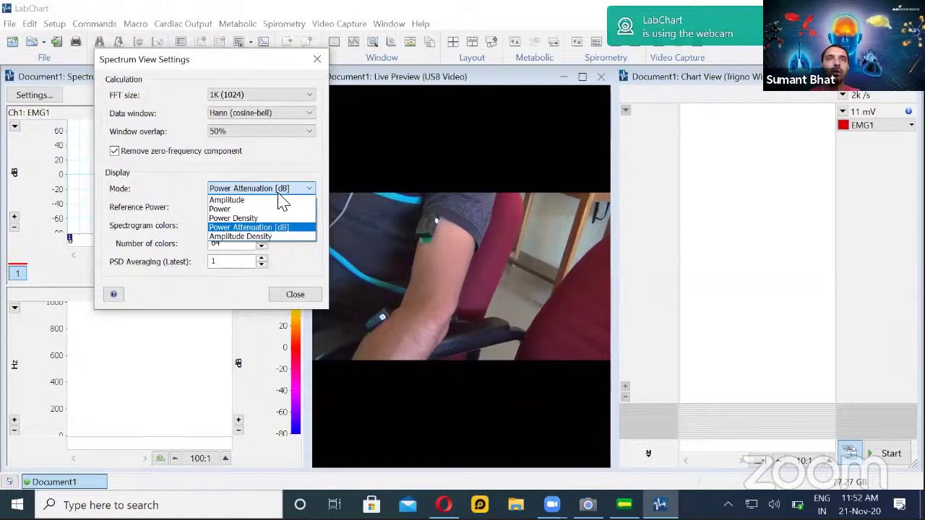
{"action": "left_click", "coordinate": [282, 200]}
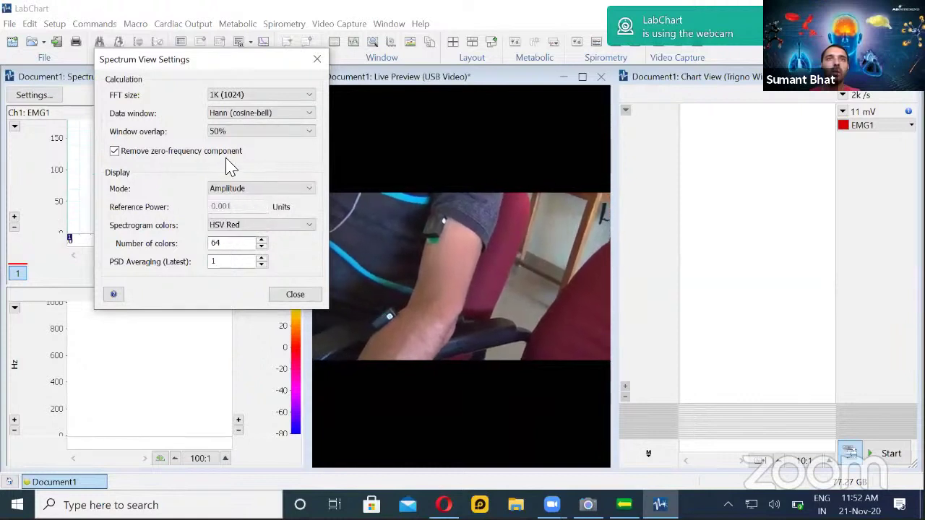
{"action": "left_click", "coordinate": [287, 298]}
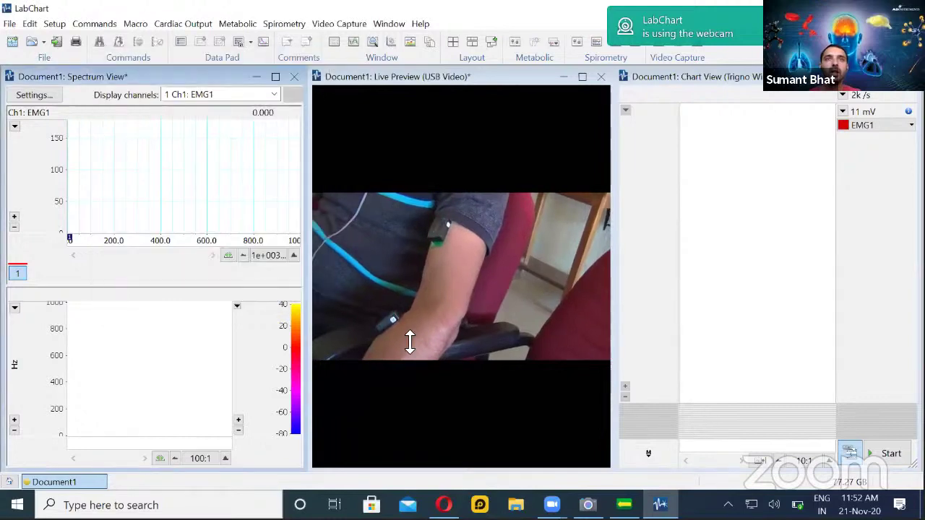
- Start sampling and auto scale both the EMG1 chart channel and the amplitude axis of the spectrum plot
{"action": "left_click", "coordinate": [889, 456]}
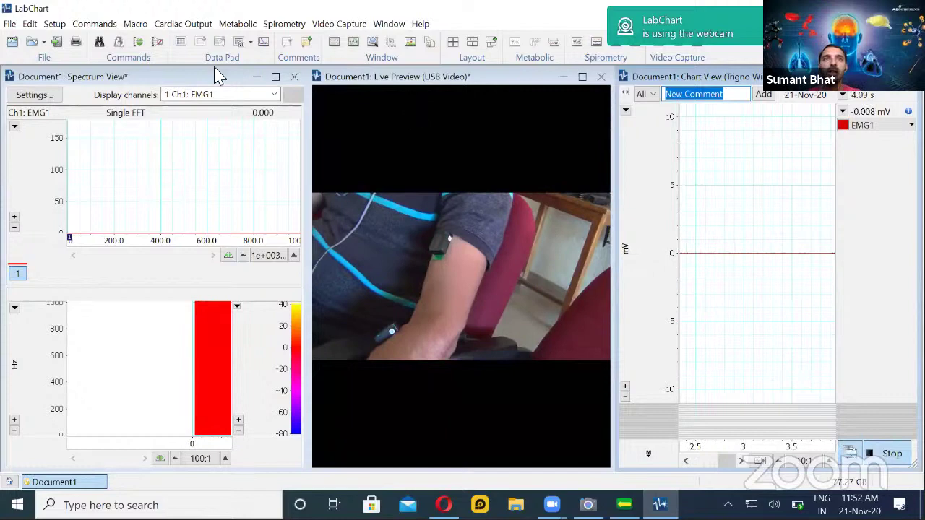
{"action": "left_click", "coordinate": [157, 42]}
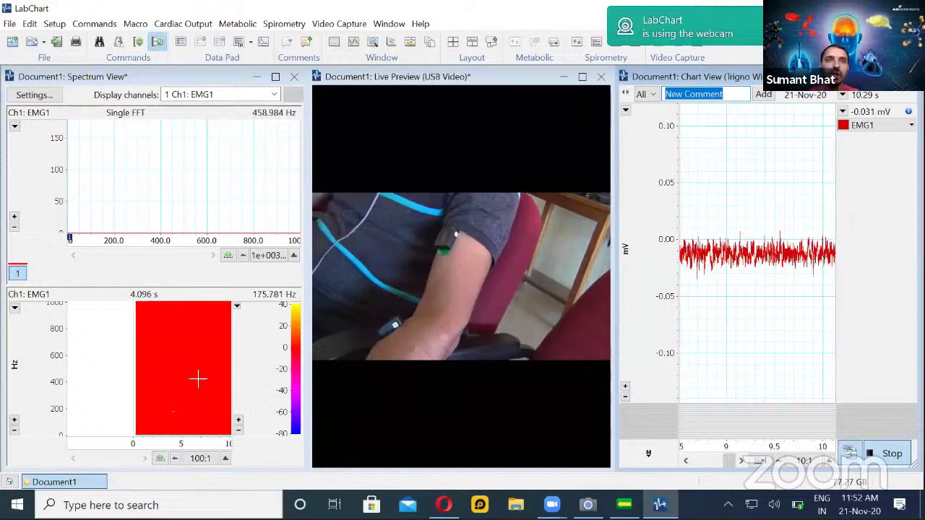
{"action": "left_click", "coordinate": [14, 432]}
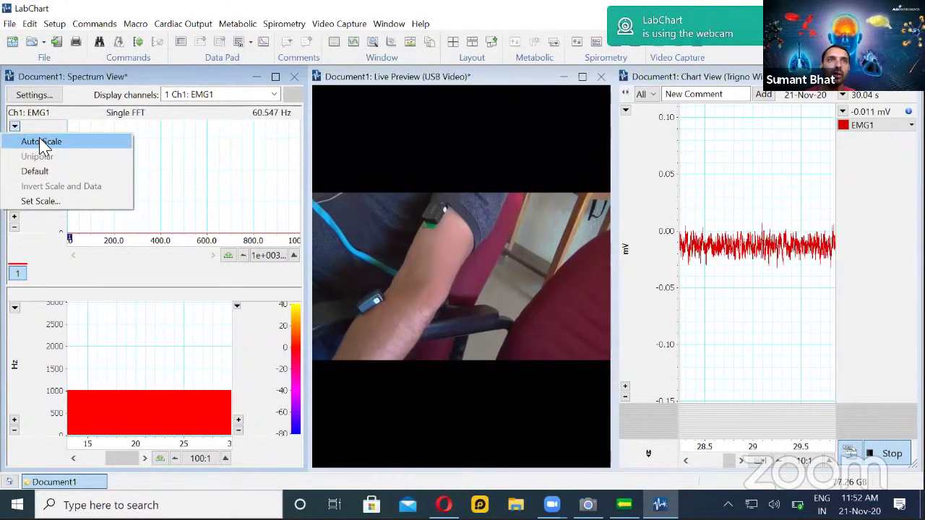
{"action": "left_click", "coordinate": [41, 143]}
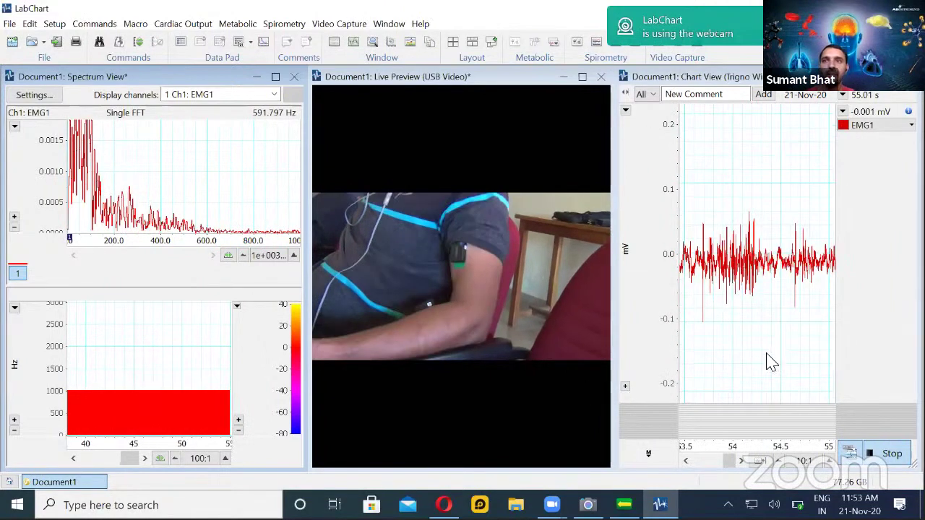
- Compress the Chart View's time axis to 20:1 and auto scale the spectrogram's frequency axis
{"action": "left_click", "coordinate": [785, 471]}
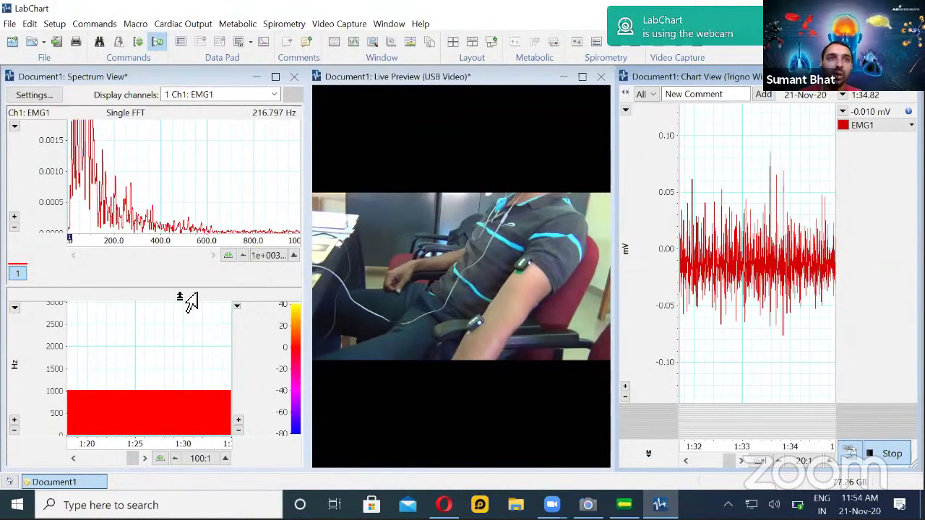
{"action": "left_click", "coordinate": [15, 310]}
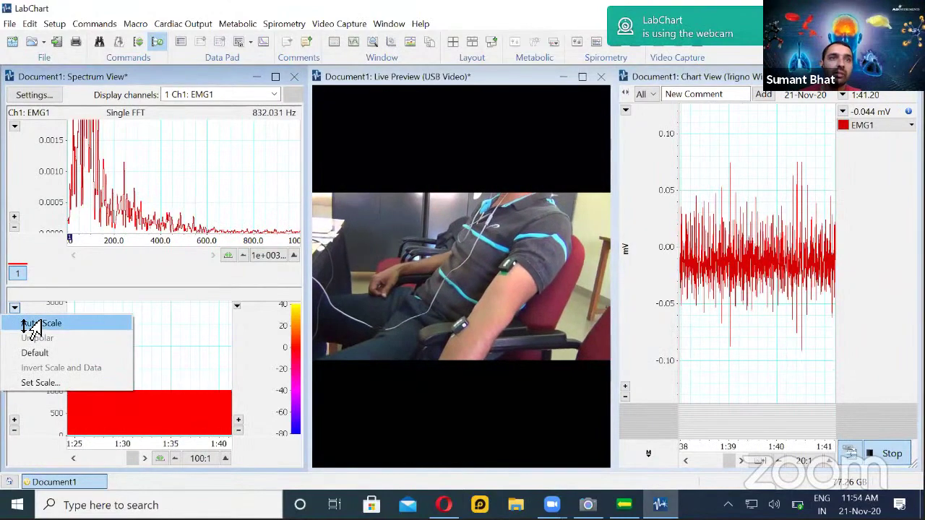
{"action": "left_click", "coordinate": [32, 326]}
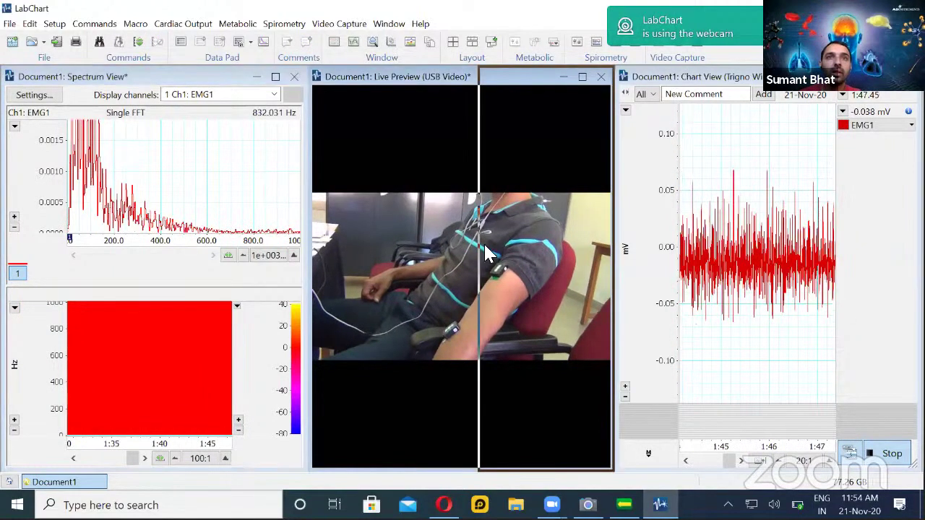
- Narrow the Live Preview window and widen the Spectrum View into the freed space, dismissing the low-battery notice
{"action": "left_click_drag", "start_coordinate": [326, 246], "coordinate": [307, 253]}
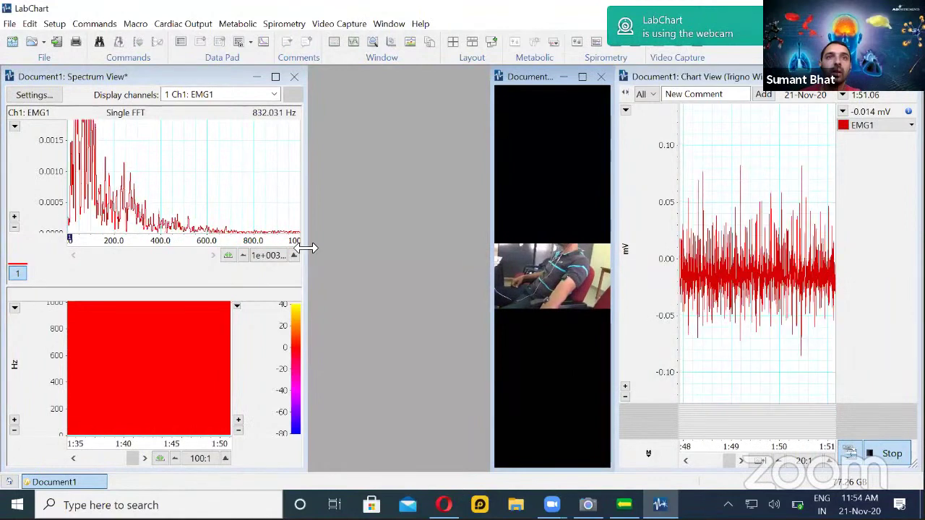
{"action": "left_click_drag", "start_coordinate": [317, 252], "coordinate": [571, 272]}
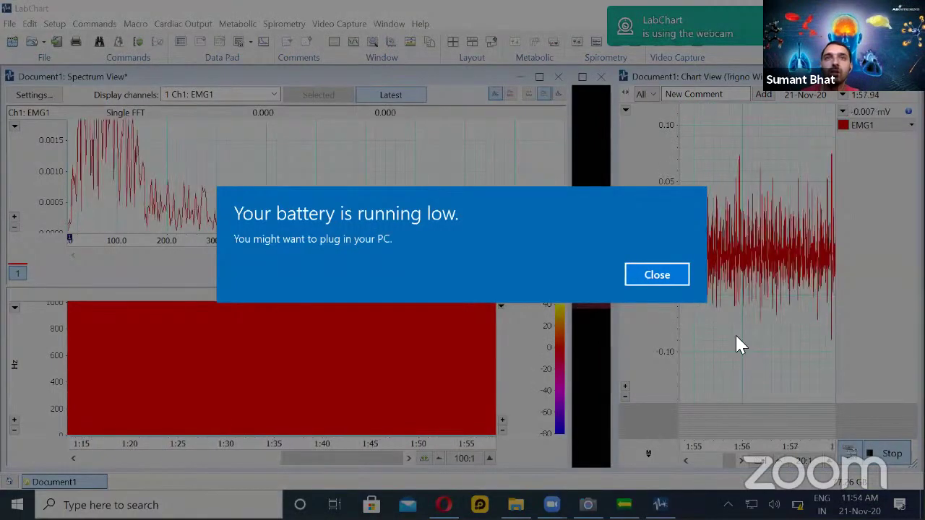
{"action": "left_click", "coordinate": [653, 280]}
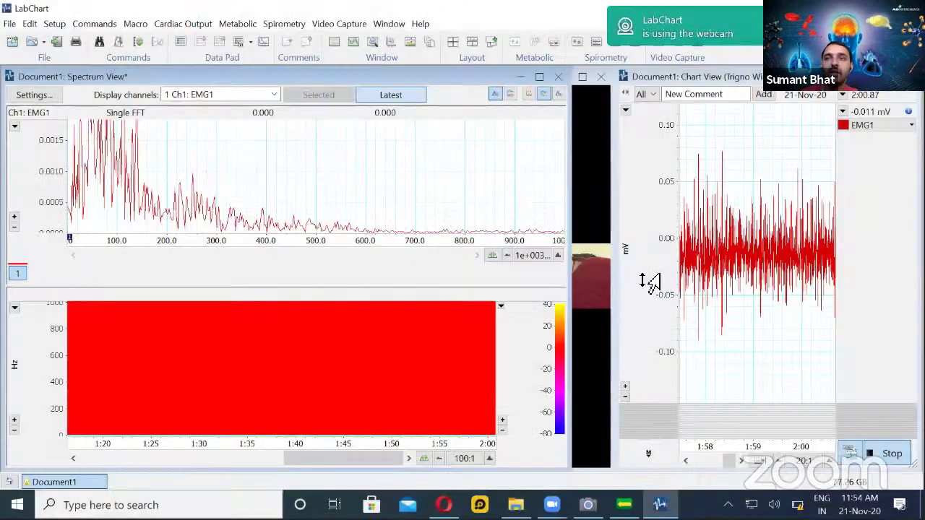
- Compress the Chart View's horizontal scale to 2k:1 to fit the whole EMG1 recording
{"action": "left_click", "coordinate": [780, 464]}
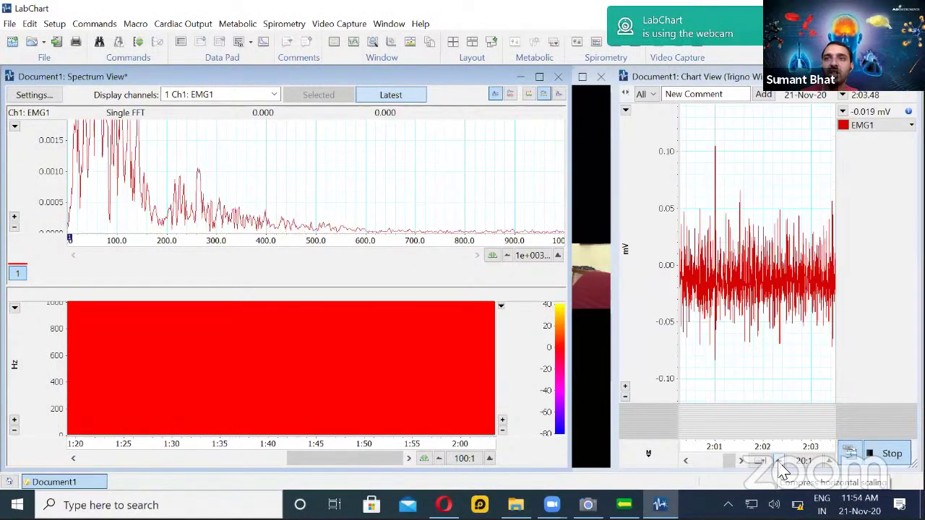
{"action": "left_click", "coordinate": [780, 464]}
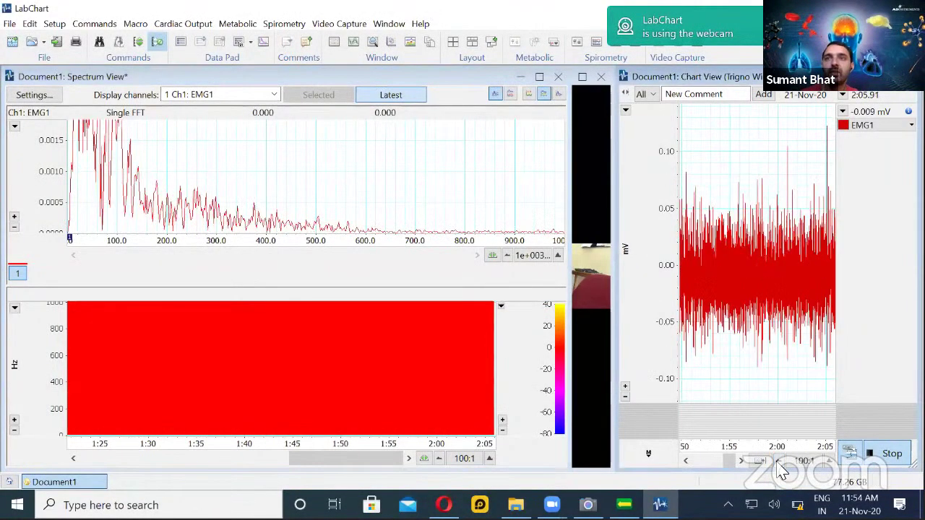
{"action": "left_click", "coordinate": [780, 464]}
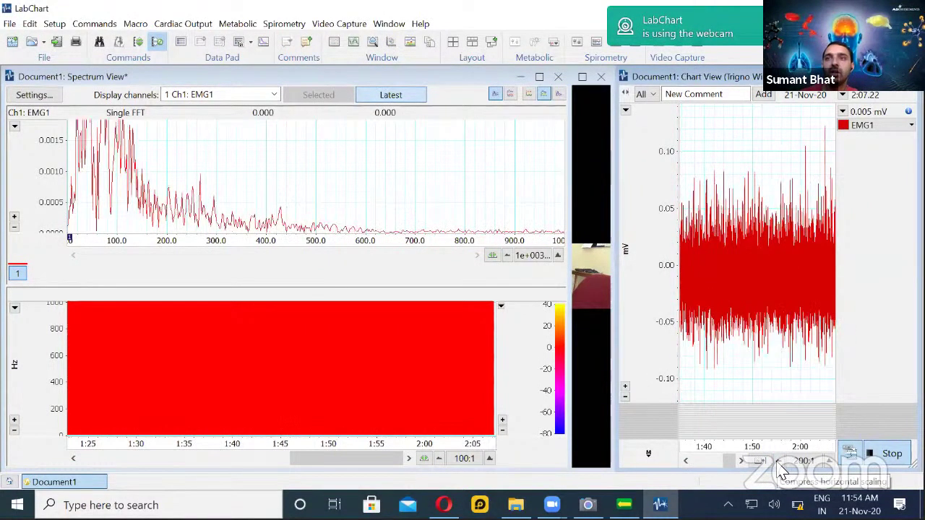
{"action": "left_click", "coordinate": [780, 464]}
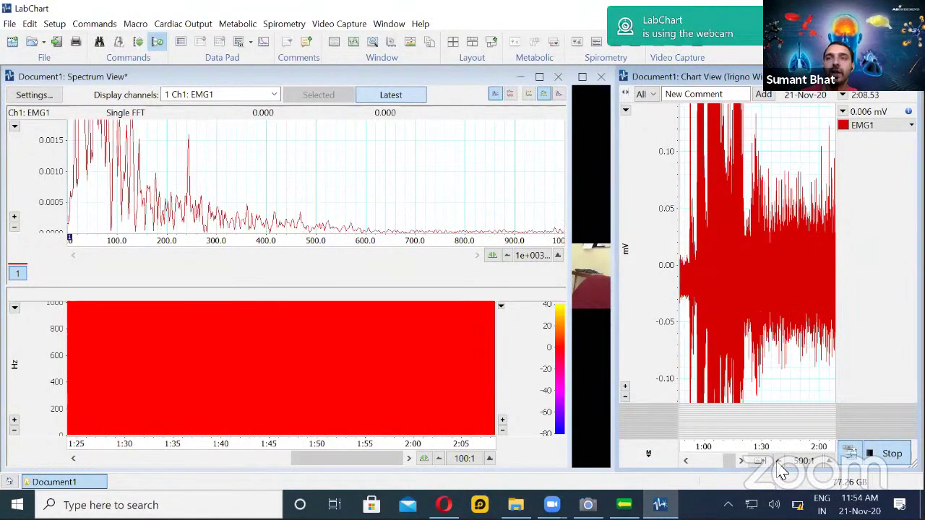
{"action": "left_click", "coordinate": [780, 464]}
{"action": "left_click", "coordinate": [780, 465]}
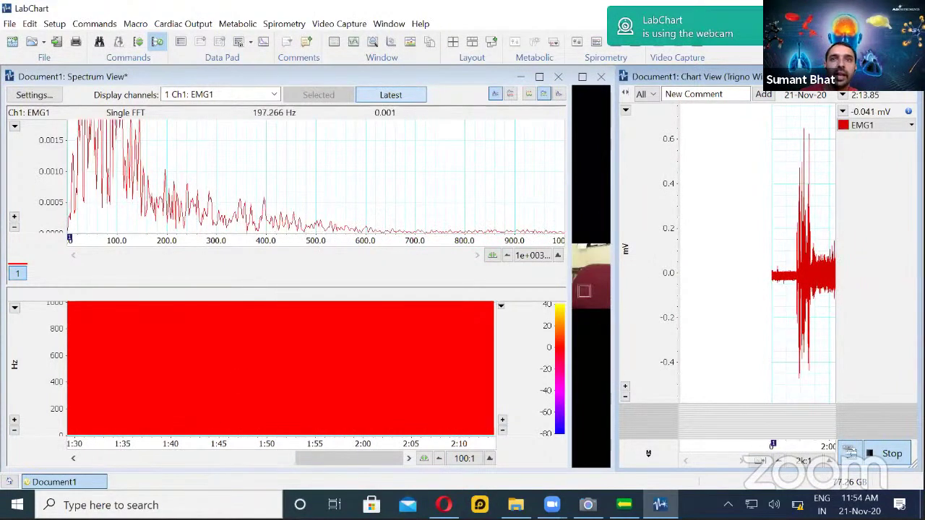
- Auto scale the spectrogram's color range and expand its time axis to 20:1
{"action": "left_click", "coordinate": [502, 311]}
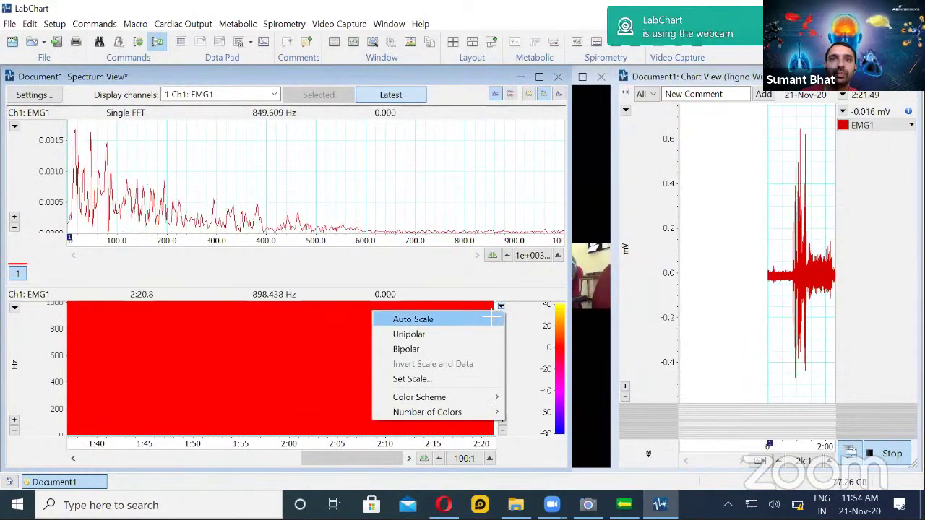
{"action": "left_click", "coordinate": [491, 319]}
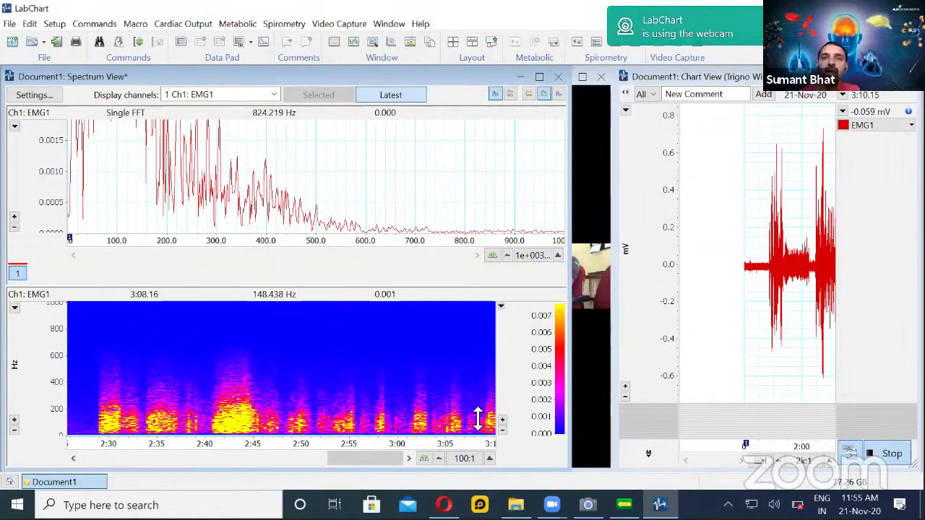
{"action": "left_click", "coordinate": [489, 460]}
{"action": "left_click", "coordinate": [488, 460]}
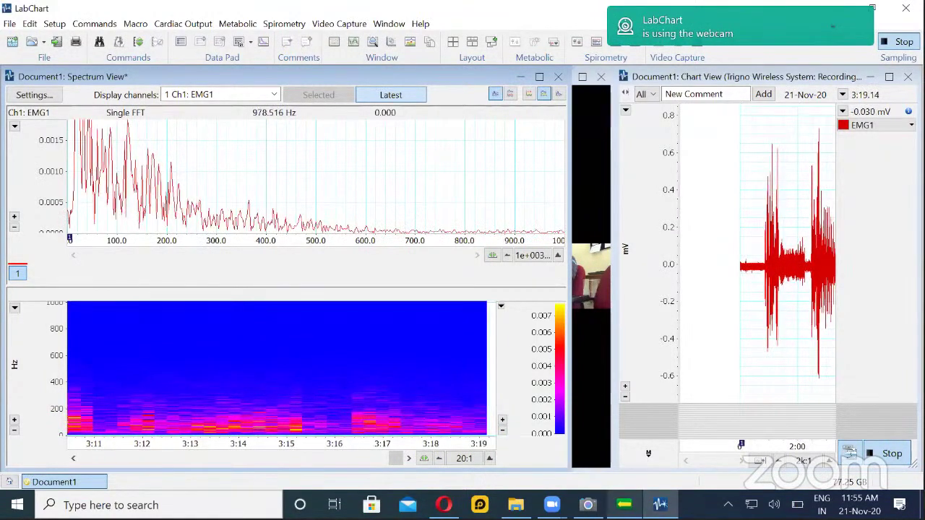
- Hide the security notification about LabChart using the webcam
{"action": "mouse_move", "coordinate": [625, 504]}
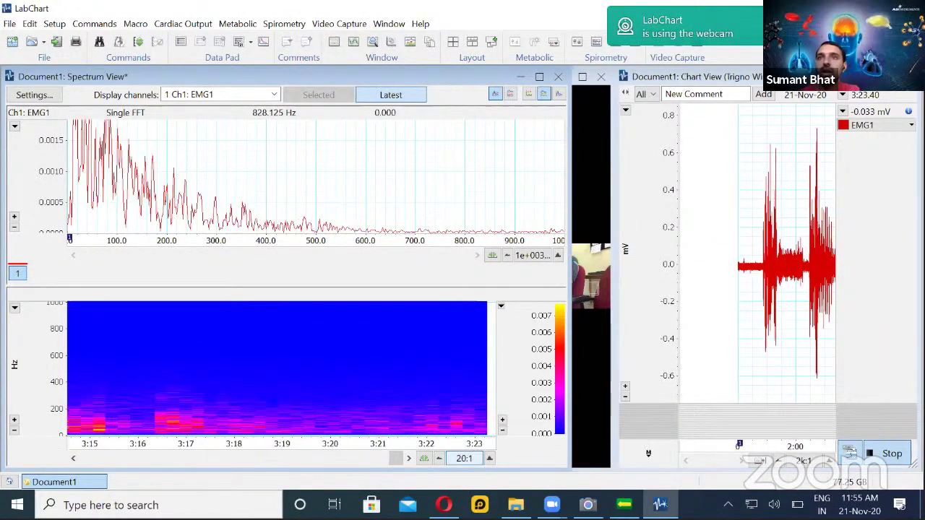
{"action": "mouse_move", "coordinate": [444, 504]}
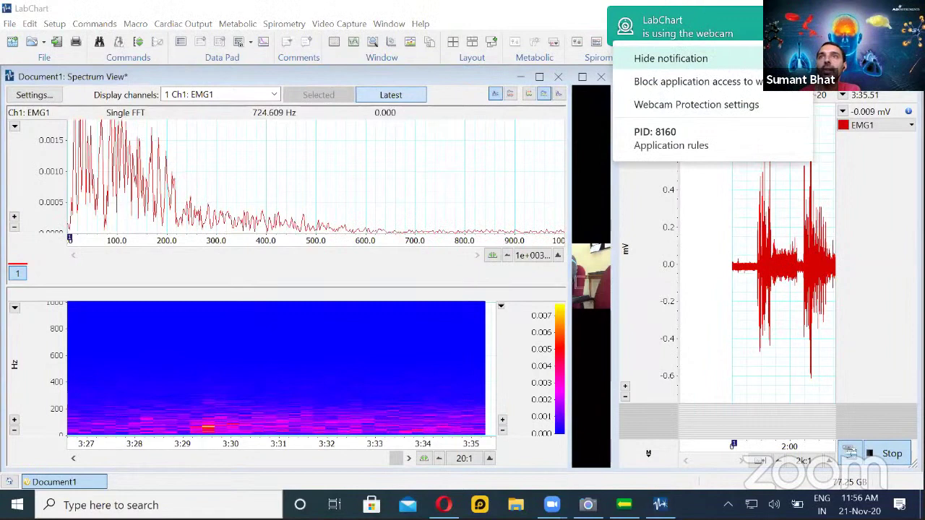
{"action": "left_click", "coordinate": [747, 58]}
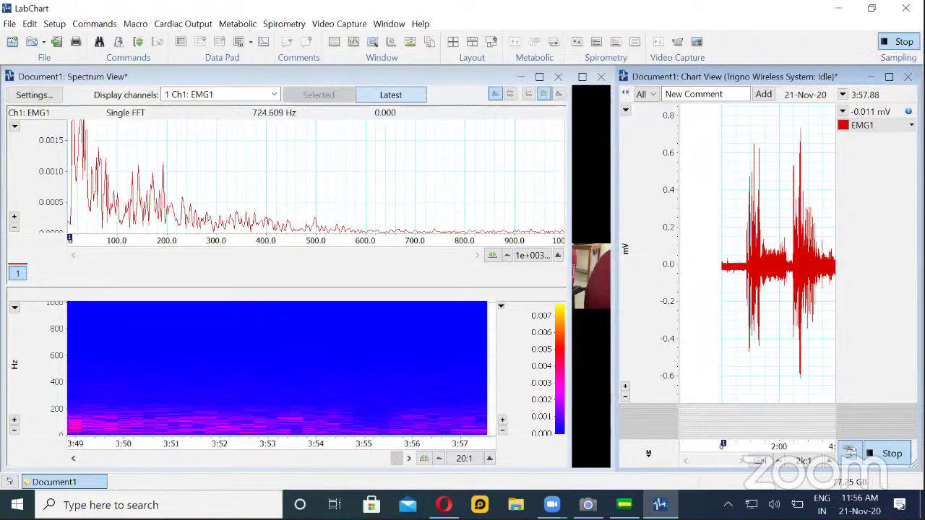
{"action": "key", "text": "ctrl+space"}
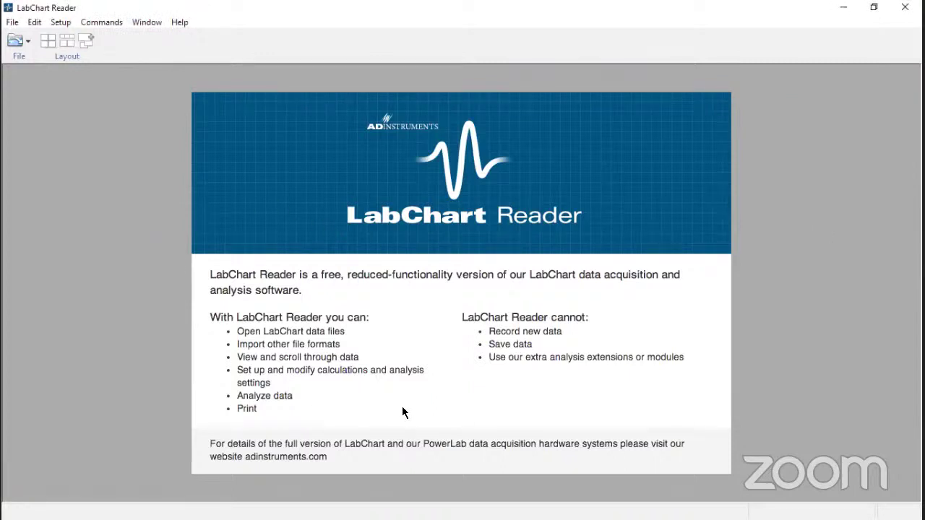
{"action": "left_click", "coordinate": [16, 42]}
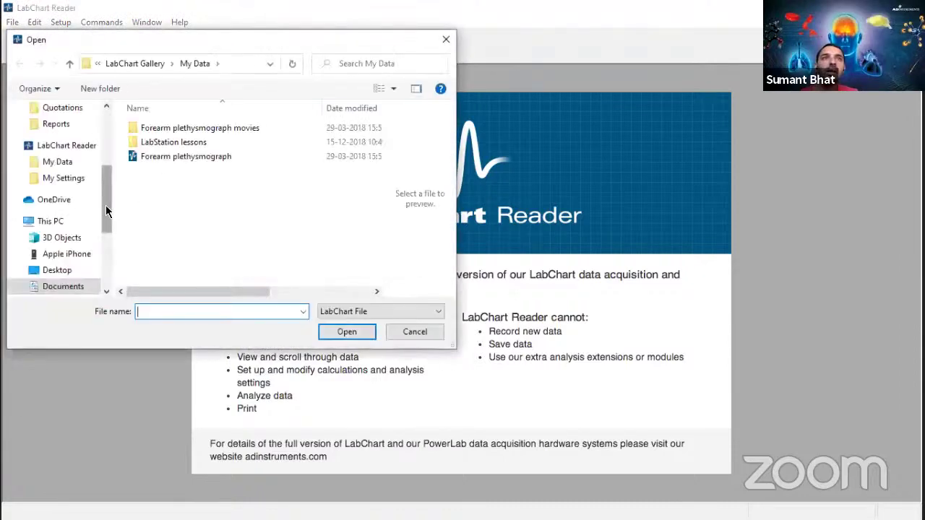
{"action": "left_click_drag", "start_coordinate": [106, 210], "coordinate": [107, 130]}
{"action": "left_click", "coordinate": [57, 135]}
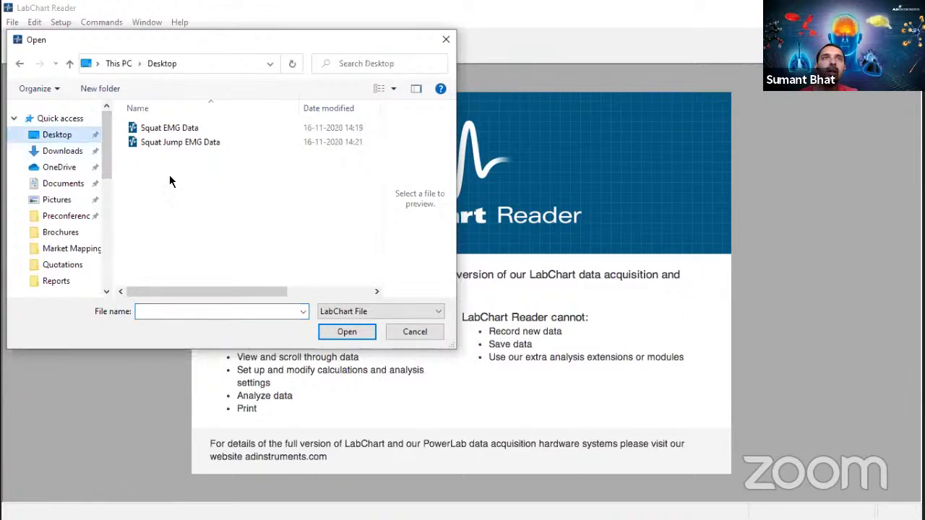
{"action": "left_click", "coordinate": [199, 132]}
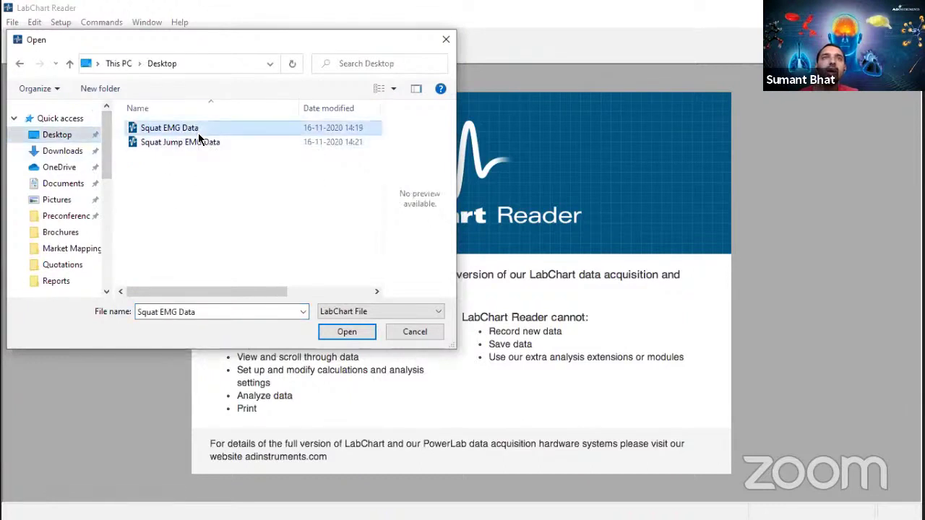
{"action": "left_click", "coordinate": [408, 331]}
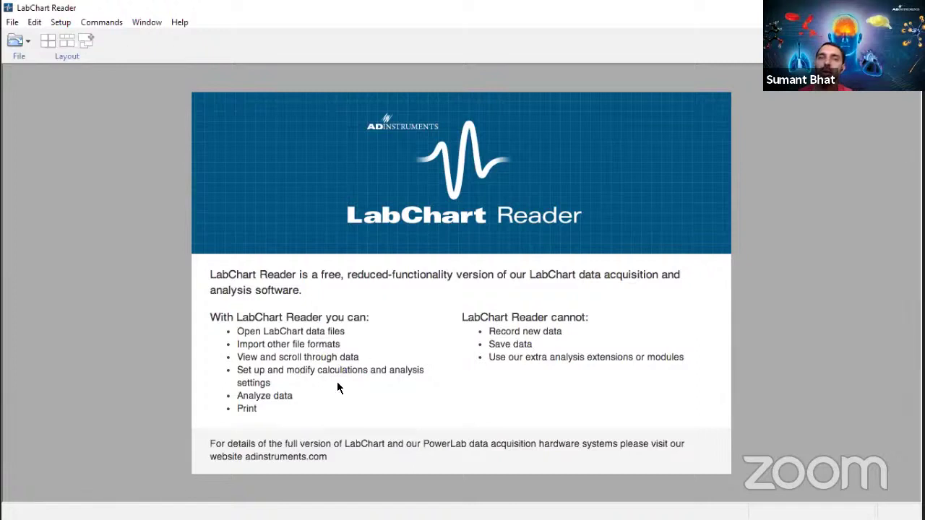
- Open the Squat EMG Data file from the Desktop in LabChart Reader
{"action": "left_click", "coordinate": [14, 43]}
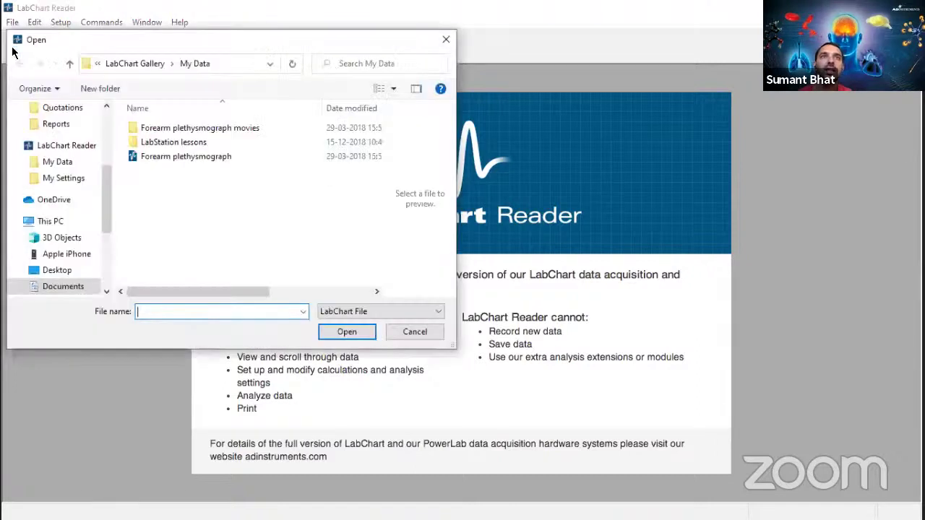
{"action": "left_click", "coordinate": [72, 270]}
{"action": "double_click", "coordinate": [173, 129]}
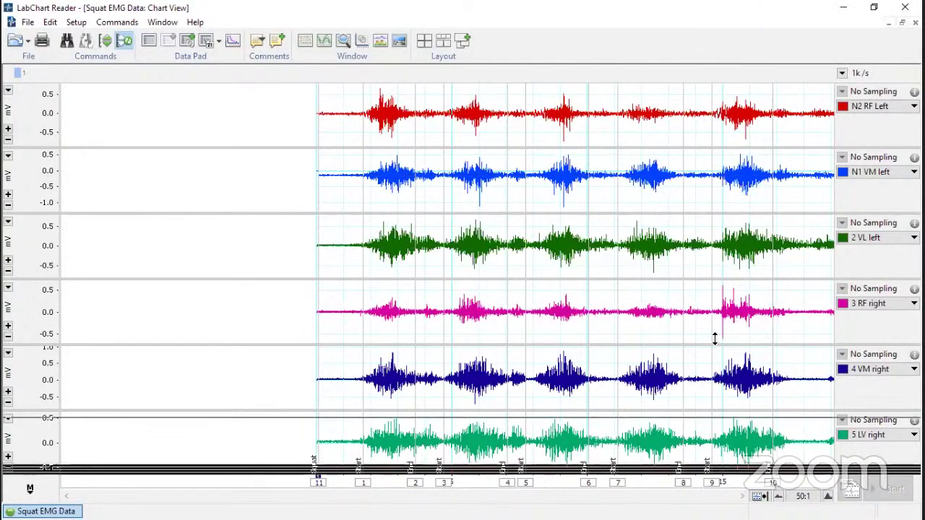
- Show only the N2 RF Left and N1 VM left channels and float an enlarged value readout for N2 RF Left
{"action": "left_click_drag", "start_coordinate": [730, 282], "coordinate": [730, 284]}
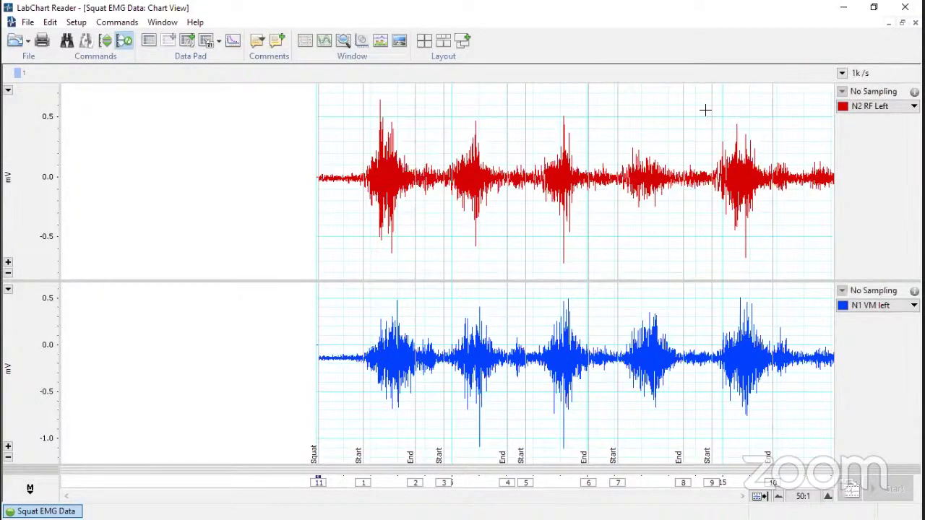
{"action": "left_click_drag", "start_coordinate": [857, 114], "coordinate": [651, 283]}
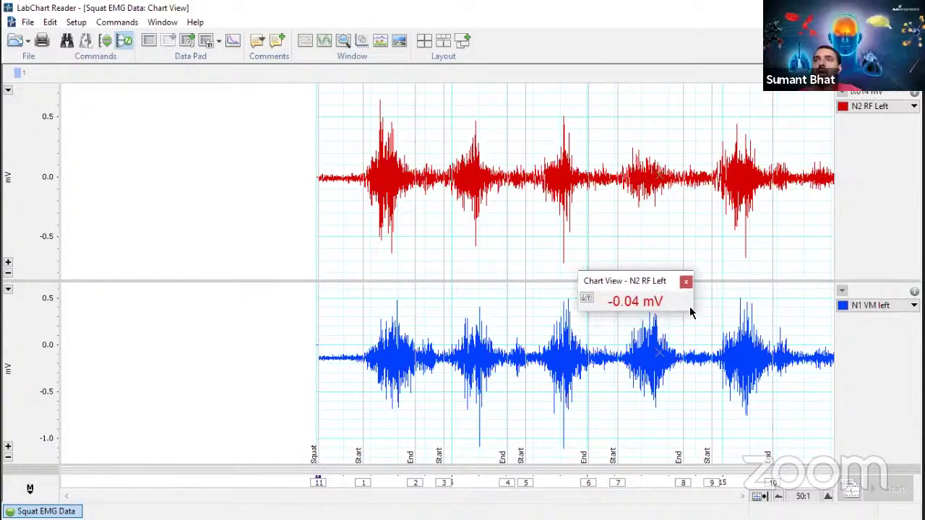
{"action": "left_click_drag", "start_coordinate": [689, 308], "coordinate": [761, 392]}
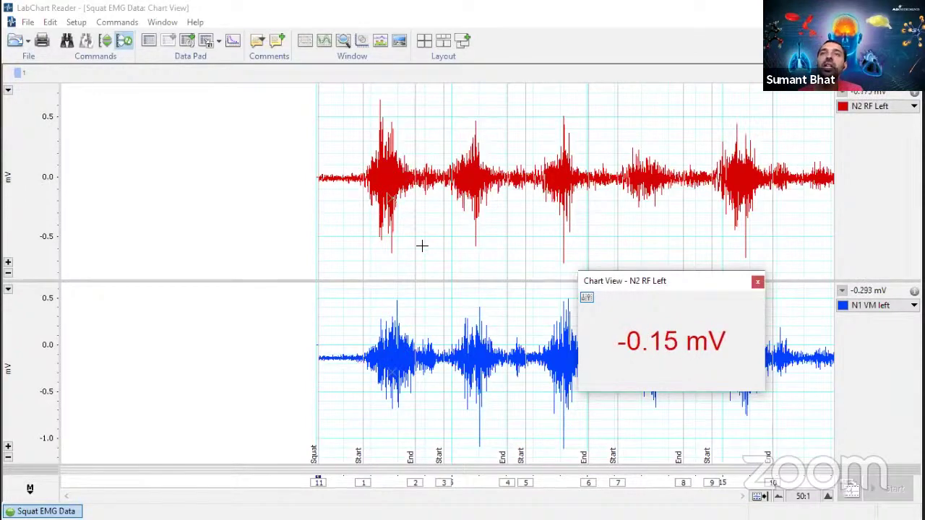
- Expand the time axis to 10:1 and select the N2 RF Left burst from about 14.6 to 16.4 s
{"action": "left_click", "coordinate": [827, 497]}
{"action": "left_click", "coordinate": [828, 497]}
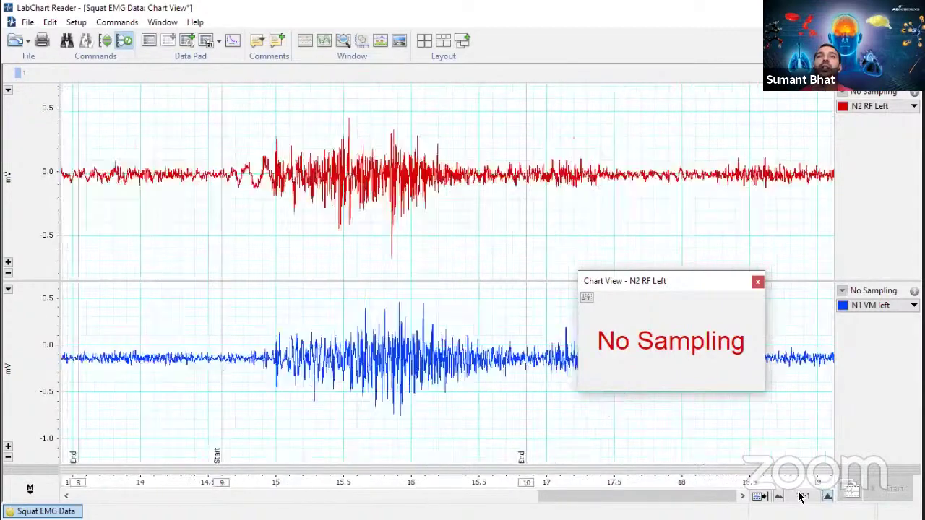
{"action": "mouse_move", "coordinate": [226, 102]}
{"action": "left_mouse_down"}
{"action": "mouse_move", "coordinate": [320, 178]}
{"action": "mouse_move", "coordinate": [463, 245]}
{"action": "left_mouse_up"}
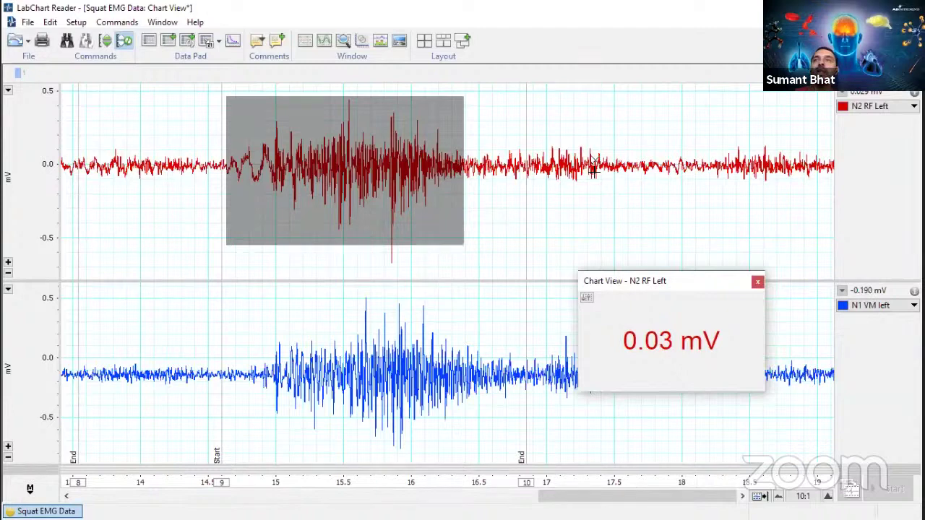
- Close the floating N2 RF Left readout and compress the time axis to 50:1
{"action": "left_click", "coordinate": [759, 282]}
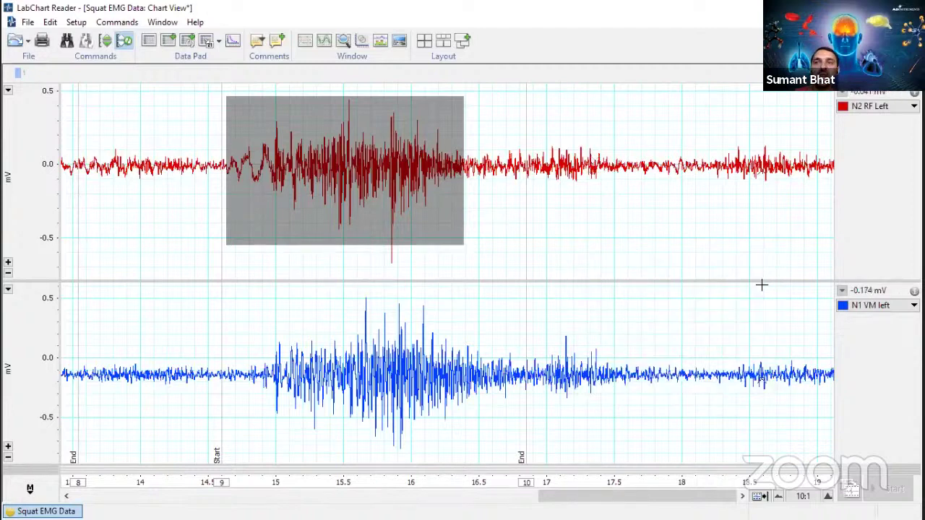
{"action": "left_click", "coordinate": [779, 498]}
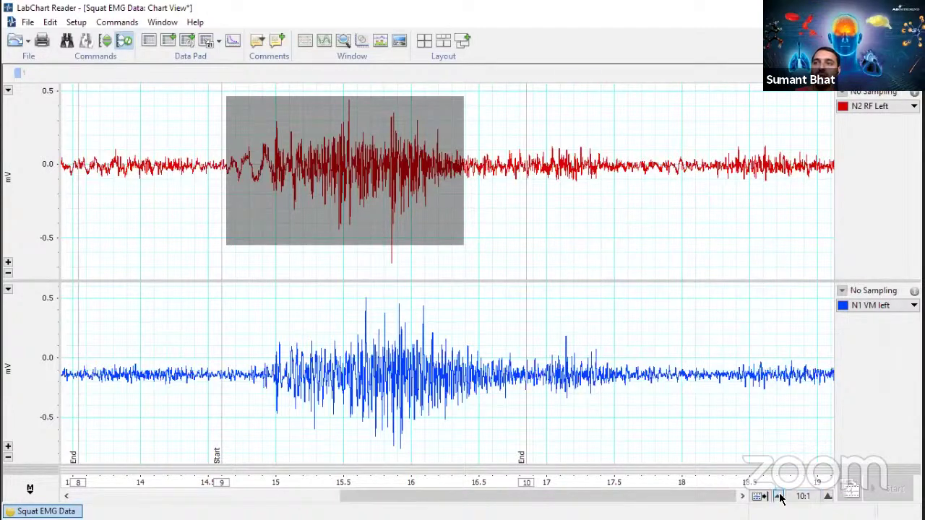
{"action": "left_click", "coordinate": [779, 497]}
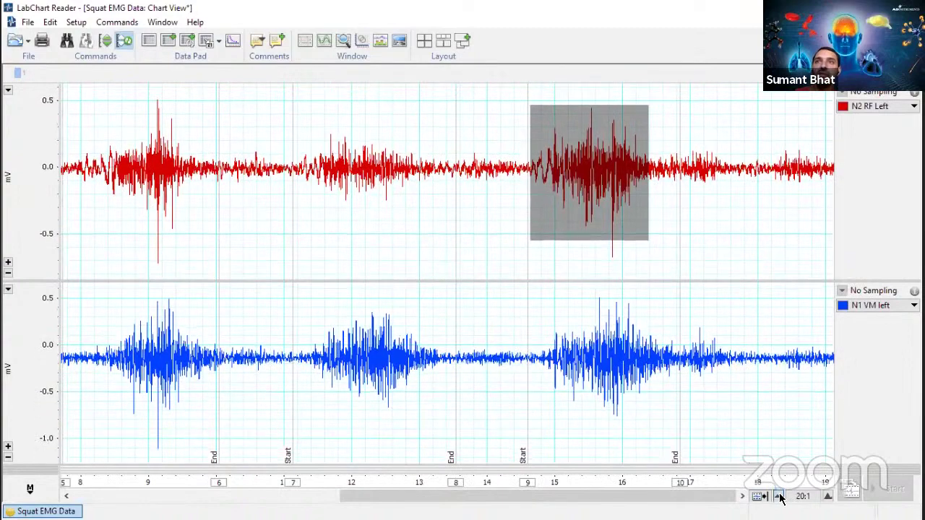
{"action": "left_click", "coordinate": [779, 497]}
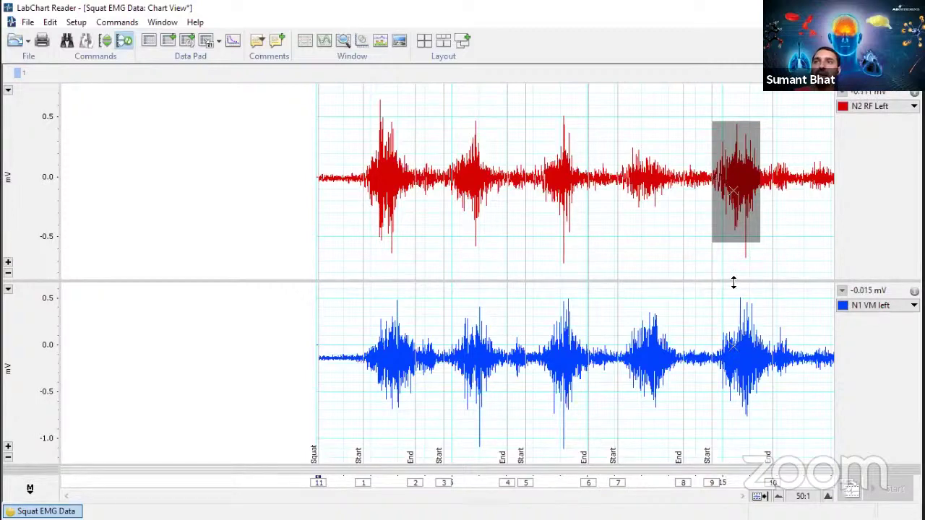
- Bring all six EMG channels back into view and add a new channel below them
{"action": "left_click", "coordinate": [708, 466]}
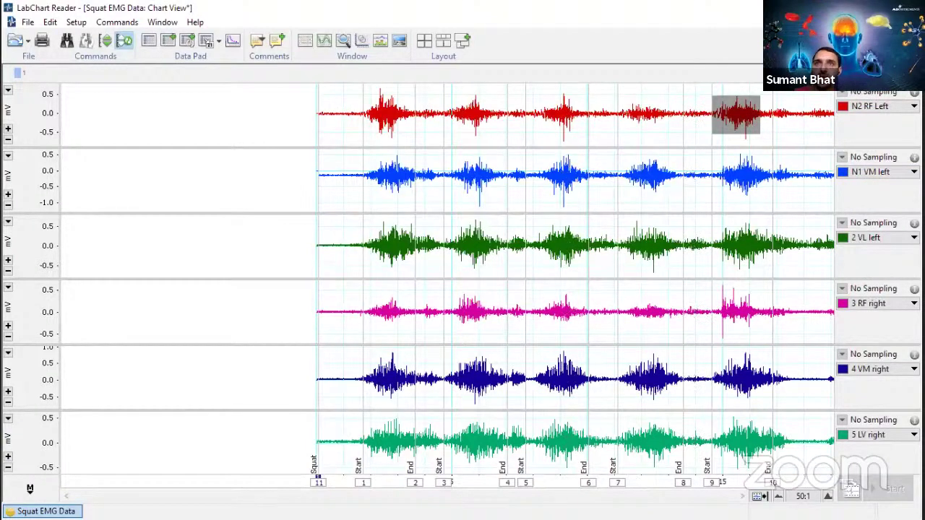
{"action": "right_click", "coordinate": [640, 432]}
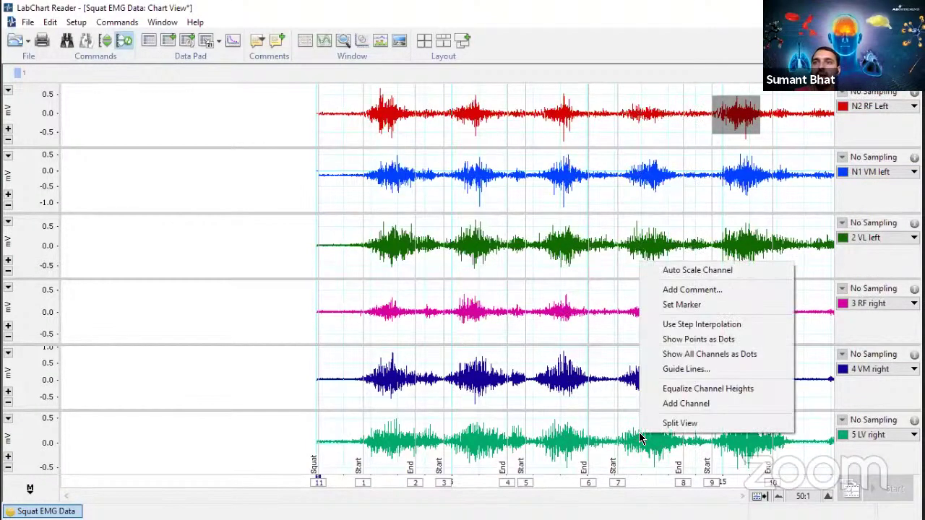
{"action": "left_click", "coordinate": [679, 408]}
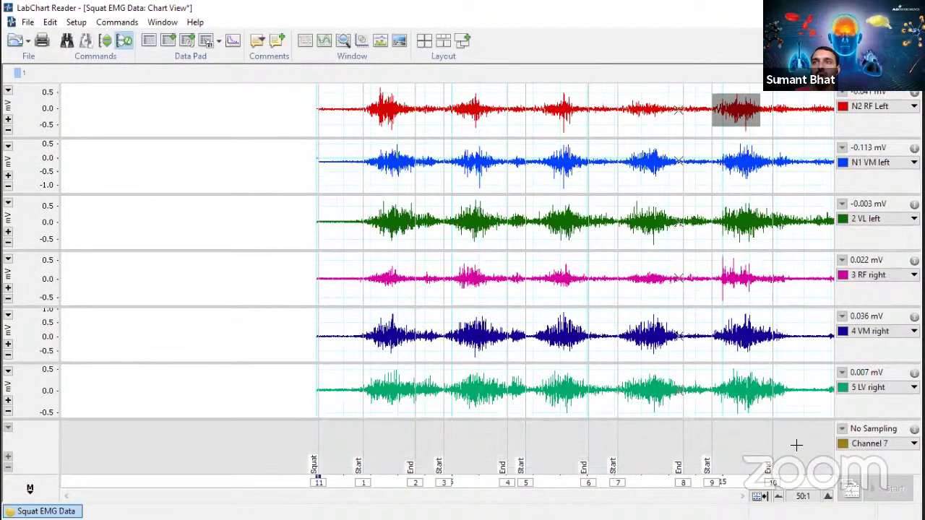
- Open the Integral calculation for Channel 7 and set its source channel to Ch1: N2 RF Left
{"action": "left_click", "coordinate": [915, 444]}
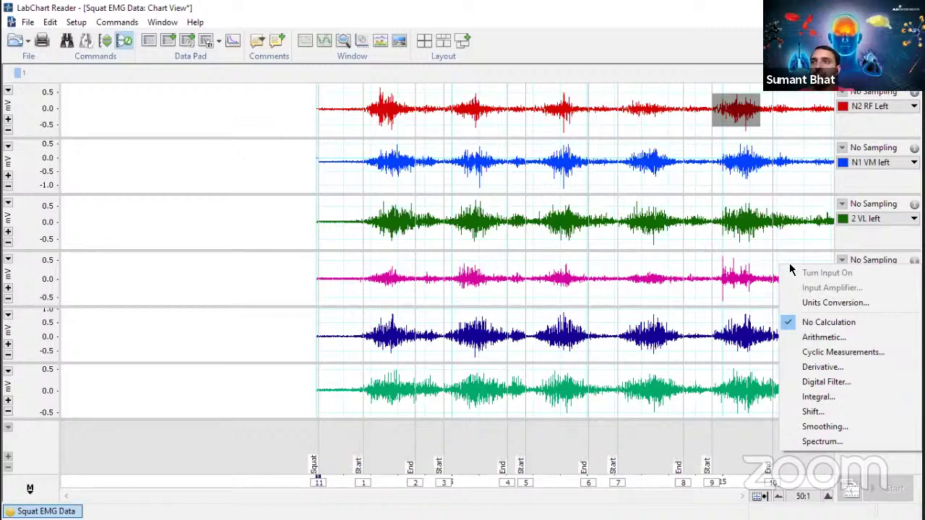
{"action": "left_click", "coordinate": [863, 405]}
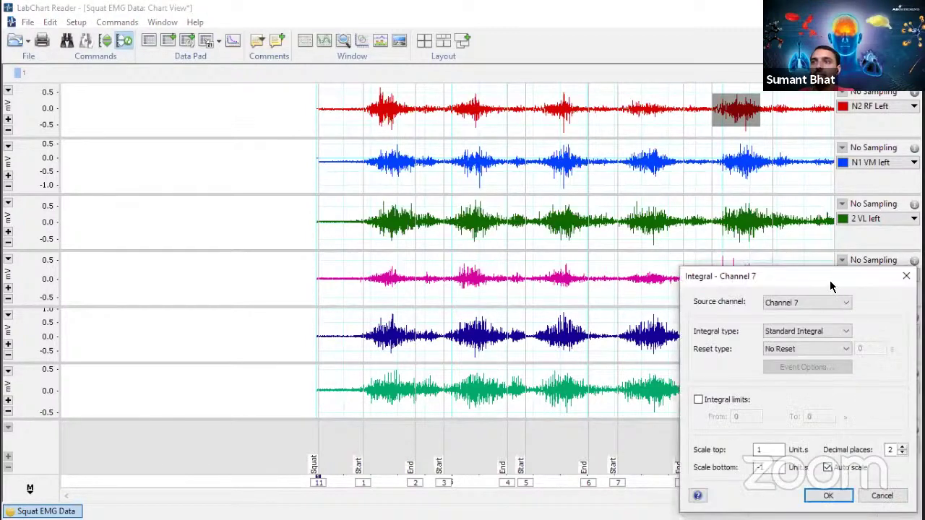
{"action": "left_click_drag", "start_coordinate": [822, 281], "coordinate": [580, 186]}
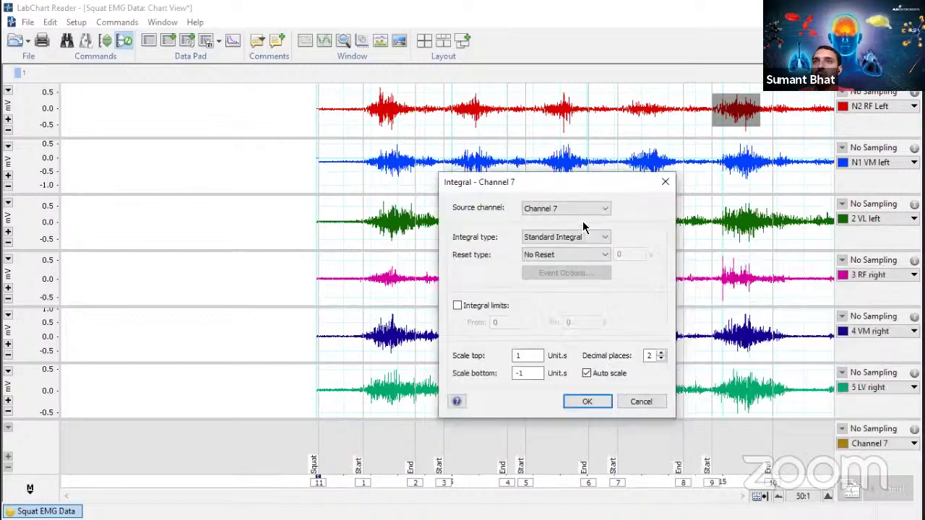
{"action": "left_click", "coordinate": [605, 209]}
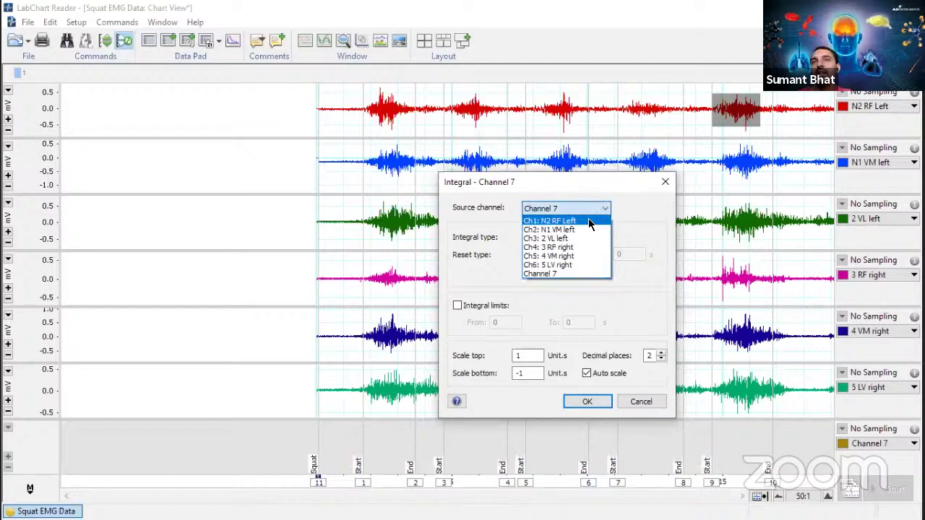
{"action": "left_click", "coordinate": [590, 222]}
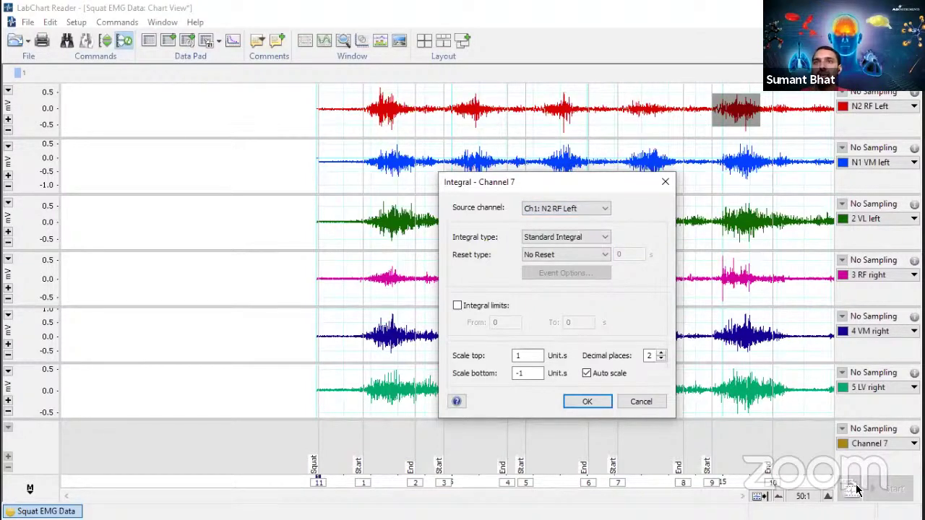
- Set the integral type to Absolute Value with No Reset and apply the calculation to Channel 7
{"action": "left_click", "coordinate": [605, 238]}
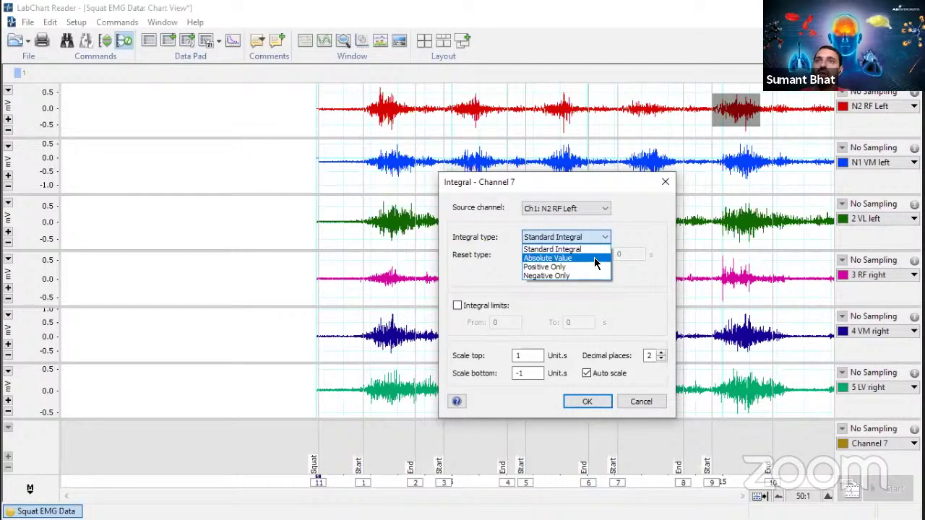
{"action": "left_click", "coordinate": [595, 259]}
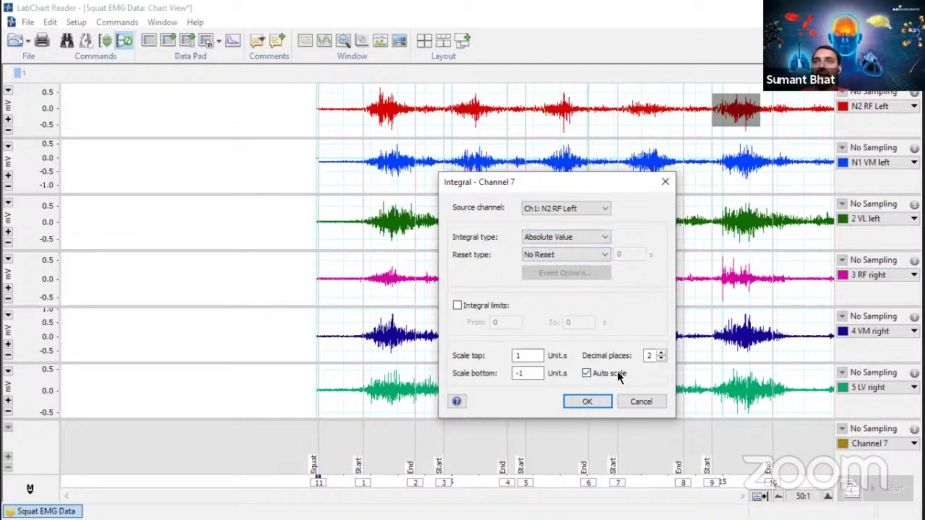
{"action": "left_click", "coordinate": [587, 259]}
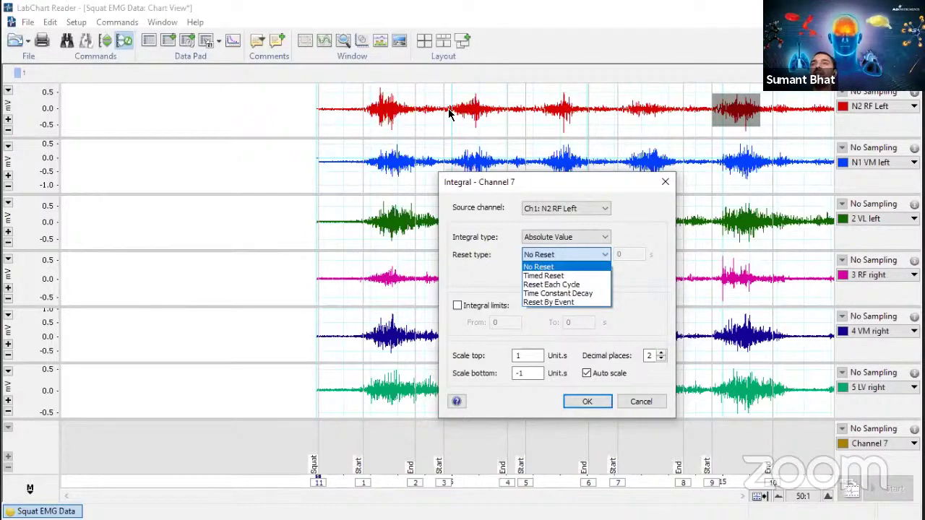
{"action": "left_click", "coordinate": [598, 270]}
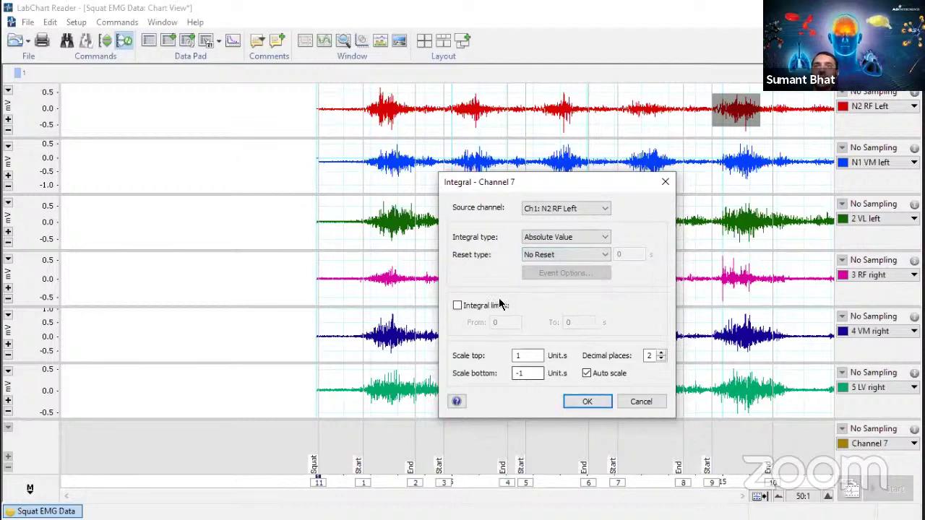
{"action": "left_click", "coordinate": [587, 404]}
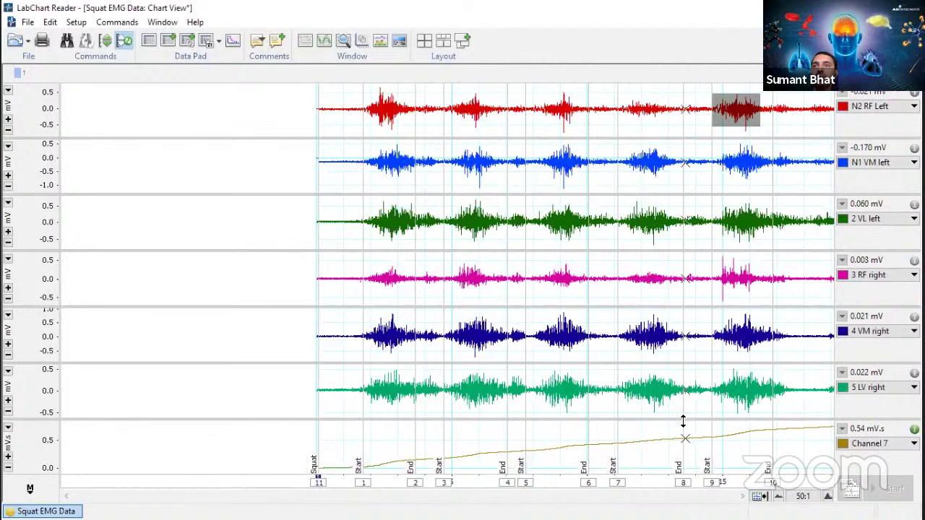
- Show only N2 RF Left and Channel 7, with the time axis expanded to 20:1 at the start of the recording
{"action": "left_click_drag", "start_coordinate": [686, 417], "coordinate": [686, 253]}
{"action": "left_click_drag", "start_coordinate": [686, 138], "coordinate": [678, 286]}
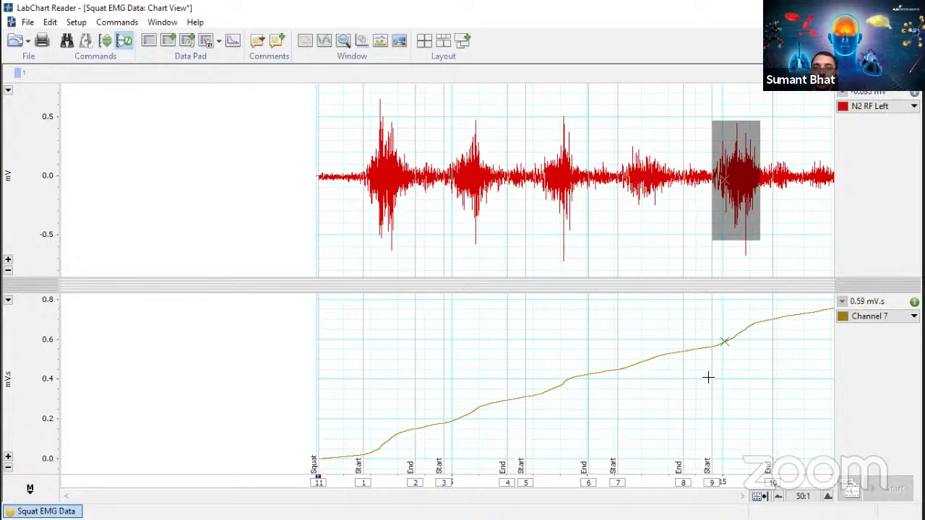
{"action": "left_click", "coordinate": [827, 496]}
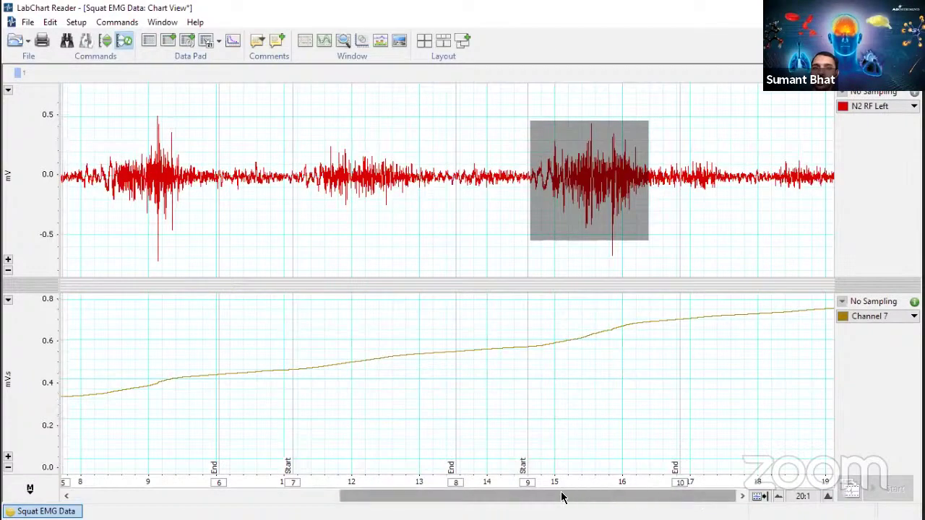
{"action": "left_click_drag", "start_coordinate": [561, 496], "coordinate": [555, 496]}
{"action": "scroll", "coordinate": [286, 475], "scroll_direction": "left", "scroll_amount": 10}
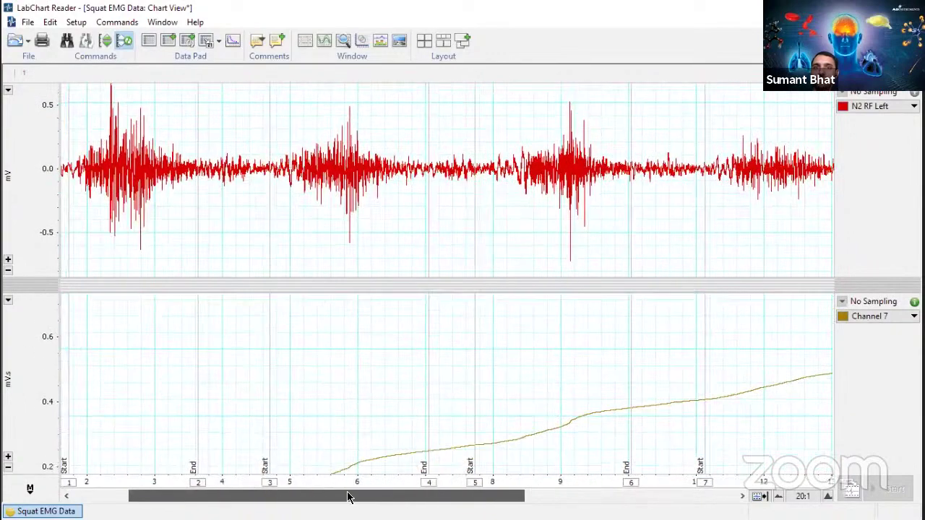
{"action": "scroll", "coordinate": [286, 474], "scroll_direction": "left", "scroll_amount": 3}
{"action": "scroll", "coordinate": [236, 363], "scroll_direction": "down", "scroll_amount": 2}
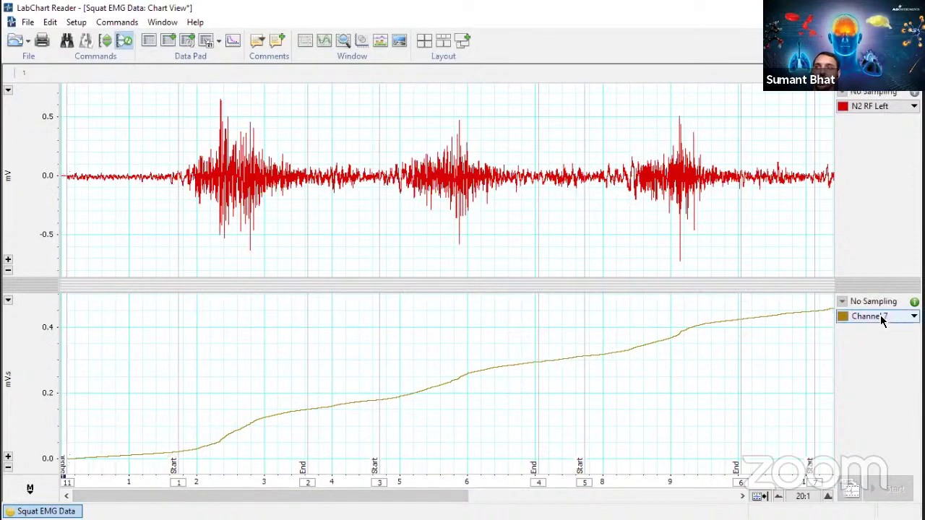
- Float the Channel 7 value readout over the chart and enlarge its window
{"action": "left_click_drag", "start_coordinate": [873, 302], "coordinate": [578, 314]}
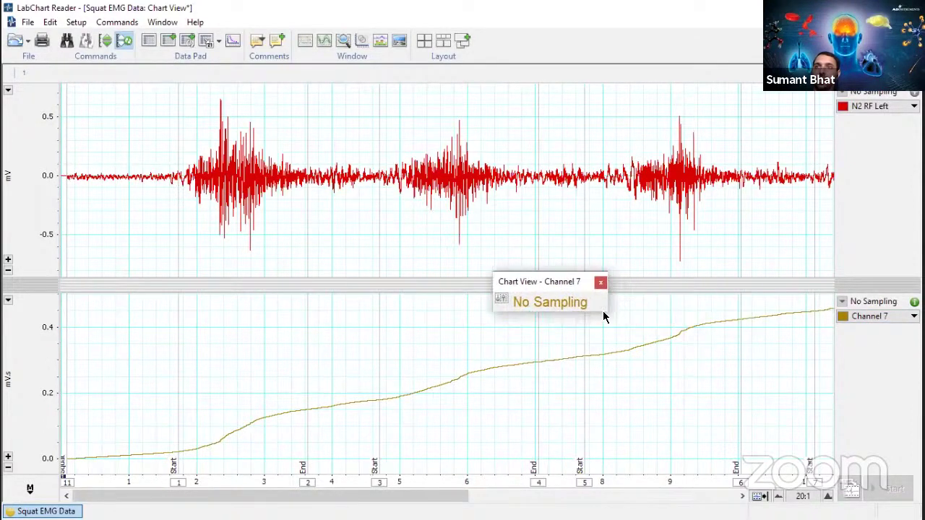
{"action": "left_click_drag", "start_coordinate": [733, 391], "coordinate": [733, 388]}
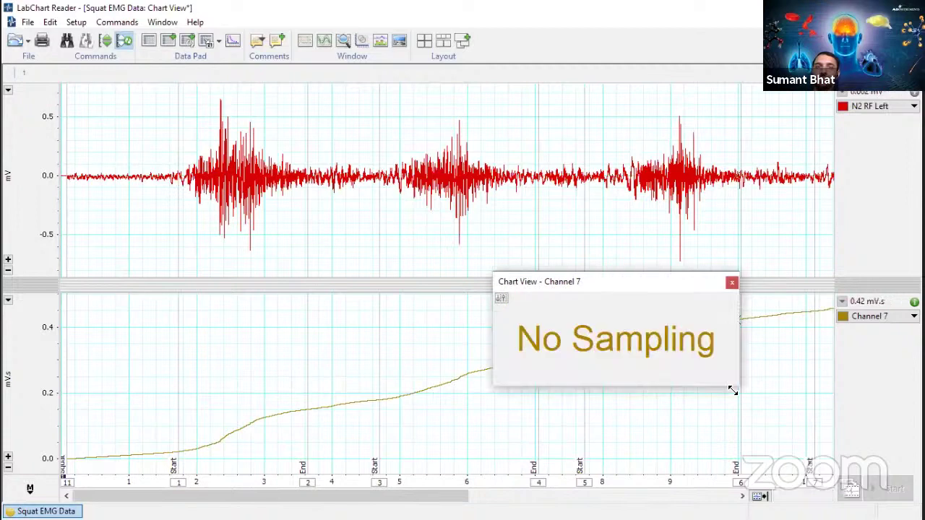
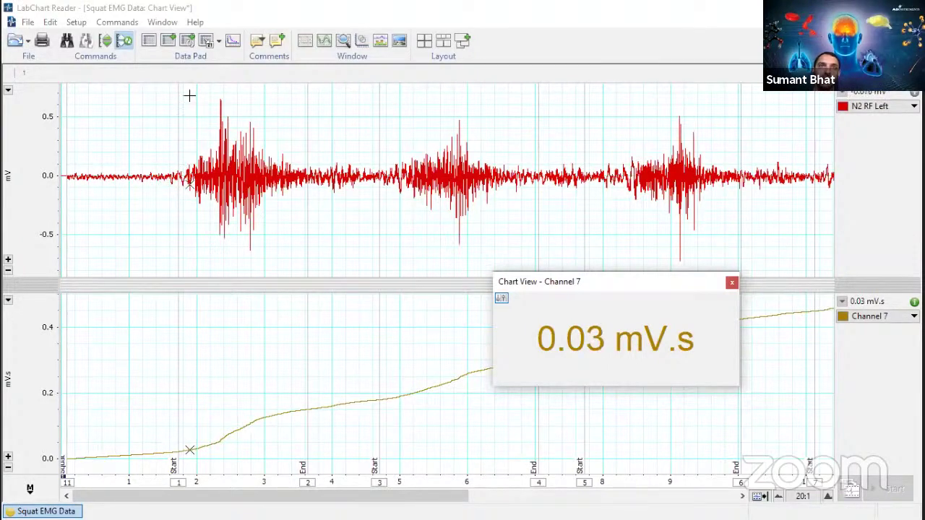
- Select the first EMG burst in N2 RF Left and its matching section of Channel 7 to compare the integral before and after it
{"action": "left_click_drag", "start_coordinate": [189, 96], "coordinate": [289, 272]}
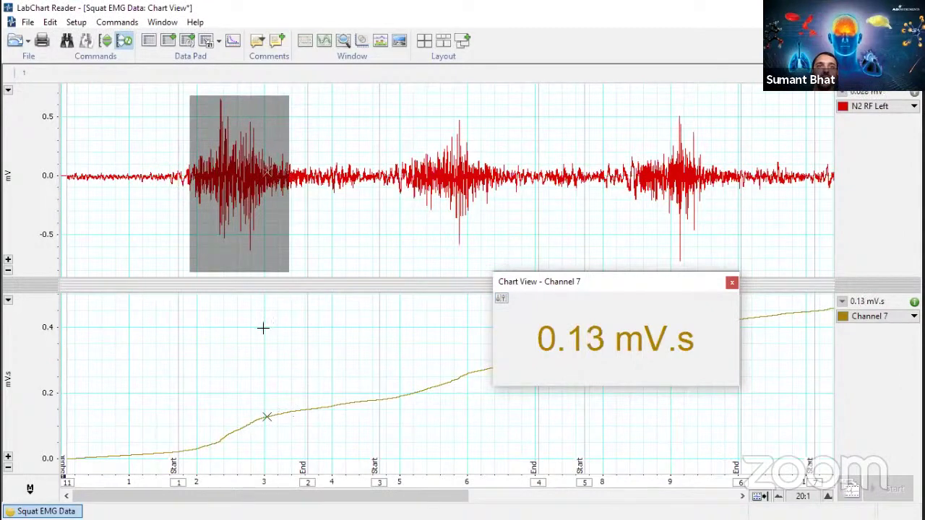
{"action": "left_click", "coordinate": [200, 454]}
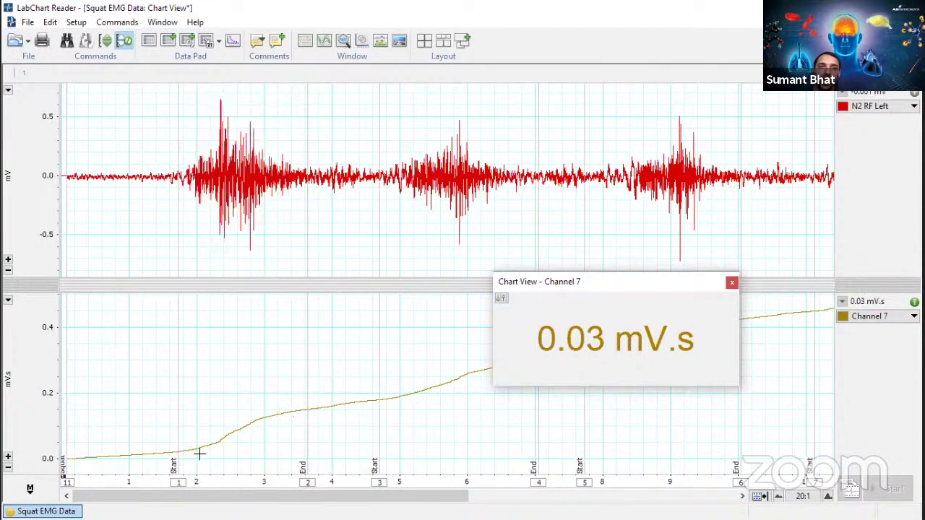
{"action": "left_click_drag", "start_coordinate": [186, 464], "coordinate": [300, 368]}
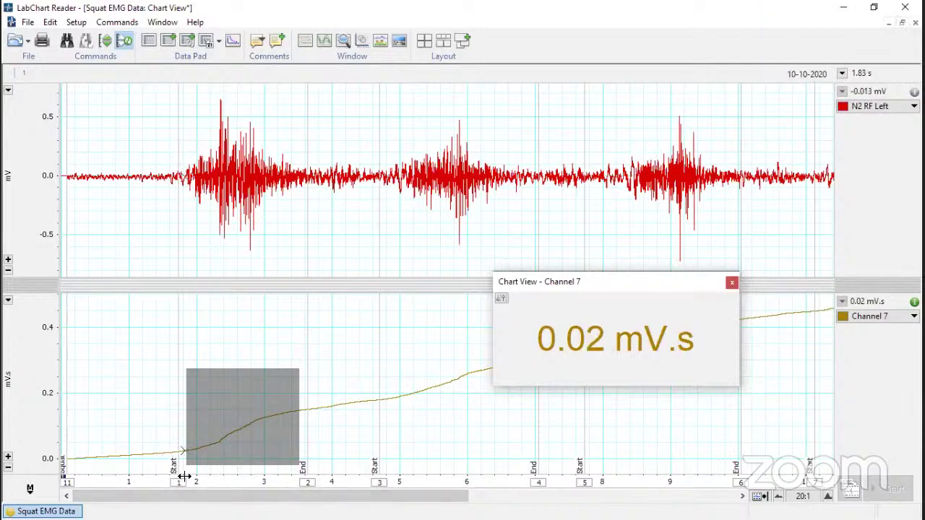
{"action": "left_click_drag", "start_coordinate": [184, 475], "coordinate": [139, 477]}
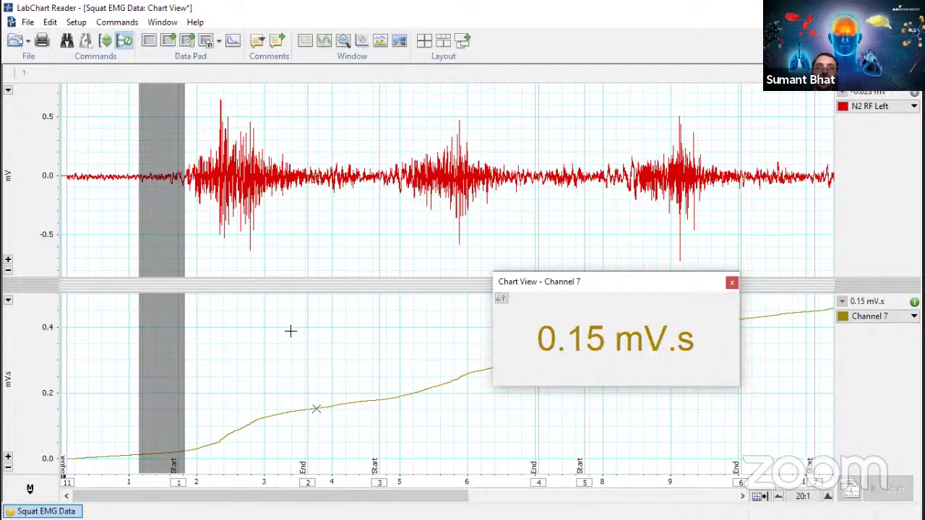
{"action": "left_click_drag", "start_coordinate": [195, 479], "coordinate": [273, 480]}
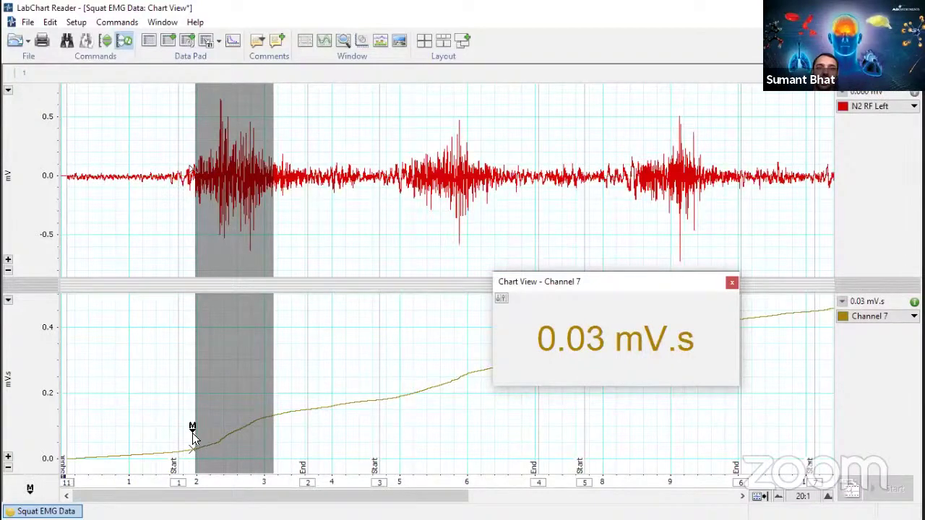
- Measure the integral across the first burst from a marker at its onset on the Channel 7 curve, and close the floating readout
{"action": "left_click_drag", "start_coordinate": [192, 434], "coordinate": [193, 442]}
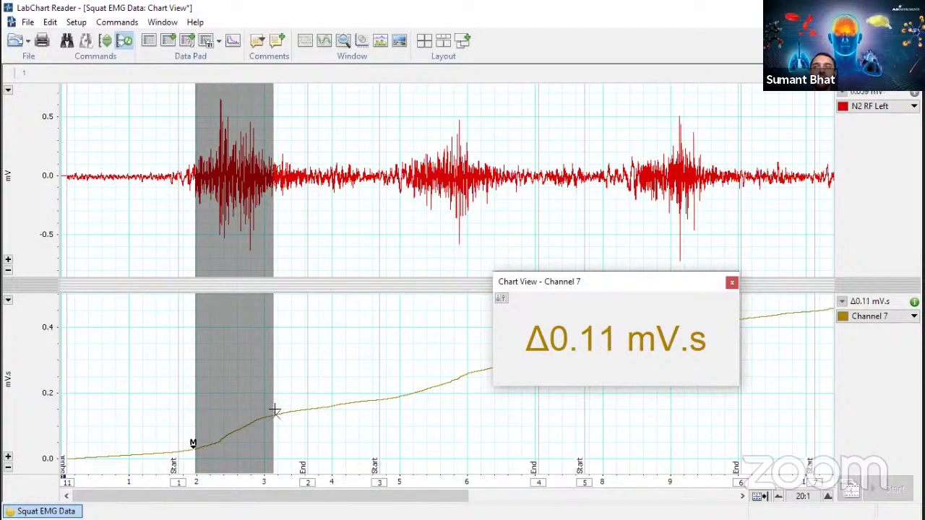
{"action": "left_click_drag", "start_coordinate": [85, 150], "coordinate": [167, 202]}
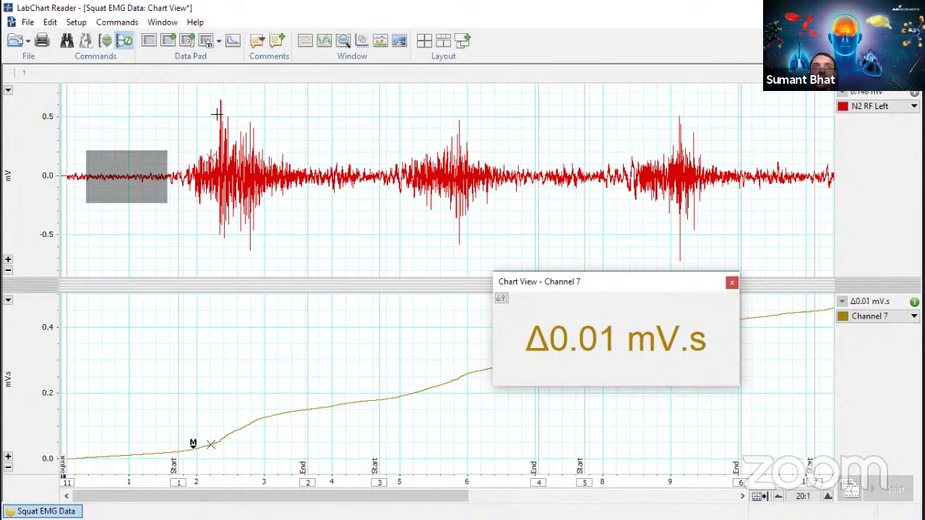
{"action": "left_click_drag", "start_coordinate": [210, 84], "coordinate": [265, 259]}
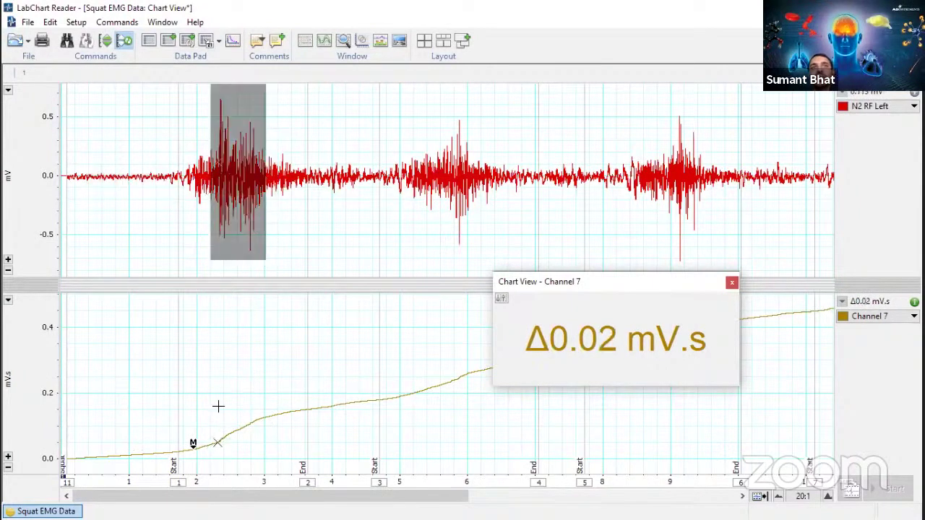
{"action": "left_click_drag", "start_coordinate": [190, 442], "coordinate": [176, 447]}
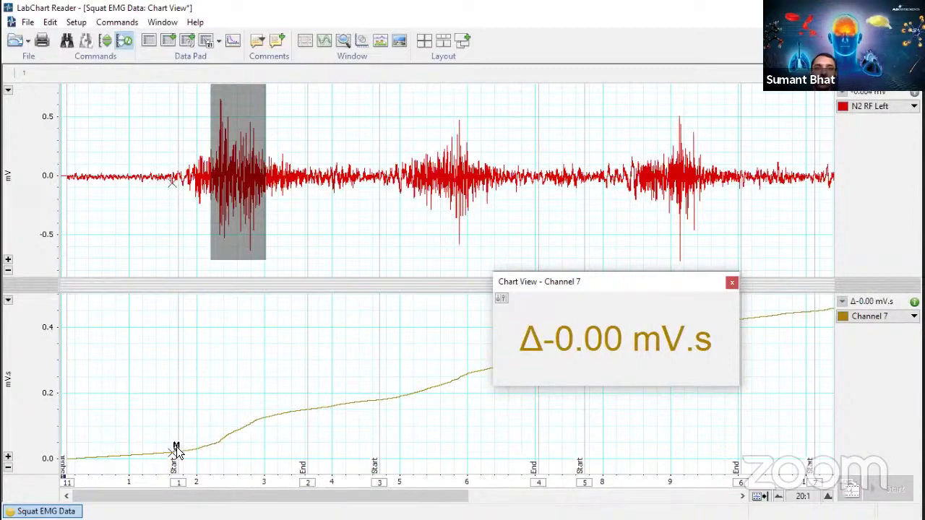
{"action": "left_click_drag", "start_coordinate": [177, 450], "coordinate": [196, 446]}
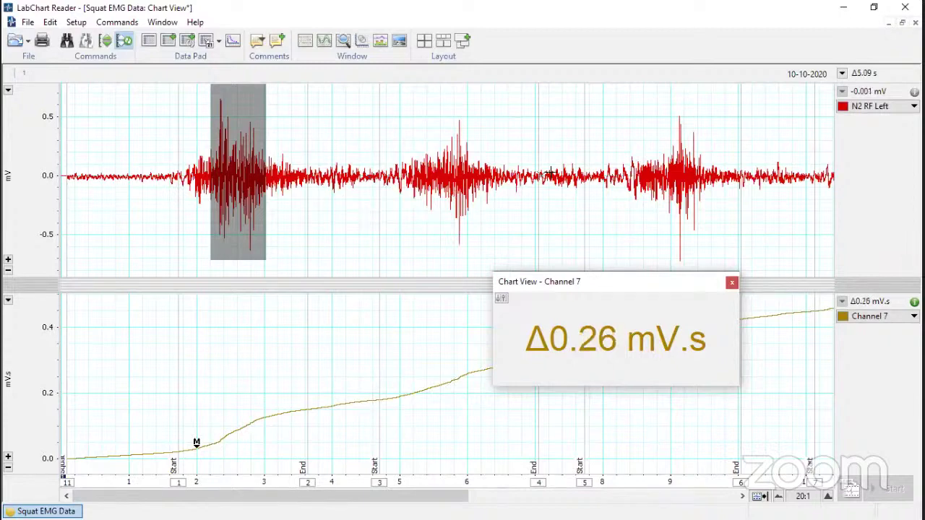
{"action": "left_click", "coordinate": [732, 283]}
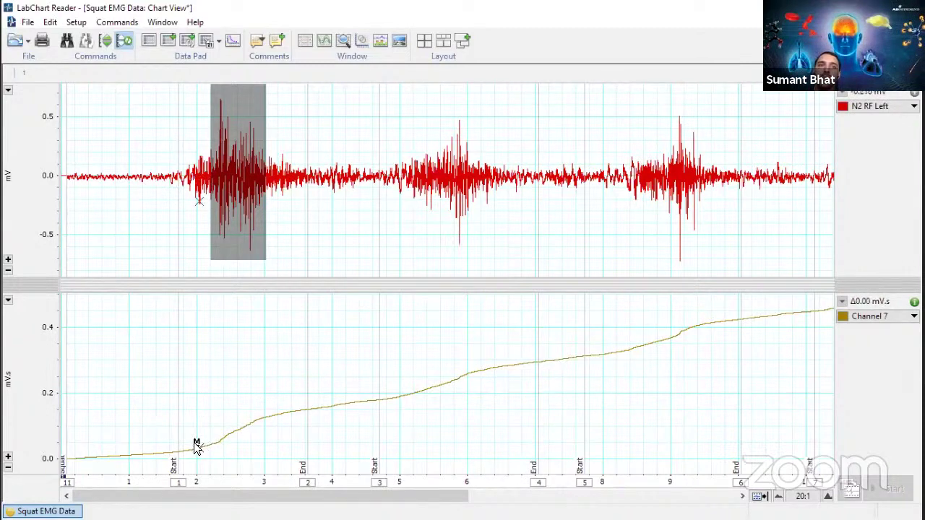
- Shift the marker slightly earlier to the start of the first burst on the Channel 7 curve and float the channel's value readout again
{"action": "mouse_move", "coordinate": [195, 442]}
{"action": "left_mouse_down"}
{"action": "mouse_move", "coordinate": [199, 449]}
{"action": "mouse_move", "coordinate": [189, 448]}
{"action": "left_mouse_up"}
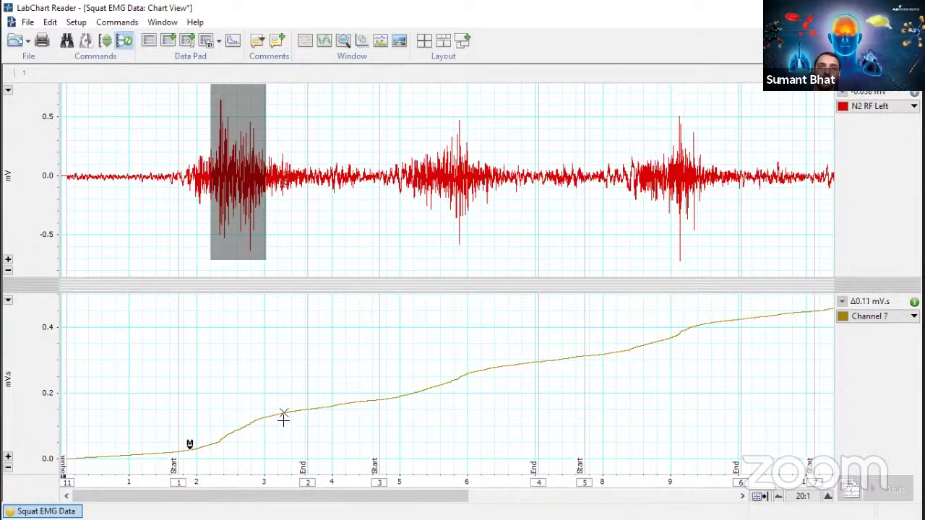
{"action": "left_click", "coordinate": [284, 418]}
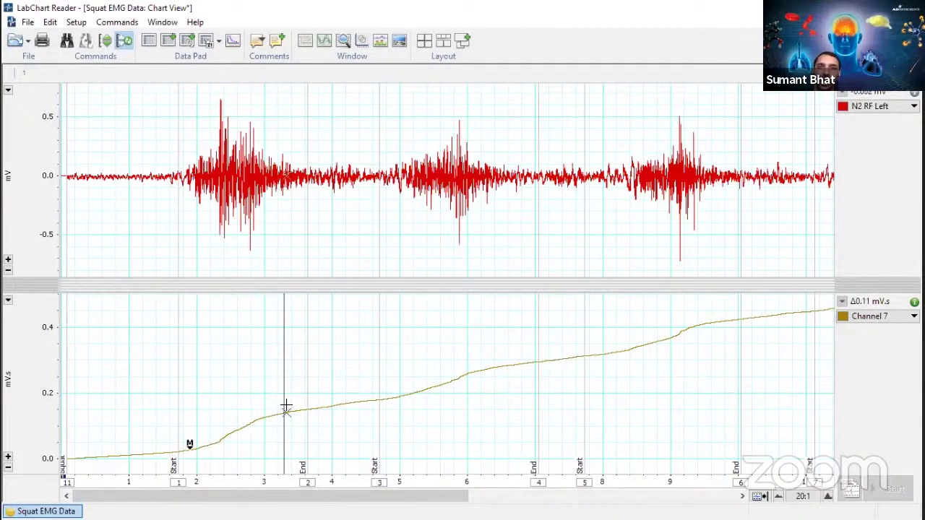
{"action": "left_click_drag", "start_coordinate": [889, 303], "coordinate": [731, 355]}
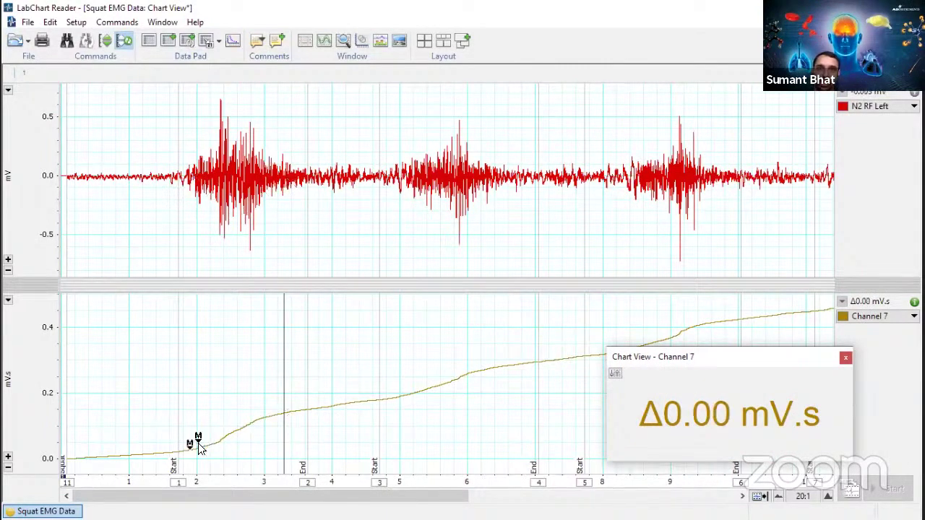
- Reset the marker and place it at the second burst's onset on Channel 7, selecting the first and second N2 RF Left bursts for comparison
{"action": "left_click", "coordinate": [199, 442]}
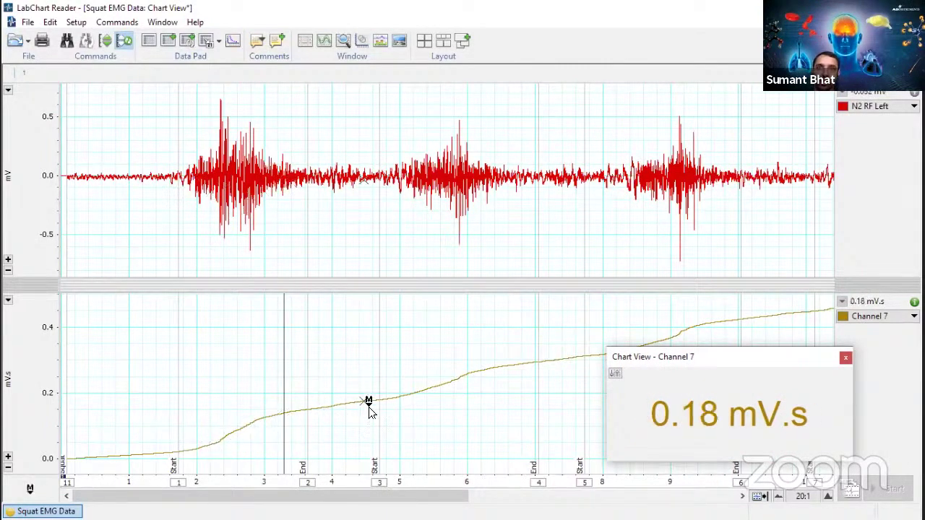
{"action": "left_click", "coordinate": [404, 389]}
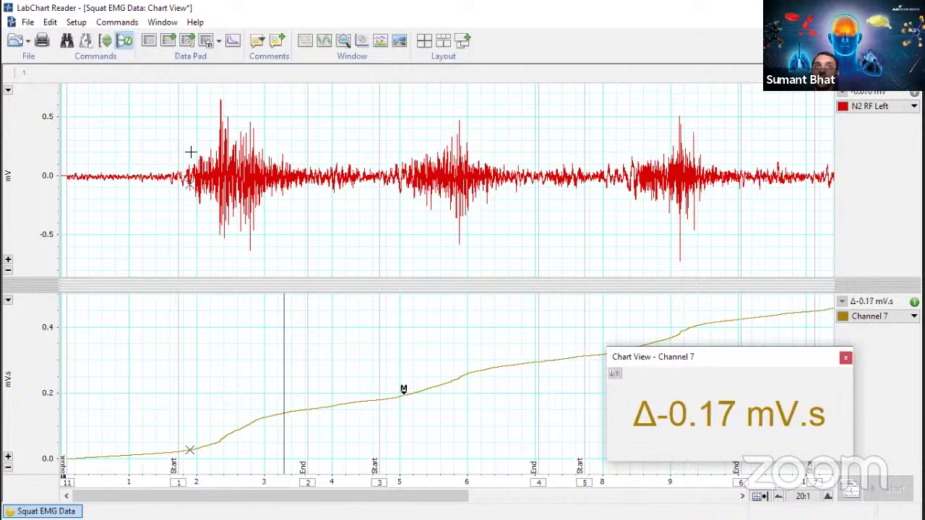
{"action": "left_click_drag", "start_coordinate": [190, 145], "coordinate": [287, 210]}
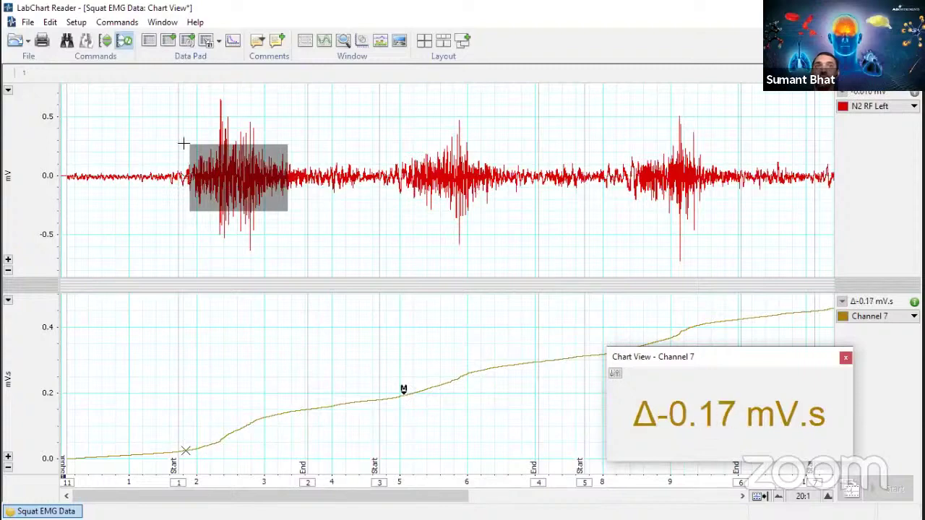
{"action": "left_click_drag", "start_coordinate": [183, 140], "coordinate": [314, 214]}
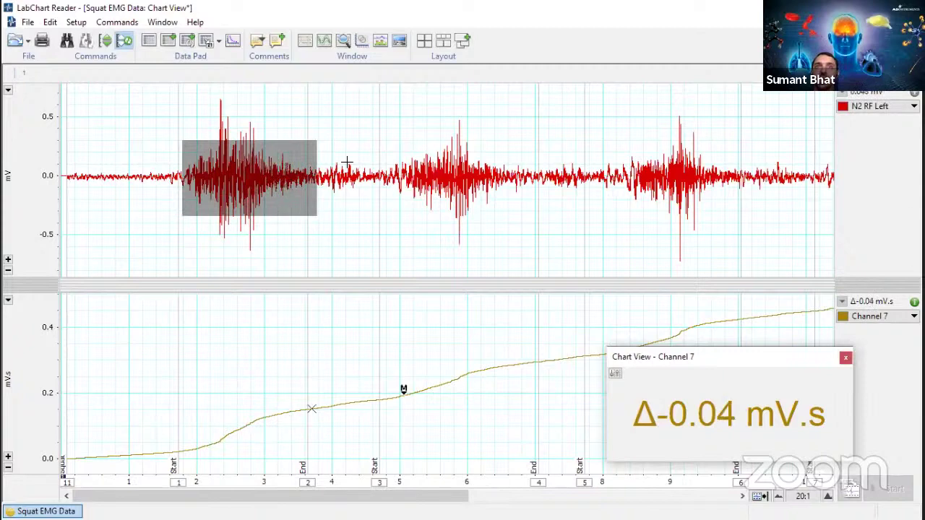
{"action": "left_click", "coordinate": [417, 136]}
{"action": "left_click_drag", "start_coordinate": [439, 195], "coordinate": [501, 225]}
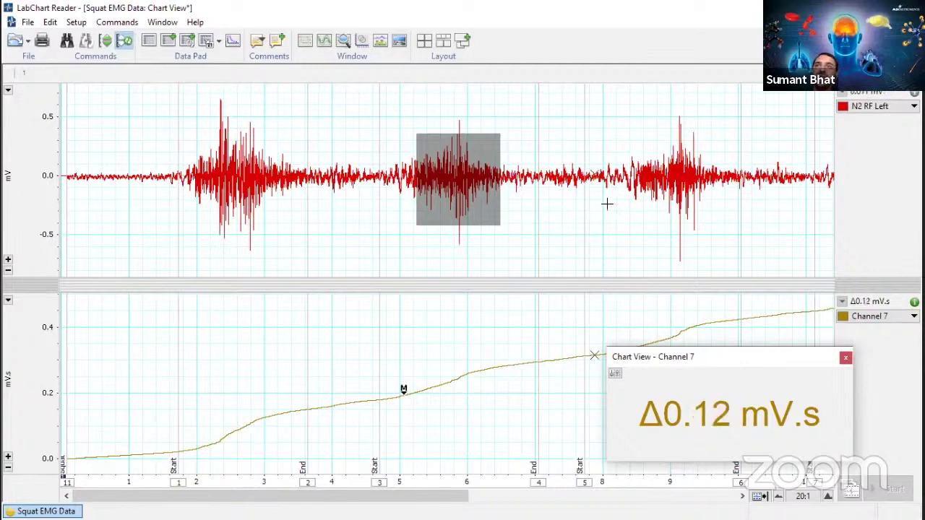
- Move the marker to the third burst's onset on Channel 7 to measure its integral, and close the floating readout
{"action": "left_click_drag", "start_coordinate": [647, 361], "coordinate": [648, 392]}
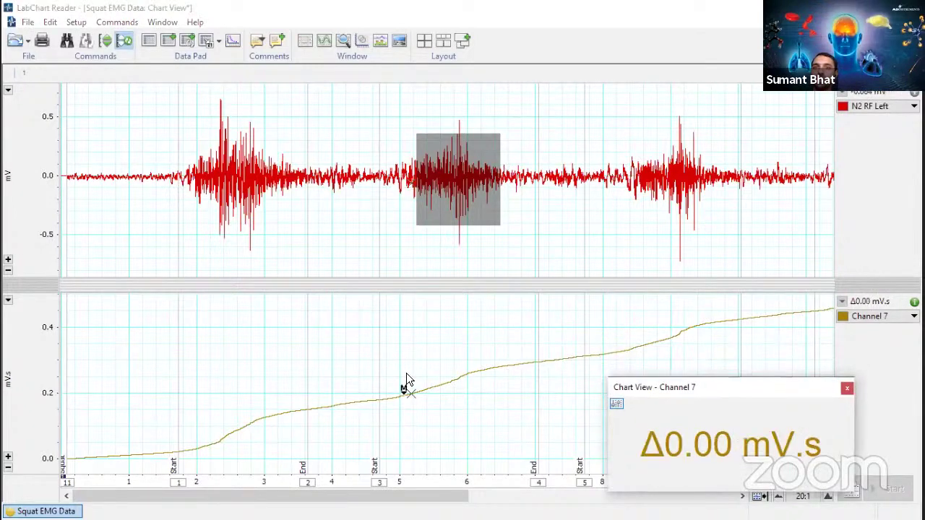
{"action": "left_click_drag", "start_coordinate": [403, 388], "coordinate": [634, 342]}
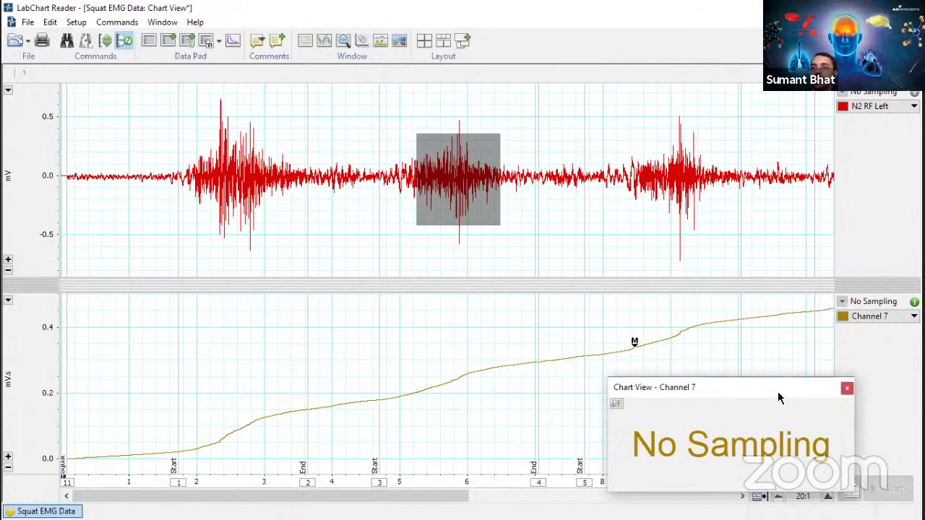
{"action": "left_click", "coordinate": [846, 389]}
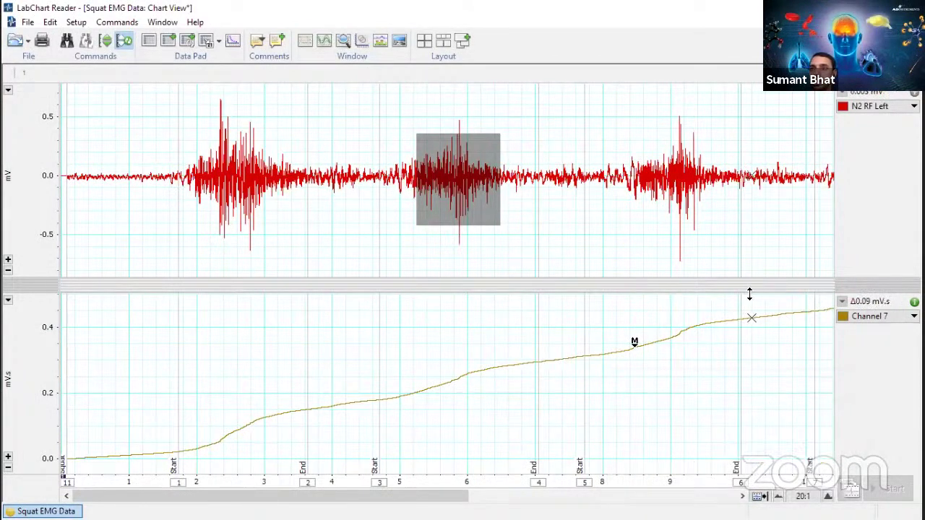
- Enlarge the Channel 7 strip, and restore the display of all eight channels in the chart
{"action": "left_click_drag", "start_coordinate": [747, 292], "coordinate": [765, 240]}
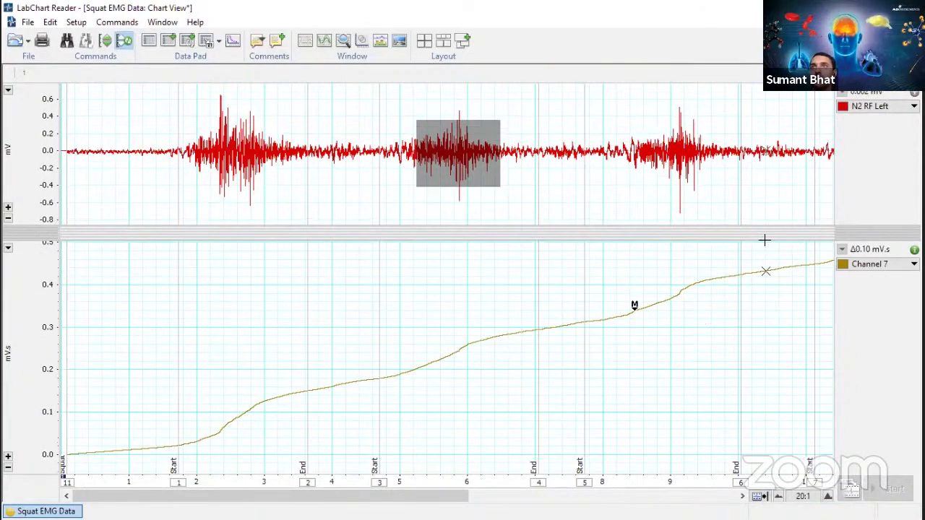
{"action": "right_click", "coordinate": [726, 373]}
{"action": "left_click", "coordinate": [772, 341]}
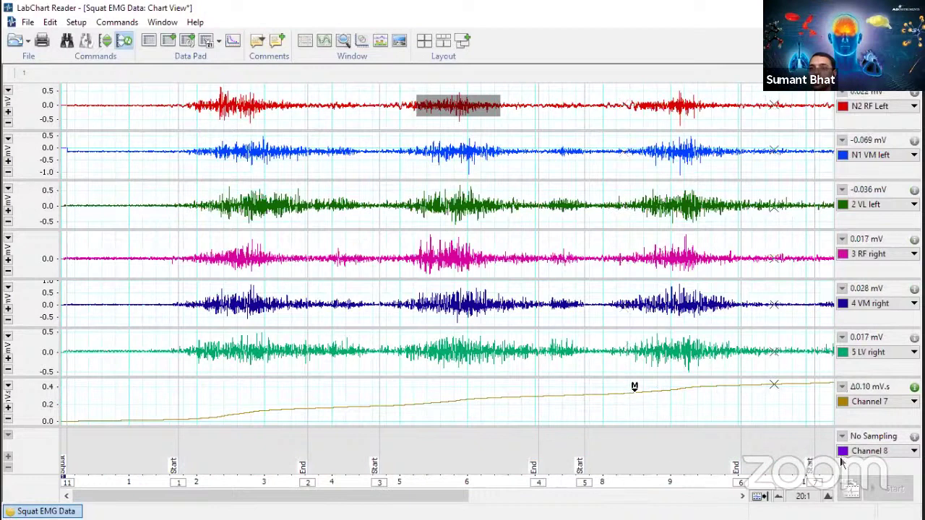
- Rename Channel 7 as Integral
{"action": "left_click", "coordinate": [878, 411]}
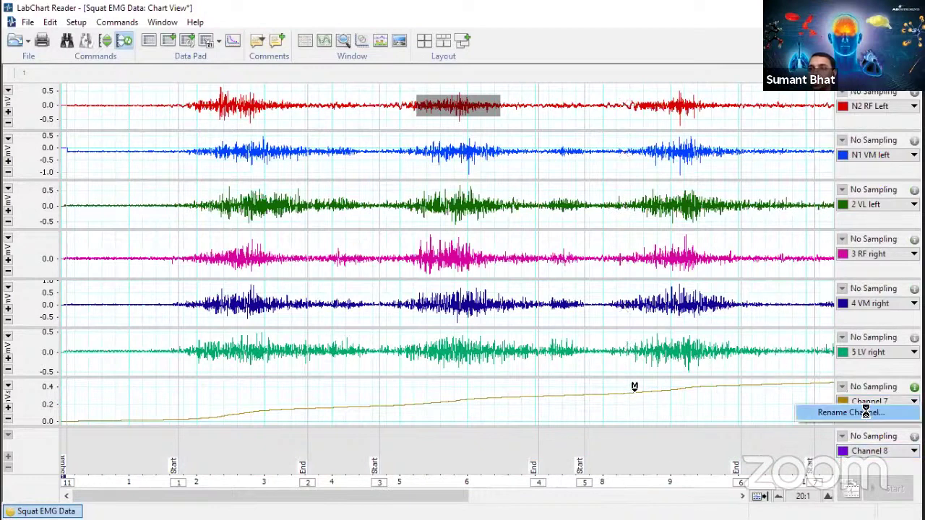
{"action": "left_click", "coordinate": [867, 414]}
{"action": "type", "text": "In"}
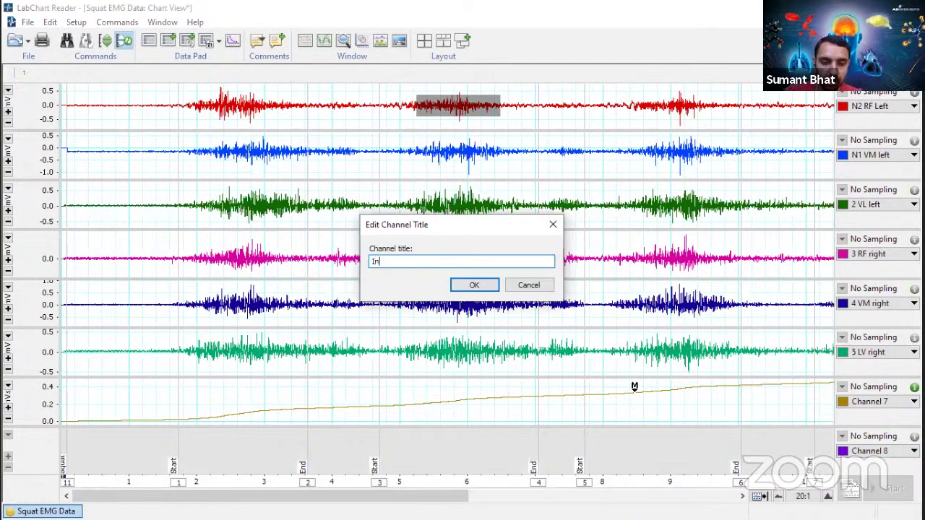
{"action": "type", "text": "tegral"}
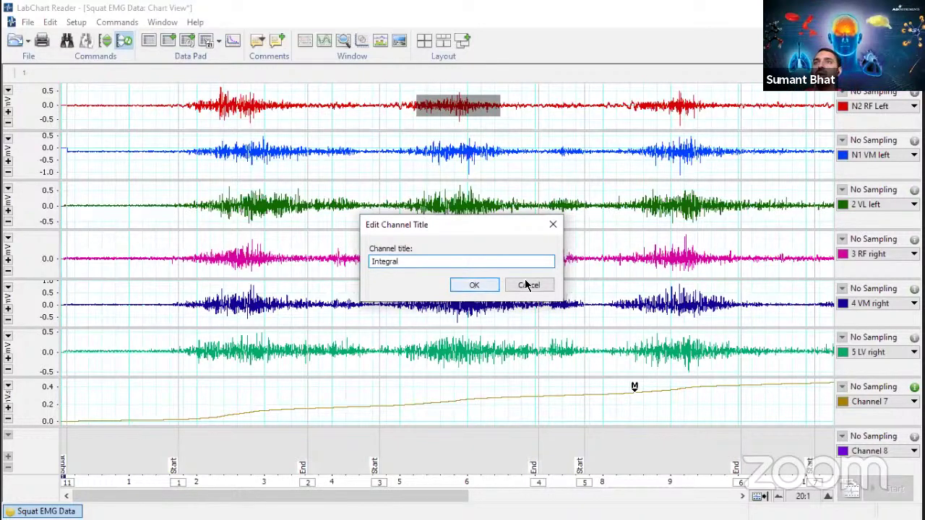
{"action": "left_click", "coordinate": [475, 286]}
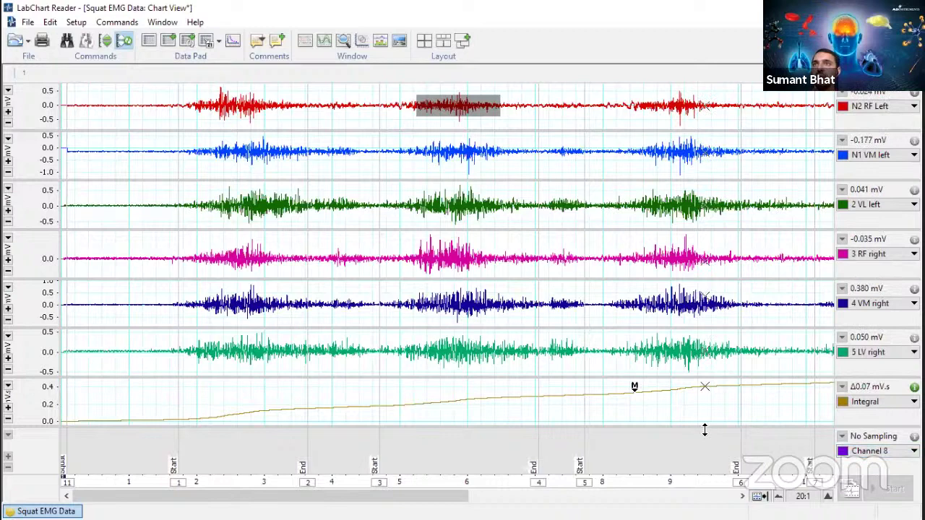
- Show only N2 RF Left and Channel 8, and open the Arithmetic calculation for Channel 8 clear of the EMG trace
{"action": "left_click_drag", "start_coordinate": [705, 429], "coordinate": [614, 242]}
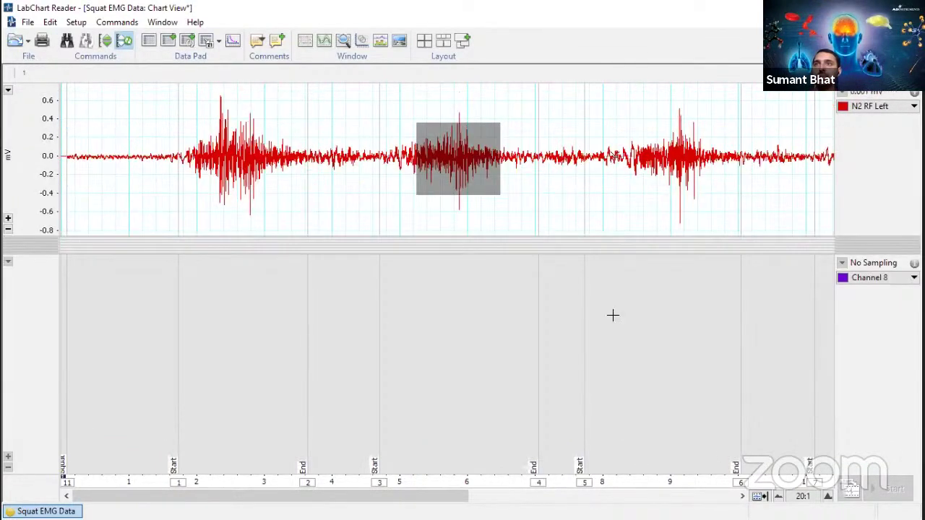
{"action": "left_click", "coordinate": [886, 279]}
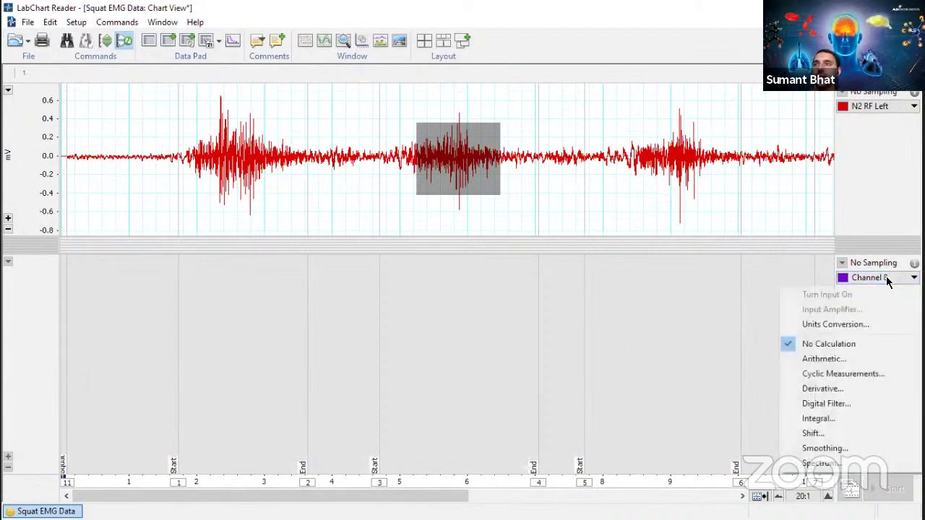
{"action": "left_click", "coordinate": [843, 360]}
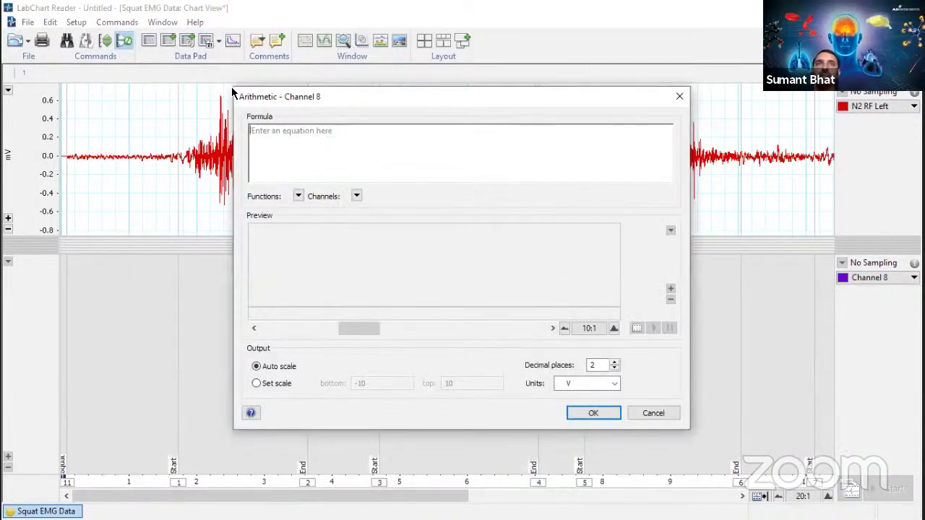
{"action": "left_click_drag", "start_coordinate": [255, 100], "coordinate": [430, 211]}
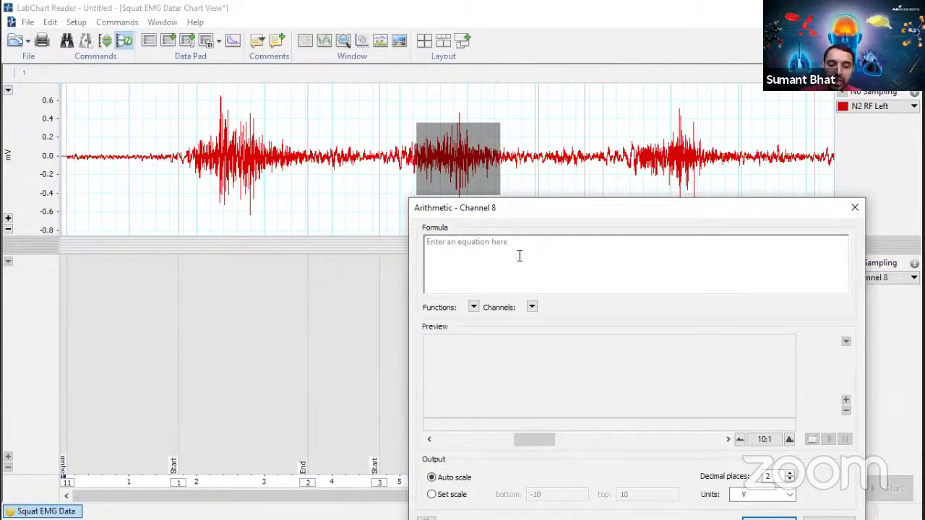
- Enter the formula RMS(Ch1, 0.2) for Channel 8, taking N2 RF Left as the source channel
{"action": "type", "text": "RMS("}
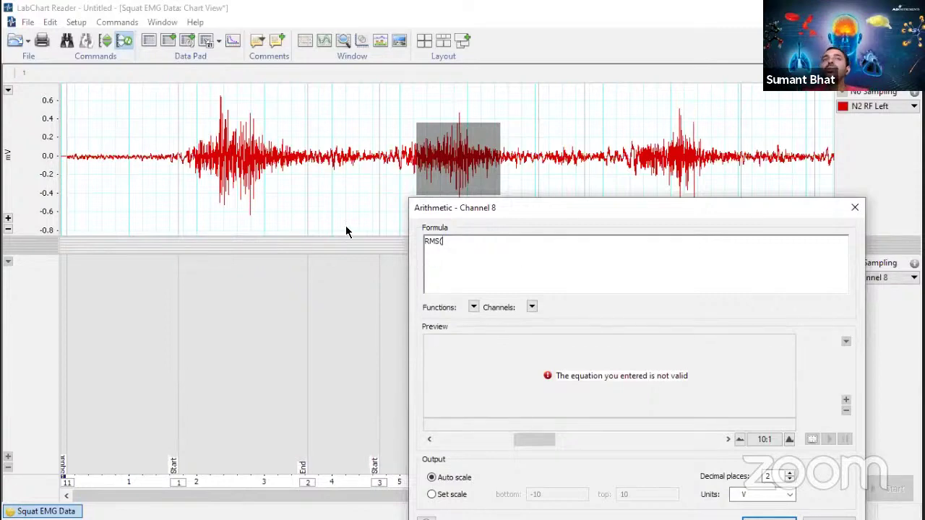
{"action": "left_click", "coordinate": [532, 307]}
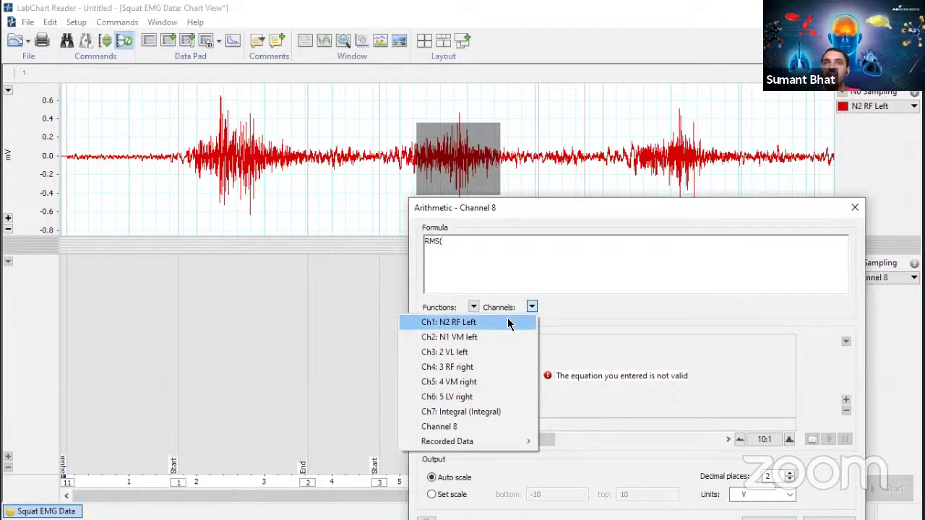
{"action": "left_click", "coordinate": [508, 323]}
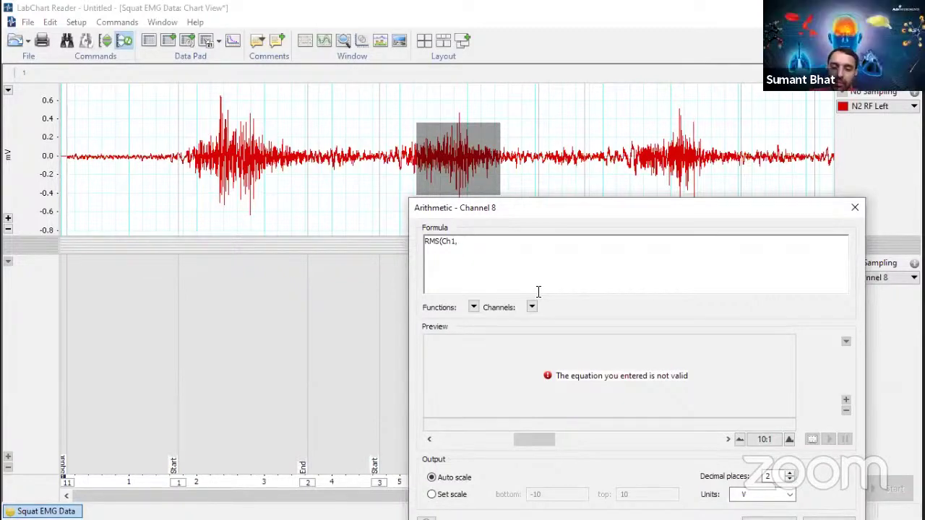
{"action": "type", "text": "0.2"}
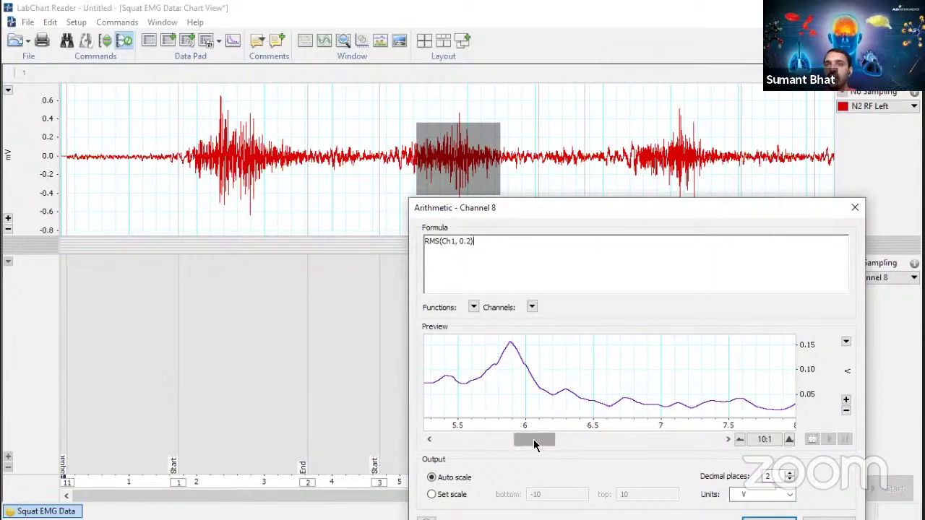
- Show the RMS preview from the start of the recording at 50:1, with its amplitude scale adjusted to fit the full peaks
{"action": "left_click_drag", "start_coordinate": [535, 444], "coordinate": [444, 443]}
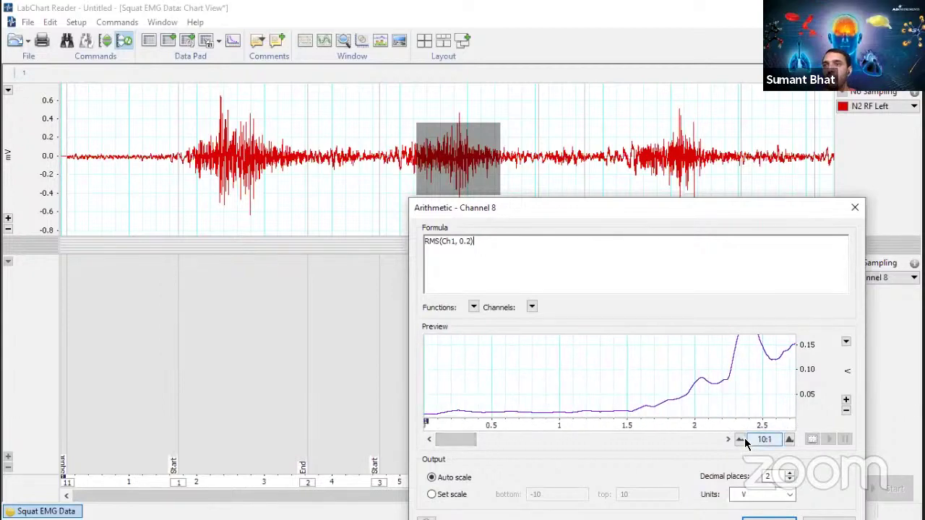
{"action": "left_click", "coordinate": [744, 439]}
{"action": "left_click", "coordinate": [743, 439]}
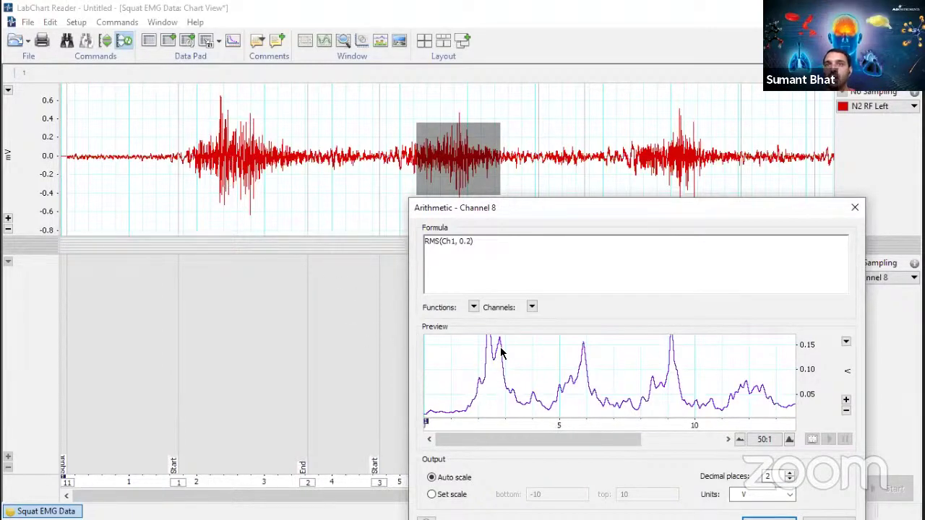
{"action": "left_click_drag", "start_coordinate": [814, 352], "coordinate": [817, 370]}
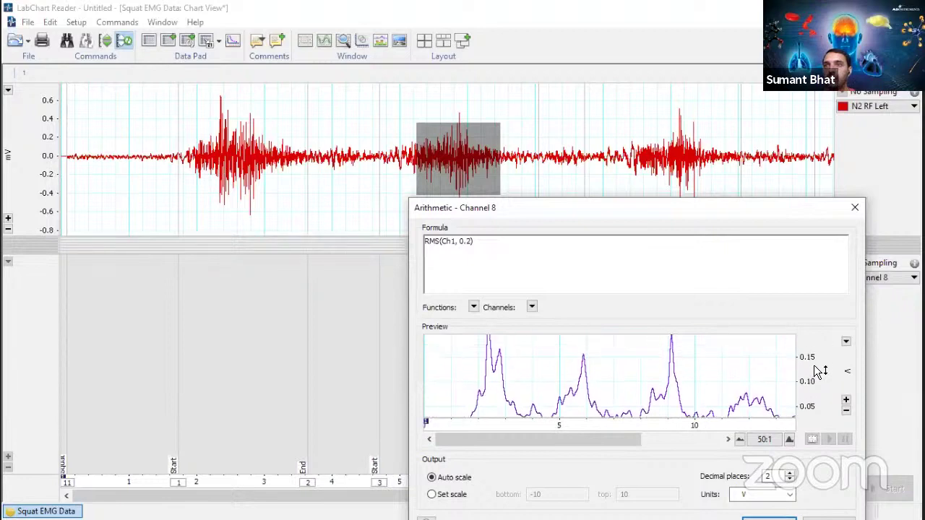
{"action": "left_click", "coordinate": [846, 410]}
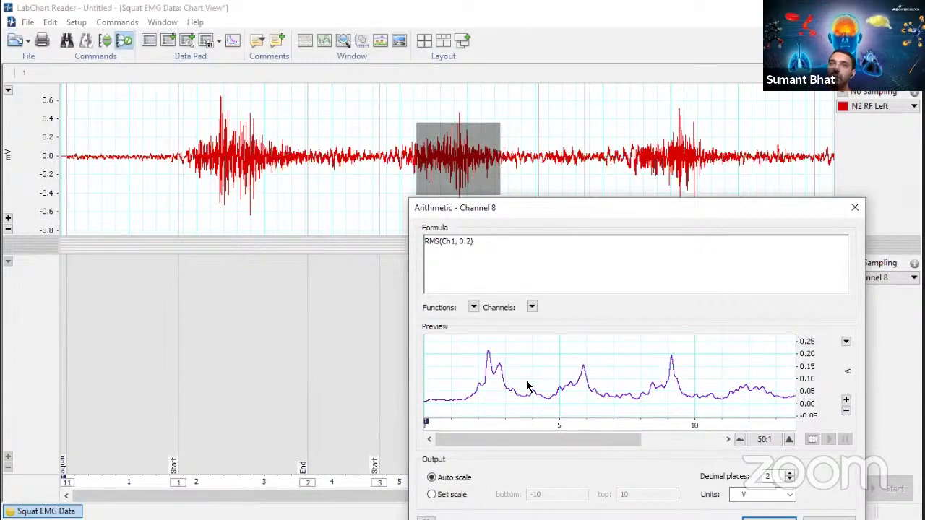
- Try RMS window lengths of 0.3 and 0.01 in the formula, and return the window to 0.2
{"action": "left_click", "coordinate": [468, 242]}
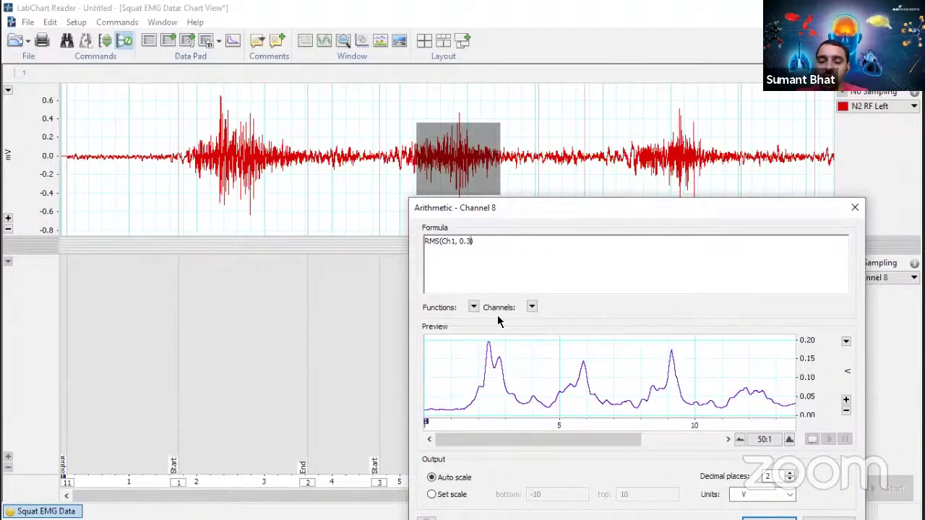
{"action": "key", "text": "BackSpace"}
{"action": "type", "text": "01"}
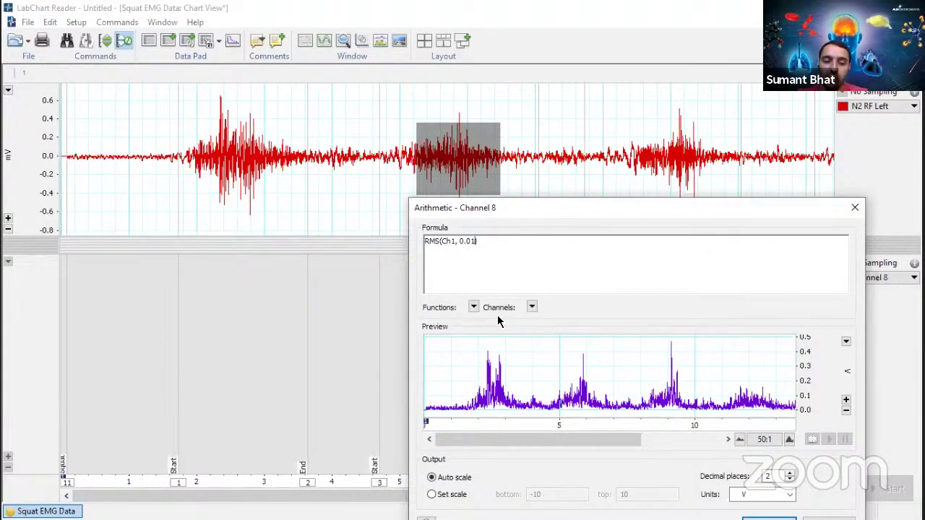
{"action": "key", "text": "BackSpace"}
{"action": "key", "text": "BackSpace"}
{"action": "type", "text": "5"}
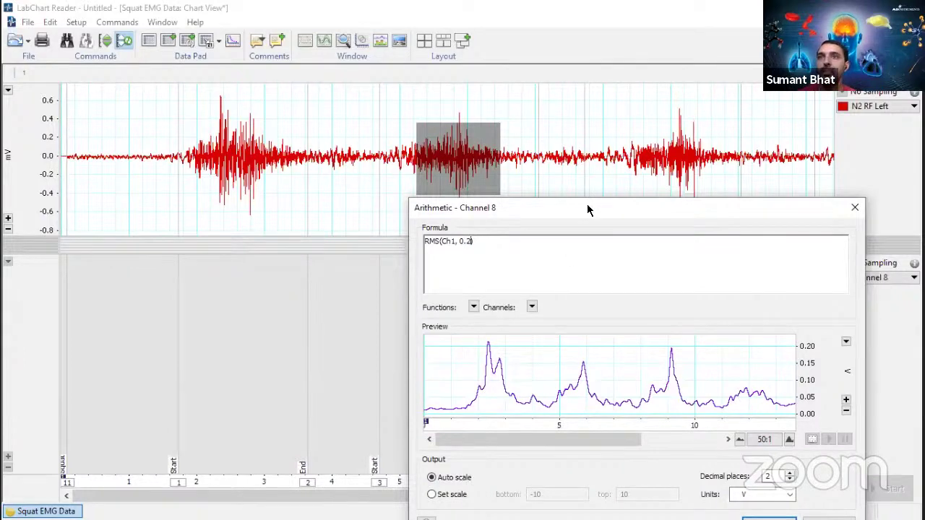
- Define a millivolt unit with prefix m and apply mV as the output unit of the RMS calculation
{"action": "left_click_drag", "start_coordinate": [584, 206], "coordinate": [584, 135]}
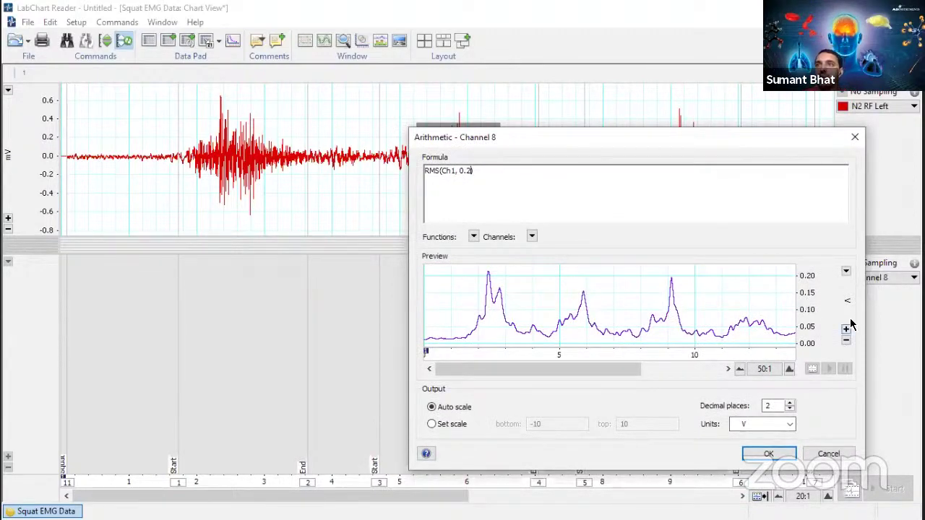
{"action": "left_click", "coordinate": [791, 425]}
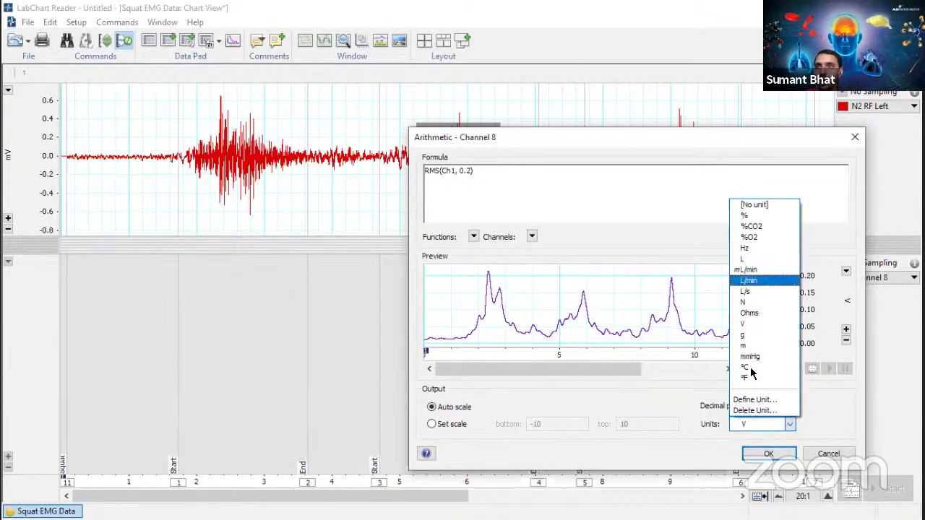
{"action": "left_click", "coordinate": [774, 400]}
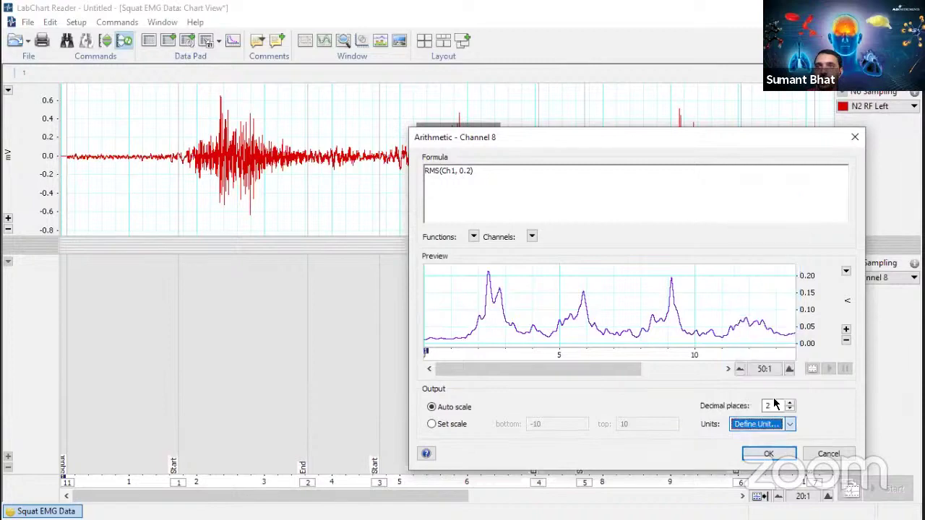
{"action": "left_click", "coordinate": [422, 252]}
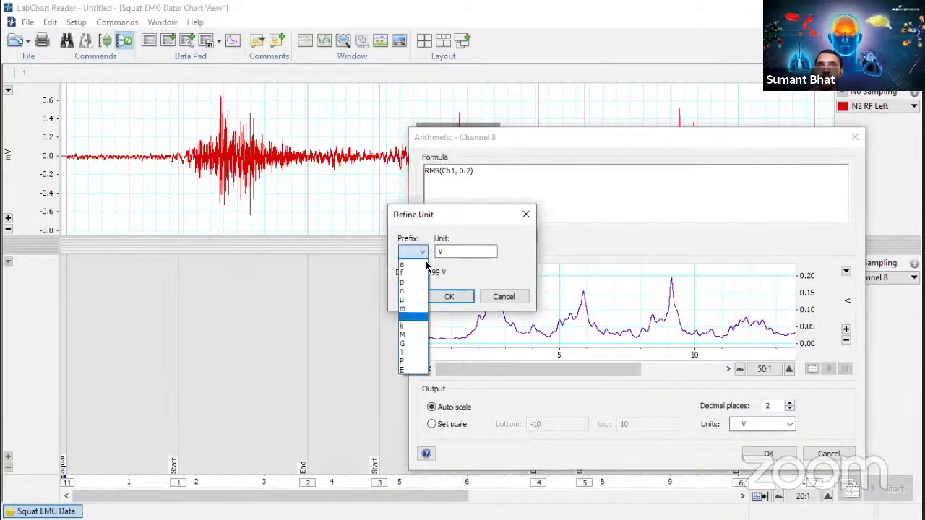
{"action": "left_click", "coordinate": [420, 313]}
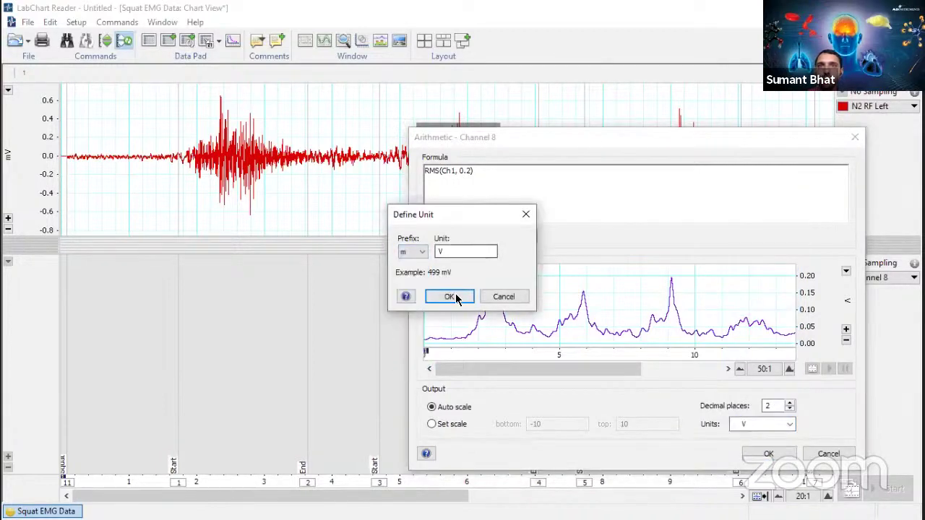
{"action": "key", "text": "Return"}
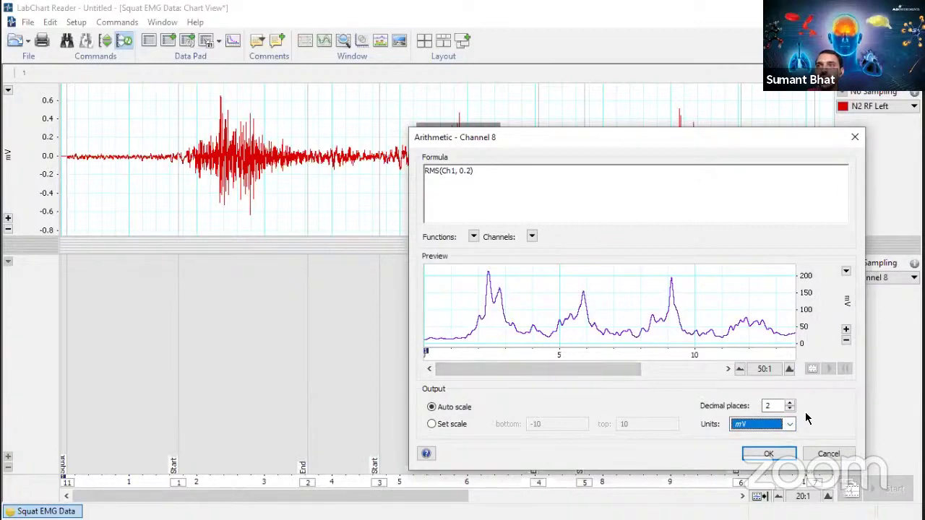
- Define a µV unit for the RMS output and apply the calculation to Channel 8
{"action": "left_click", "coordinate": [790, 430]}
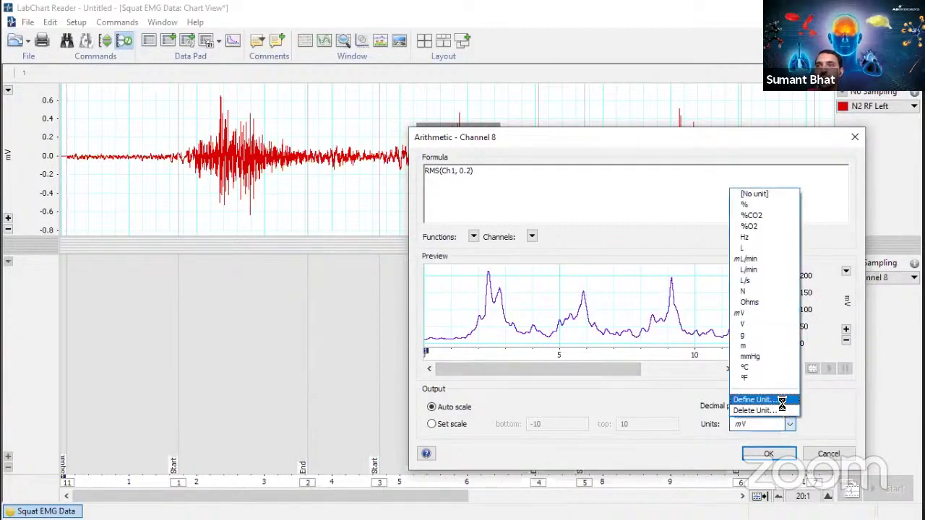
{"action": "left_click", "coordinate": [785, 398]}
{"action": "left_click", "coordinate": [427, 252]}
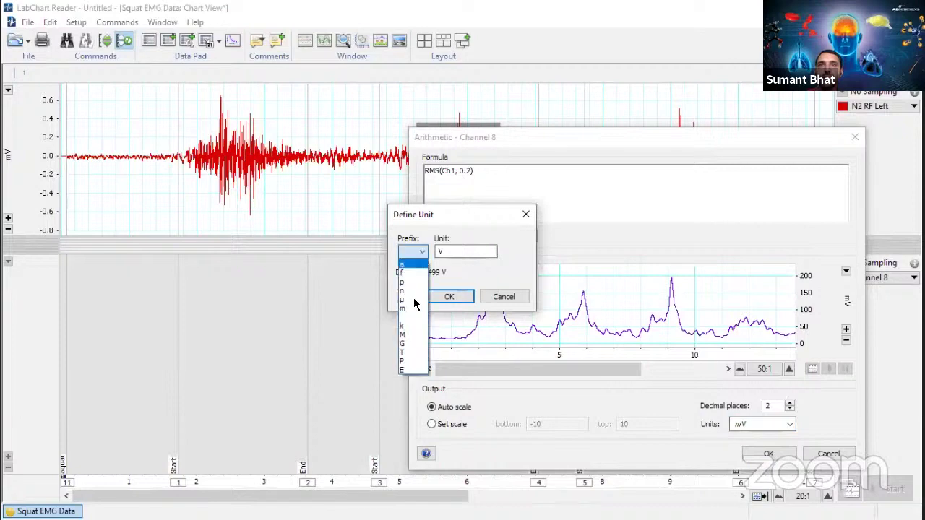
{"action": "left_click", "coordinate": [412, 301]}
{"action": "left_click", "coordinate": [450, 297]}
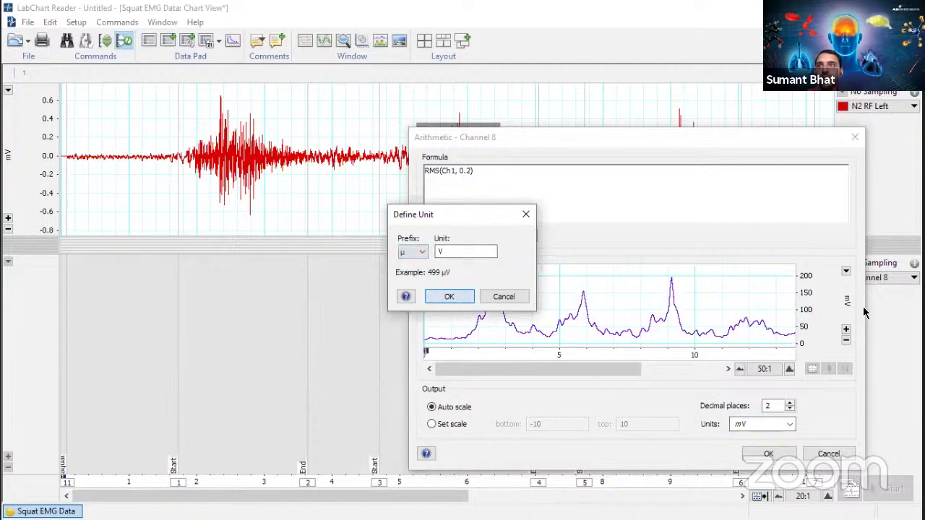
{"action": "left_click", "coordinate": [769, 454]}
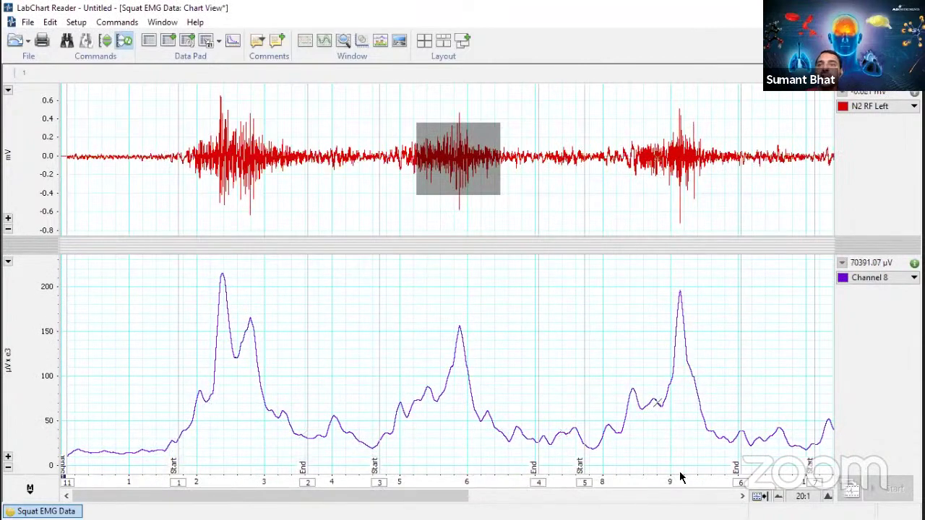
- Compress the chart to 50:1 and float an enlarged Channel 8 readout in the blank area before the recording
{"action": "left_click", "coordinate": [780, 497]}
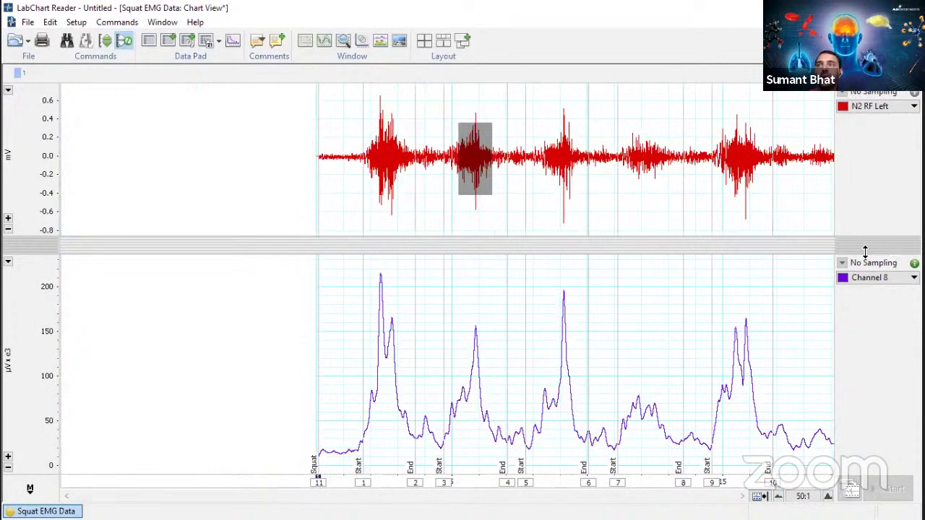
{"action": "left_click_drag", "start_coordinate": [858, 269], "coordinate": [696, 202]}
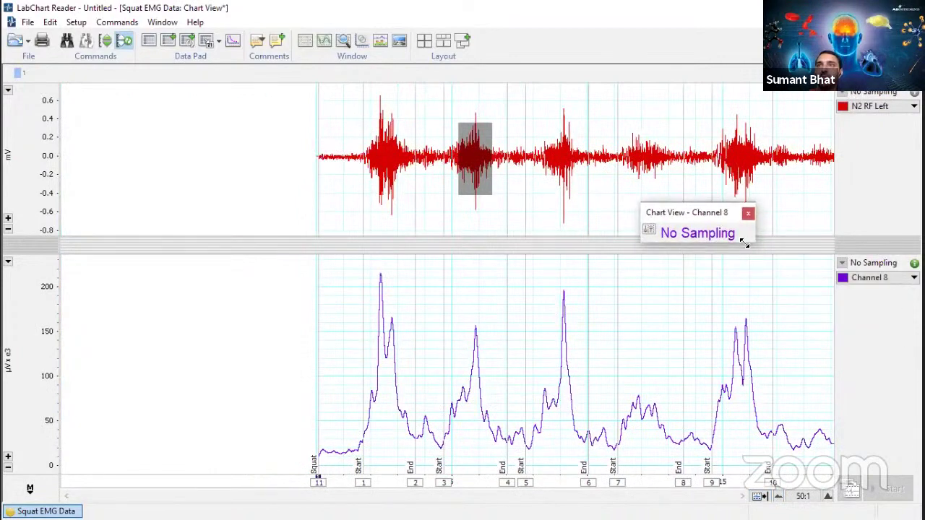
{"action": "left_click_drag", "start_coordinate": [755, 242], "coordinate": [824, 319]}
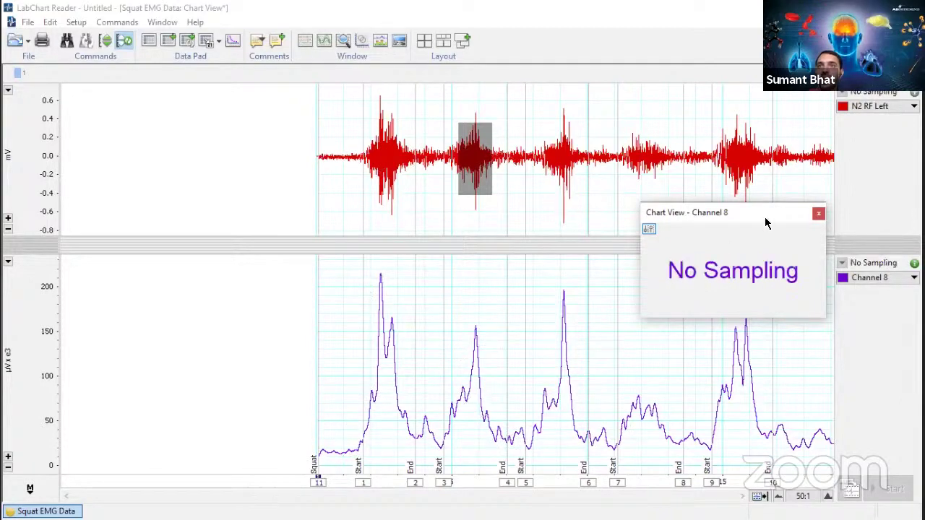
{"action": "left_click_drag", "start_coordinate": [730, 211], "coordinate": [201, 200]}
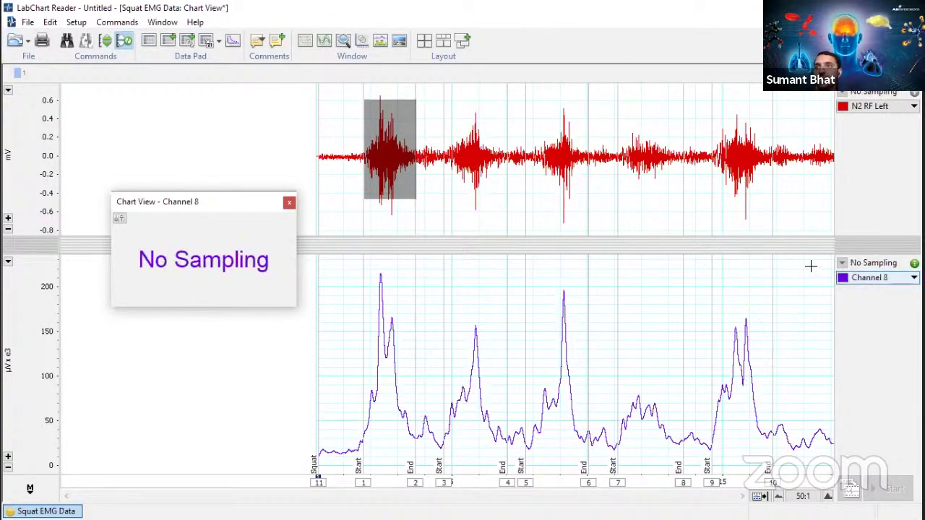
- Reveal the Integral channel between N2 RF Left and Channel 8, adjust its strip height, and move the floating readout clear of it
{"action": "left_click_drag", "start_coordinate": [812, 258], "coordinate": [820, 337]}
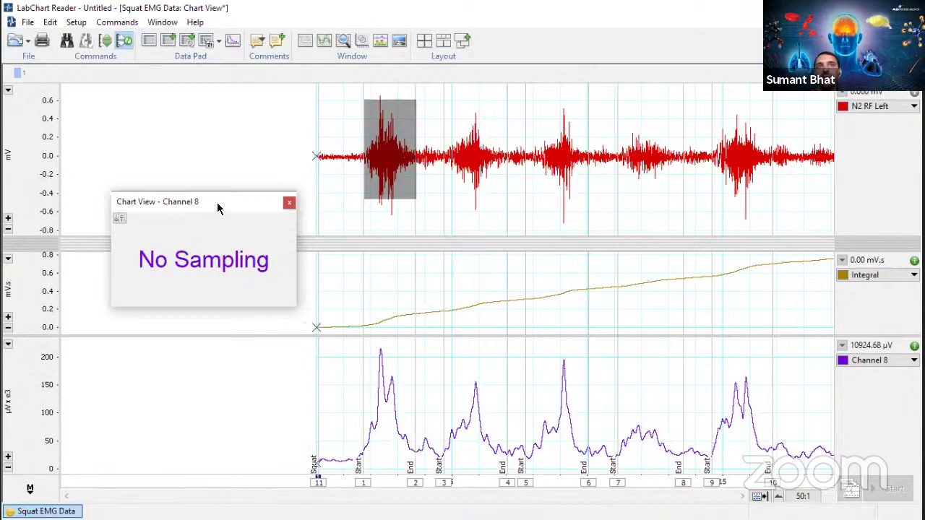
{"action": "left_click_drag", "start_coordinate": [218, 208], "coordinate": [185, 121]}
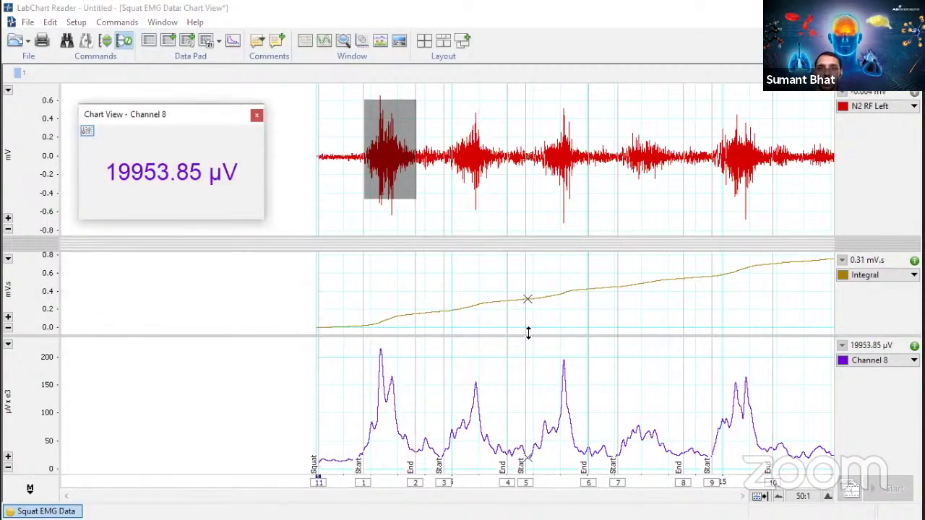
{"action": "left_click_drag", "start_coordinate": [528, 333], "coordinate": [534, 283]}
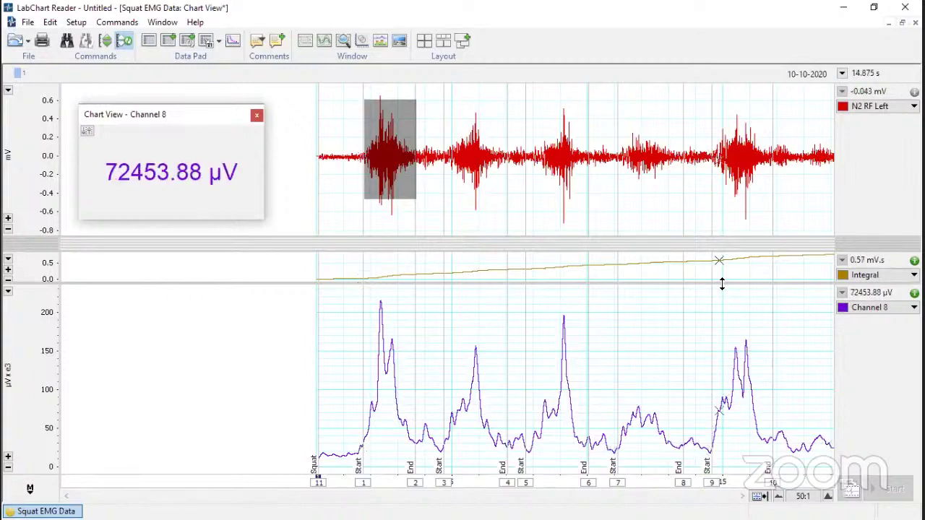
{"action": "left_click_drag", "start_coordinate": [723, 281], "coordinate": [723, 344]}
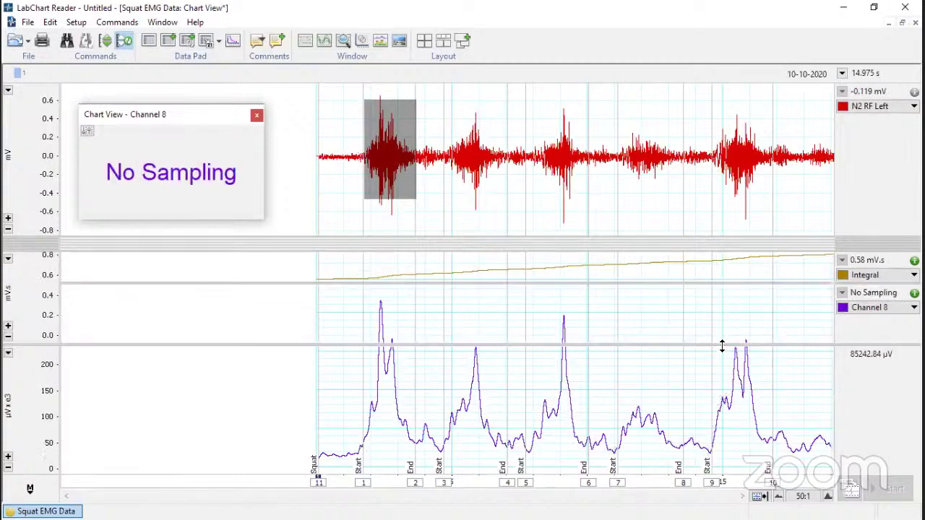
- Review the reset types in the Integral channel's calculation settings, and close them without changes
{"action": "left_click", "coordinate": [899, 276]}
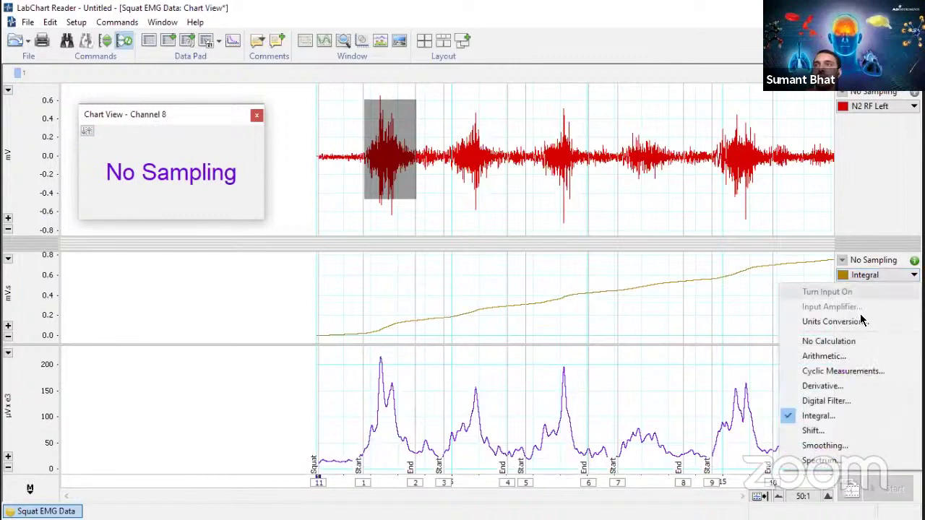
{"action": "left_click", "coordinate": [833, 416]}
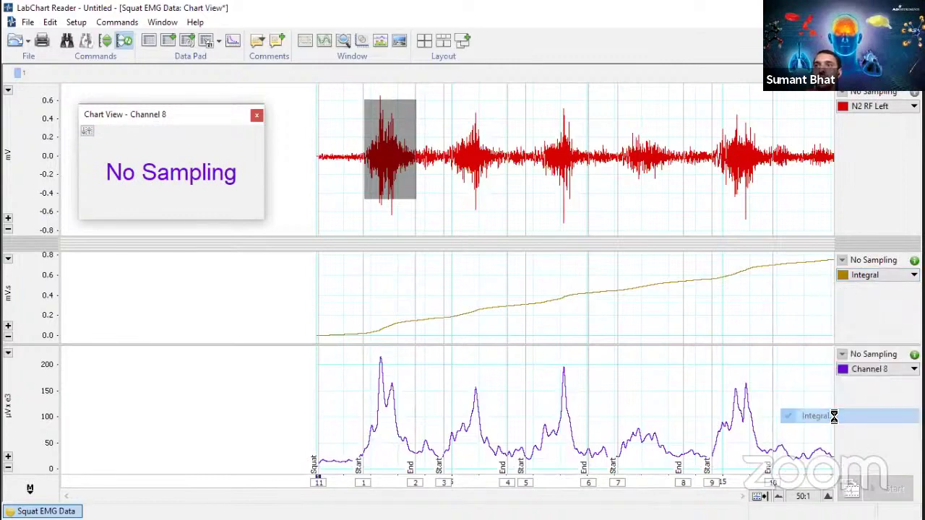
{"action": "left_click_drag", "start_coordinate": [781, 277], "coordinate": [636, 175]}
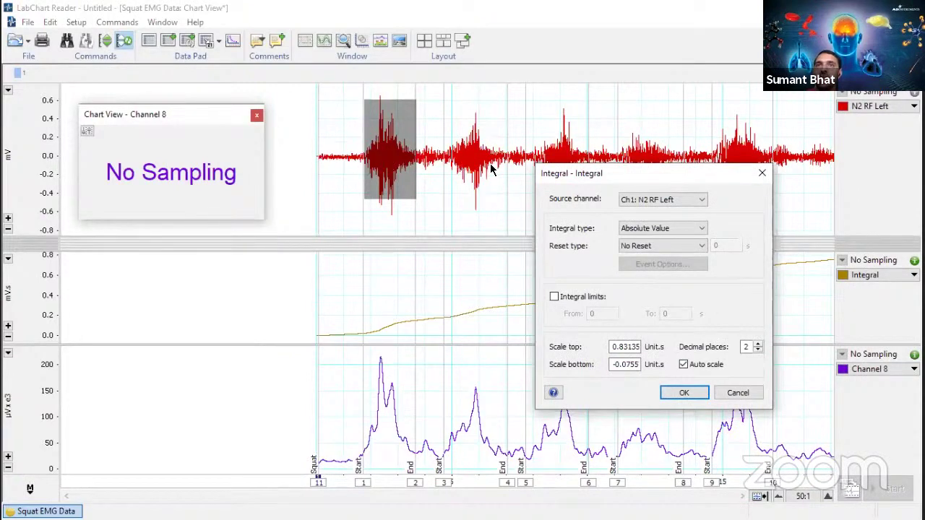
{"action": "left_click", "coordinate": [688, 245]}
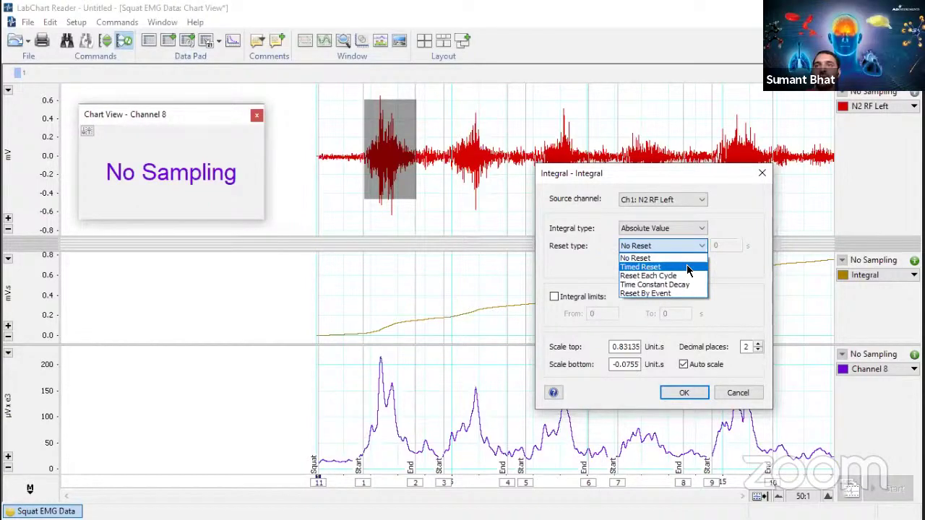
{"action": "left_click", "coordinate": [720, 265]}
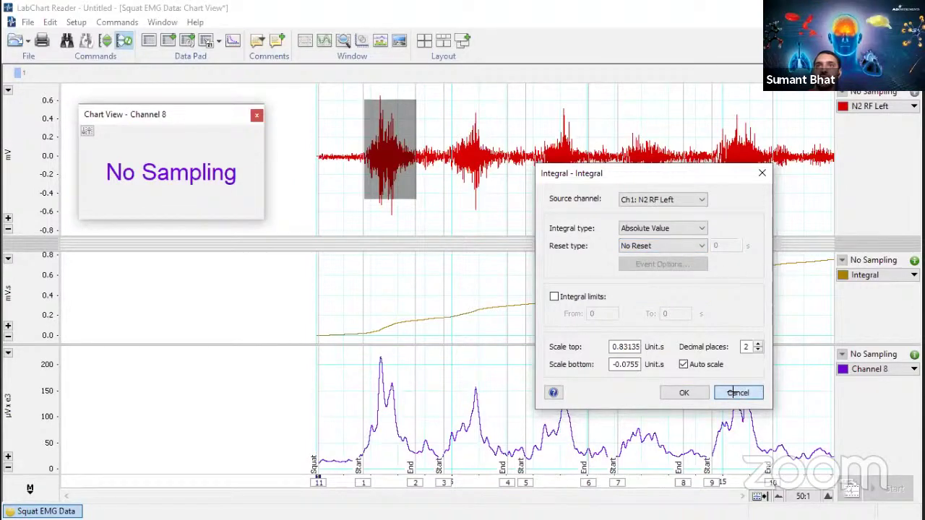
{"action": "left_click", "coordinate": [737, 393]}
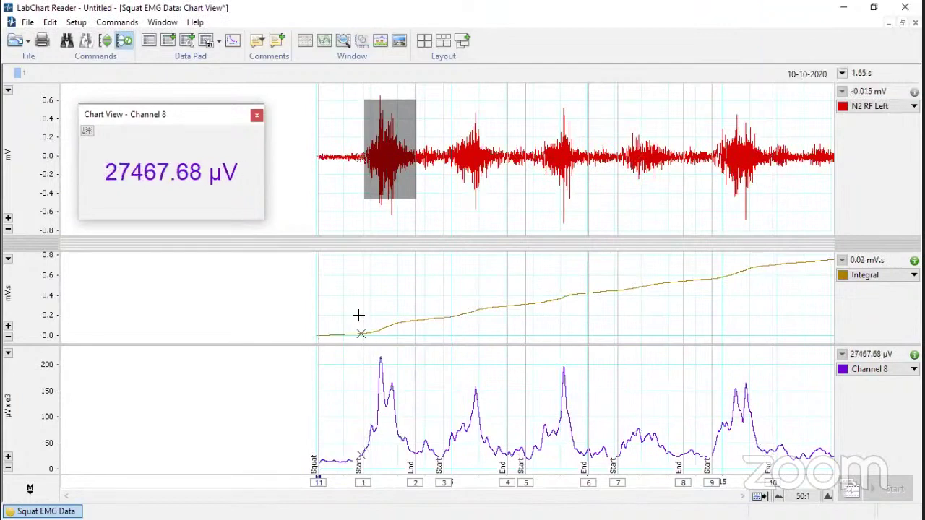
- Set the Integral channel's calculation to a Timed Reset of 5 s, keeping the Absolute Value integral type
{"action": "left_click_drag", "start_coordinate": [363, 299], "coordinate": [440, 341]}
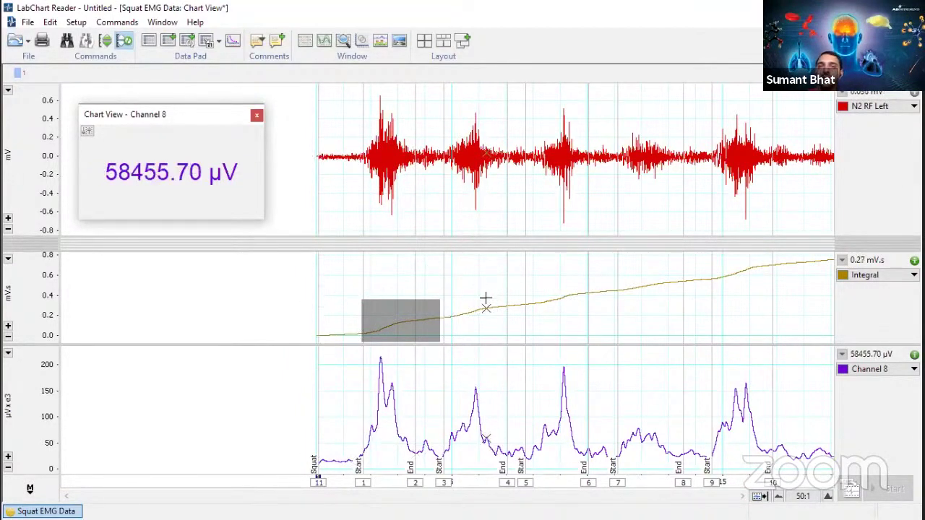
{"action": "left_click", "coordinate": [885, 275]}
{"action": "left_click", "coordinate": [790, 416]}
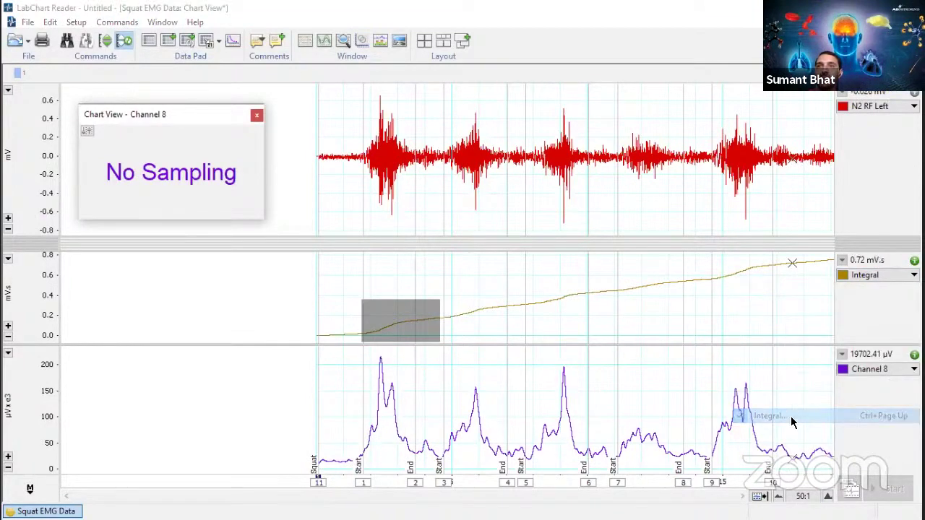
{"action": "left_click", "coordinate": [799, 350]}
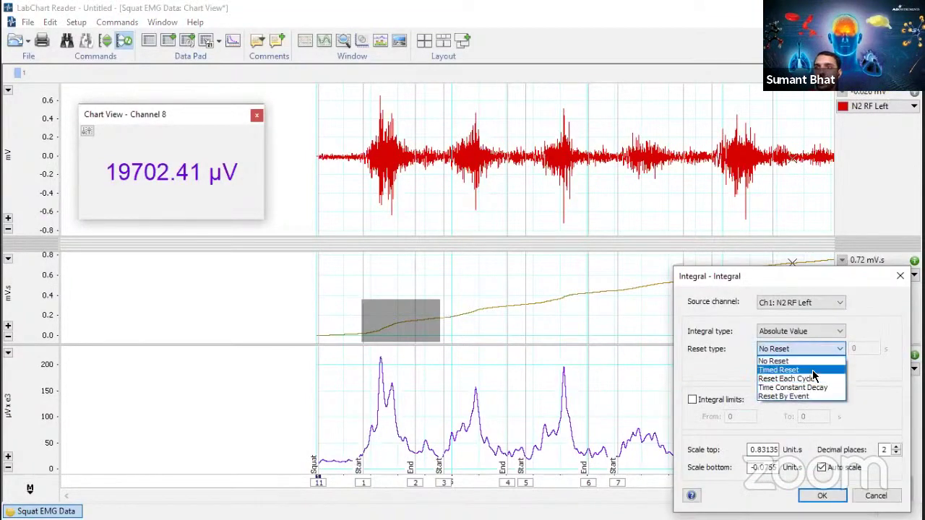
{"action": "left_click", "coordinate": [803, 366]}
{"action": "double_click", "coordinate": [863, 350]}
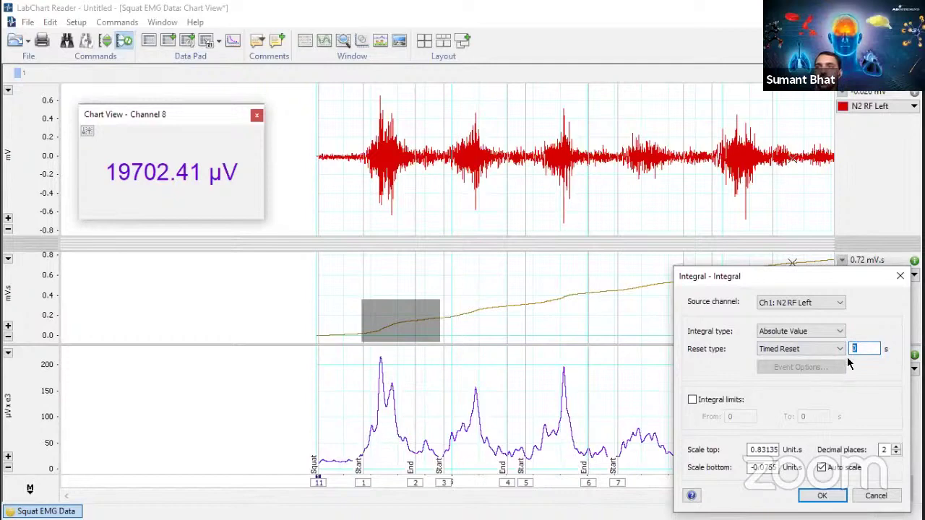
{"action": "type", "text": "5"}
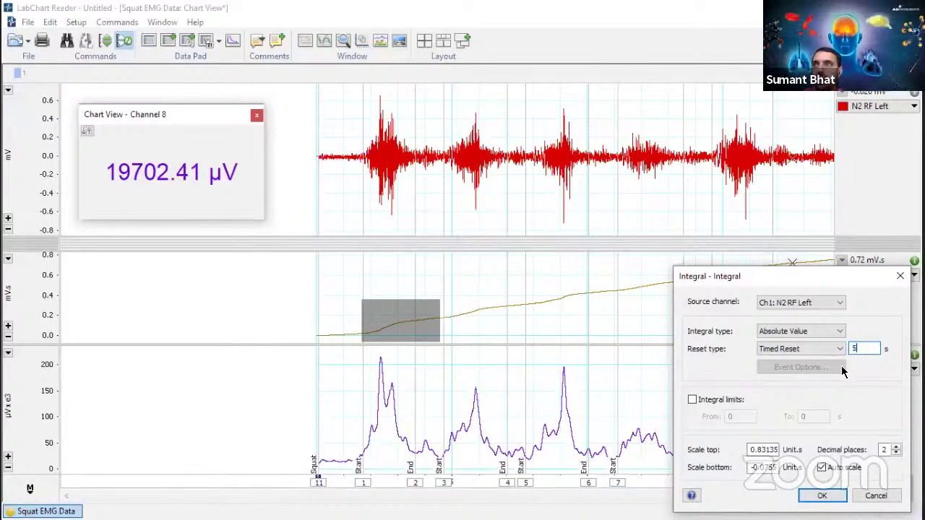
{"action": "left_click", "coordinate": [822, 497]}
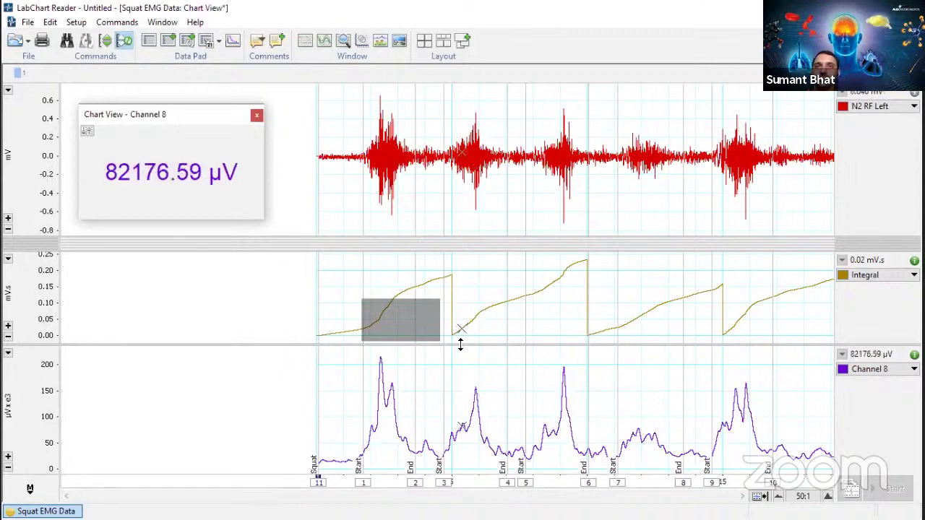
- Reduce the Integral channel's strip height to give Channel 8 more vertical room
{"action": "left_click_drag", "start_coordinate": [461, 346], "coordinate": [475, 297]}
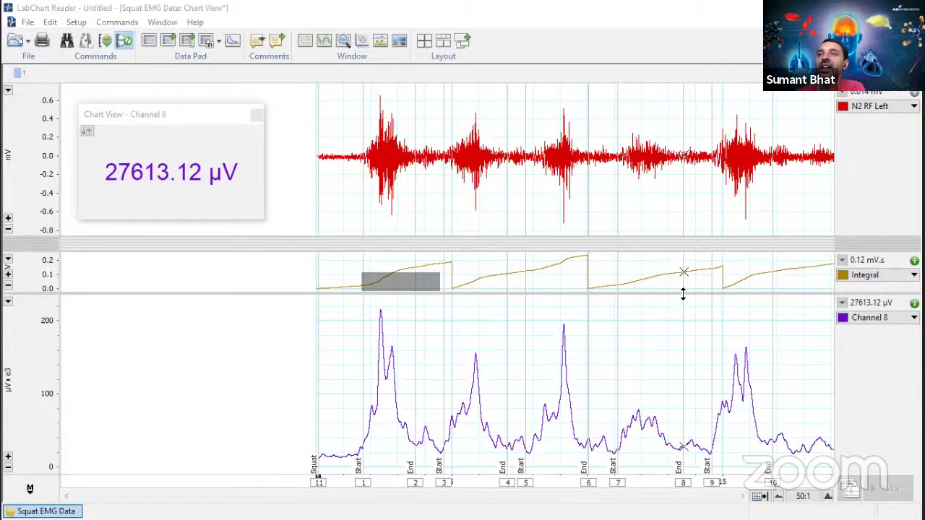
{"action": "left_click_drag", "start_coordinate": [683, 294], "coordinate": [683, 313]}
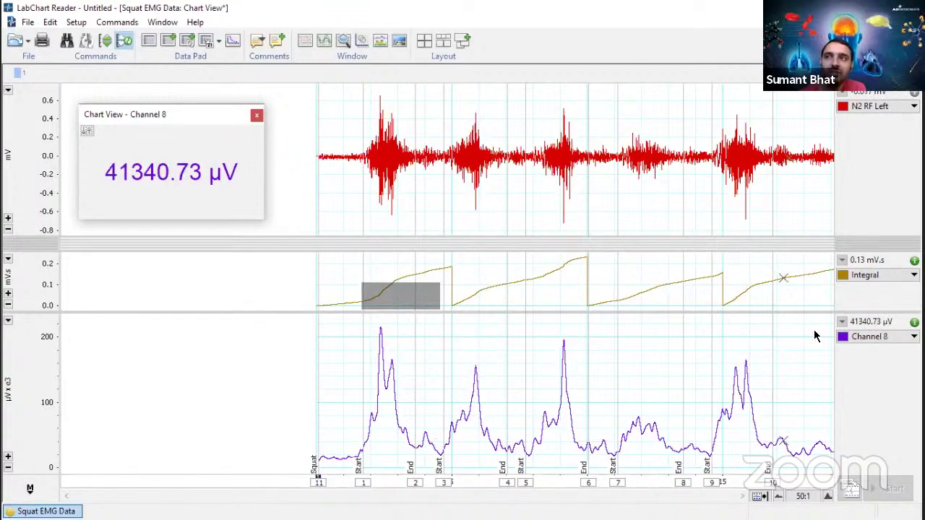
{"action": "left_click", "coordinate": [872, 341]}
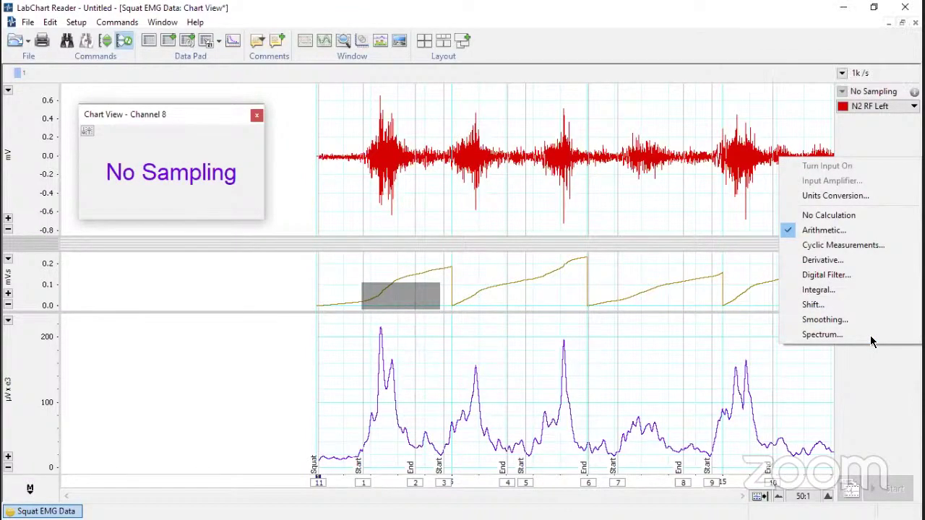
{"action": "left_click", "coordinate": [616, 342]}
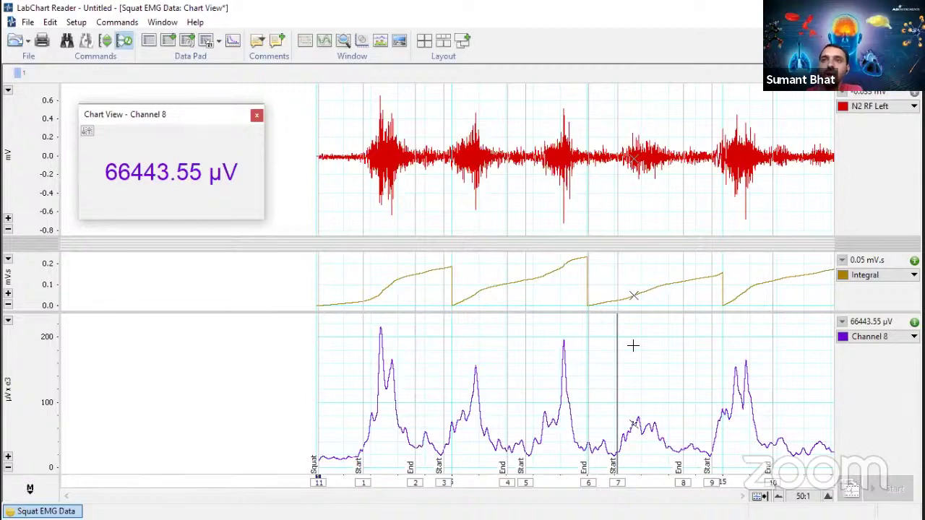
{"action": "left_click", "coordinate": [779, 497]}
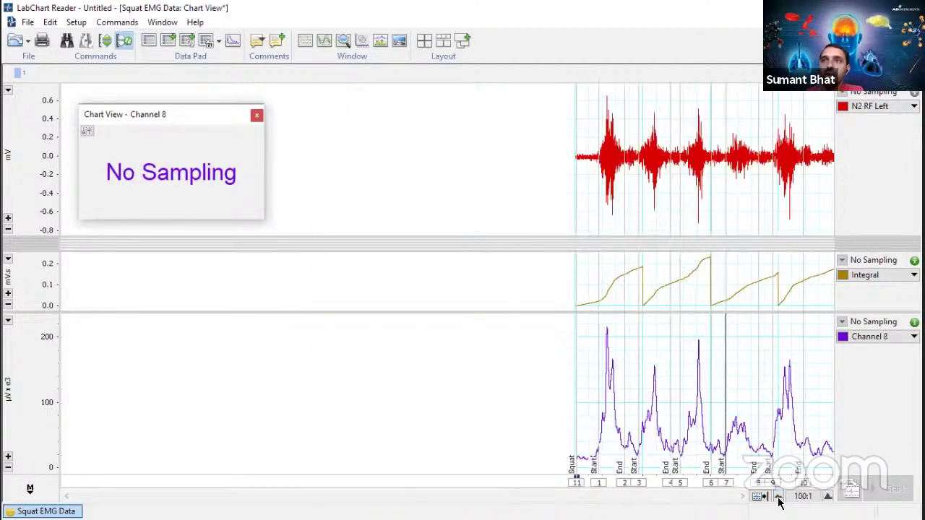
{"action": "left_click", "coordinate": [828, 498]}
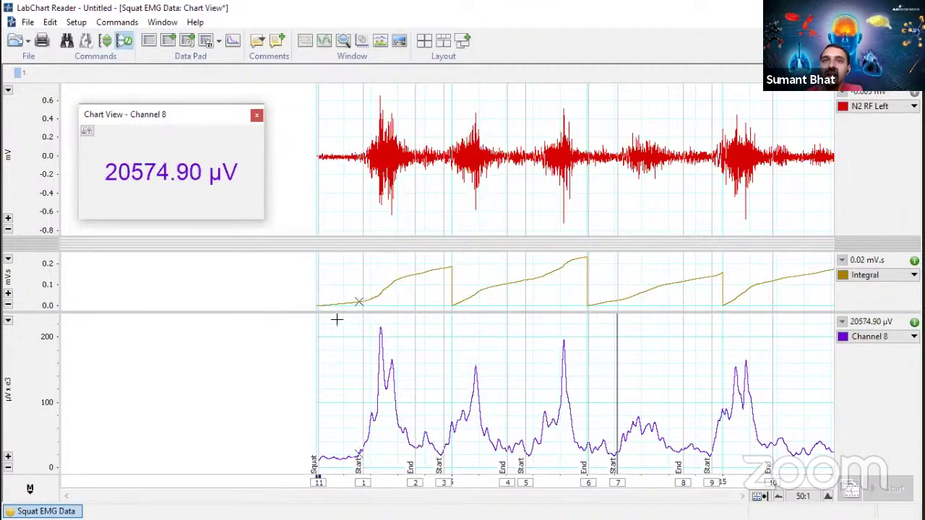
- Select the Channel 8 stretch covering the resting baseline and first burst, and open its Units Conversion clear of the selection
{"action": "left_click_drag", "start_coordinate": [333, 358], "coordinate": [428, 463]}
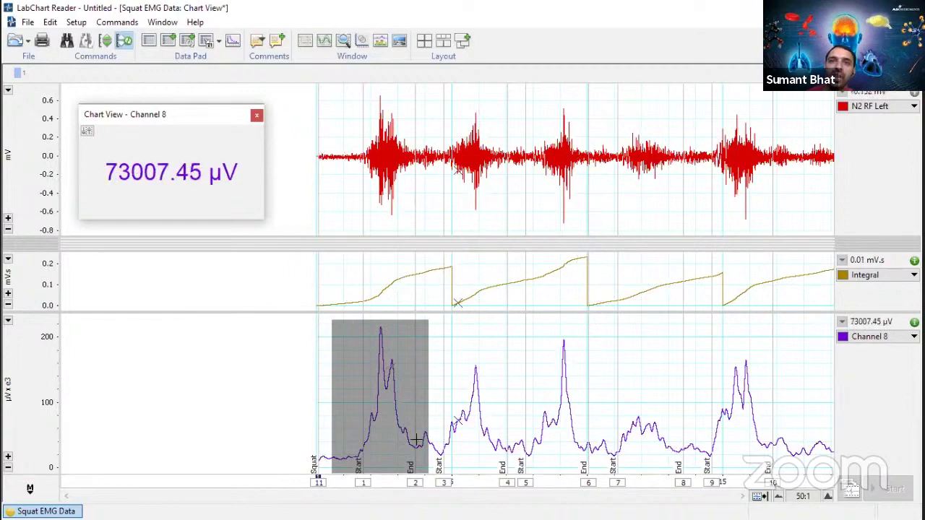
{"action": "left_click", "coordinate": [348, 430]}
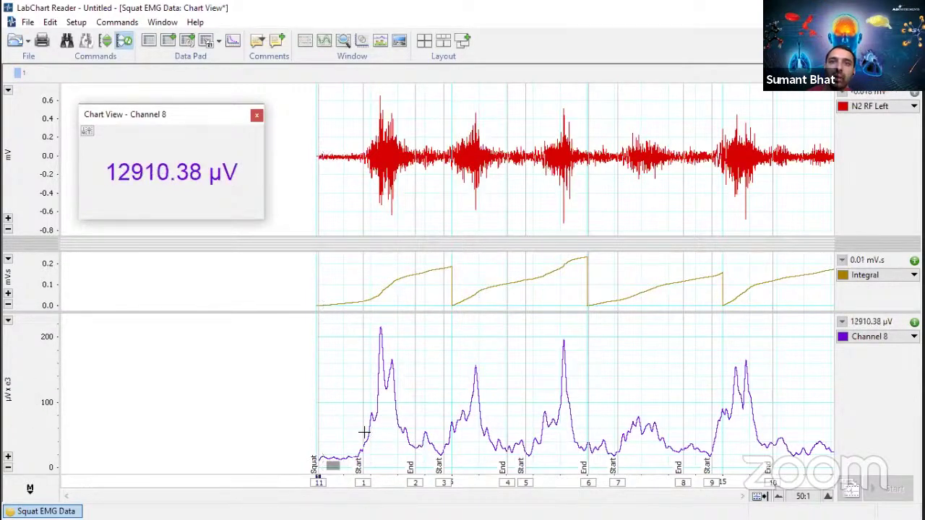
{"action": "left_click_drag", "start_coordinate": [327, 469], "coordinate": [413, 316]}
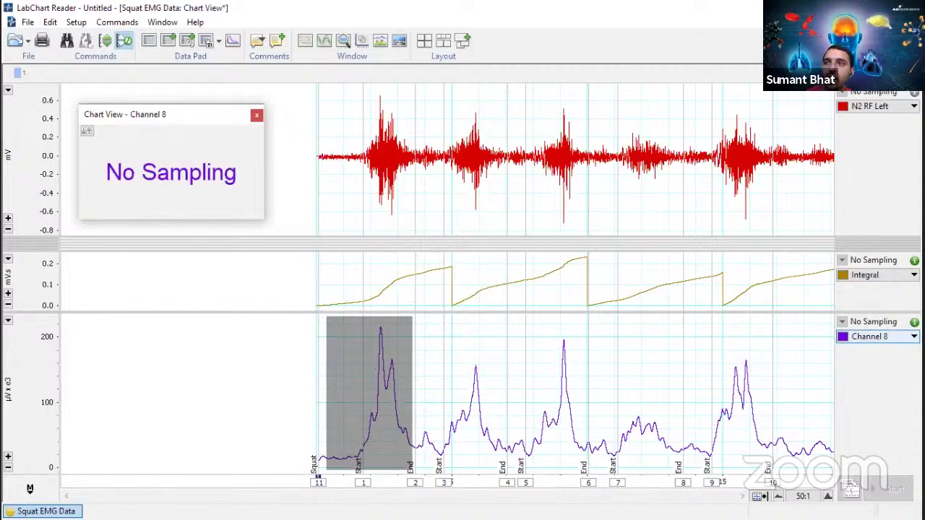
{"action": "left_click", "coordinate": [914, 336]}
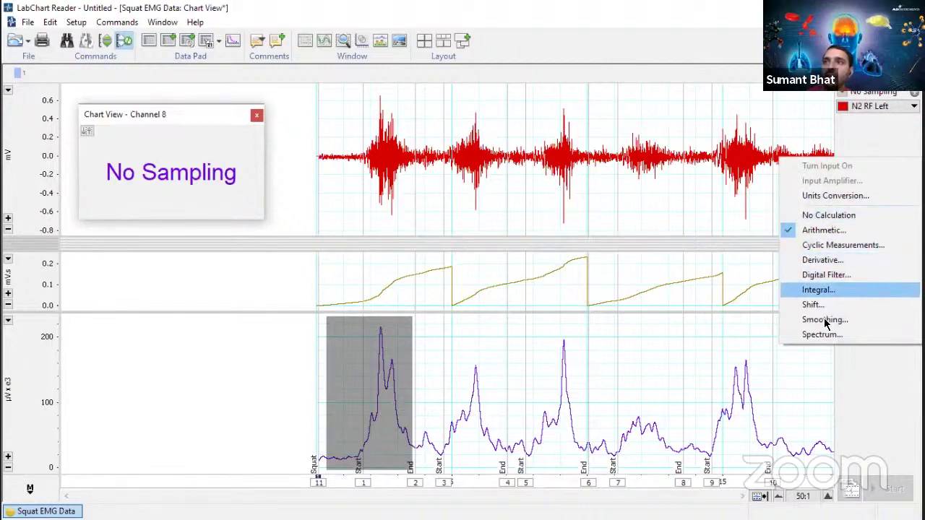
{"action": "left_click", "coordinate": [840, 197]}
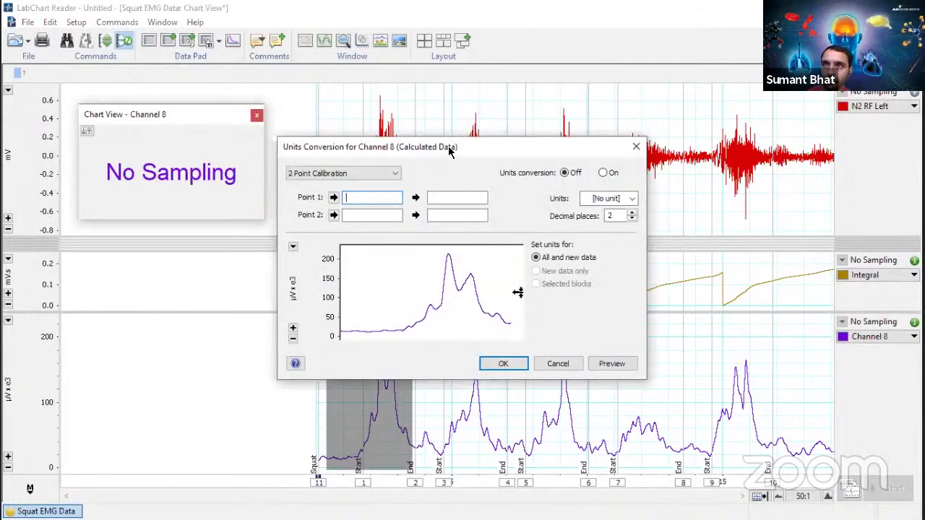
{"action": "left_click_drag", "start_coordinate": [449, 148], "coordinate": [648, 128]}
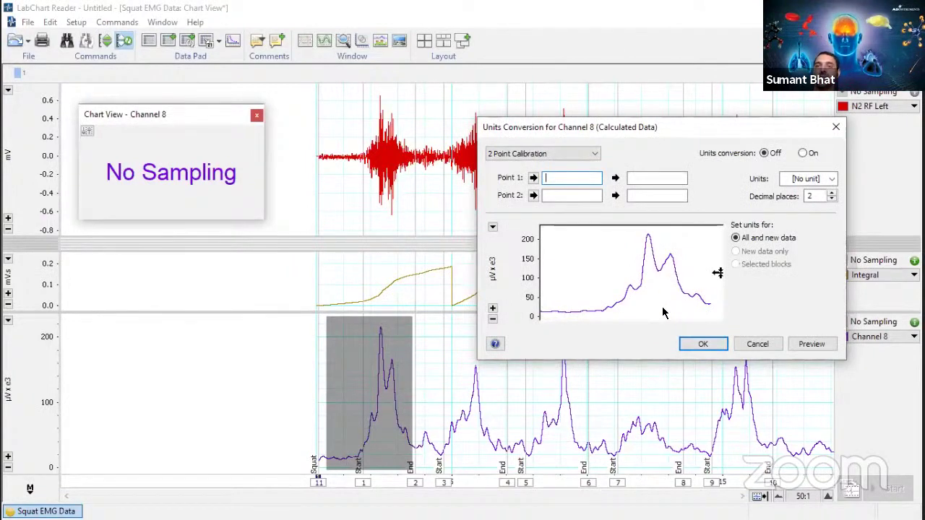
- Assign the flat resting baseline to calibration Point 1 with a converted value of 0
{"action": "left_click_drag", "start_coordinate": [545, 302], "coordinate": [592, 315]}
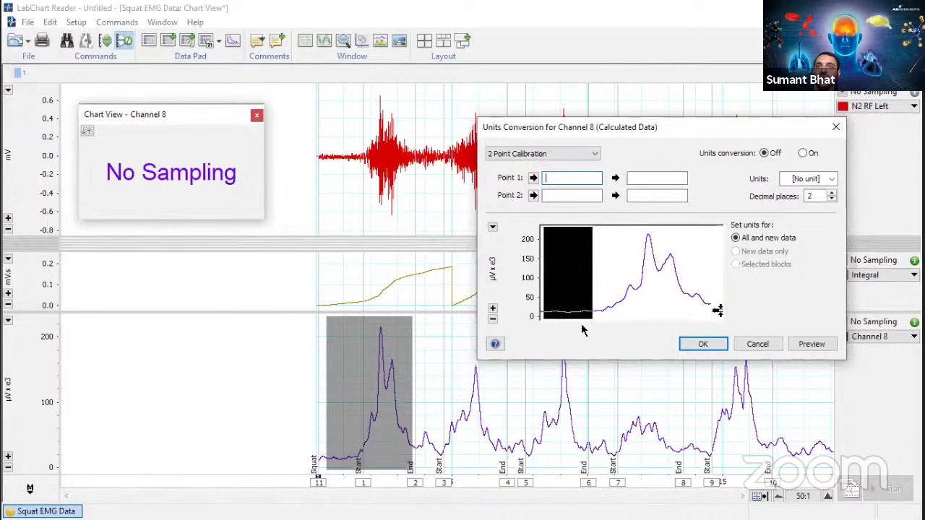
{"action": "left_click", "coordinate": [533, 180]}
{"action": "left_click", "coordinate": [532, 178]}
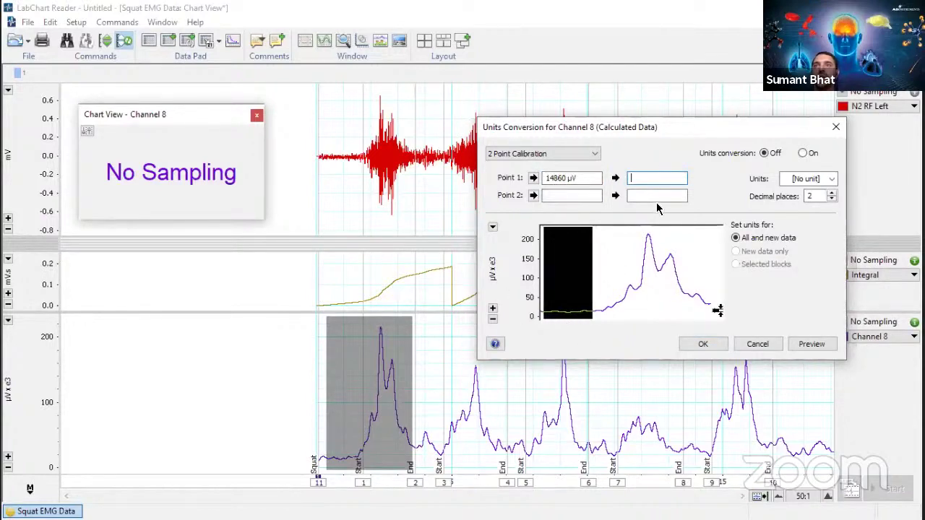
{"action": "type", "text": "0"}
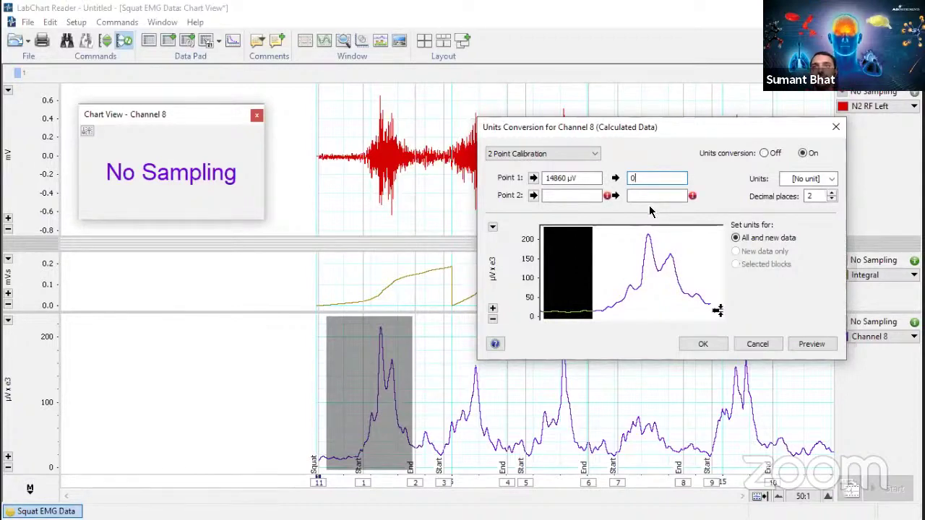
- Assign the highest peak of the first burst to calibration Point 2 with a converted value of 100
{"action": "left_click", "coordinate": [648, 250]}
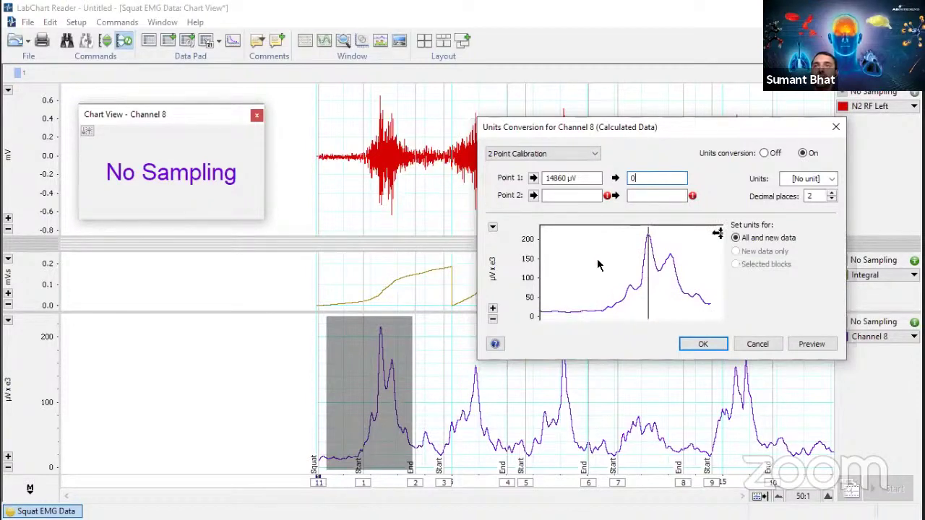
{"action": "left_click", "coordinate": [533, 196]}
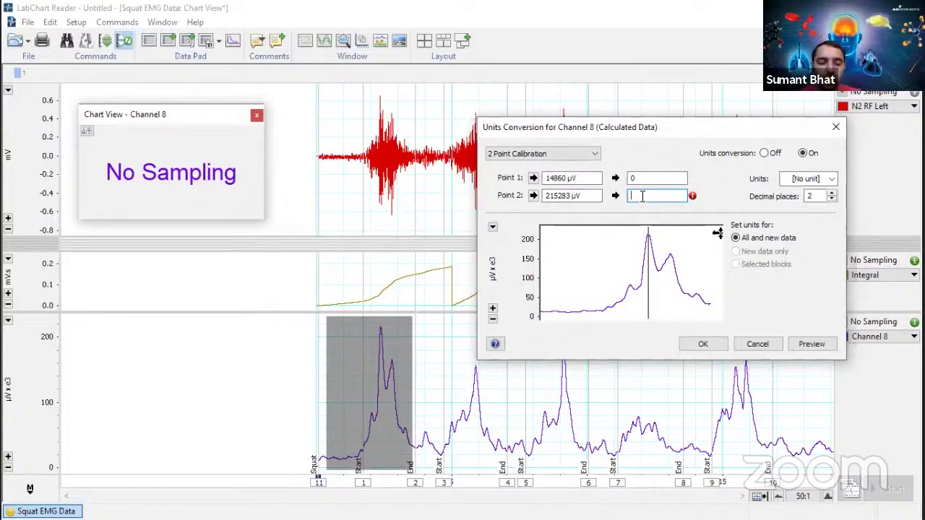
{"action": "type", "text": "100"}
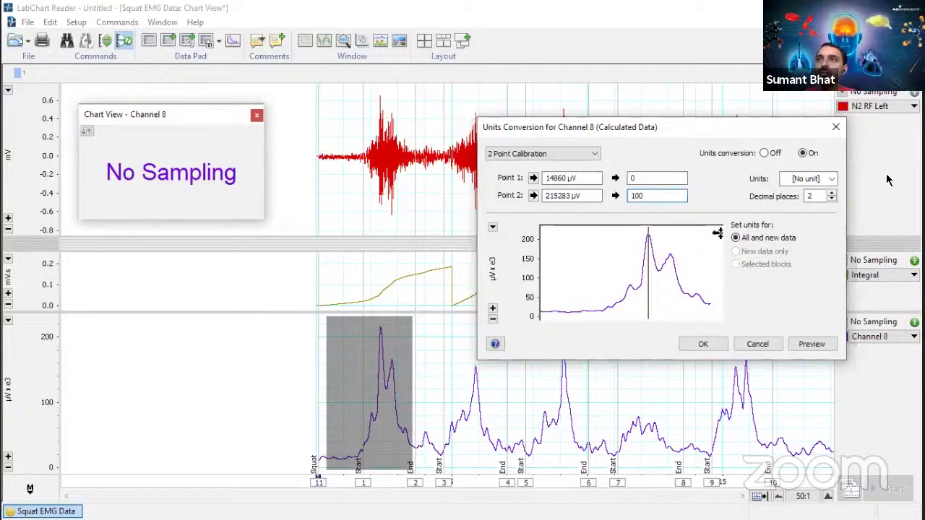
- Set the converted units to %, preview the calibration, and apply it to all and new data in Channel 8
{"action": "left_click", "coordinate": [833, 180]}
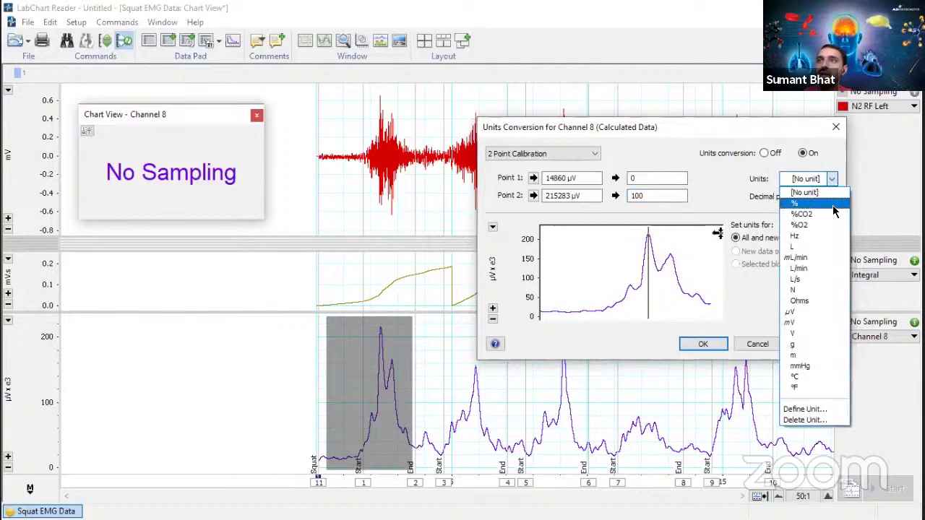
{"action": "left_click", "coordinate": [801, 203]}
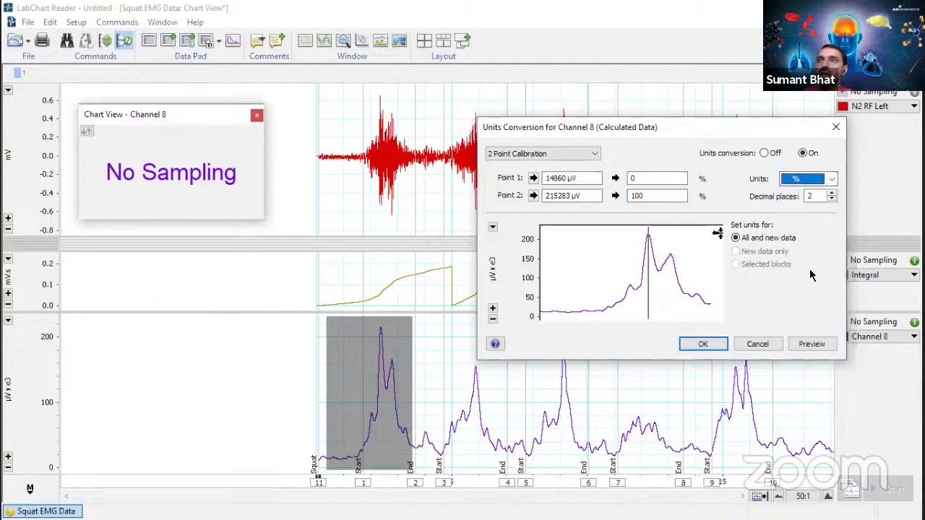
{"action": "left_click", "coordinate": [808, 346]}
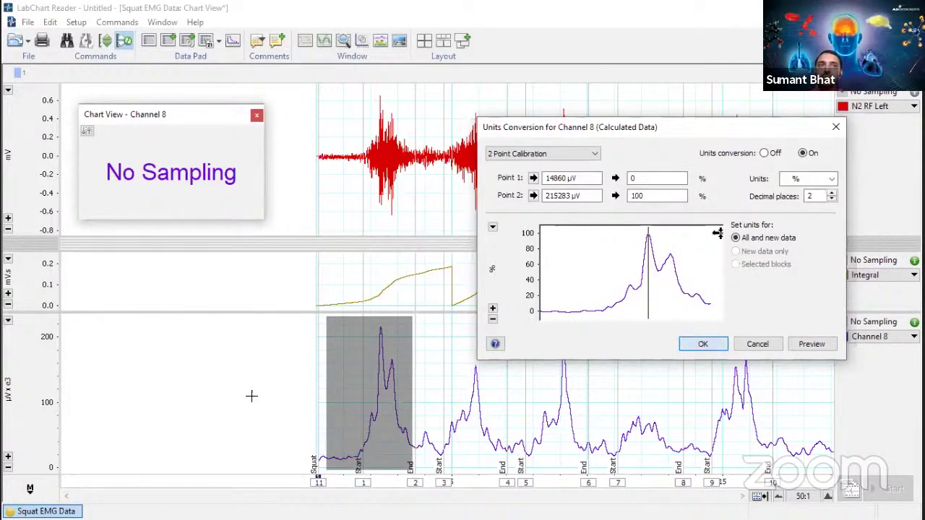
{"action": "key", "text": "Return"}
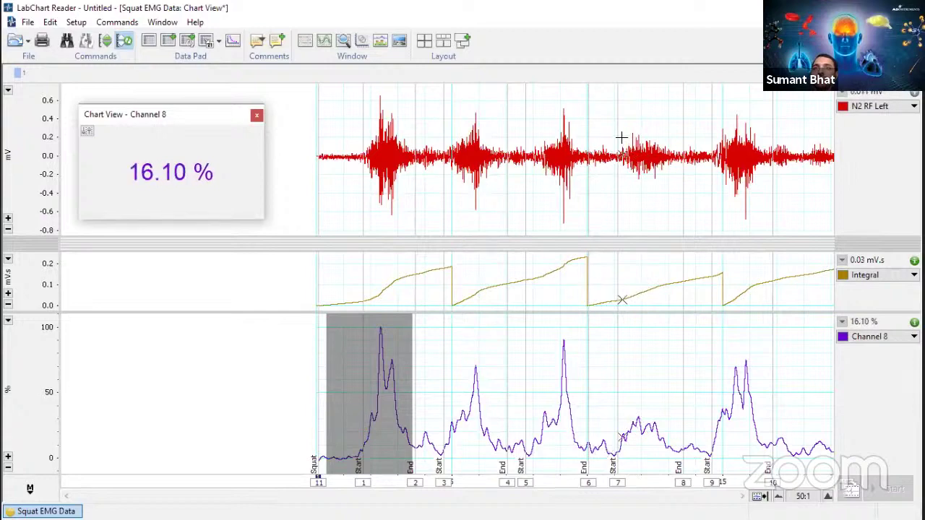
{"action": "mouse_move", "coordinate": [621, 133]}
{"action": "left_mouse_down"}
{"action": "mouse_move", "coordinate": [652, 181]}
{"action": "mouse_move", "coordinate": [680, 190]}
{"action": "left_mouse_up"}
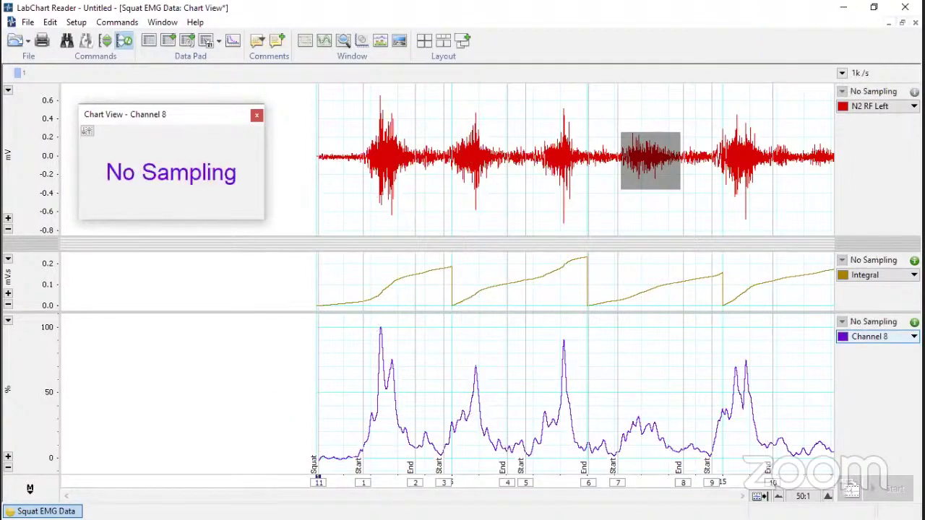
{"action": "left_click", "coordinate": [900, 338]}
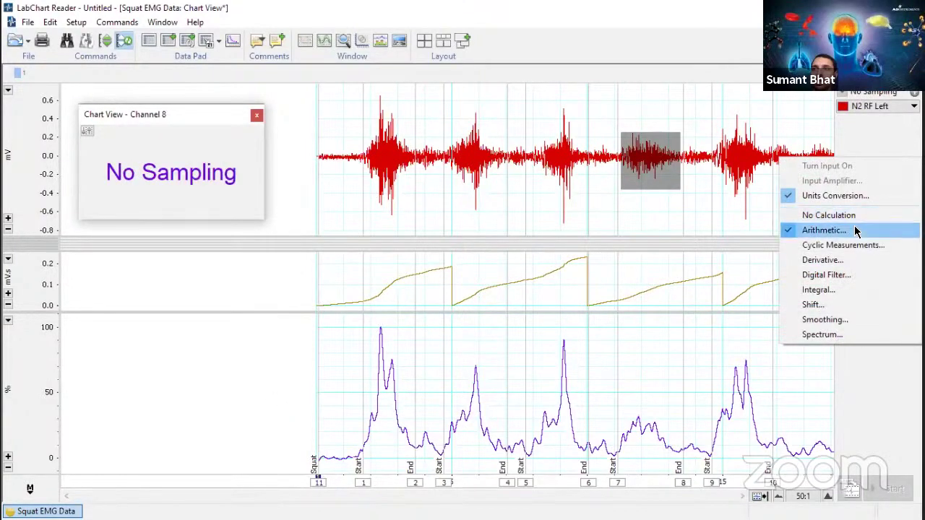
{"action": "left_click", "coordinate": [468, 341]}
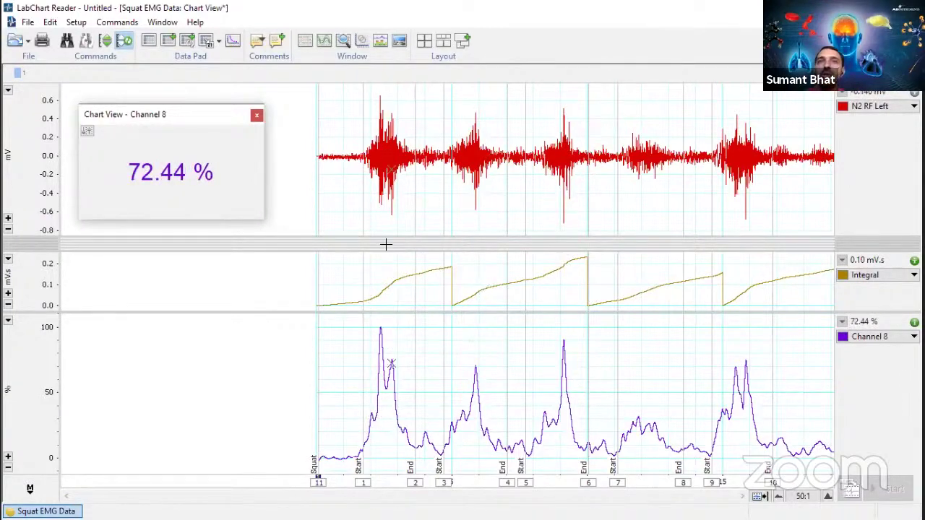
- Select the first N2 RF Left burst, and magnify the chart to 2:1 to examine Channel 8's percentage at the third burst's peak
{"action": "left_click_drag", "start_coordinate": [354, 87], "coordinate": [418, 226]}
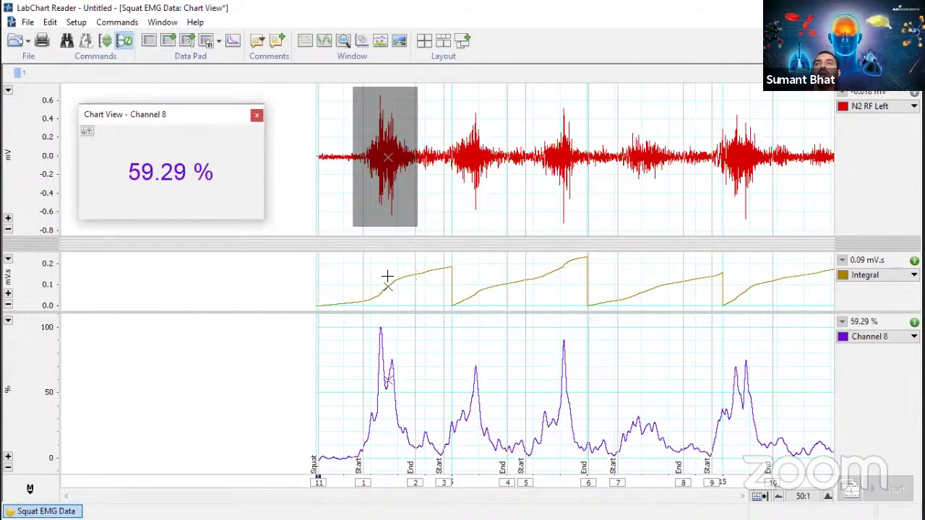
{"action": "left_click", "coordinate": [828, 498]}
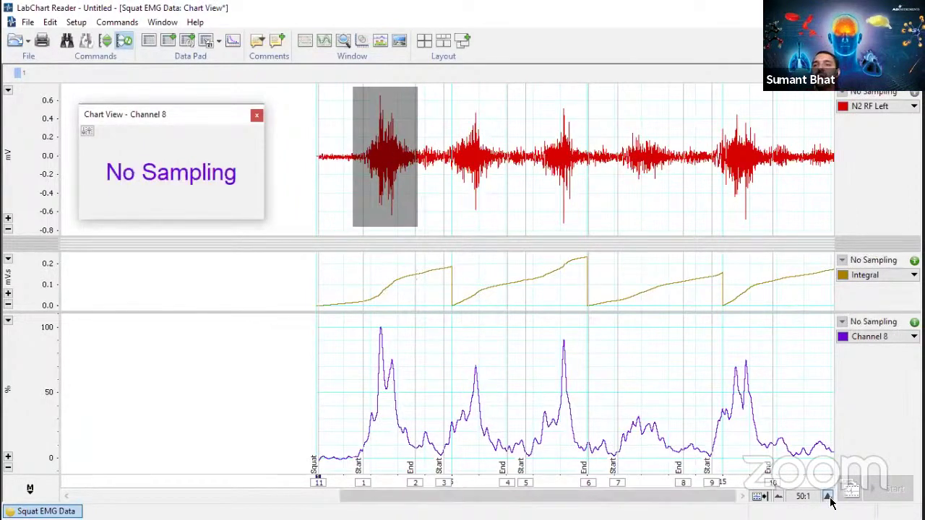
{"action": "left_click", "coordinate": [828, 498]}
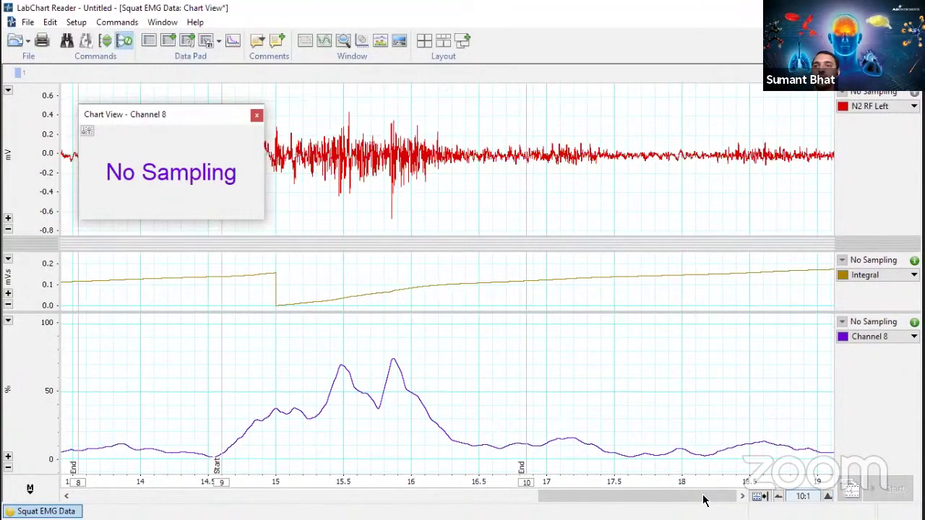
{"action": "left_click_drag", "start_coordinate": [704, 498], "coordinate": [421, 498]}
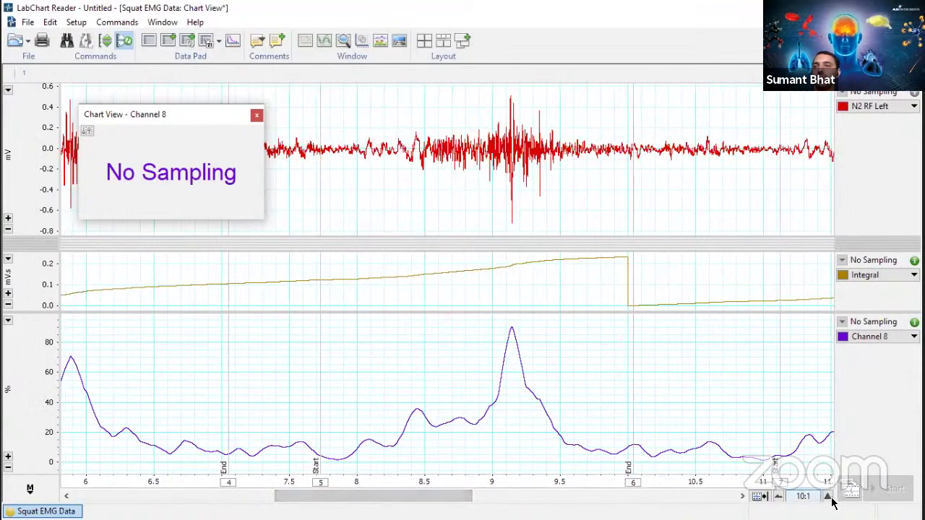
{"action": "left_click", "coordinate": [828, 496]}
{"action": "left_click", "coordinate": [828, 497]}
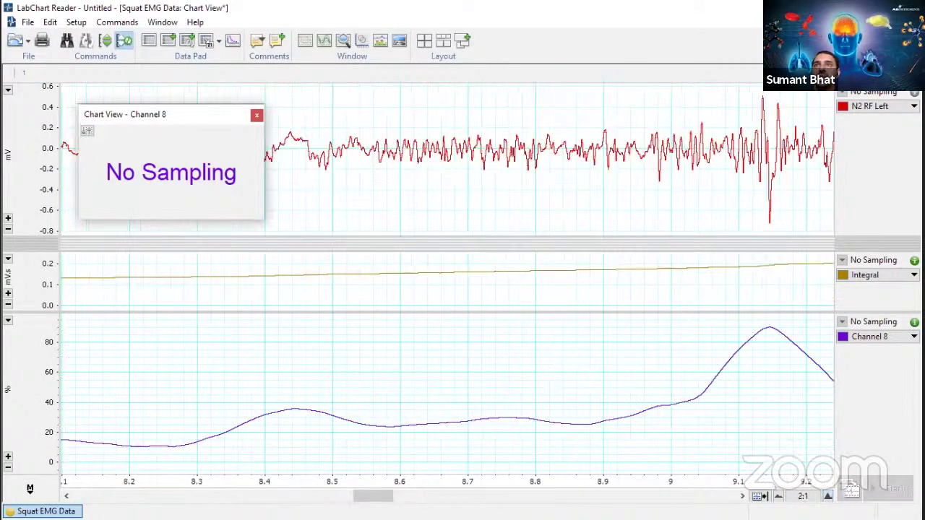
{"action": "left_click", "coordinate": [378, 496]}
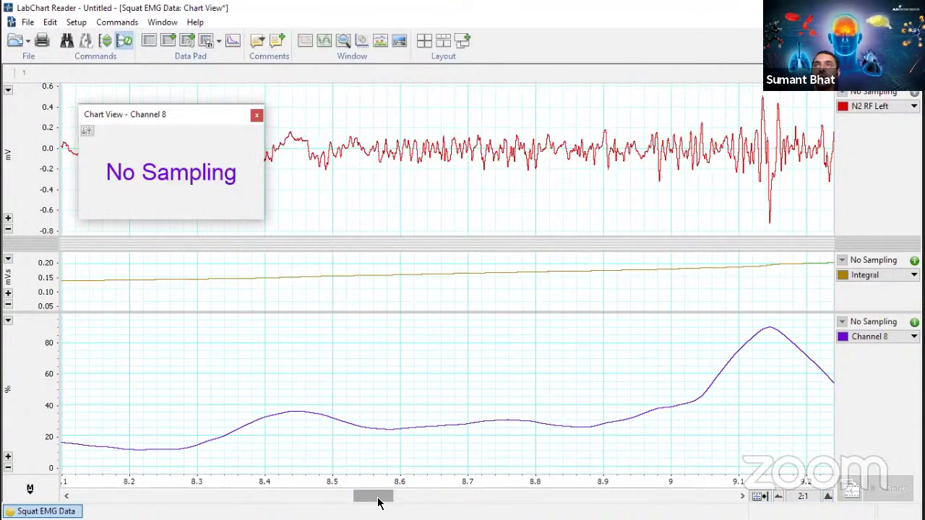
{"action": "left_click_drag", "start_coordinate": [382, 504], "coordinate": [397, 481]}
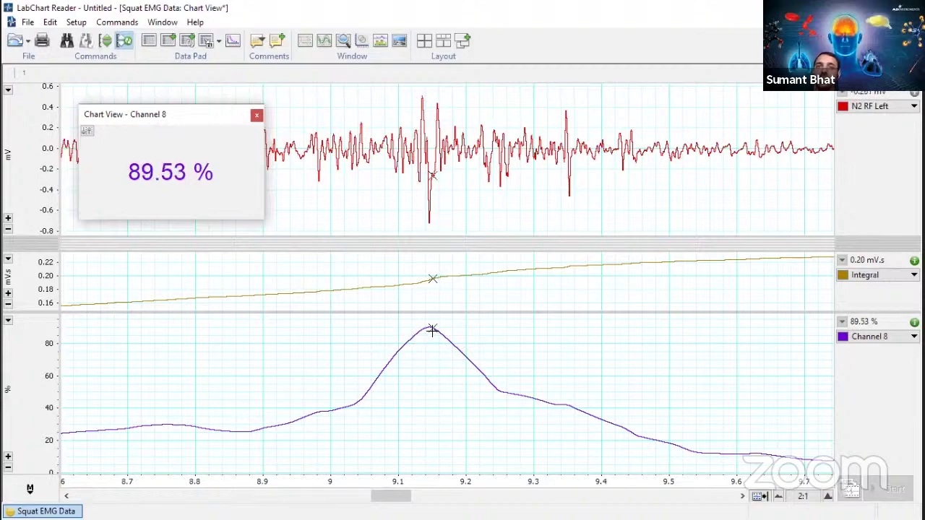
- Return the chart to 50:1 horizontal compression and close the Channel 8 value miniwindow
{"action": "left_click", "coordinate": [778, 497]}
{"action": "left_click", "coordinate": [778, 497]}
{"action": "left_click", "coordinate": [778, 497]}
{"action": "left_click", "coordinate": [778, 498]}
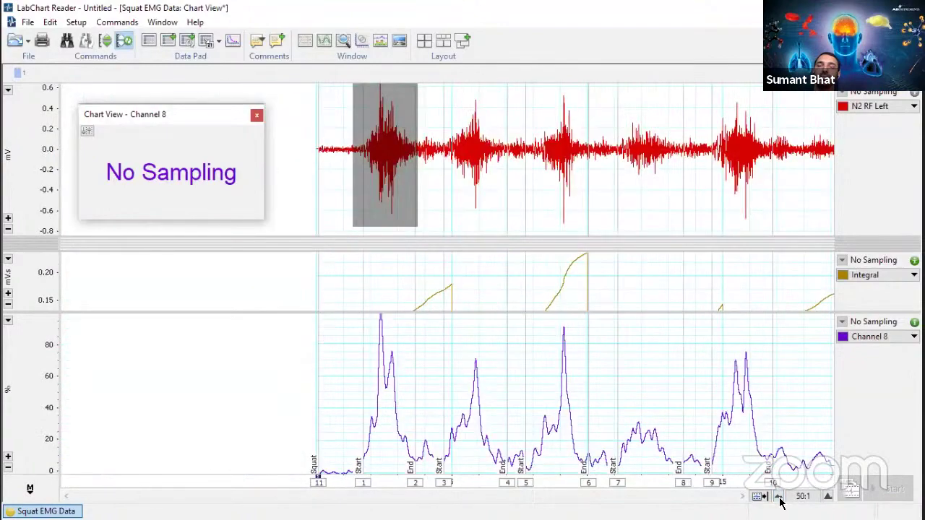
{"action": "left_click", "coordinate": [779, 498]}
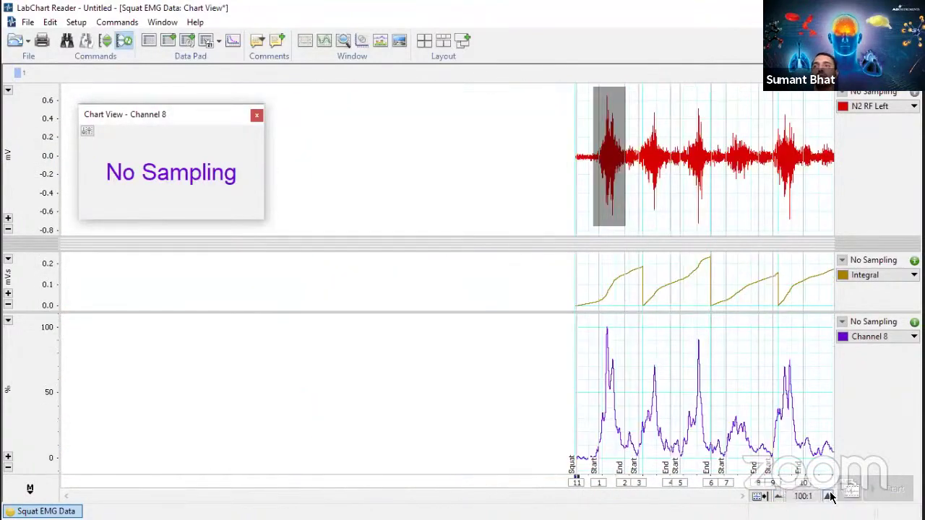
{"action": "left_click", "coordinate": [828, 496]}
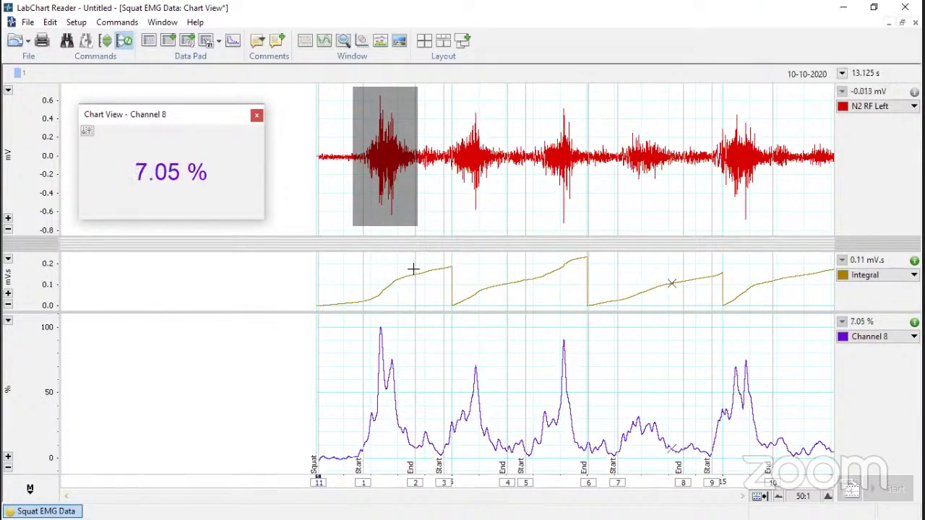
{"action": "left_click", "coordinate": [257, 115]}
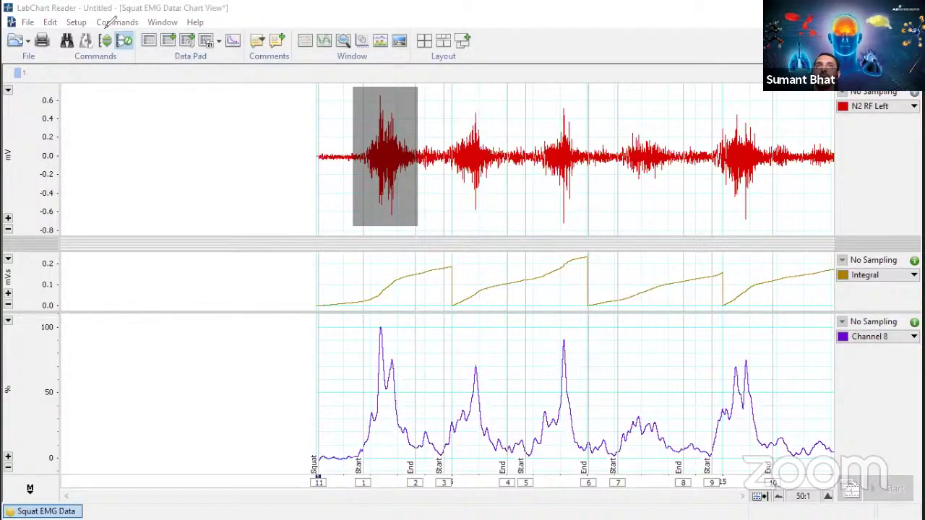
- Open the Data Pad and tile its window side by side with the Chart View
{"action": "mouse_move", "coordinate": [132, 33]}
{"action": "left_mouse_down"}
{"action": "mouse_move", "coordinate": [198, 73]}
{"action": "mouse_move", "coordinate": [254, 43]}
{"action": "mouse_move", "coordinate": [170, 17]}
{"action": "mouse_move", "coordinate": [136, 23]}
{"action": "mouse_move", "coordinate": [137, 58]}
{"action": "left_mouse_up"}
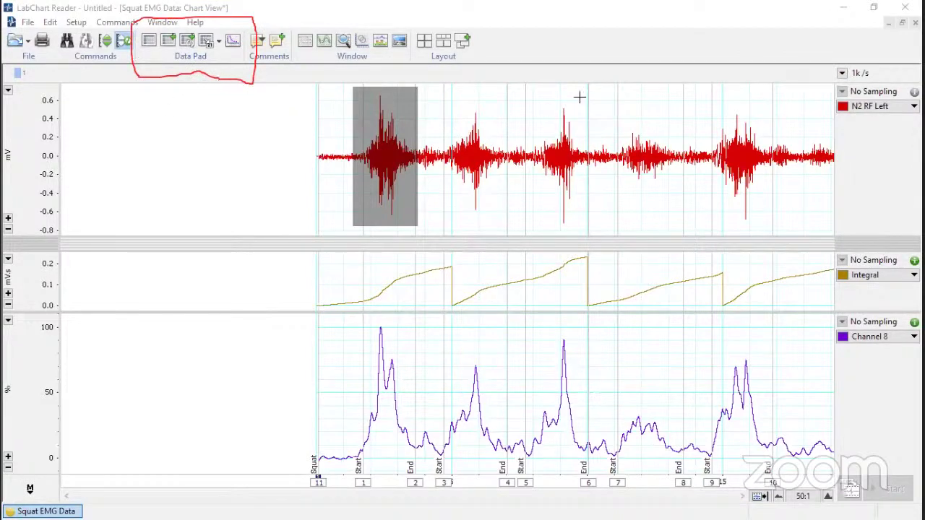
{"action": "left_click", "coordinate": [150, 45]}
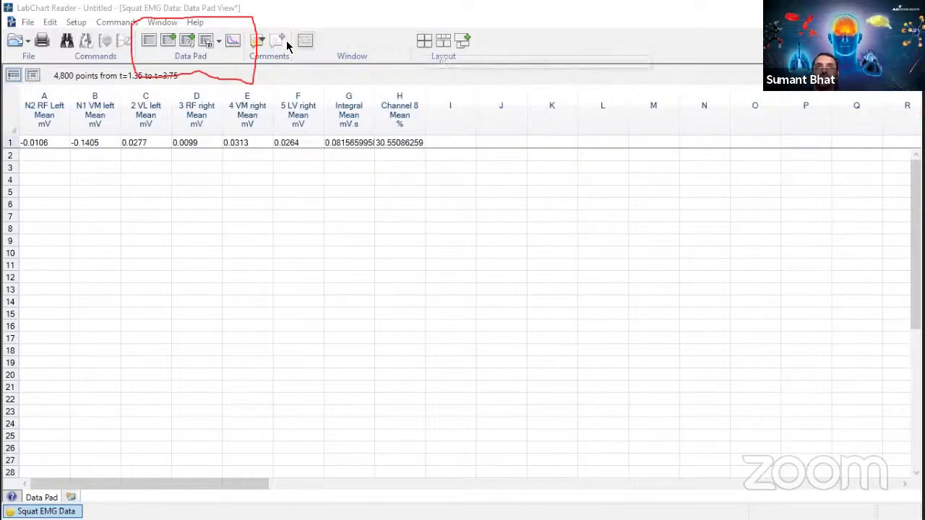
{"action": "left_click", "coordinate": [162, 22]}
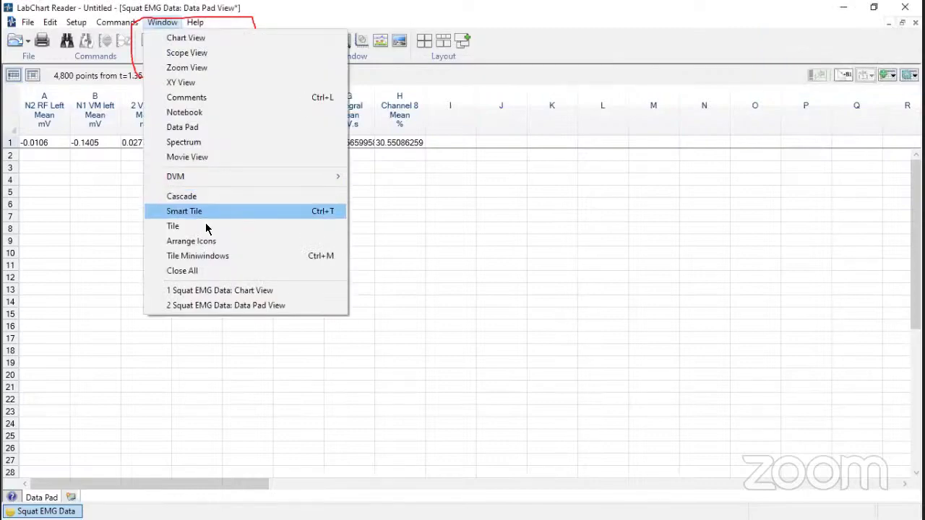
{"action": "left_click", "coordinate": [206, 227]}
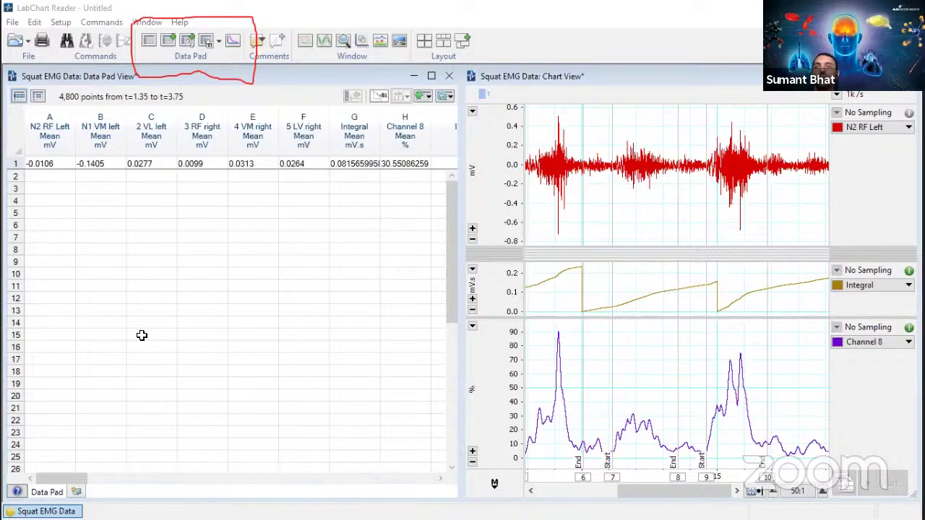
- Show all eight channels, select the first burst across every channel from about 1 to 4.475 s, and add it to the Data Pad
{"action": "left_click_drag", "start_coordinate": [662, 493], "coordinate": [613, 497]}
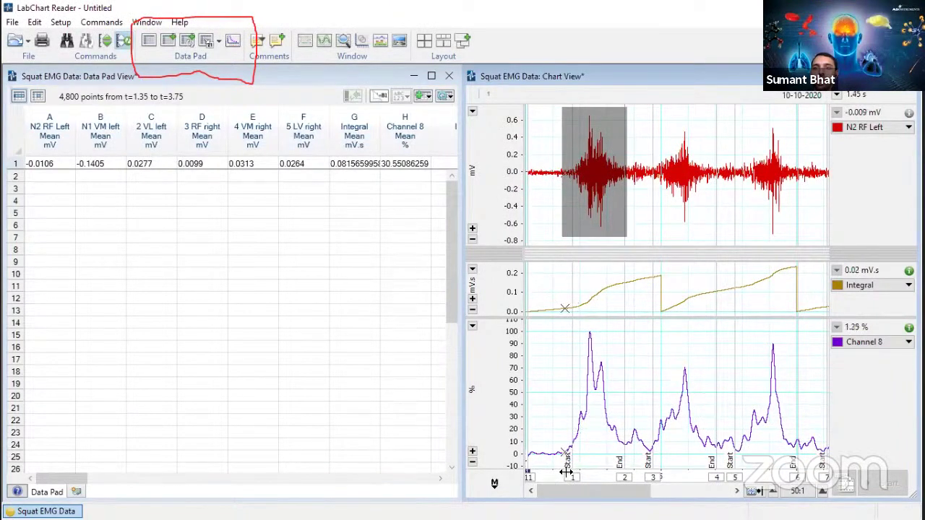
{"action": "left_click_drag", "start_coordinate": [553, 474], "coordinate": [649, 484]}
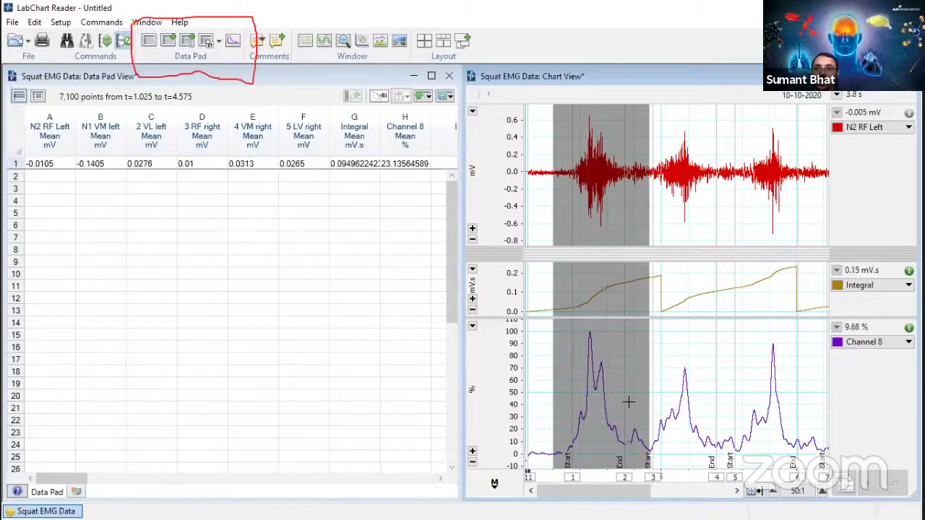
{"action": "left_click_drag", "start_coordinate": [611, 252], "coordinate": [635, 153]}
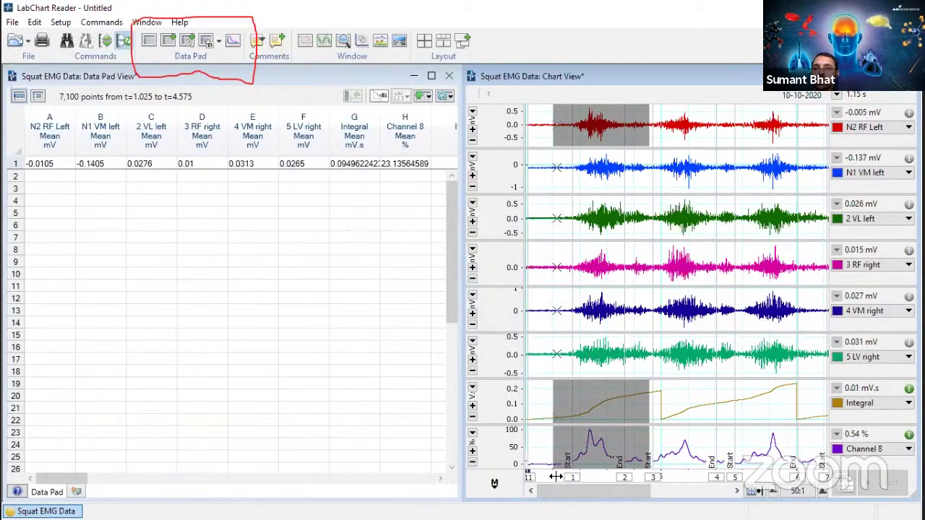
{"action": "left_click_drag", "start_coordinate": [554, 478], "coordinate": [647, 485]}
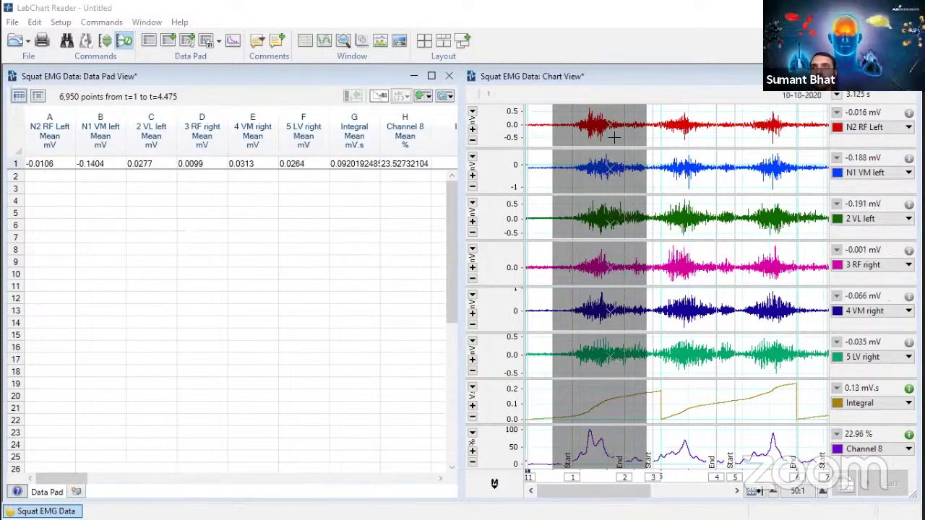
{"action": "left_click", "coordinate": [171, 37]}
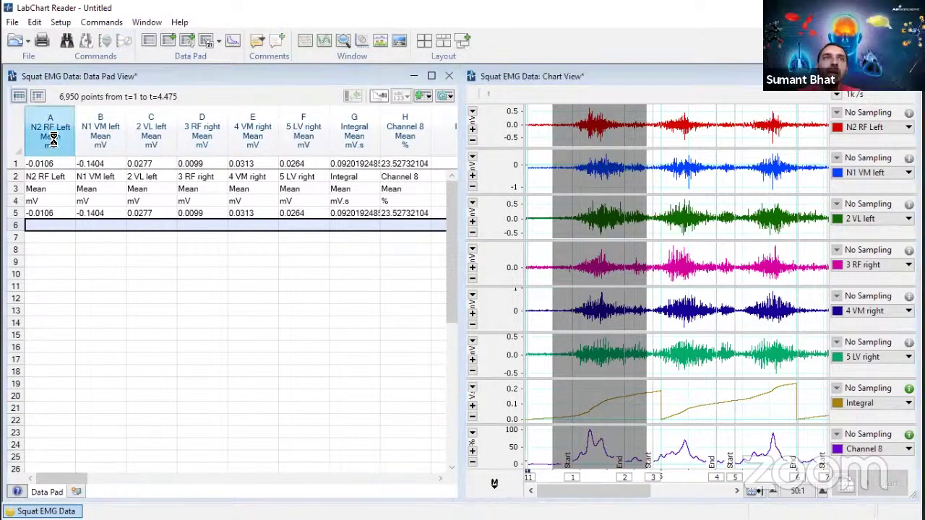
- Set Data Pad column A to calculate the Statistics Maximum Value from source channel Channel 8
{"action": "left_click", "coordinate": [54, 144]}
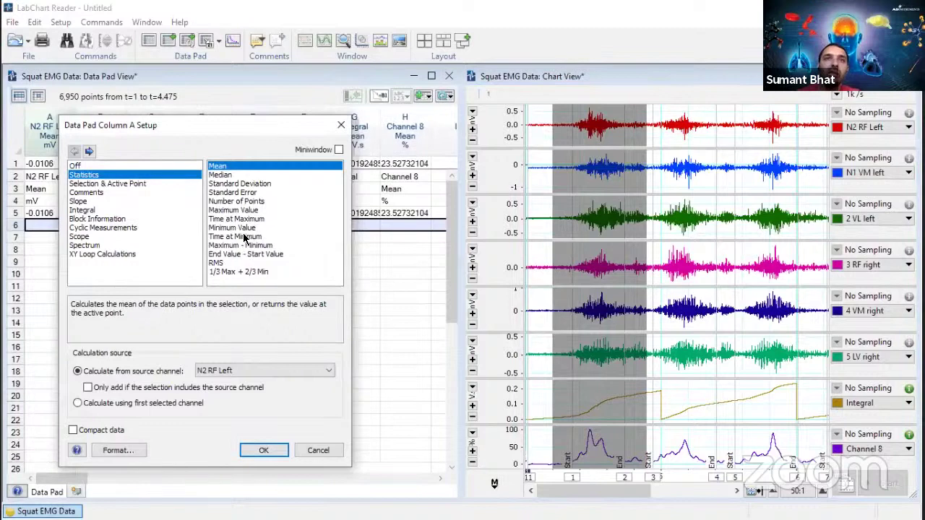
{"action": "left_click", "coordinate": [253, 210]}
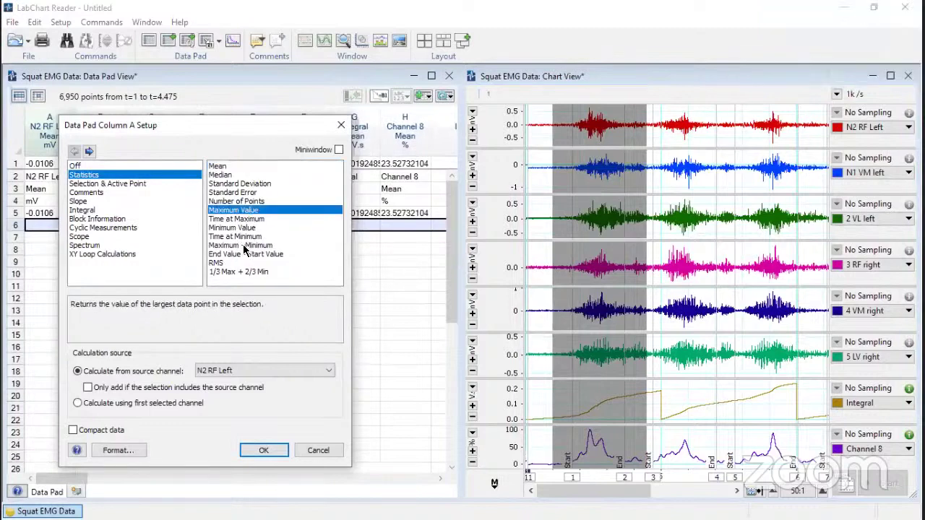
{"action": "left_click", "coordinate": [303, 371]}
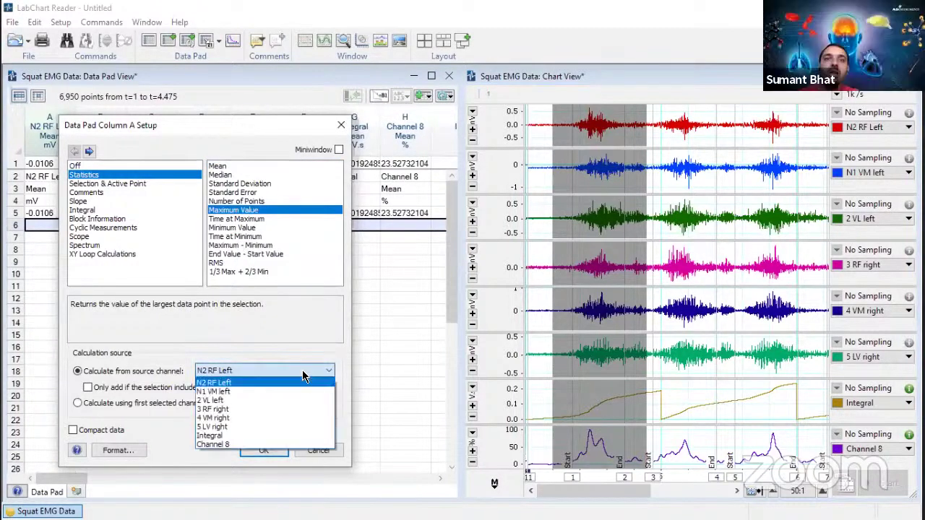
{"action": "left_click", "coordinate": [297, 447]}
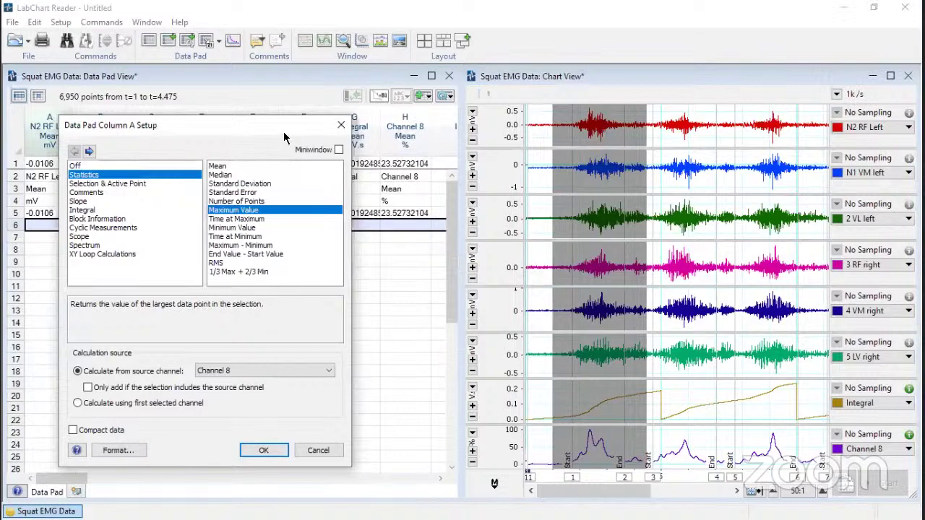
{"action": "left_click_drag", "start_coordinate": [284, 138], "coordinate": [366, 134]}
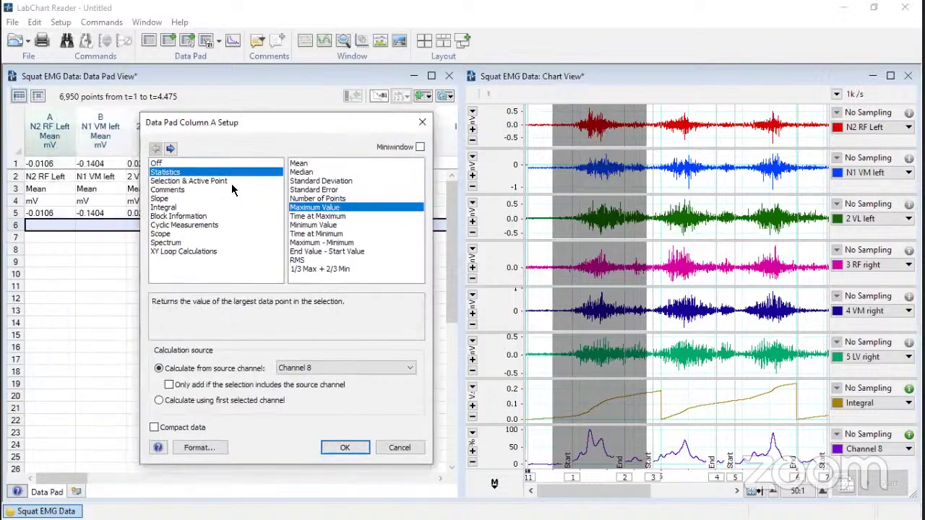
- Set Data Pad column B to calculate the Statistics Maximum Value from source channel Integral
{"action": "left_click", "coordinate": [171, 149]}
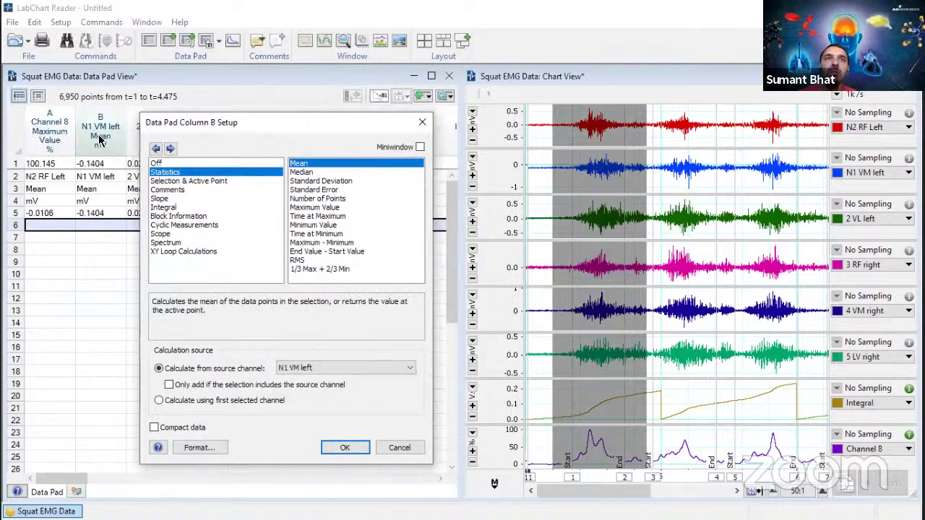
{"action": "left_click", "coordinate": [341, 368]}
{"action": "left_click", "coordinate": [336, 323]}
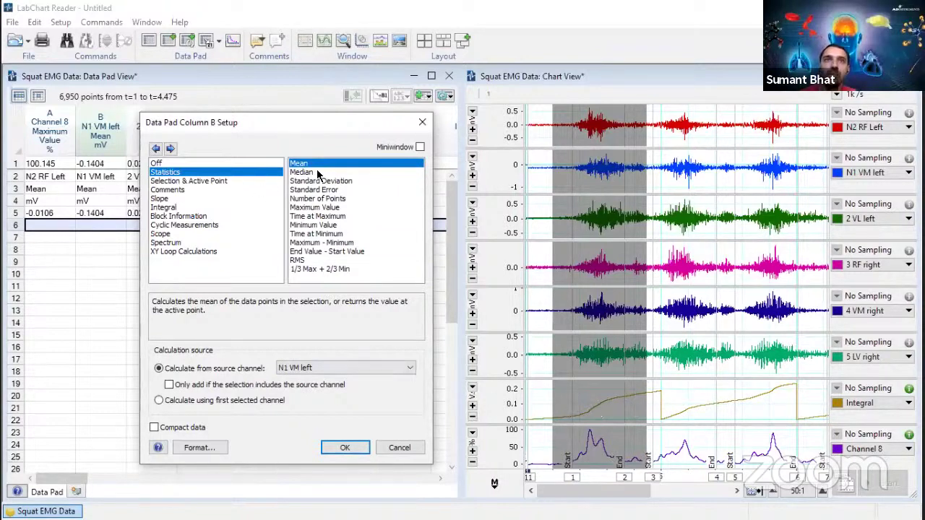
{"action": "left_click", "coordinate": [335, 209]}
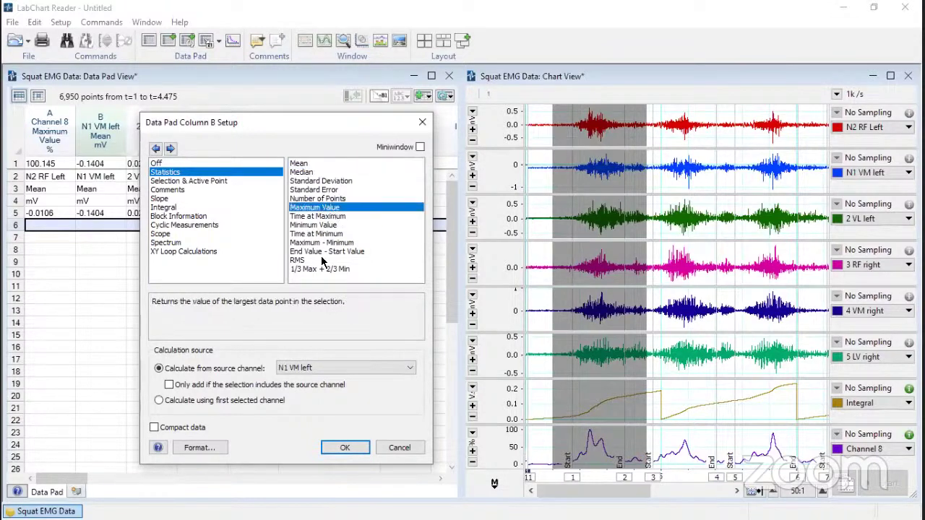
{"action": "left_click", "coordinate": [322, 367]}
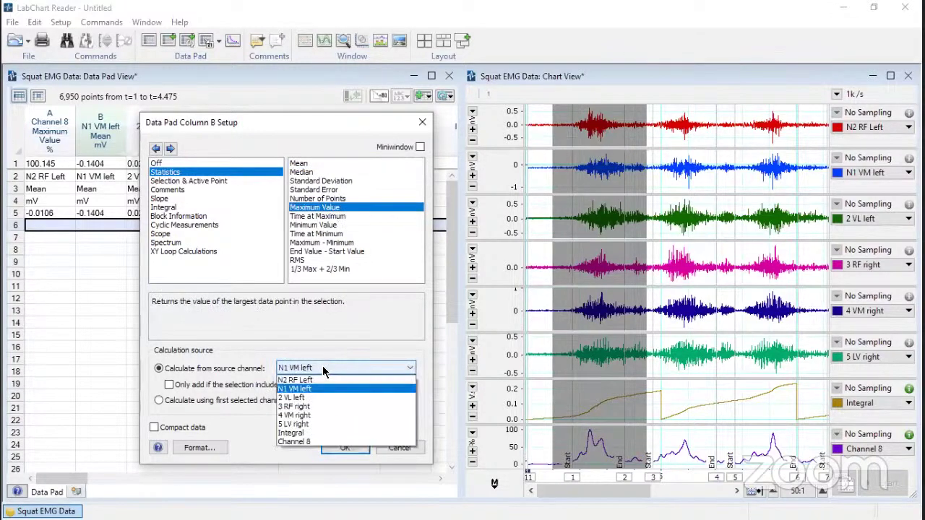
{"action": "left_click", "coordinate": [318, 431]}
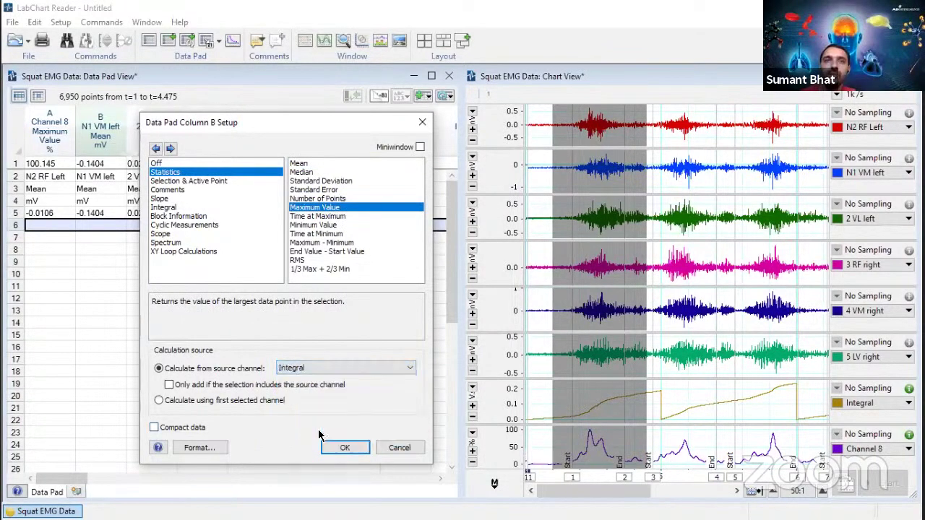
{"action": "left_click", "coordinate": [334, 452]}
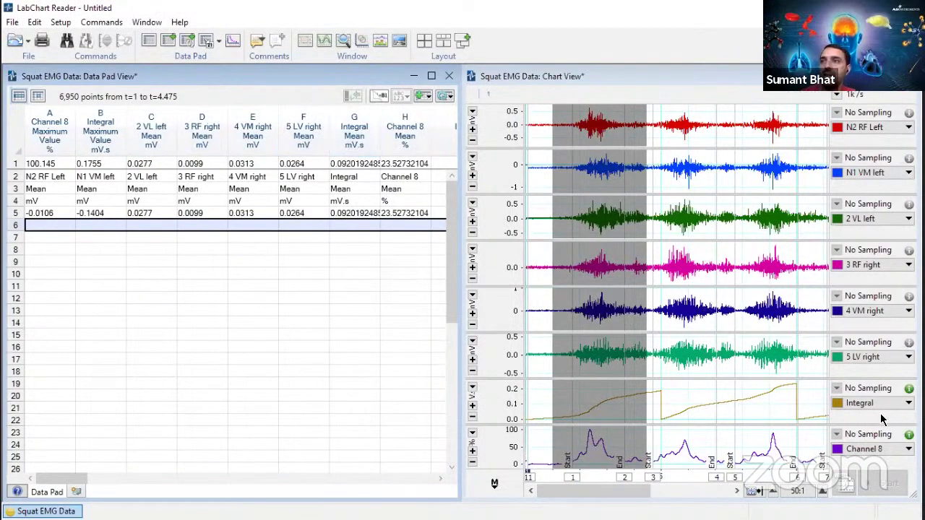
- Open the settings of the Integral channel's calculation and set its reset type to No Reset
{"action": "left_click", "coordinate": [908, 403]}
{"action": "left_click", "coordinate": [809, 356]}
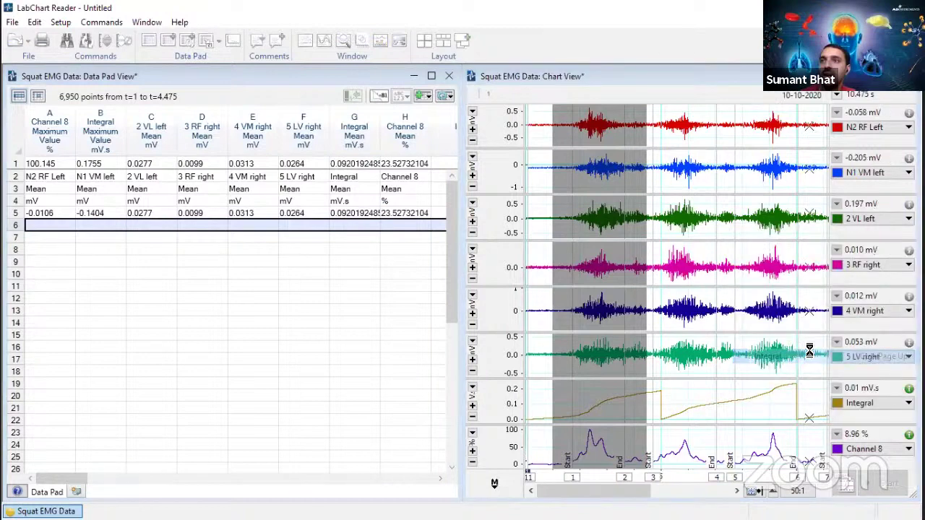
{"action": "left_click", "coordinate": [815, 308]}
{"action": "left_click", "coordinate": [781, 318]}
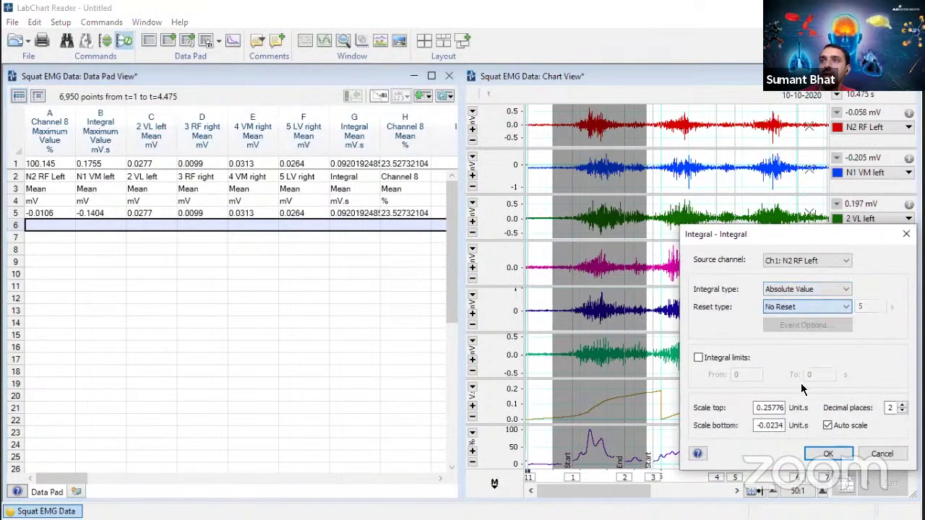
- Apply the Integral settings for source channel N2 RF Left with the Absolute Value type and No Reset, and clear the chart's existing range selection
{"action": "left_click", "coordinate": [828, 454]}
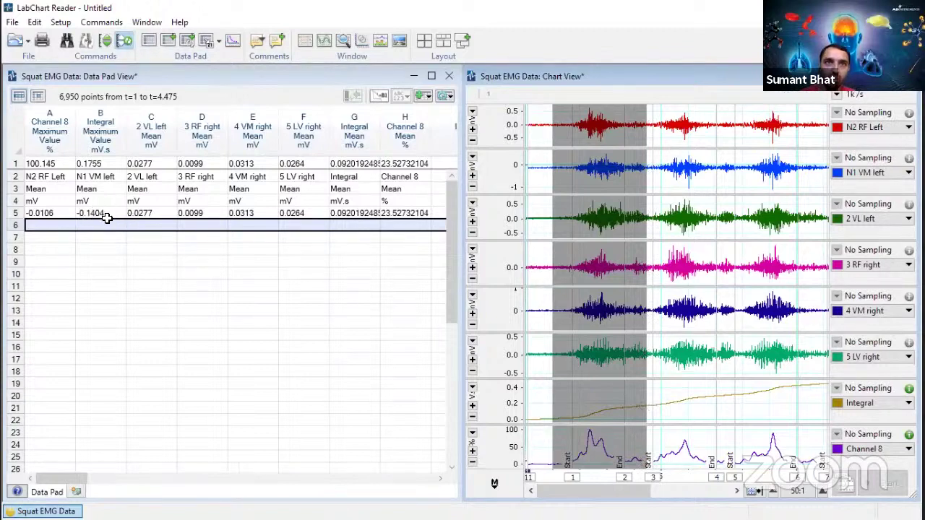
{"action": "left_click", "coordinate": [639, 434]}
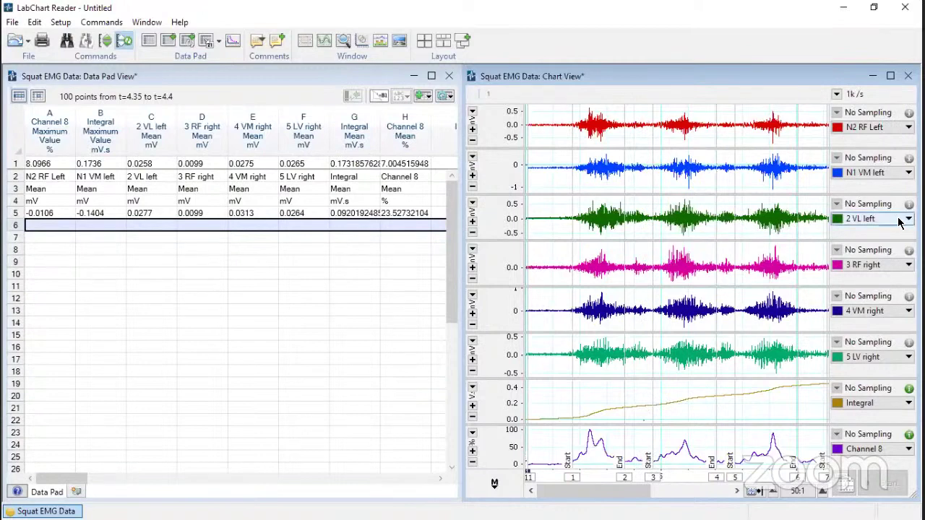
- Set Data Pad column C to the Maximum - Minimum statistic calculated from the Integral channel
{"action": "double_click", "coordinate": [150, 144]}
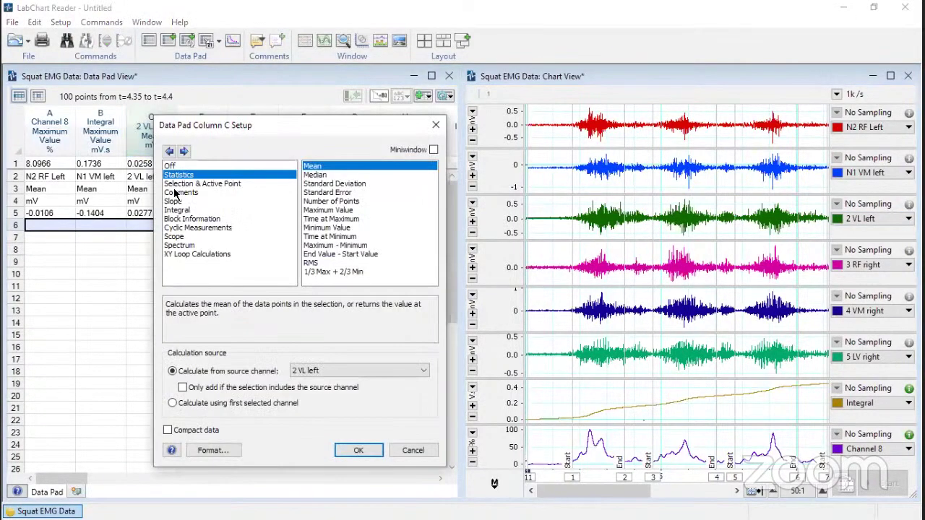
{"action": "left_click", "coordinate": [336, 246]}
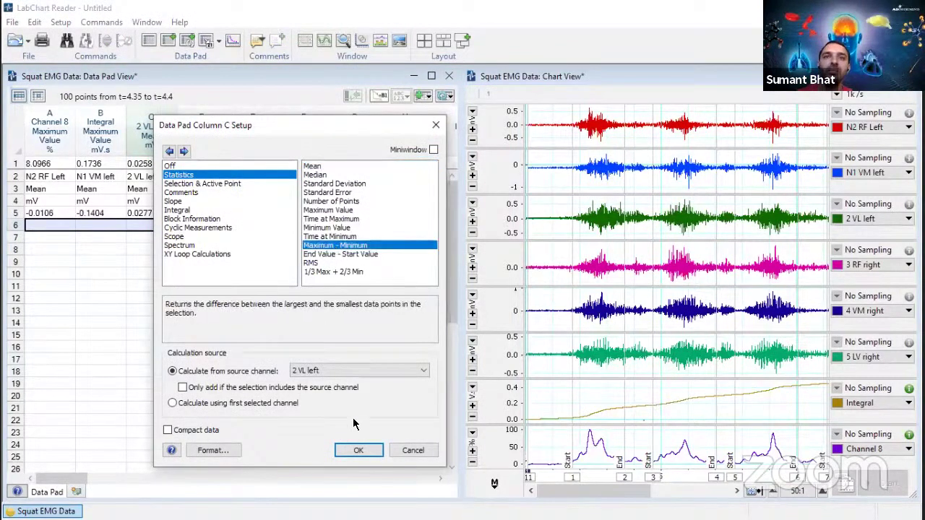
{"action": "left_click", "coordinate": [409, 371]}
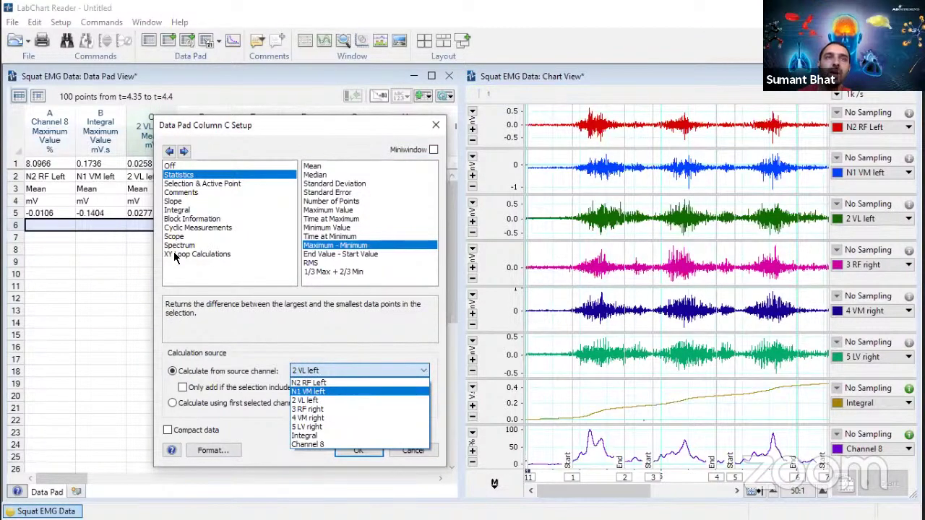
{"action": "left_click", "coordinate": [334, 436]}
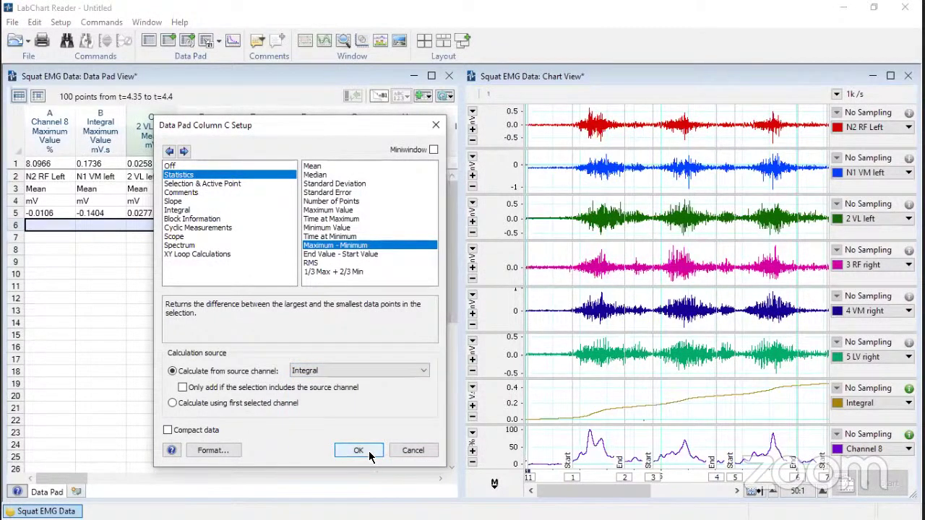
{"action": "left_click", "coordinate": [358, 450]}
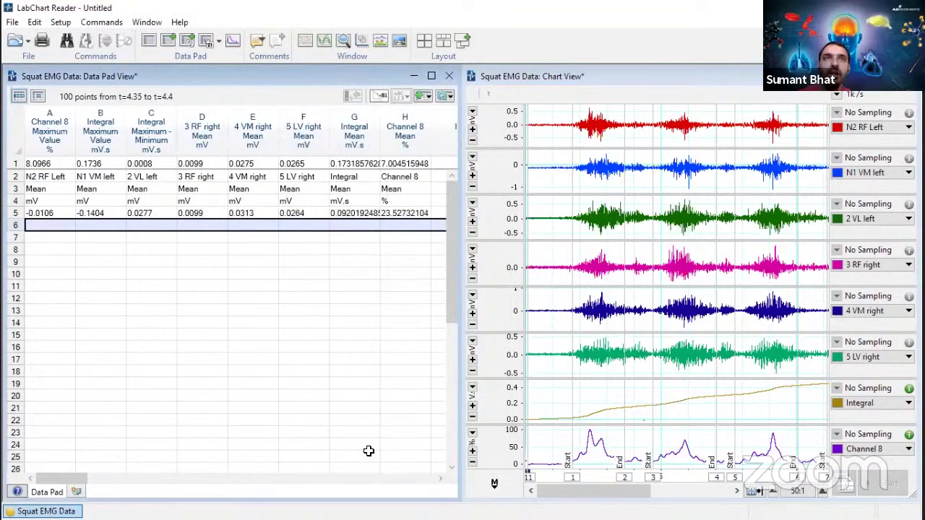
- Clear all Data Pad contents and add the first squat's Start-to-End range, about 1.775 to 3.7 s, as a new data row
{"action": "left_click", "coordinate": [11, 146]}
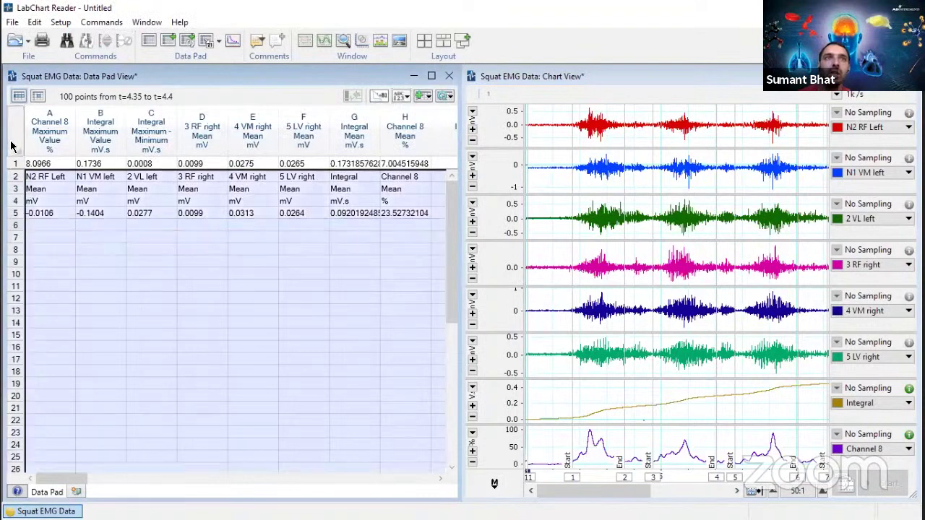
{"action": "key", "text": "Delete"}
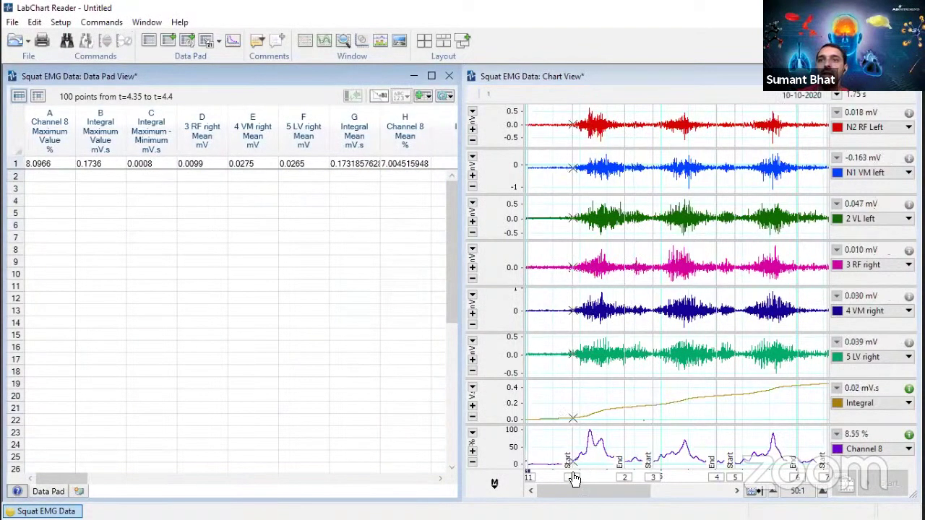
{"action": "left_click_drag", "start_coordinate": [575, 478], "coordinate": [626, 490]}
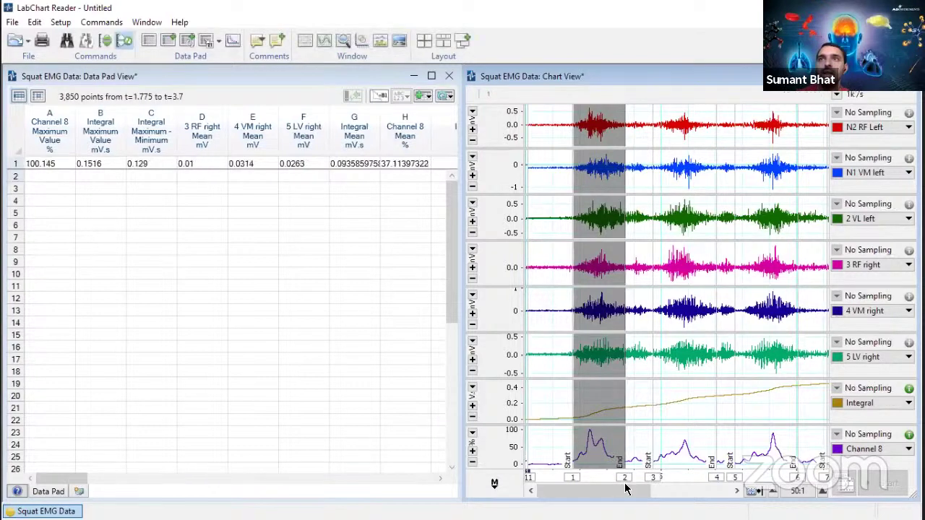
{"action": "left_click", "coordinate": [167, 42]}
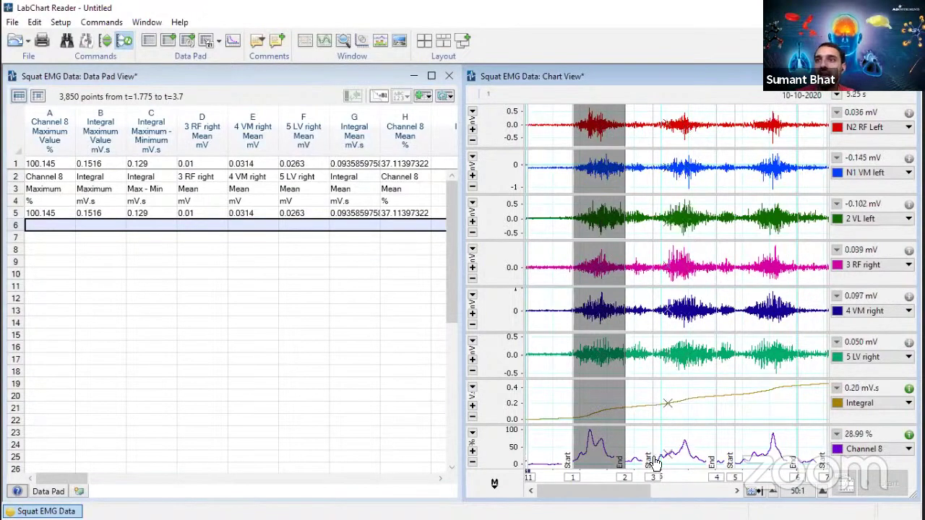
- Add the second and third squats' Start-to-End ranges, about 4.6 to 6.975 s and 8.075 to 10.025 s, to the Data Pad
{"action": "left_click_drag", "start_coordinate": [651, 468], "coordinate": [715, 488]}
{"action": "key", "text": "ctrl+d"}
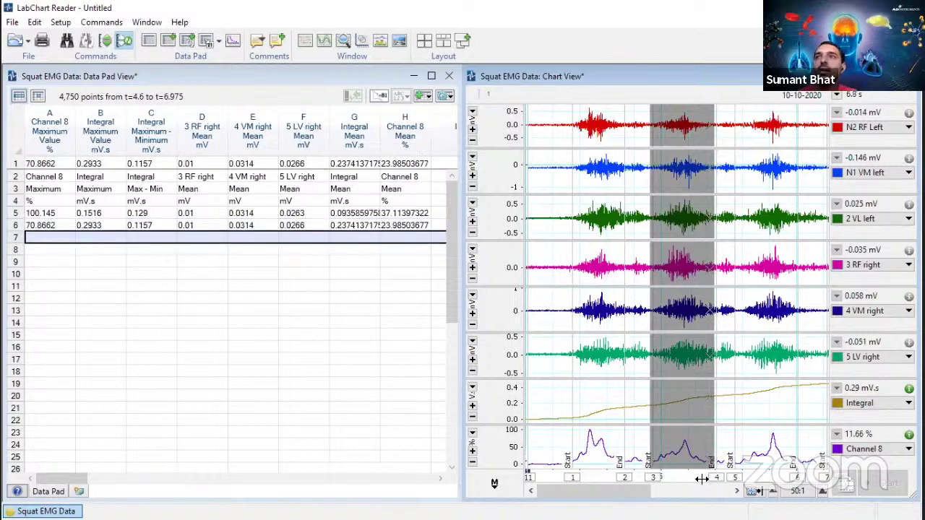
{"action": "left_click", "coordinate": [748, 477]}
{"action": "left_click_drag", "start_coordinate": [764, 479], "coordinate": [796, 477]}
{"action": "key", "text": "ctrl+d"}
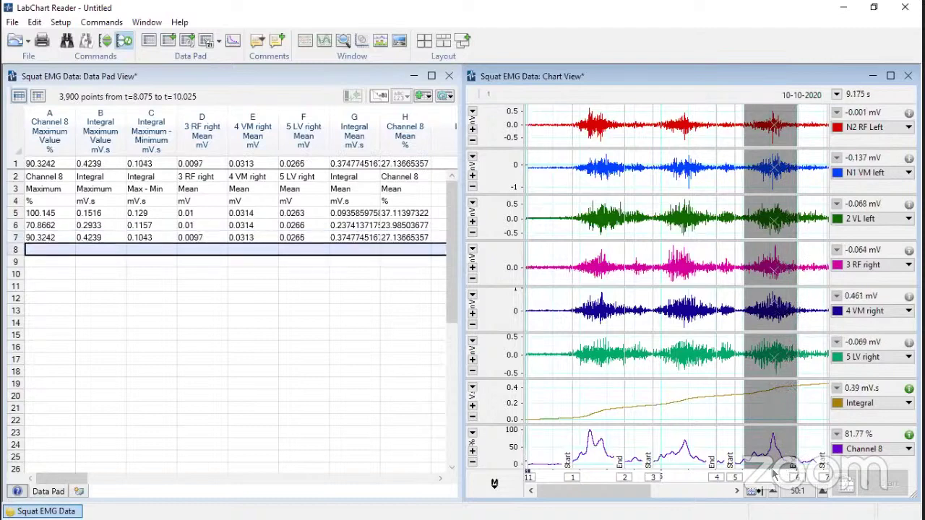
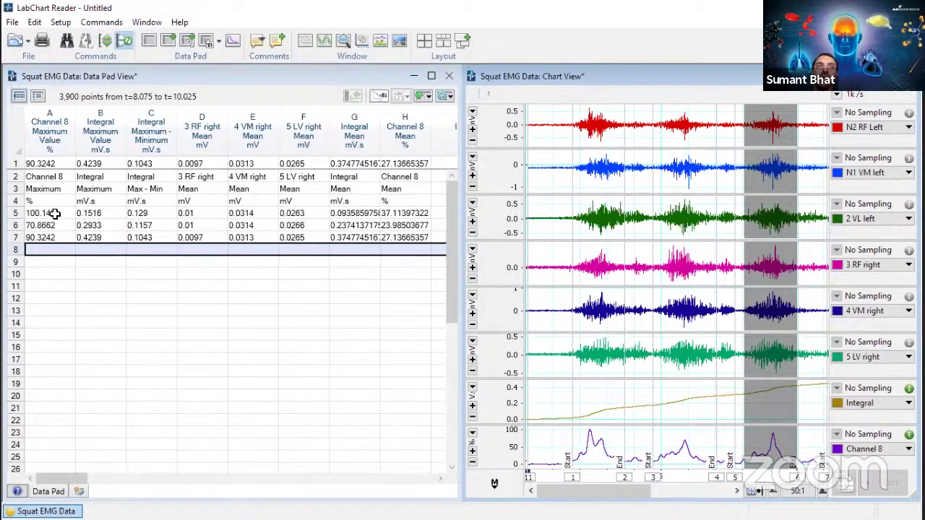
- Show the Data Pad's formula bar and enter =AVERAGE(B5:B7) in cell B11 using the statistical AVERAGE function
{"action": "left_click", "coordinate": [38, 98]}
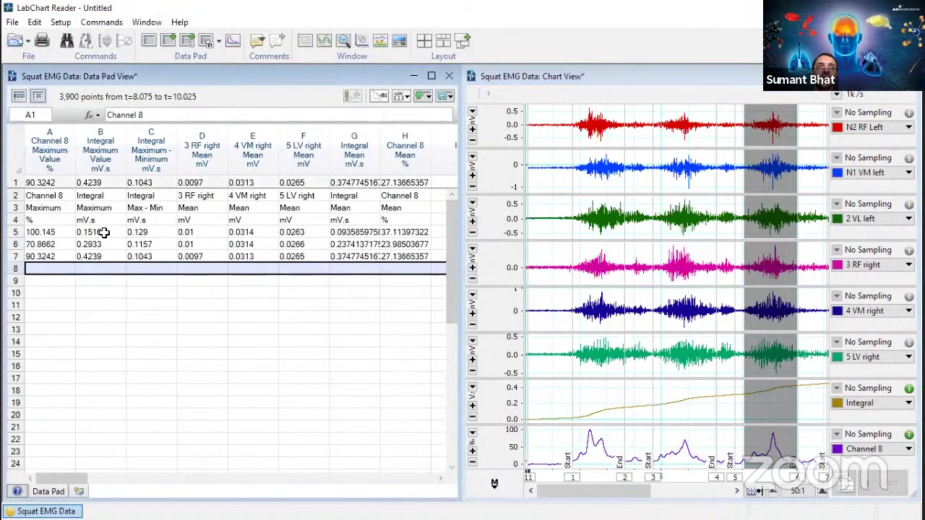
{"action": "left_click", "coordinate": [107, 283]}
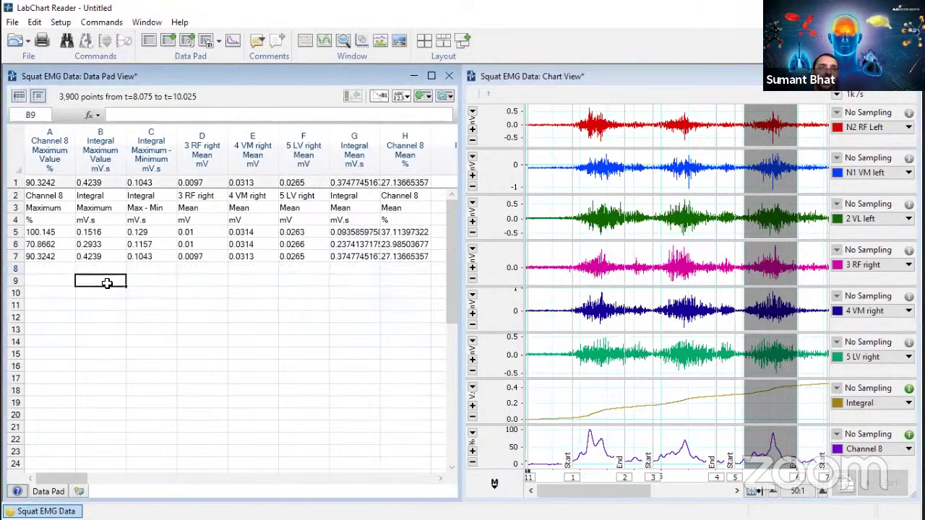
{"action": "left_click_drag", "start_coordinate": [104, 226], "coordinate": [114, 310]}
{"action": "left_click", "coordinate": [112, 308]}
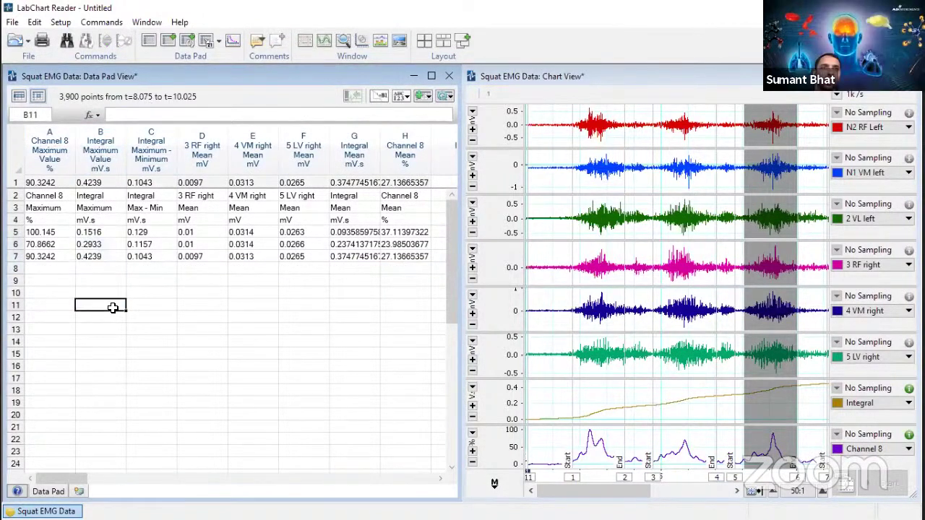
{"action": "left_click", "coordinate": [153, 114]}
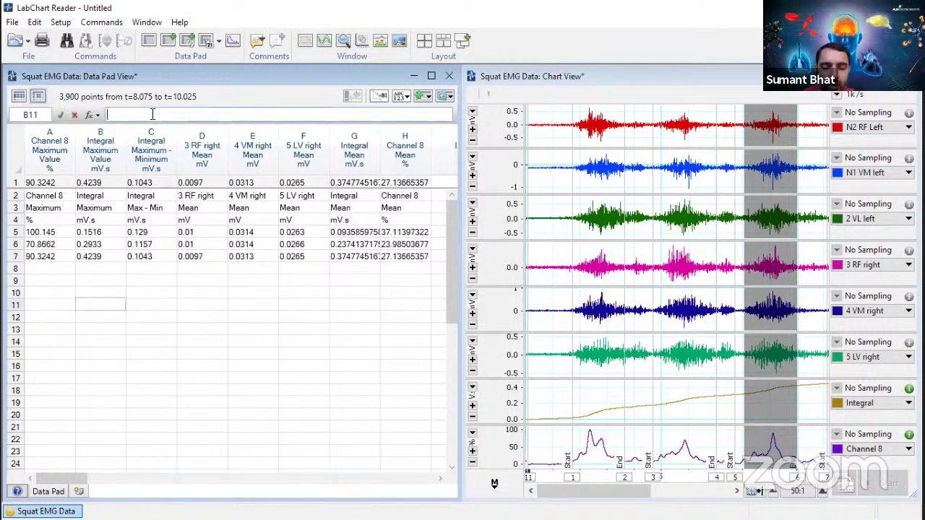
{"action": "type", "text": "="}
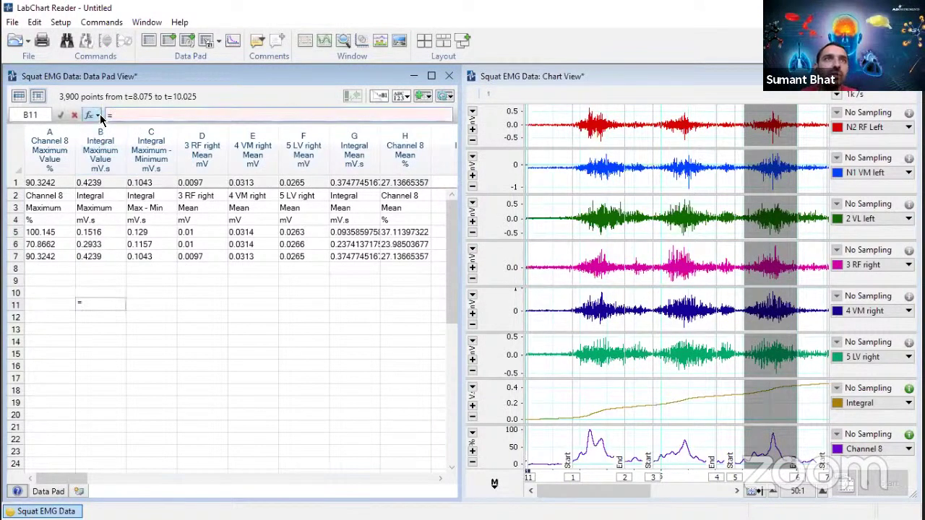
{"action": "left_click", "coordinate": [98, 115]}
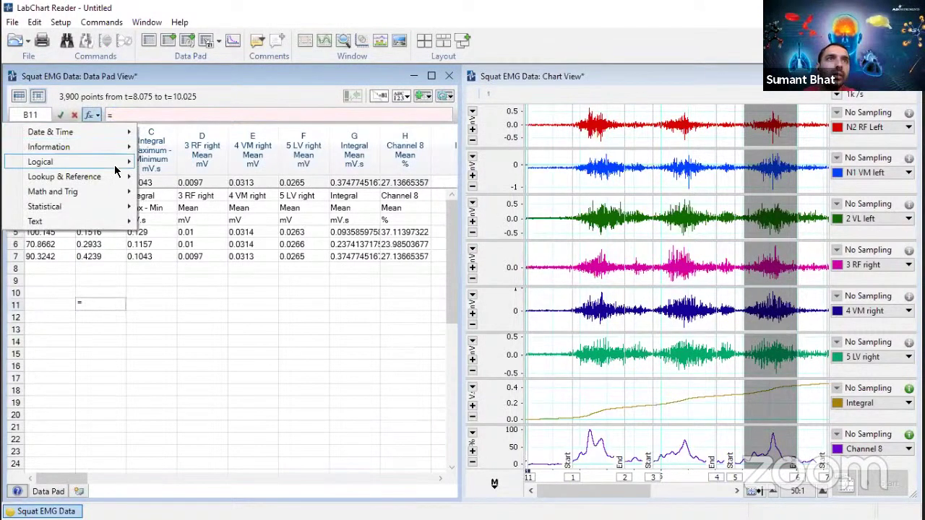
{"action": "mouse_move", "coordinate": [125, 143]}
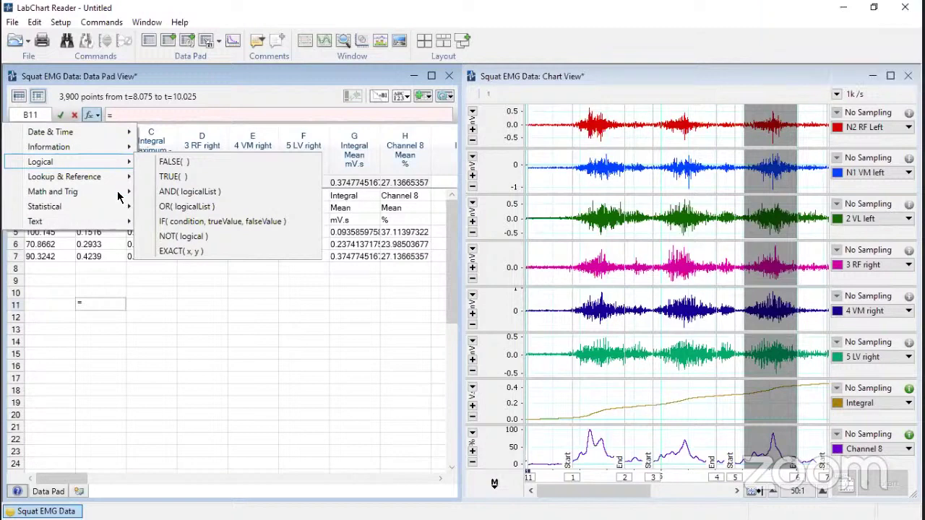
{"action": "mouse_move", "coordinate": [120, 197]}
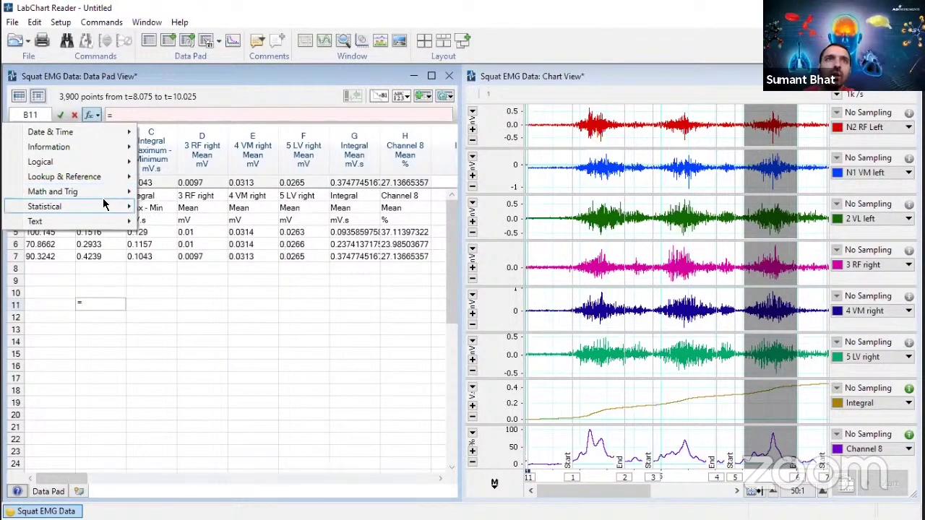
{"action": "left_click", "coordinate": [157, 206]}
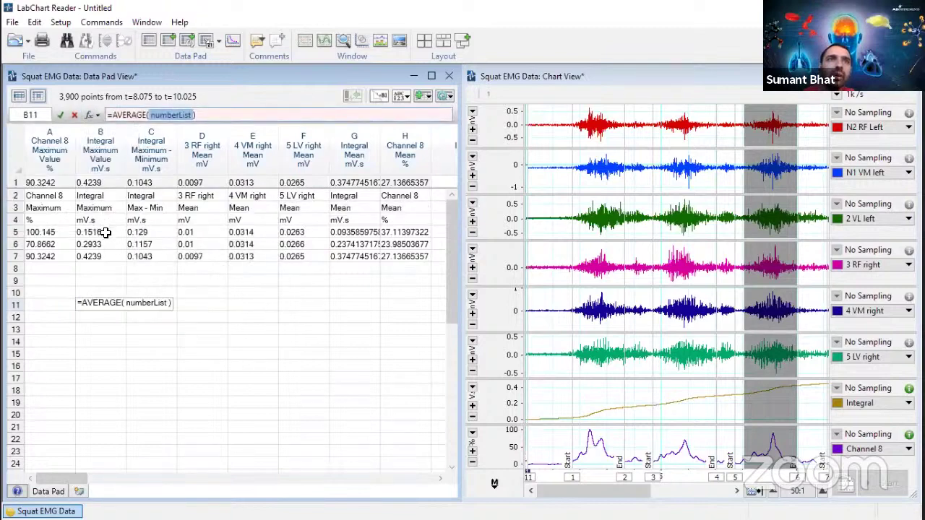
{"action": "left_click_drag", "start_coordinate": [105, 232], "coordinate": [105, 256]}
{"action": "key", "text": "Return"}
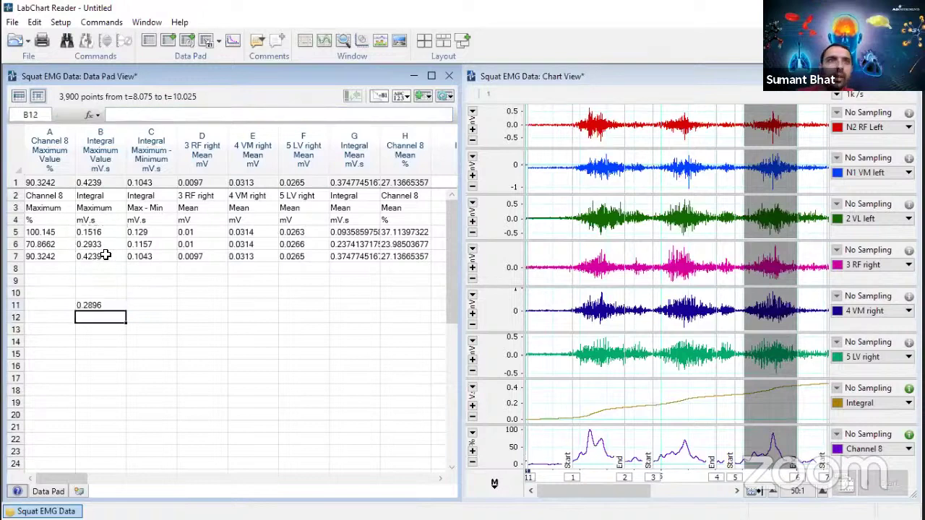
{"action": "key", "text": "Up"}
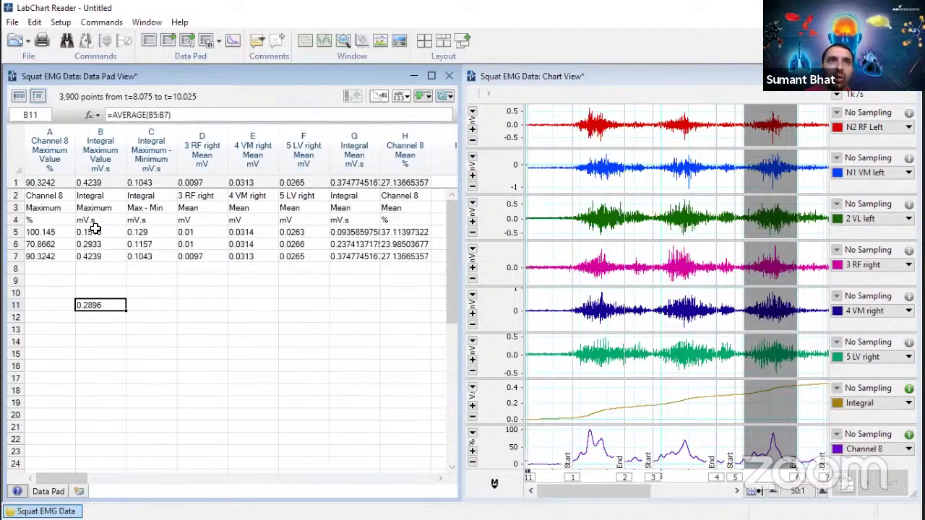
- Create a bar plot of cells A5:B7 with row numbers as X axis labels, shrink its window beside the data, and close it
{"action": "left_click_drag", "start_coordinate": [51, 232], "coordinate": [51, 257]}
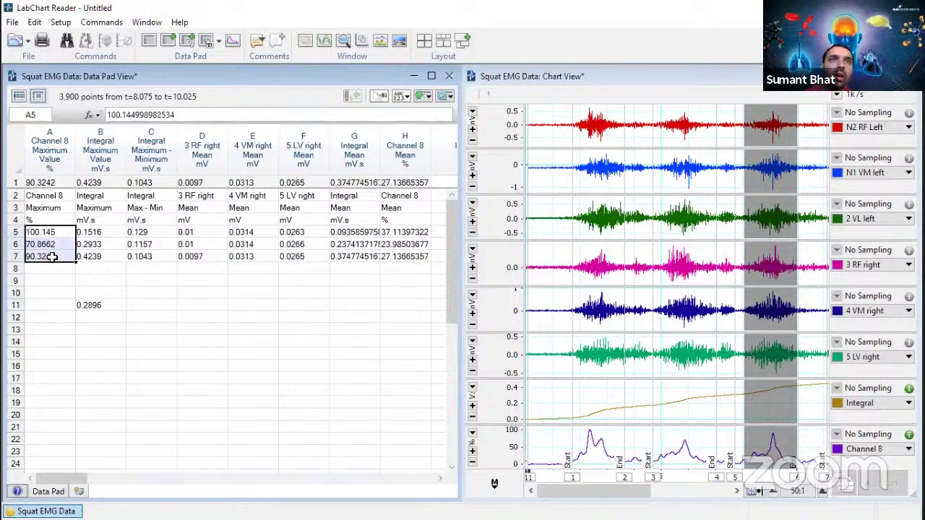
{"action": "left_click_drag", "start_coordinate": [62, 260], "coordinate": [94, 259]}
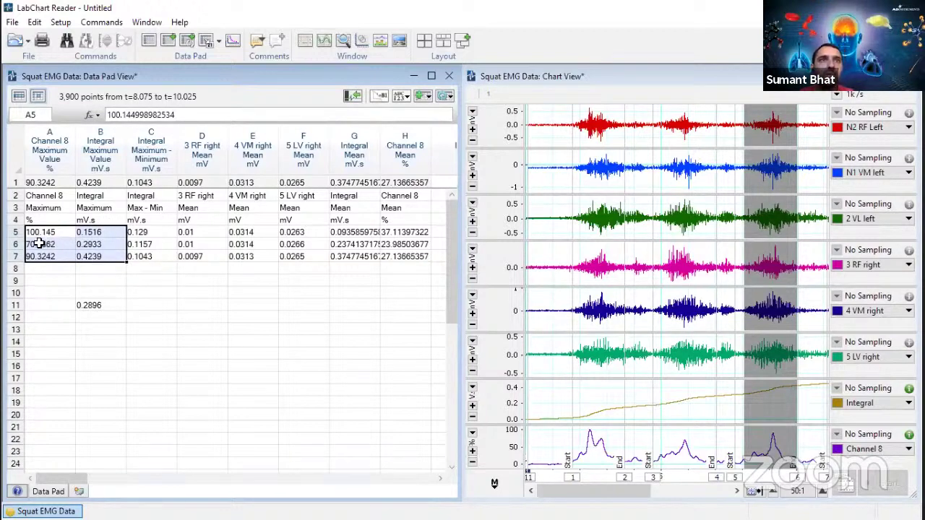
{"action": "right_click", "coordinate": [96, 234]}
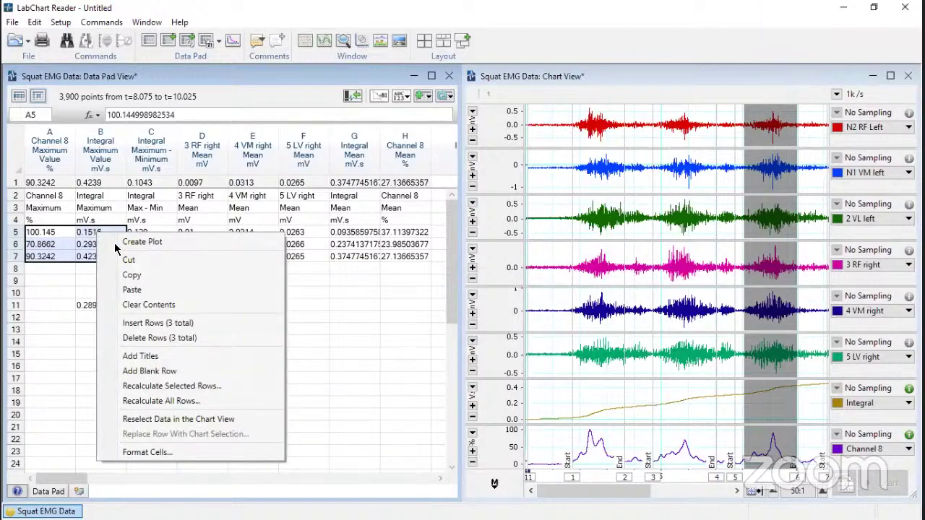
{"action": "left_click", "coordinate": [174, 245]}
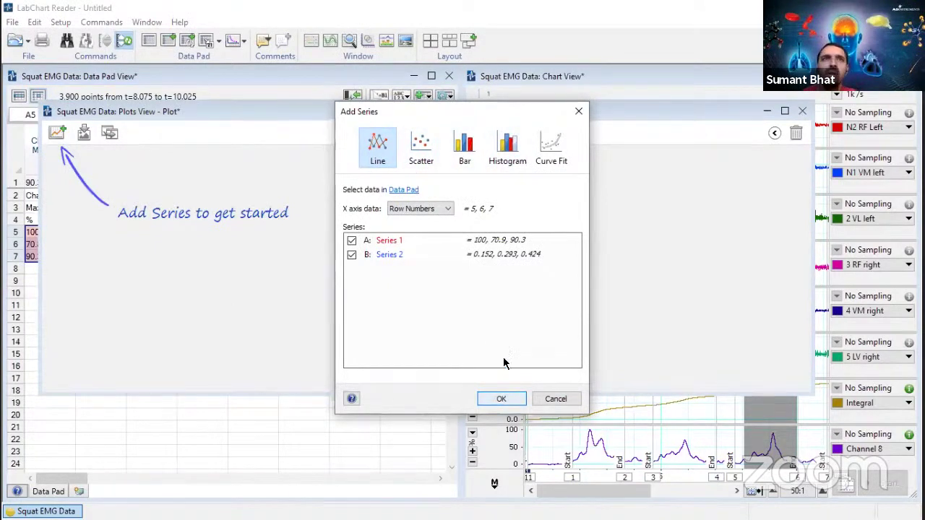
{"action": "left_click", "coordinate": [465, 159]}
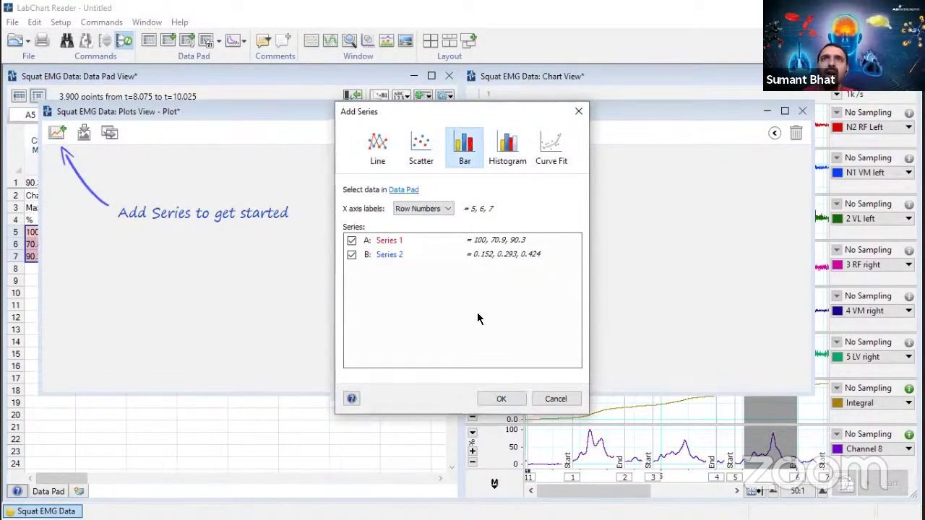
{"action": "left_click", "coordinate": [502, 401]}
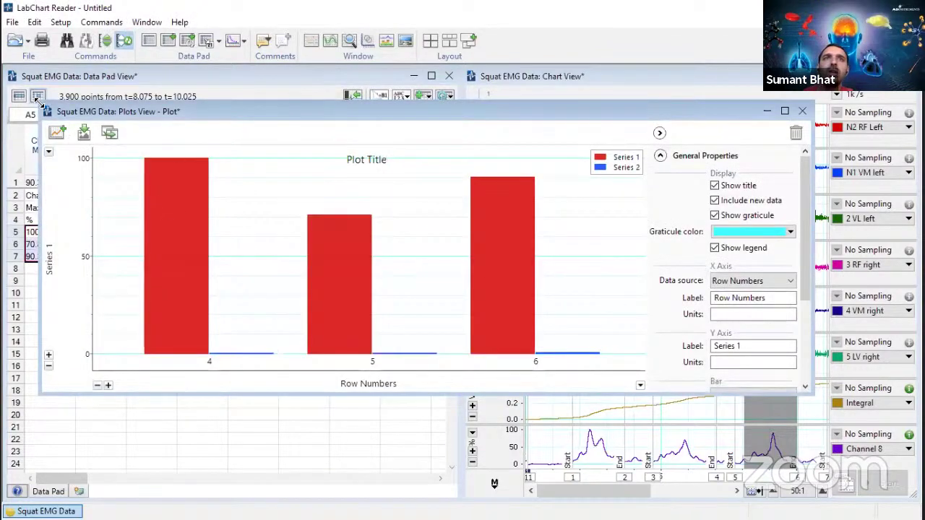
{"action": "left_click_drag", "start_coordinate": [38, 103], "coordinate": [324, 152]}
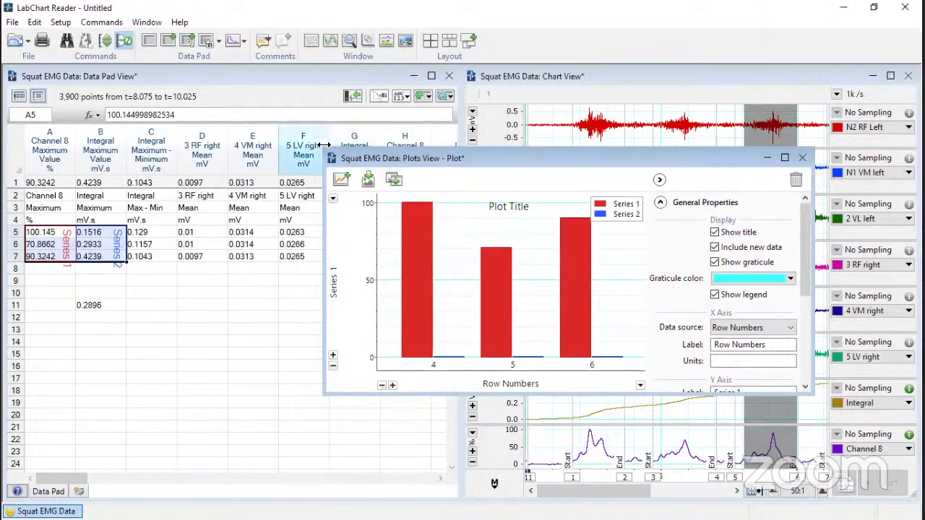
{"action": "left_click", "coordinate": [802, 157]}
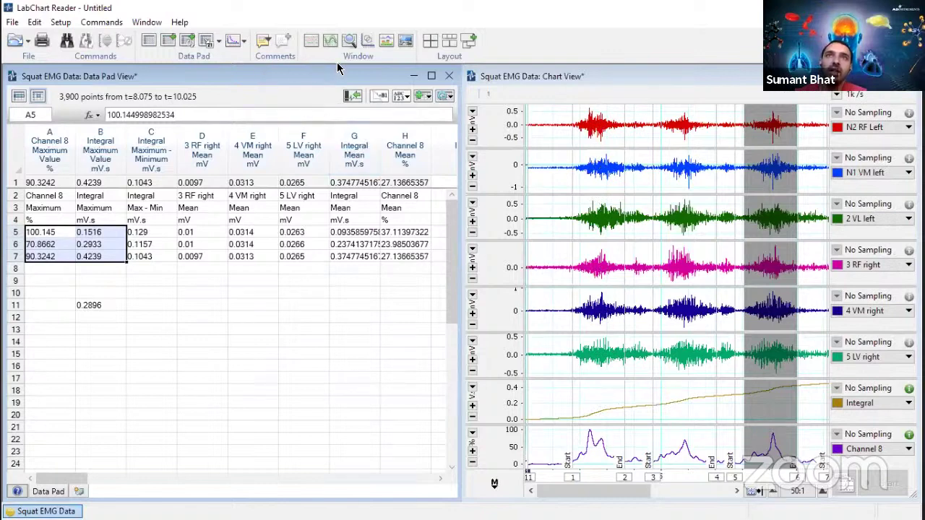
- Examine the frequency spectrum of the N2 RF Left channel in the Spectrum View and close it
{"action": "left_click", "coordinate": [387, 46]}
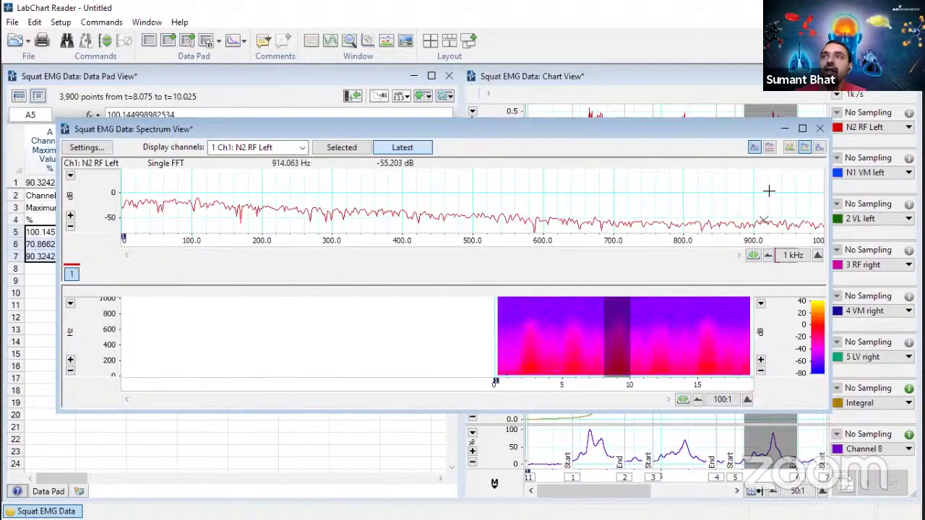
{"action": "left_click", "coordinate": [821, 130]}
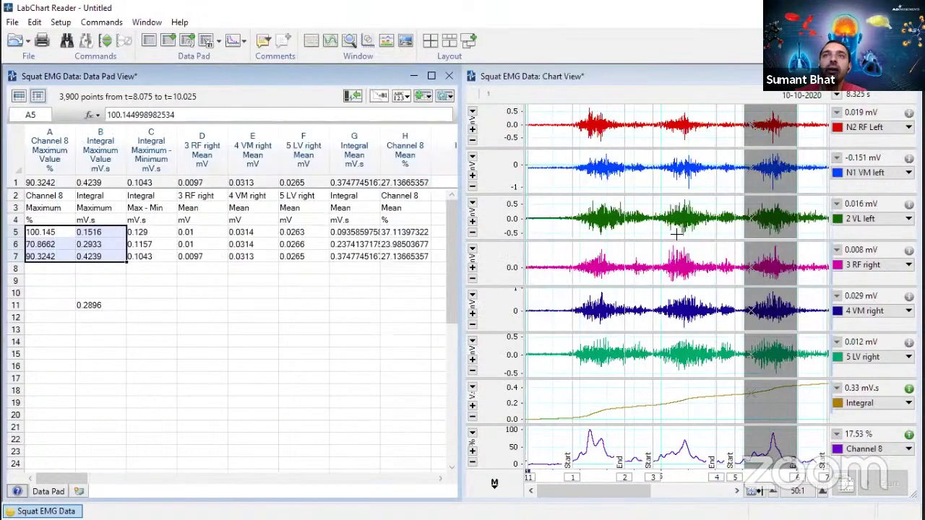
- Add a new channel to the chart and resize the channels so N2 RF Left and the empty new channel fill the view
{"action": "left_click", "coordinate": [713, 427]}
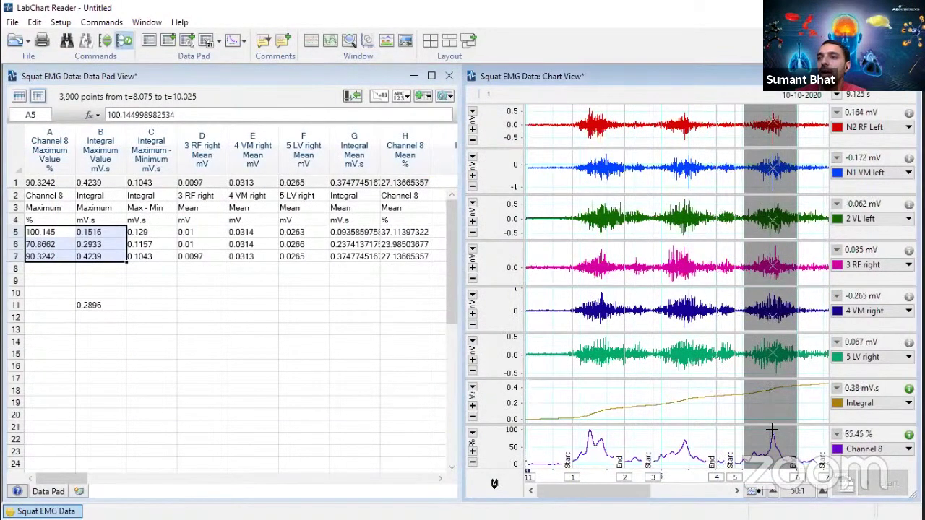
{"action": "left_click_drag", "start_coordinate": [774, 426], "coordinate": [774, 275]}
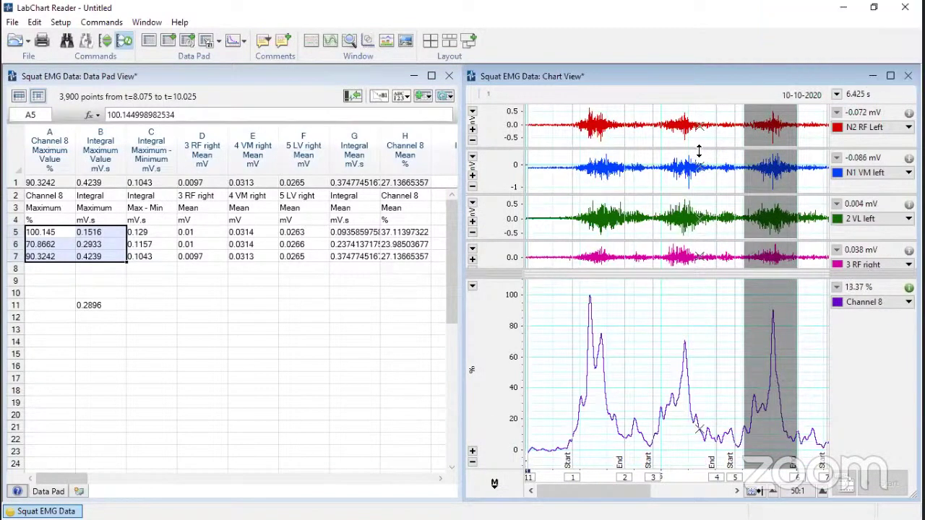
{"action": "left_click_drag", "start_coordinate": [698, 150], "coordinate": [702, 266]}
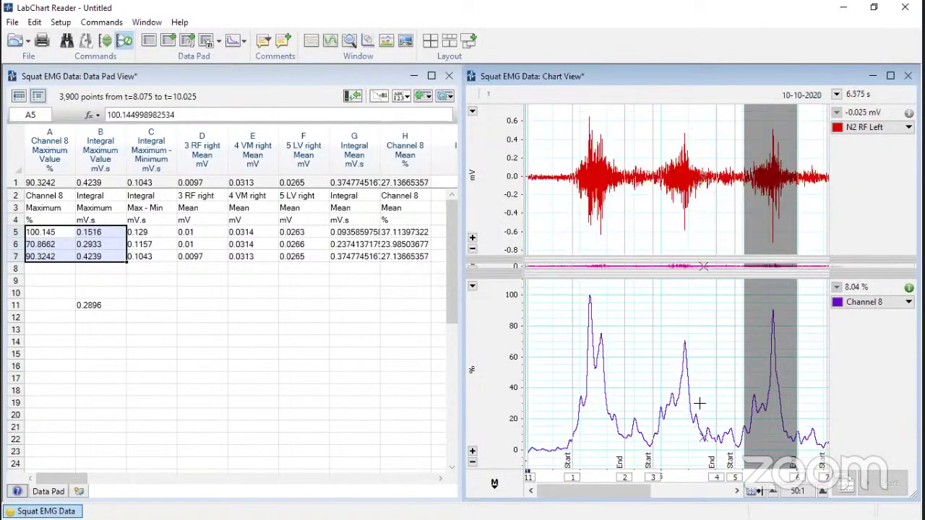
{"action": "right_click", "coordinate": [727, 393]}
{"action": "left_click", "coordinate": [744, 357]}
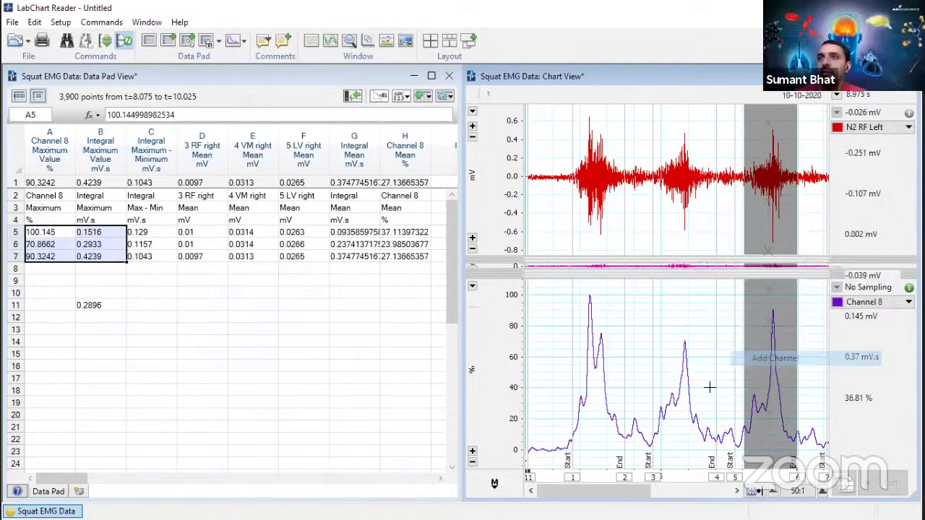
{"action": "left_click_drag", "start_coordinate": [740, 427], "coordinate": [741, 269]}
{"action": "left_click_drag", "start_coordinate": [740, 145], "coordinate": [754, 275]}
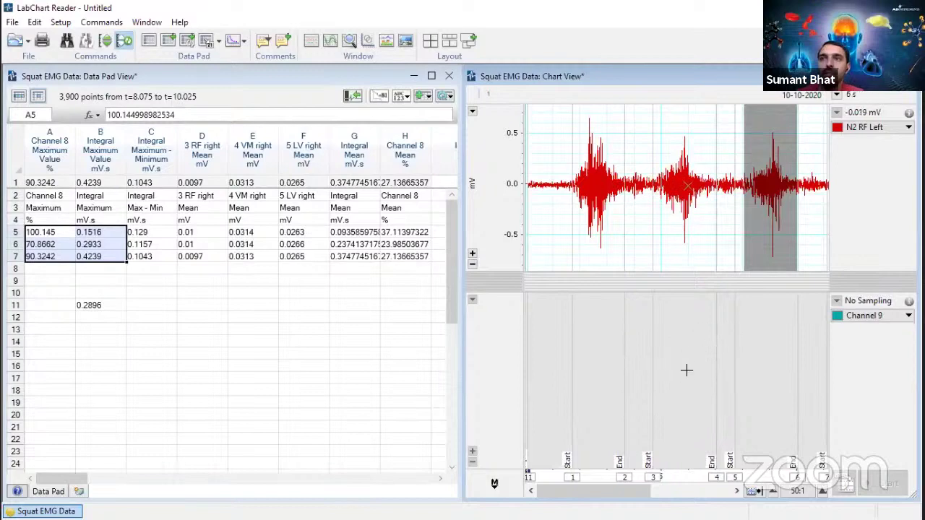
- Set Data Pad column C to the Spectrum Median Power Frequency of N2 RF Left and check it over about 1.2–3.725 s and 0.375–1.25 s
{"action": "left_click", "coordinate": [153, 162]}
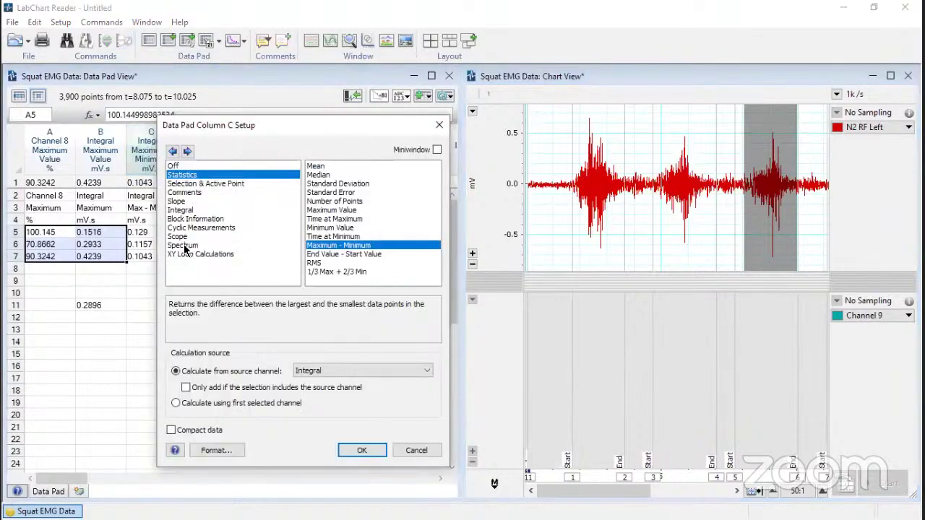
{"action": "left_click", "coordinate": [185, 247]}
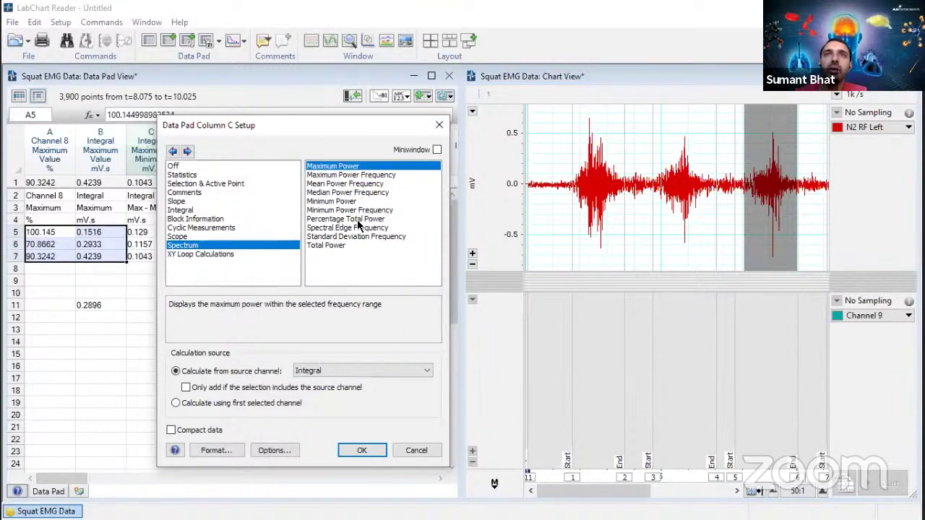
{"action": "left_click", "coordinate": [368, 193]}
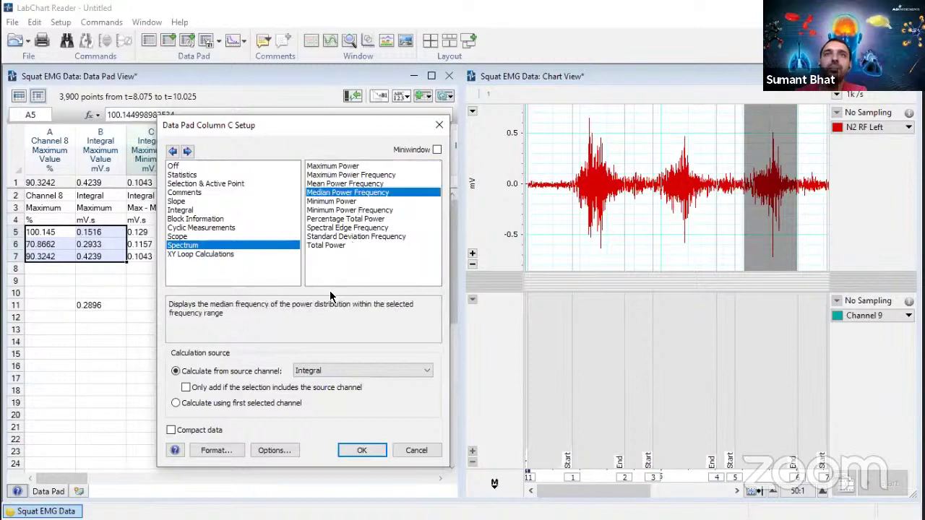
{"action": "left_click", "coordinate": [410, 373]}
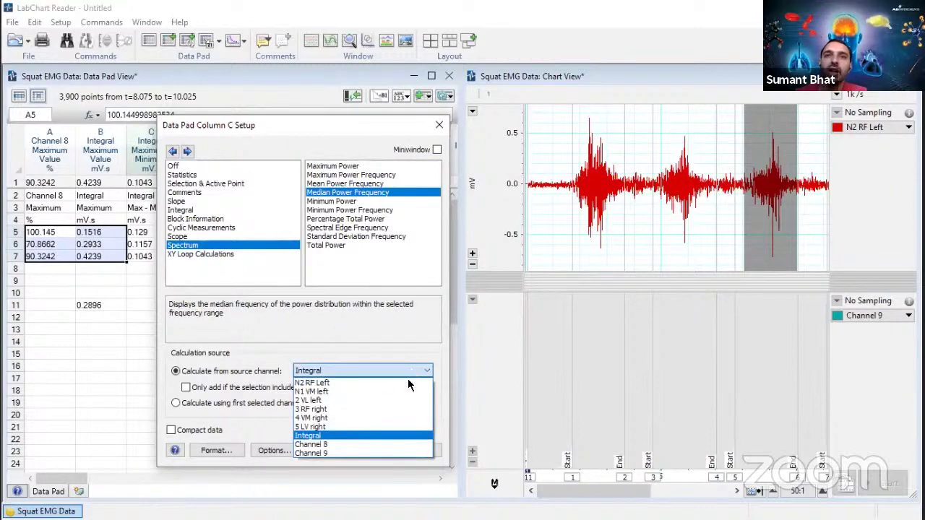
{"action": "left_click", "coordinate": [408, 383]}
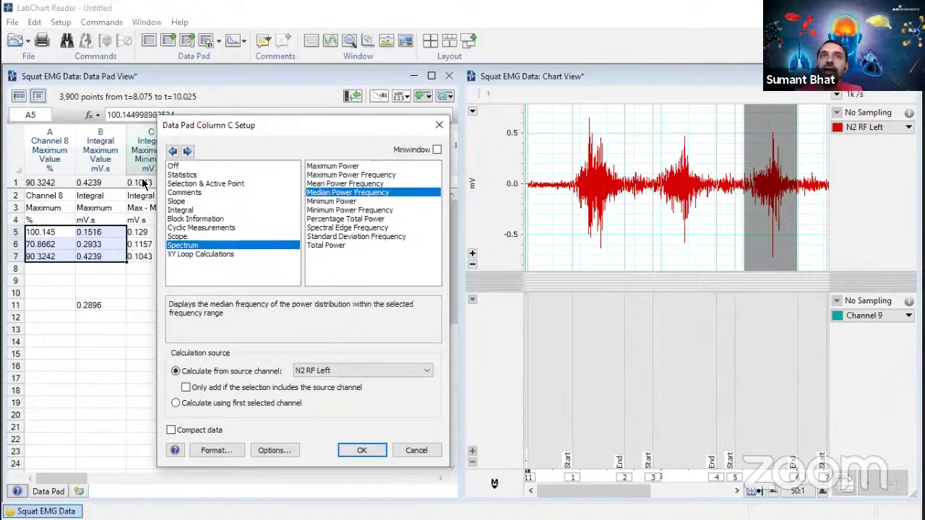
{"action": "left_click", "coordinate": [360, 450]}
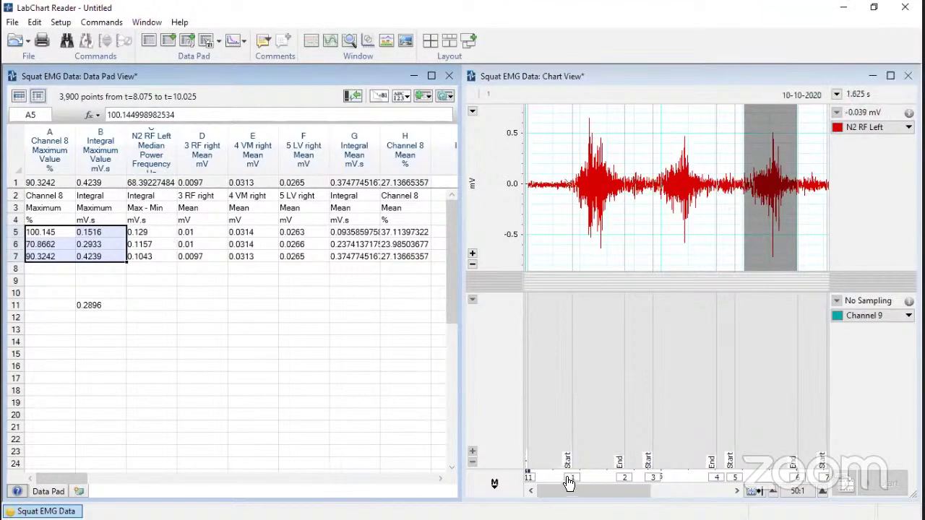
{"action": "left_click_drag", "start_coordinate": [561, 479], "coordinate": [626, 479]}
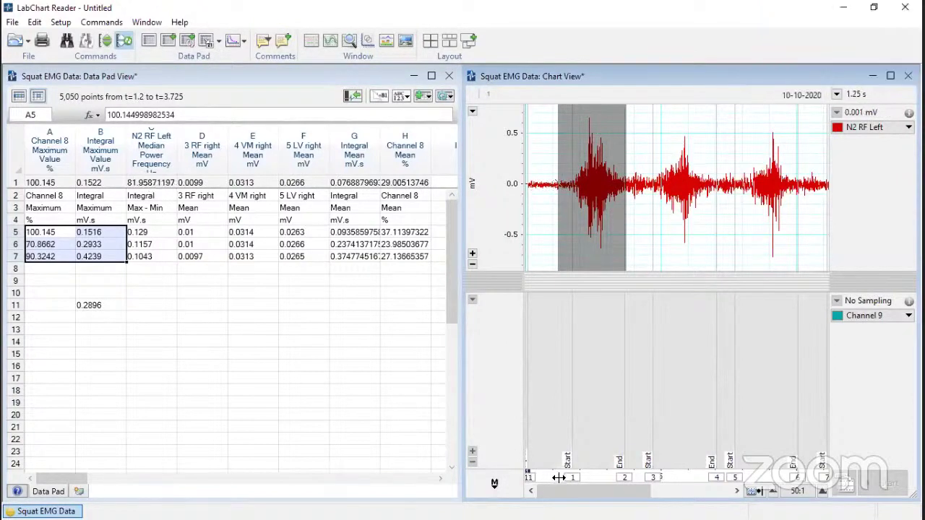
{"action": "left_click_drag", "start_coordinate": [558, 478], "coordinate": [533, 479]}
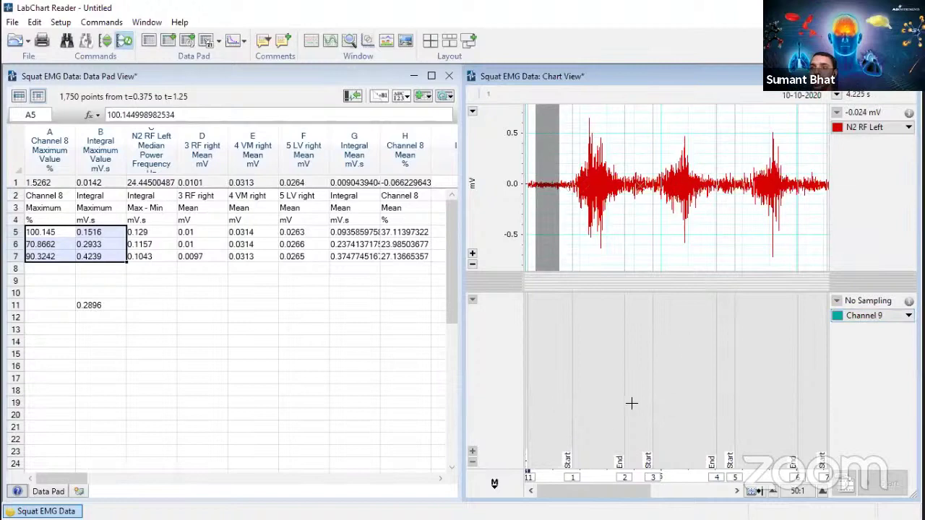
- Start a Digital Filter calculation on Channel 9 with N2 RF Left as source channel and Band-pass as filter type
{"action": "left_click", "coordinate": [880, 320]}
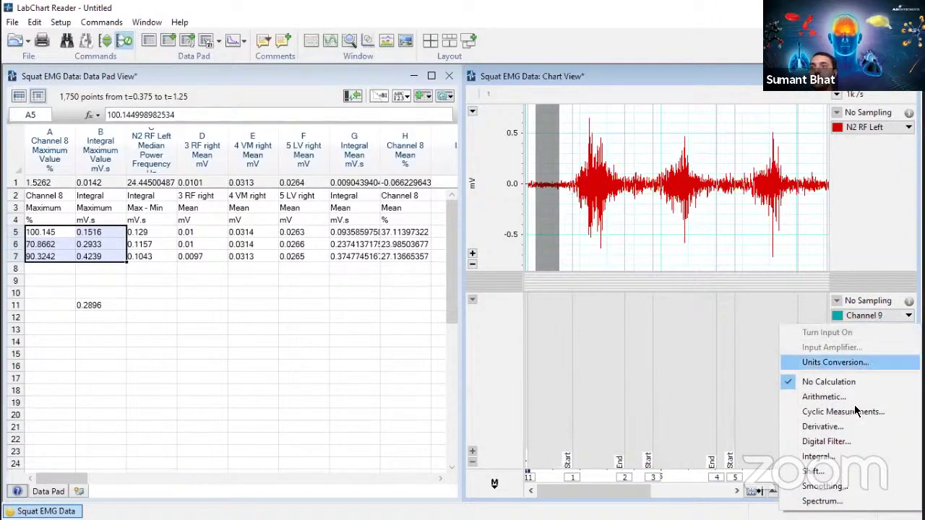
{"action": "left_click", "coordinate": [855, 444]}
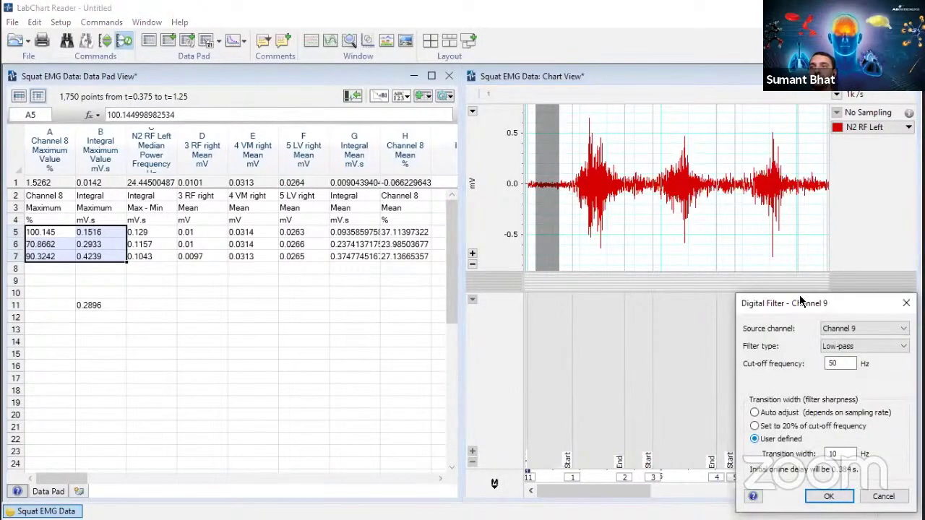
{"action": "left_click_drag", "start_coordinate": [764, 305], "coordinate": [535, 245]}
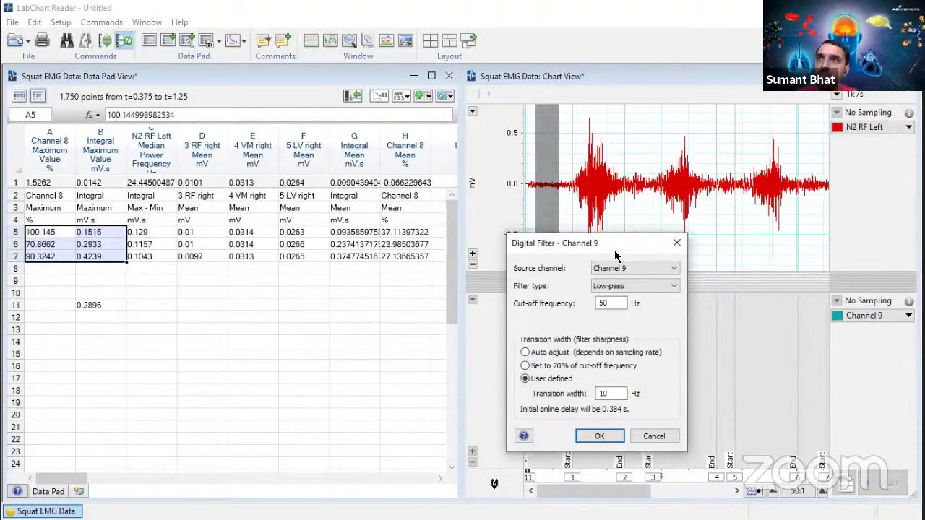
{"action": "left_click", "coordinate": [650, 269]}
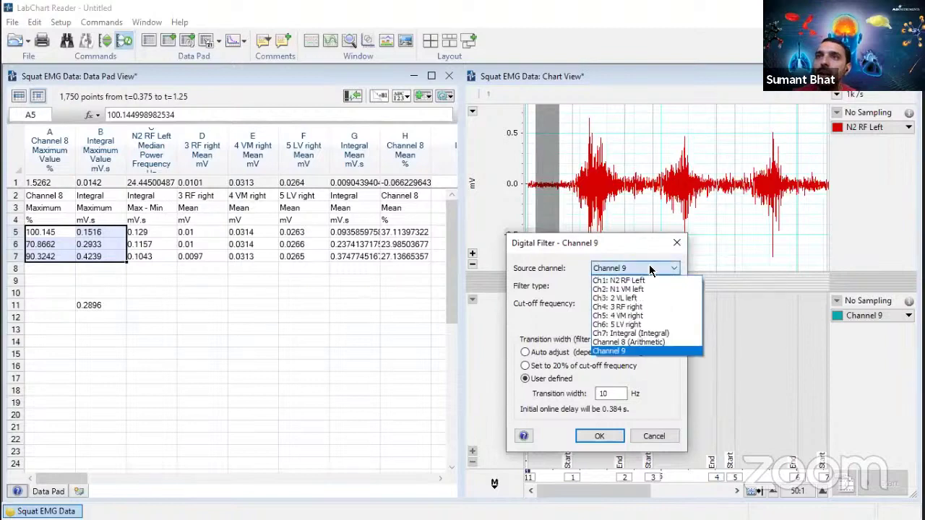
{"action": "left_click", "coordinate": [648, 280]}
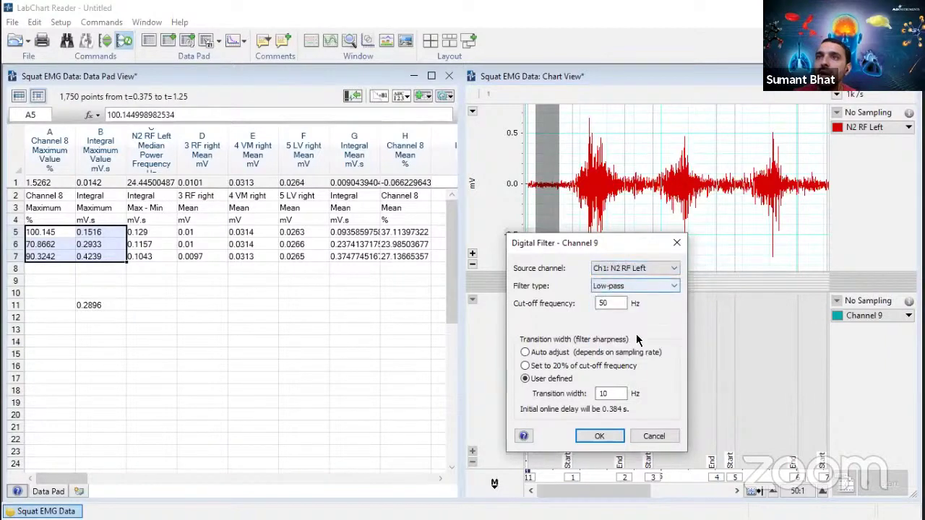
{"action": "left_click", "coordinate": [668, 288]}
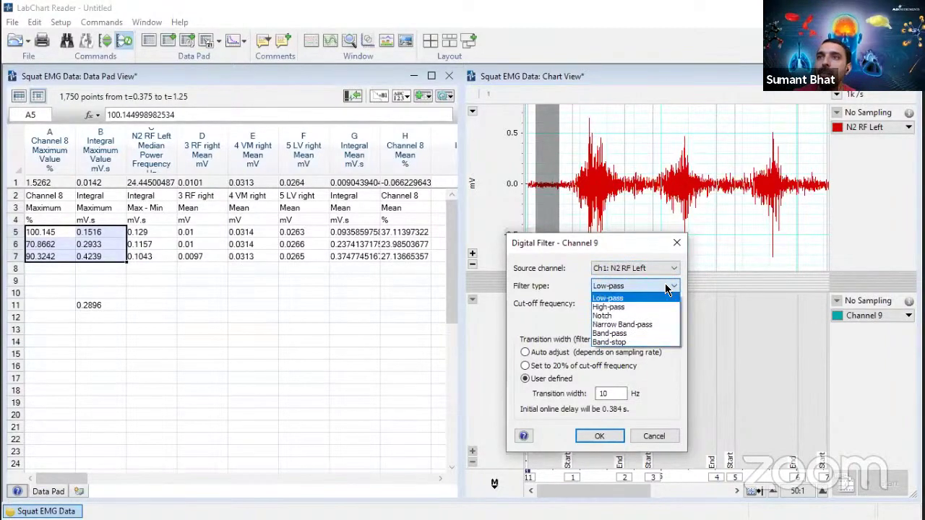
{"action": "left_click", "coordinate": [648, 336]}
- Set the band-pass filter's low cut-off to 75 Hz and high cut-off to 150 Hz and apply it to Channel 9
{"action": "left_click_drag", "start_coordinate": [622, 321], "coordinate": [585, 321]}
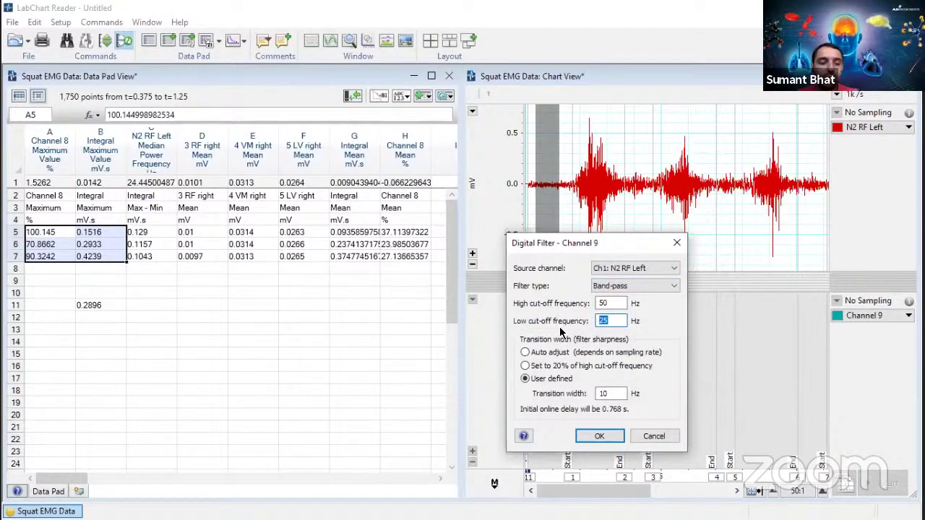
{"action": "type", "text": "75"}
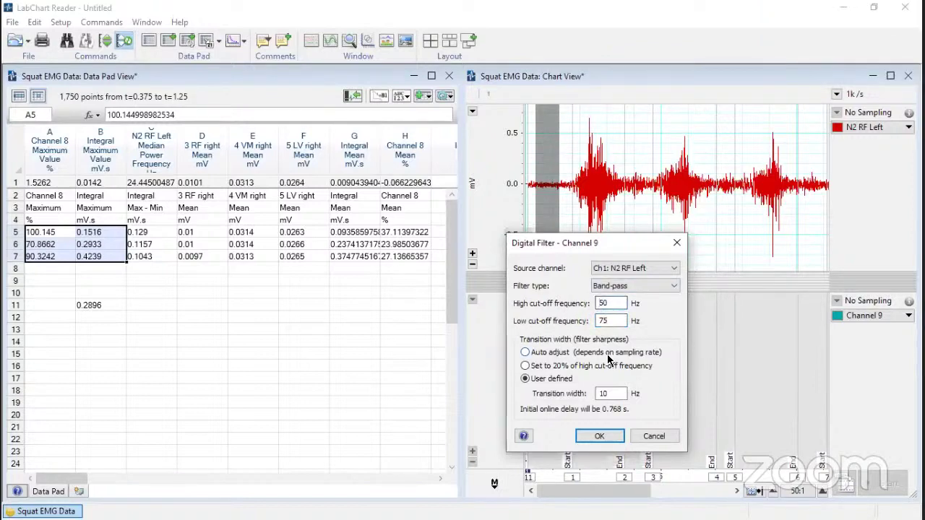
{"action": "type", "text": "1"}
{"action": "left_click", "coordinate": [600, 437]}
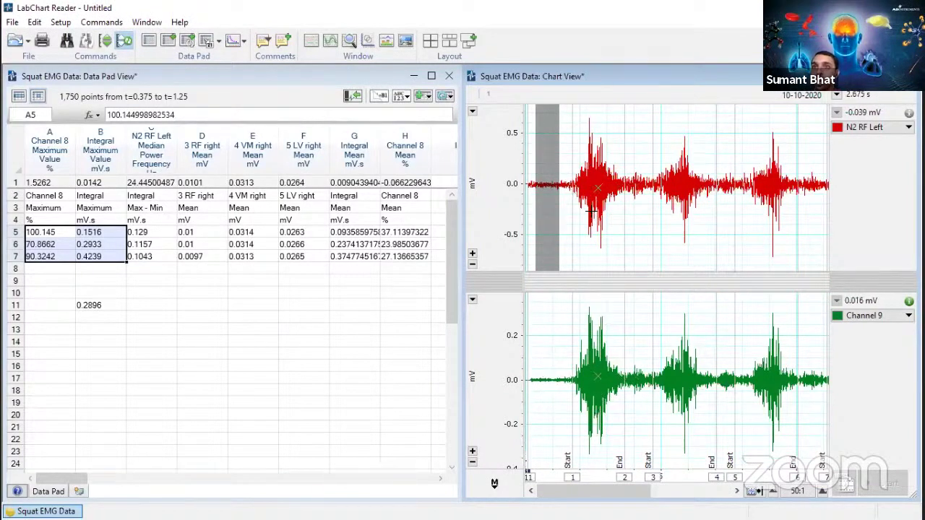
- Select the first N2 RF Left burst from about 1.55 to 3.6 s and add another channel below Channel 9
{"action": "left_click_drag", "start_coordinate": [567, 139], "coordinate": [622, 194]}
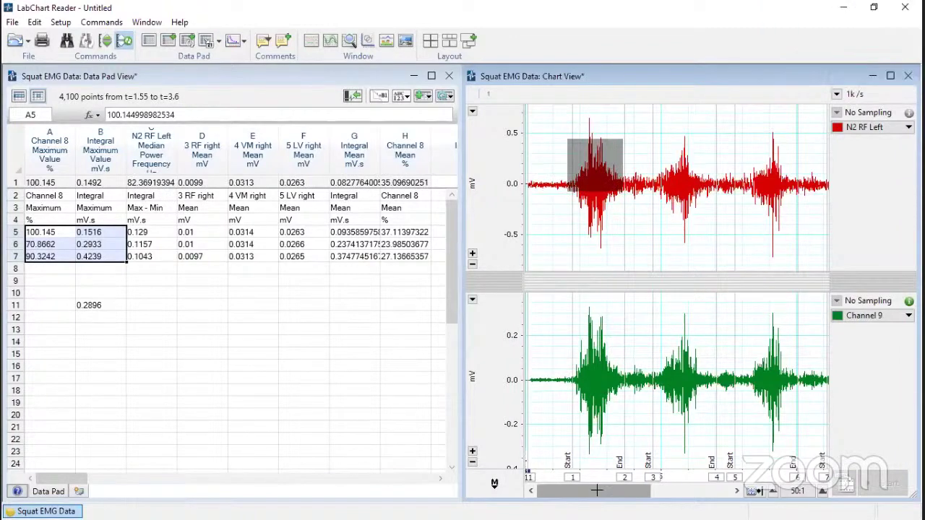
{"action": "right_click", "coordinate": [613, 413]}
{"action": "left_click", "coordinate": [663, 381]}
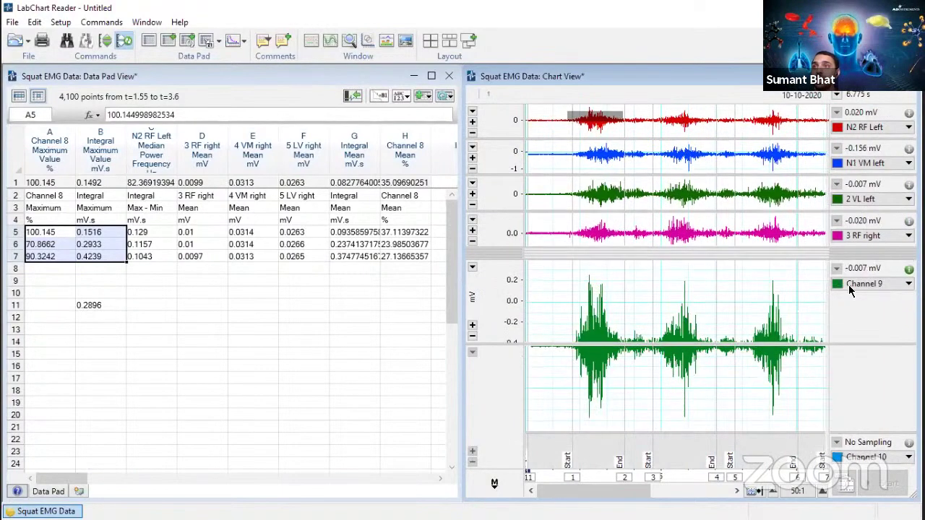
- Rename Channel 9 as 75-150
{"action": "left_click", "coordinate": [871, 283]}
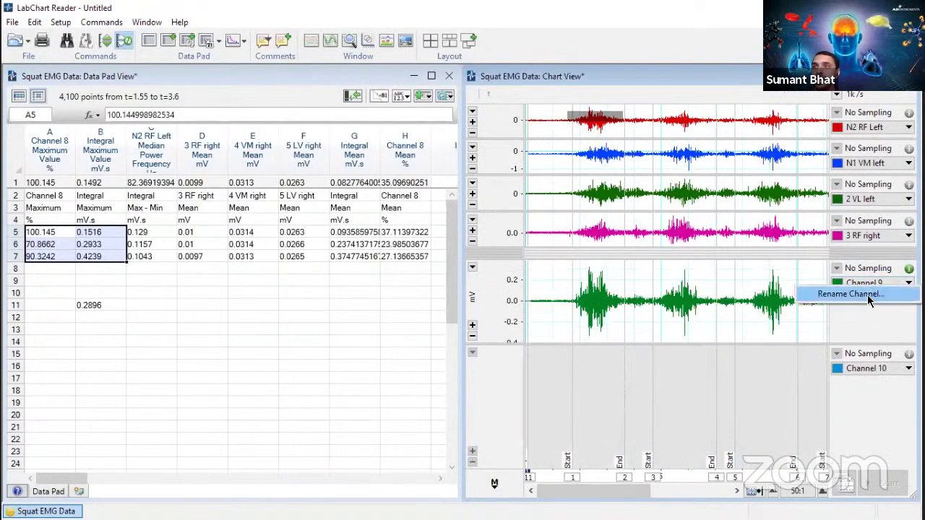
{"action": "left_click", "coordinate": [851, 294]}
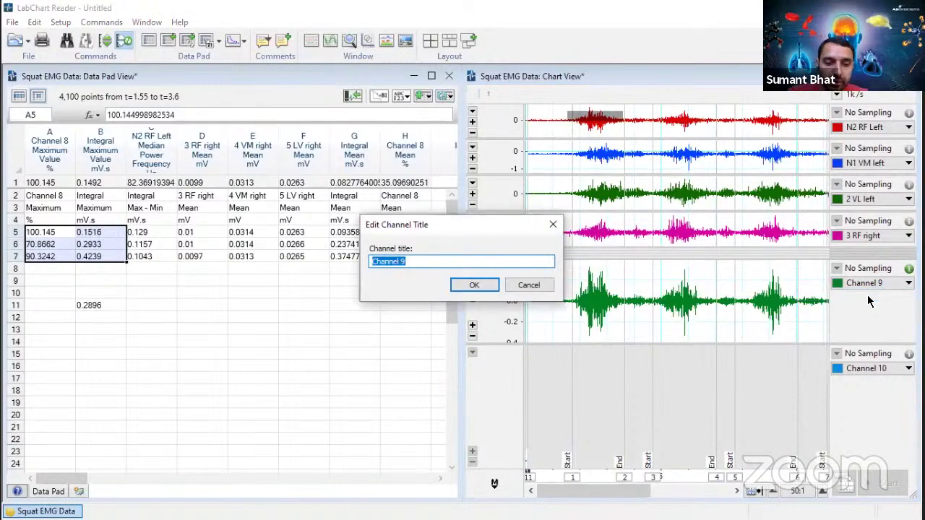
{"action": "type", "text": "75-150"}
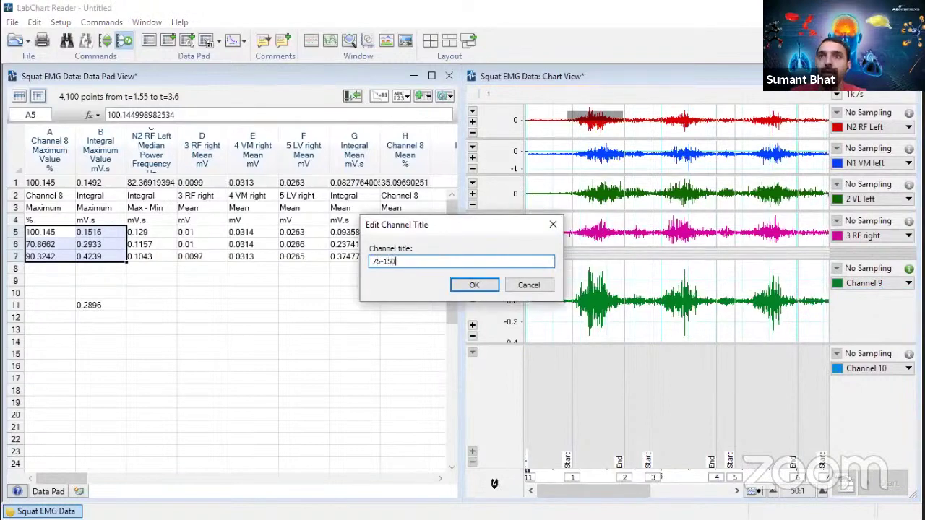
{"action": "left_click", "coordinate": [485, 286]}
- Start a Digital Filter calculation on Channel 10 with N2 RF Left as source channel and Band-pass as filter type
{"action": "left_click", "coordinate": [875, 370]}
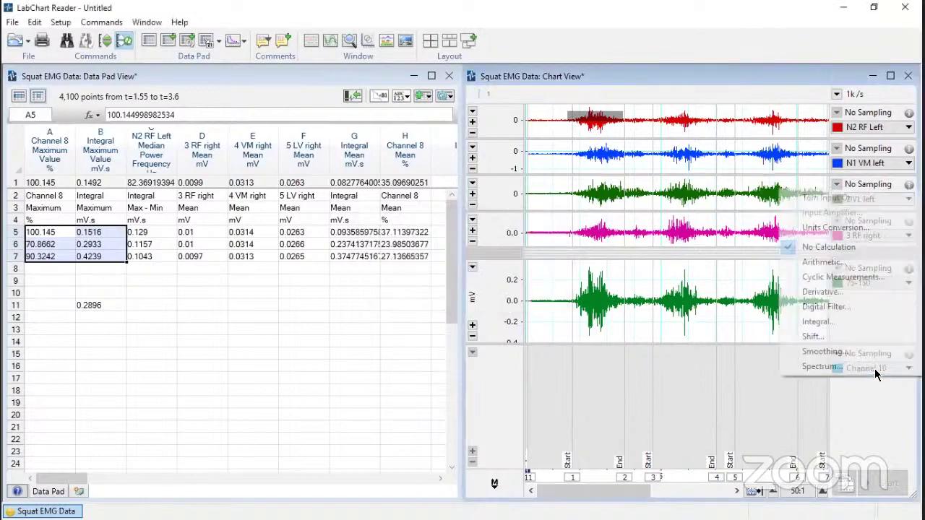
{"action": "left_click", "coordinate": [872, 307]}
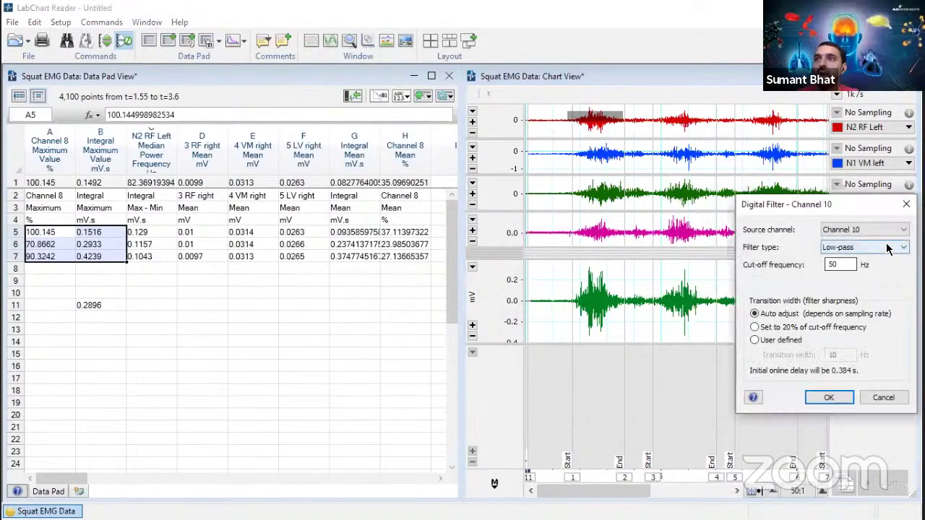
{"action": "left_click", "coordinate": [878, 230]}
{"action": "left_click", "coordinate": [875, 243]}
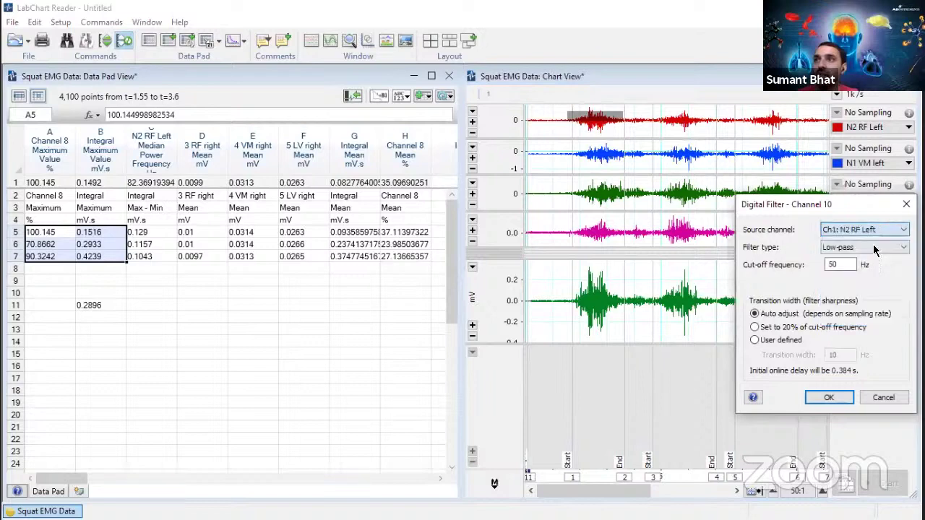
{"action": "left_click", "coordinate": [879, 248]}
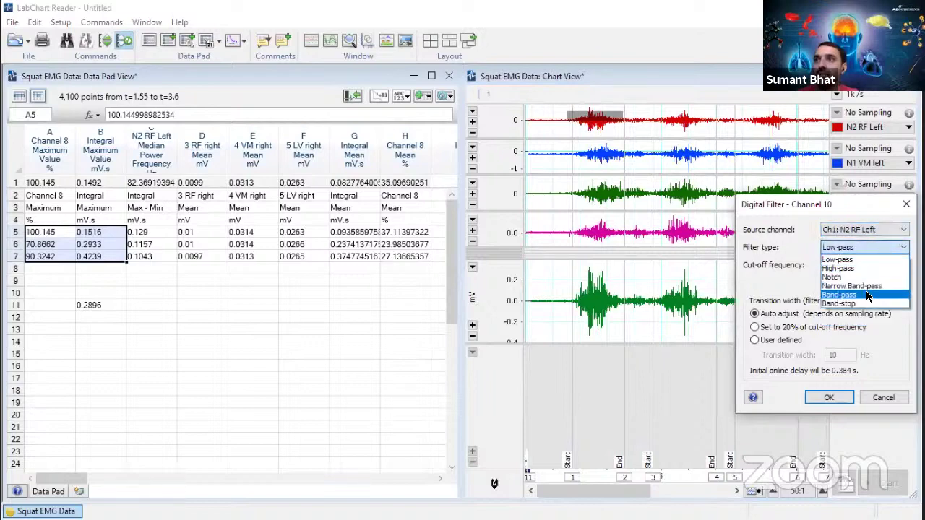
{"action": "left_click", "coordinate": [867, 296]}
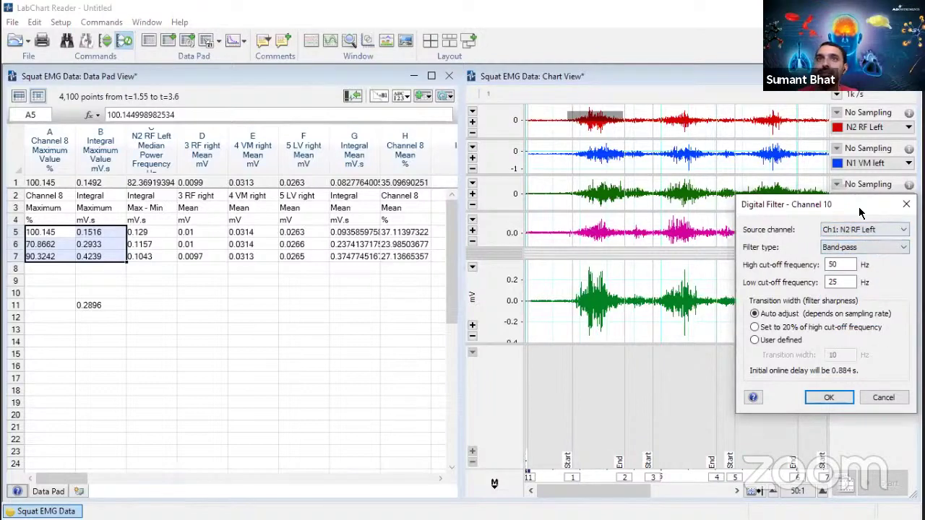
{"action": "left_click_drag", "start_coordinate": [860, 211], "coordinate": [459, 183]}
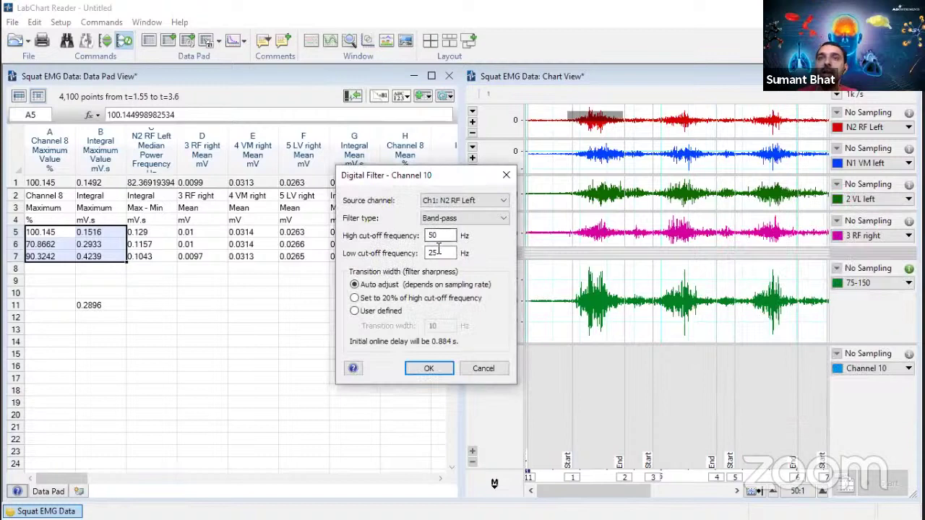
- Try to apply the band-pass filter to Channel 10 with a high cut-off of 10 Hz and a low cut-off of 35 Hz
{"action": "key", "text": "Tab"}
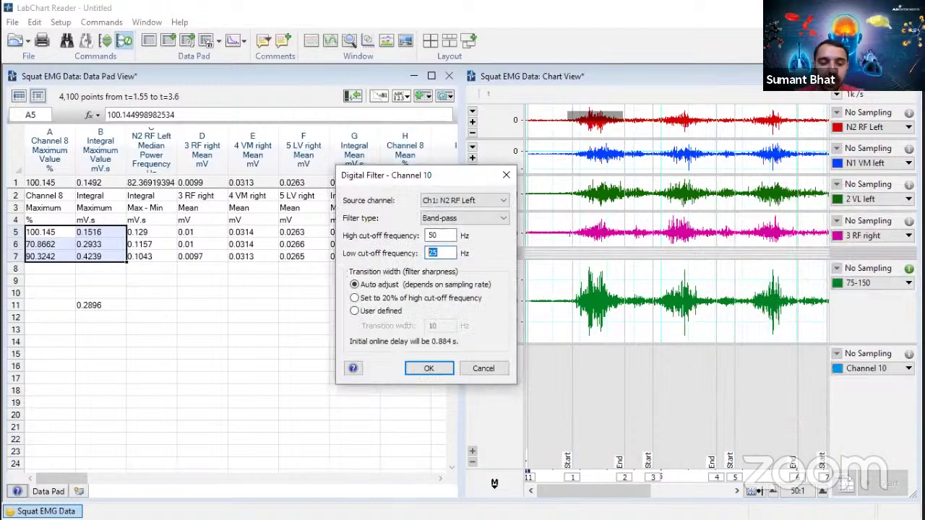
{"action": "type", "text": "150"}
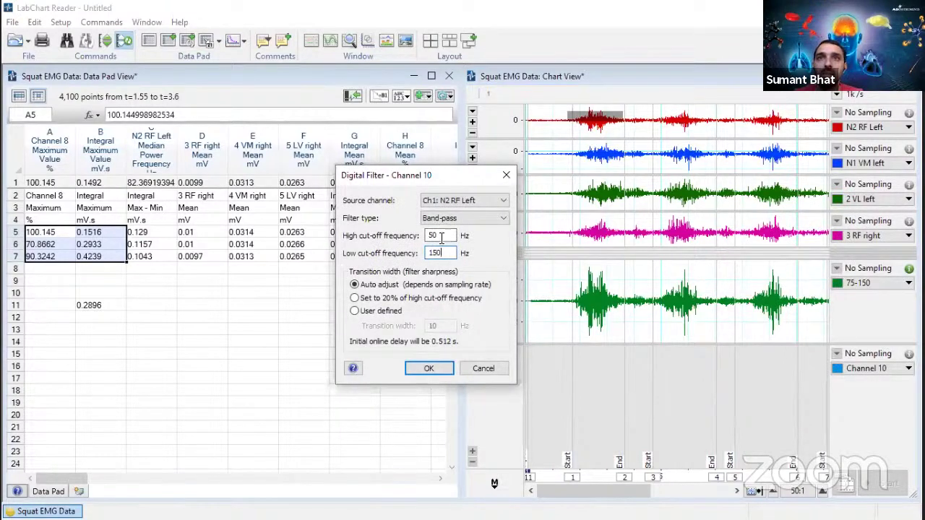
{"action": "left_click_drag", "start_coordinate": [444, 253], "coordinate": [417, 253]}
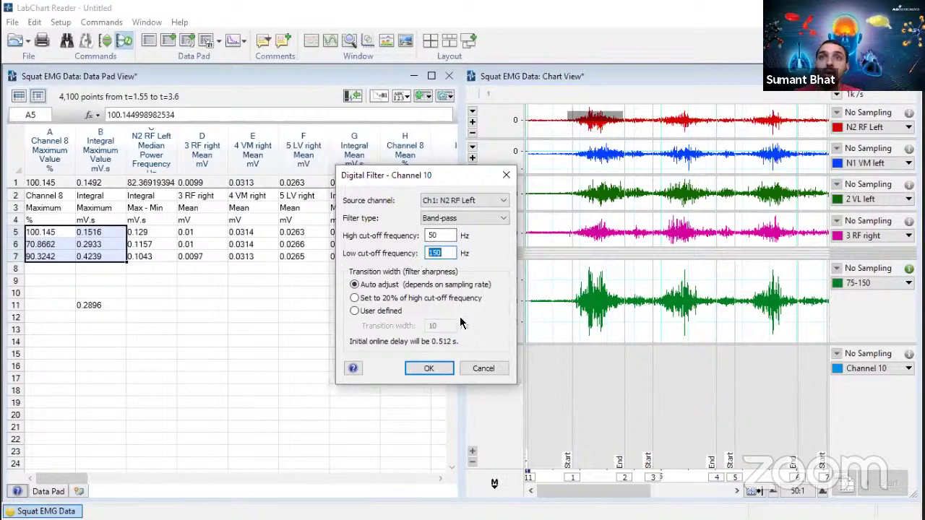
{"action": "double_click", "coordinate": [438, 236]}
{"action": "type", "text": "10"}
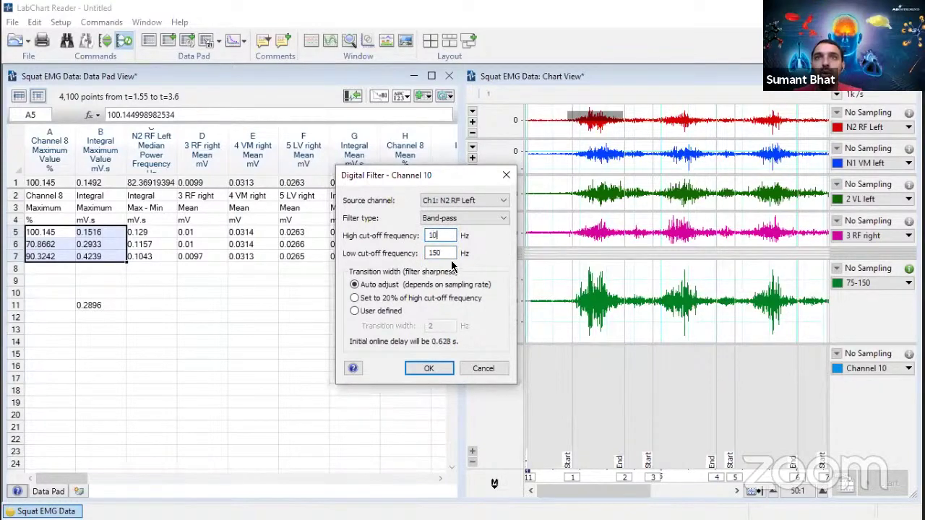
{"action": "left_click_drag", "start_coordinate": [432, 253], "coordinate": [396, 257]}
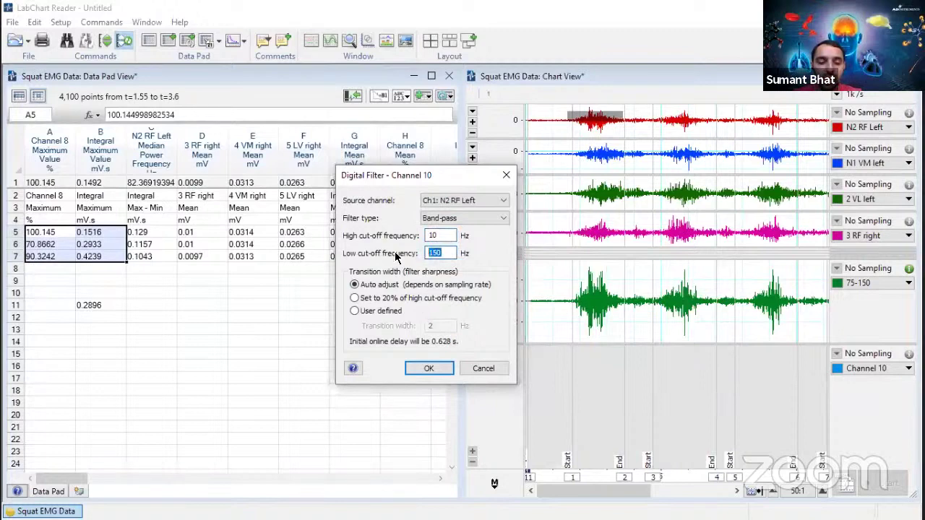
{"action": "type", "text": "35"}
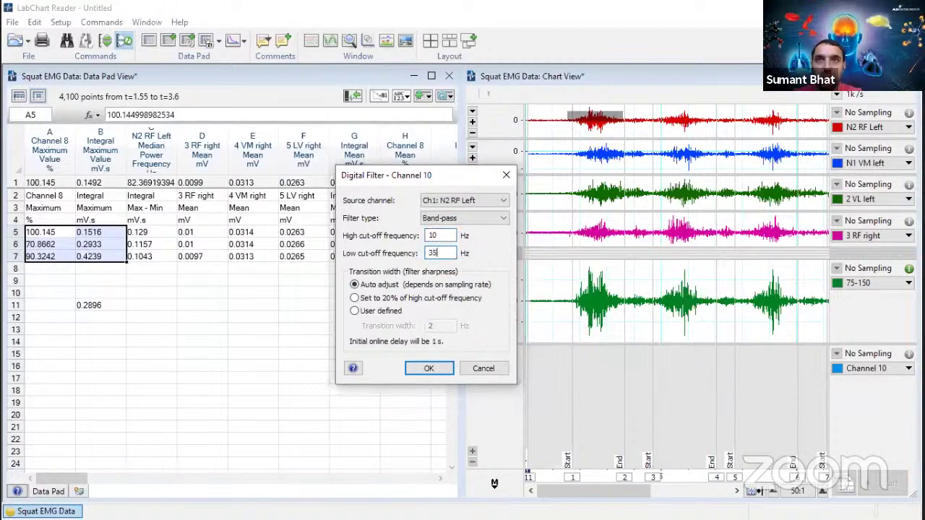
{"action": "left_click", "coordinate": [427, 369]}
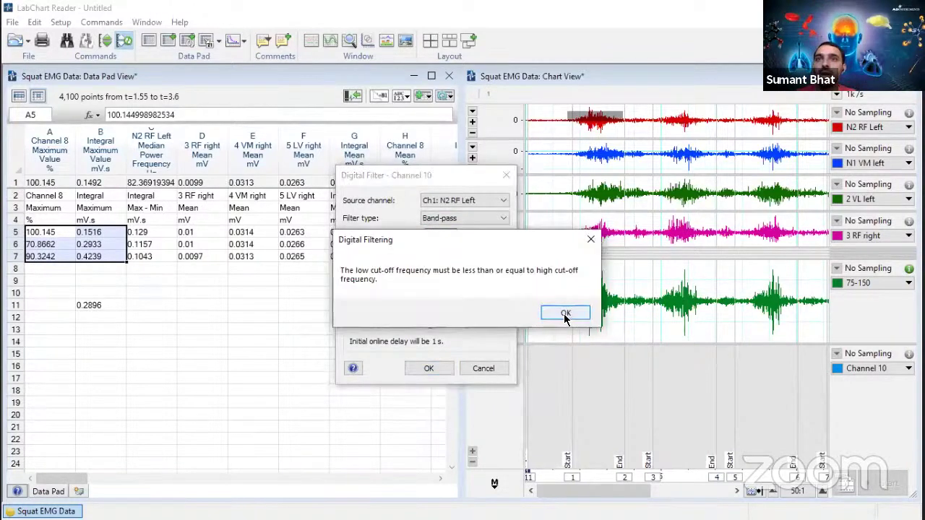
{"action": "key", "text": "Return"}
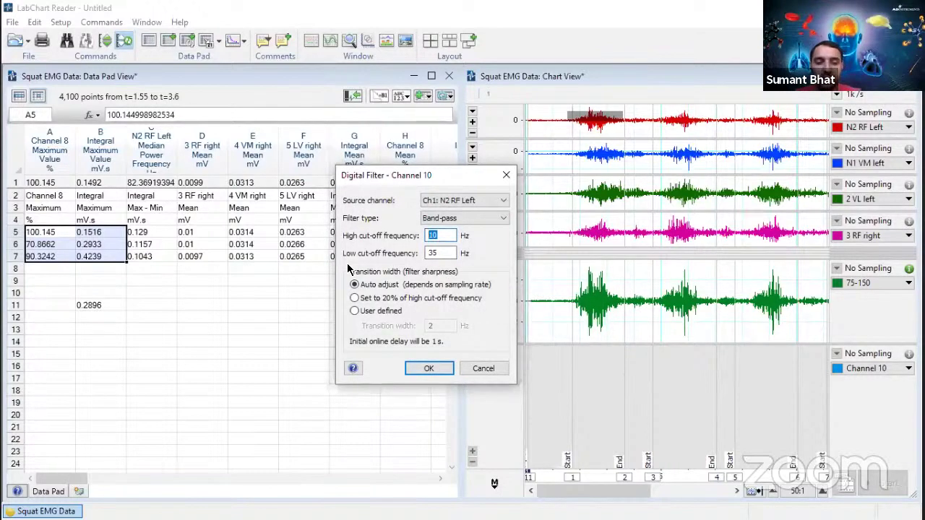
- Try to apply the Channel 10 filter with the high cut-off frequency set to 25 Hz
{"action": "type", "text": "25"}
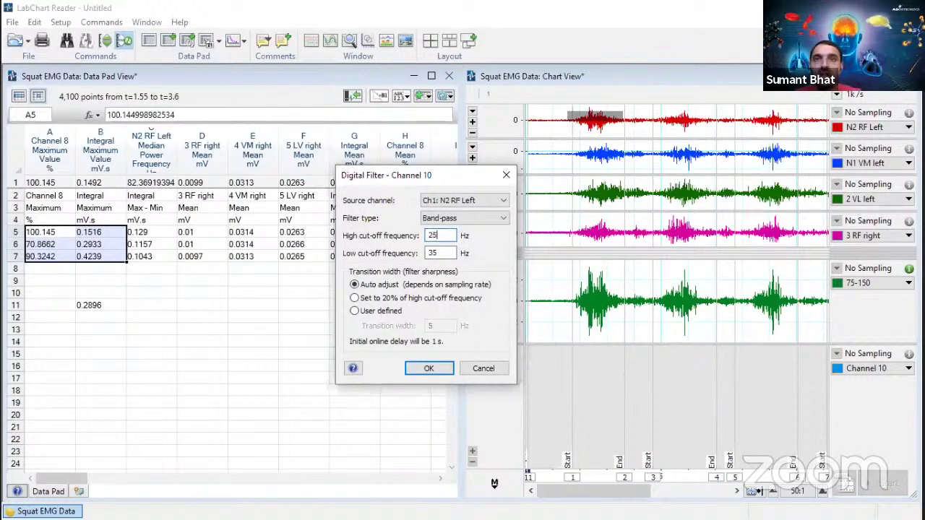
{"action": "left_click", "coordinate": [435, 370]}
{"action": "key", "text": "Return"}
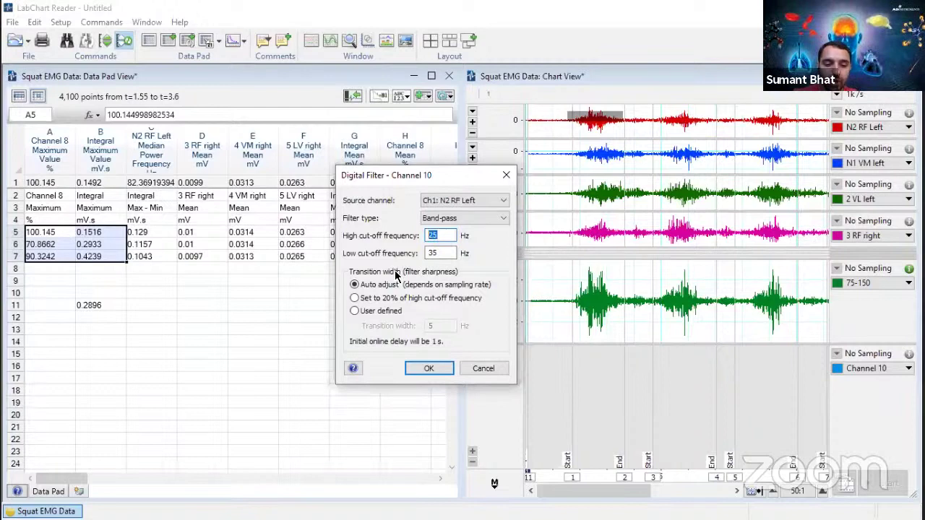
- Set the high cut-off to 35 Hz and low cut-off to 10 Hz, apply the filter to Channel 10 and auto scale the traces
{"action": "type", "text": "35"}
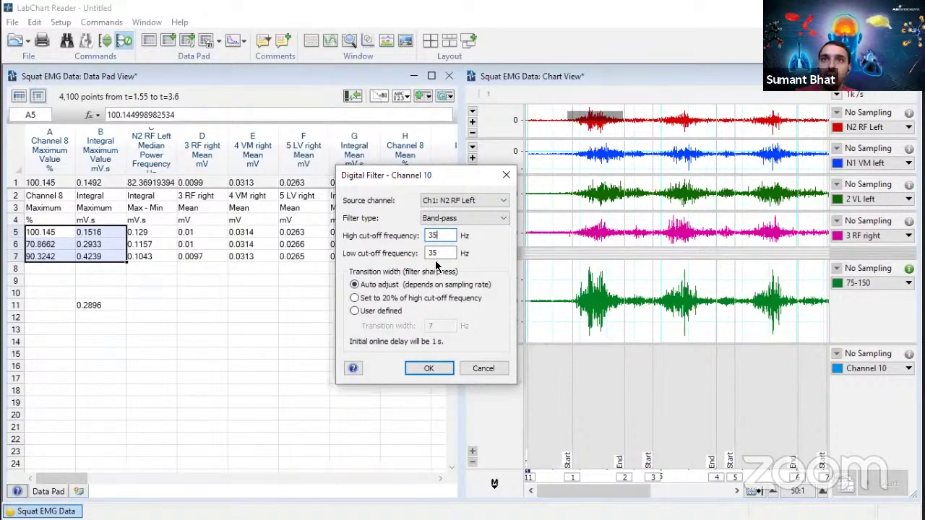
{"action": "key", "text": "Tab"}
{"action": "type", "text": "10"}
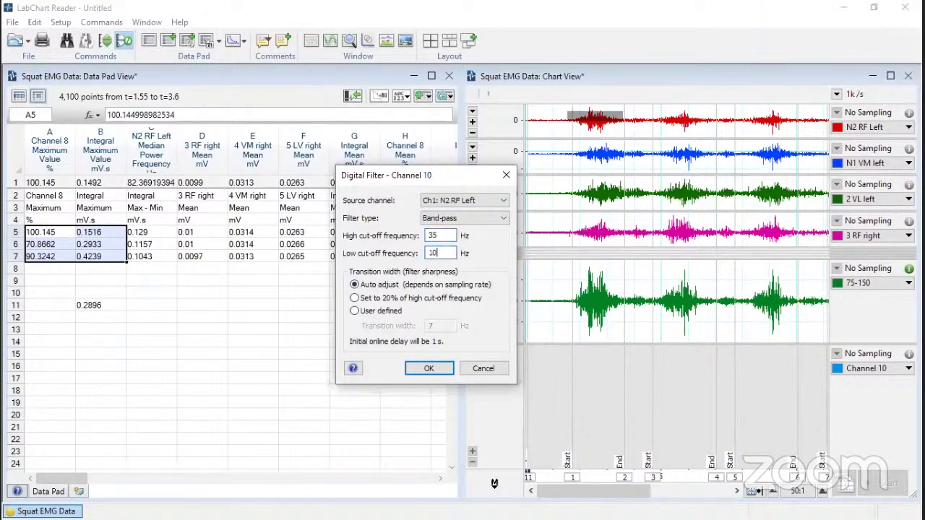
{"action": "left_click", "coordinate": [425, 368]}
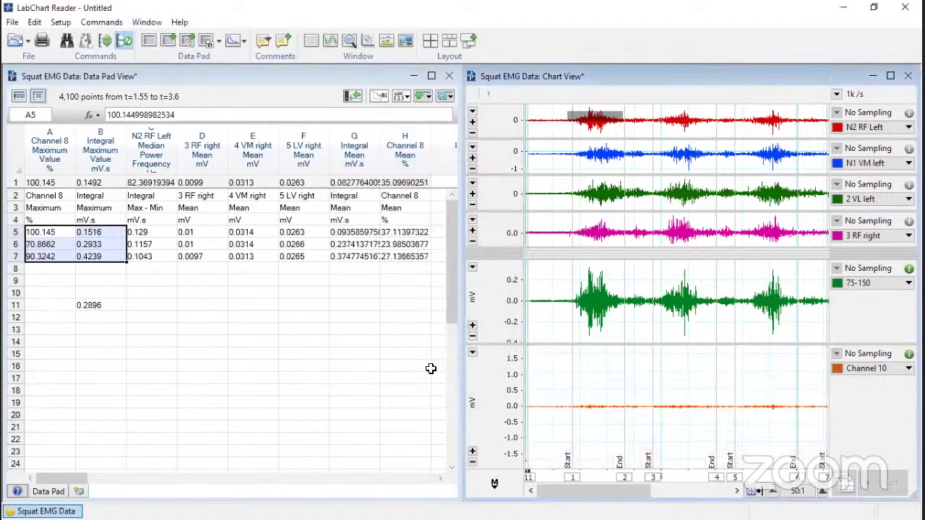
{"action": "left_click", "coordinate": [749, 492]}
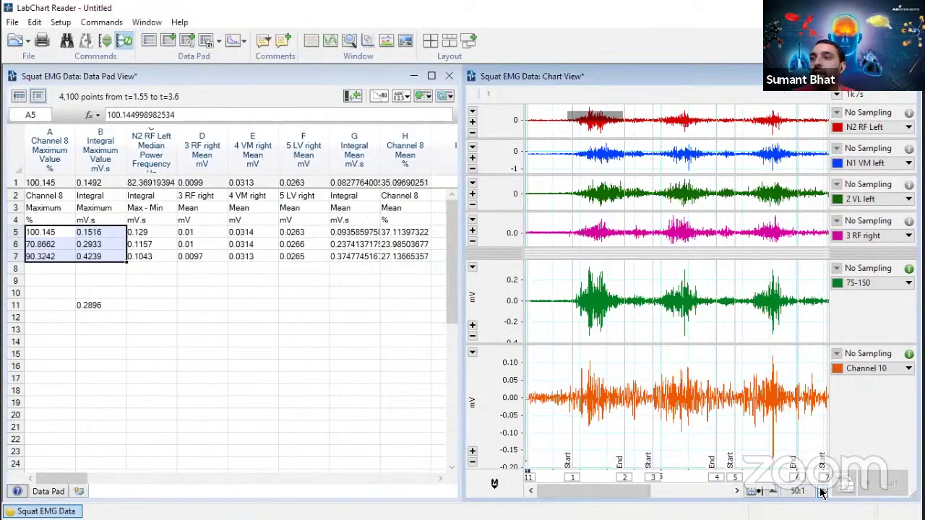
- Examine the filtered waveforms around 2.4 to 2.8 s of the first burst at a horizontal compression of 2:1
{"action": "left_click", "coordinate": [738, 492]}
{"action": "left_click", "coordinate": [738, 492]}
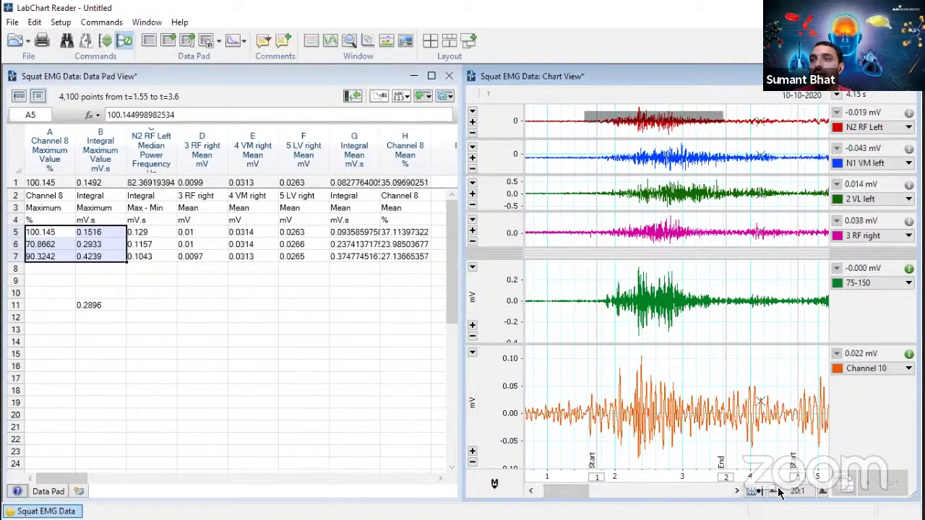
{"action": "left_click", "coordinate": [823, 492]}
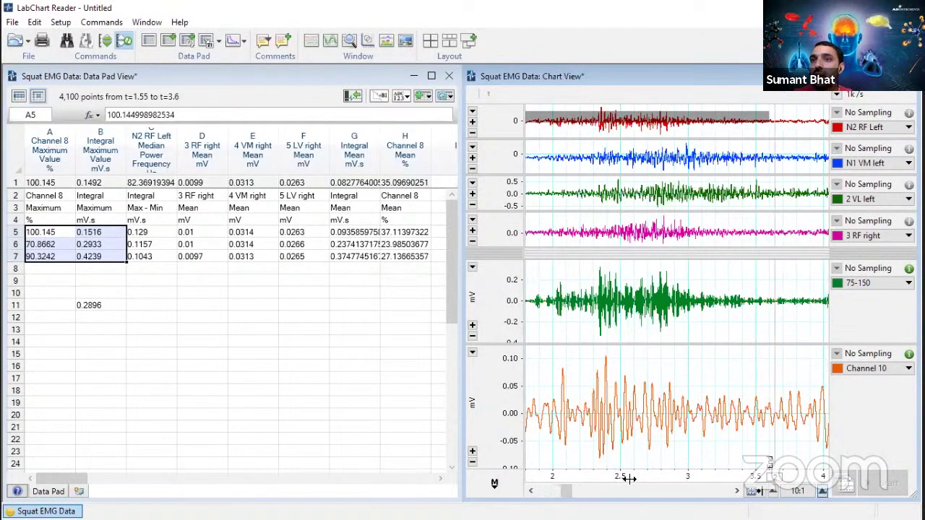
{"action": "left_click", "coordinate": [823, 493]}
{"action": "left_click", "coordinate": [531, 491]}
{"action": "left_click", "coordinate": [530, 491]}
{"action": "left_click", "coordinate": [530, 491]}
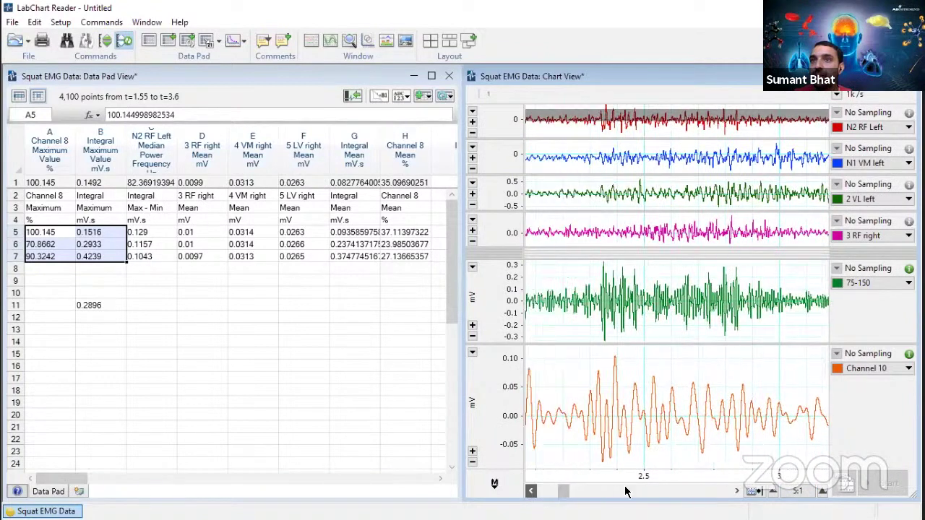
{"action": "left_click", "coordinate": [530, 492]}
{"action": "left_click", "coordinate": [823, 493]}
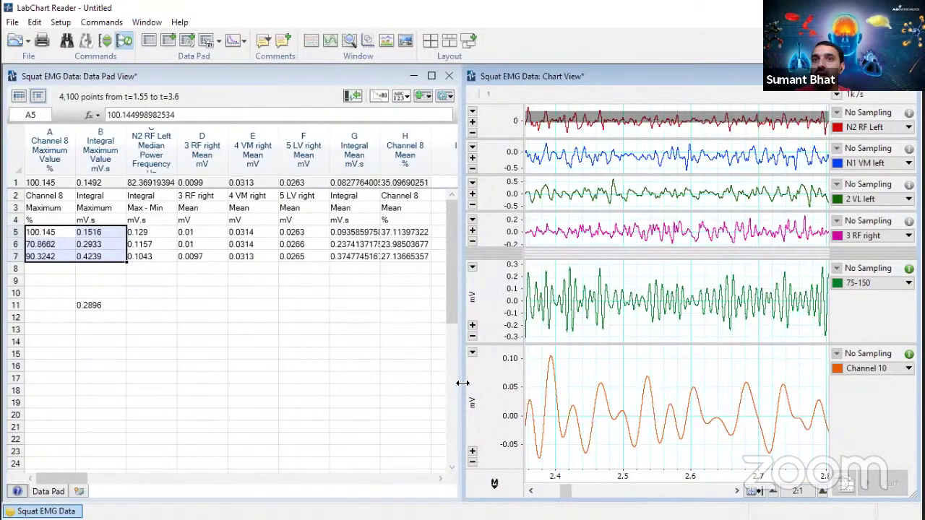
- Widen the Chart View over the Data Pad and enlarge the N2 RF Left channel so it covers the other unfiltered channels
{"action": "left_click_drag", "start_coordinate": [226, 370], "coordinate": [195, 370]}
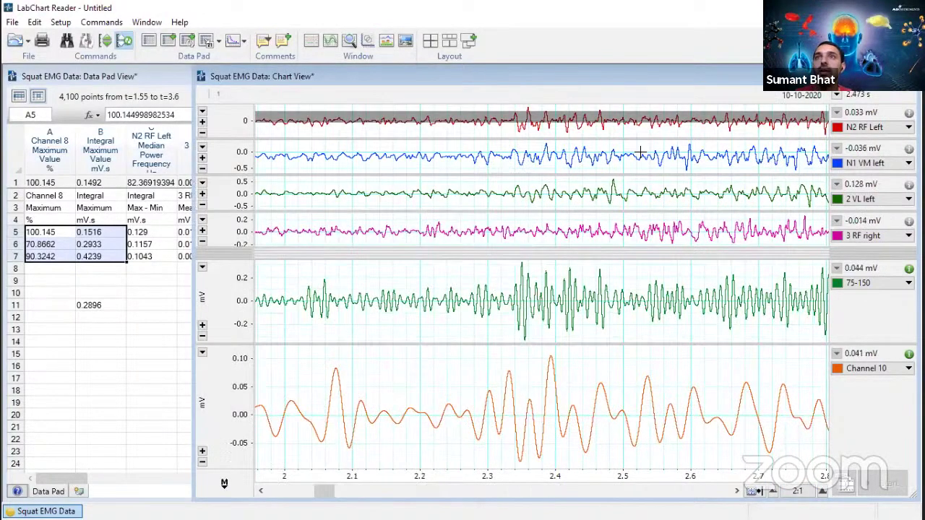
{"action": "left_click_drag", "start_coordinate": [657, 247], "coordinate": [658, 260]}
{"action": "left_click", "coordinate": [624, 227]}
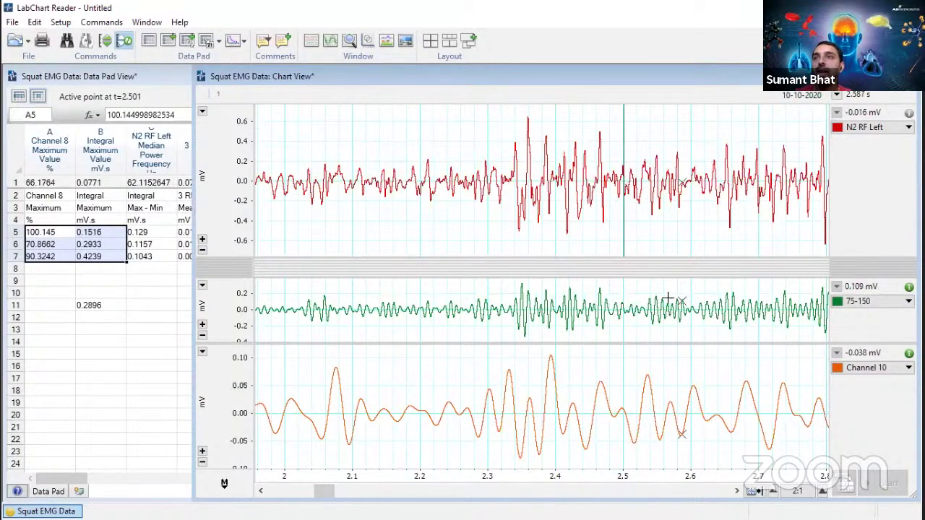
- Rename Channel 10 as 10-35
{"action": "left_click", "coordinate": [907, 368]}
{"action": "left_click", "coordinate": [847, 377]}
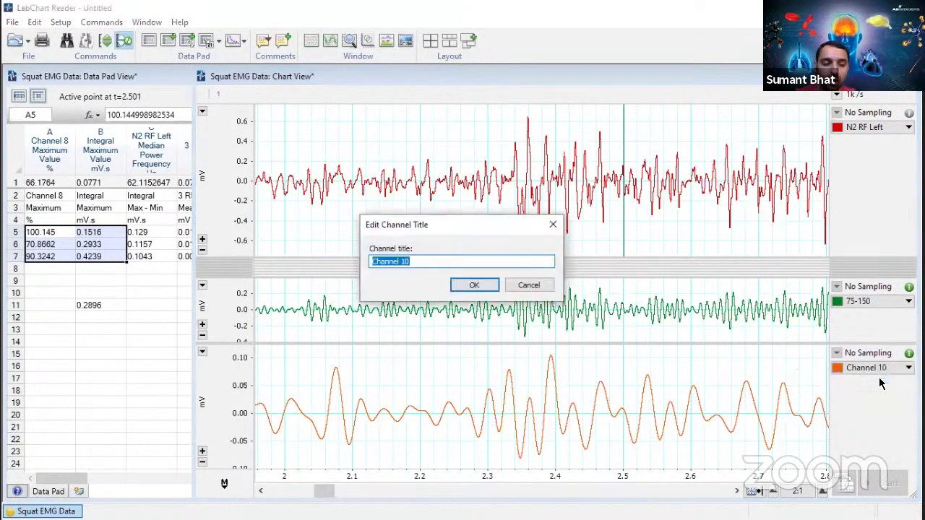
{"action": "type", "text": "10-35"}
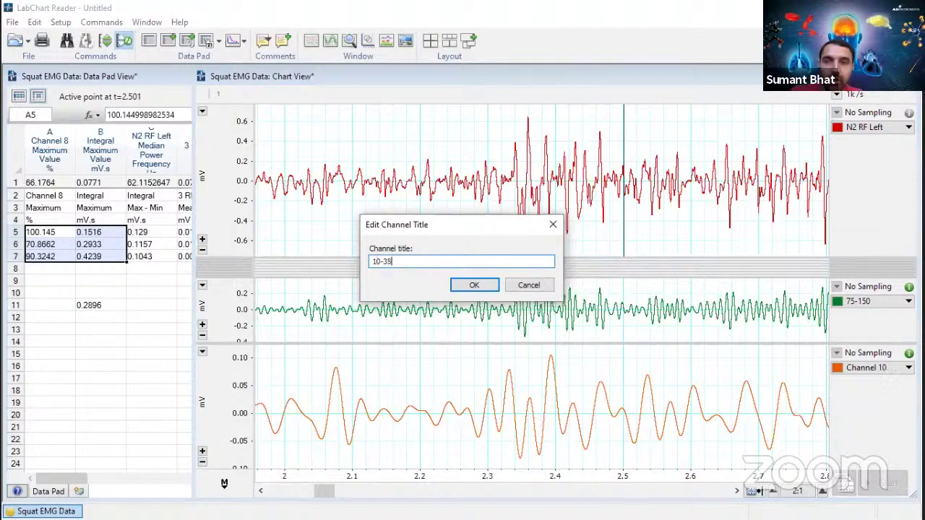
{"action": "left_click", "coordinate": [471, 285]}
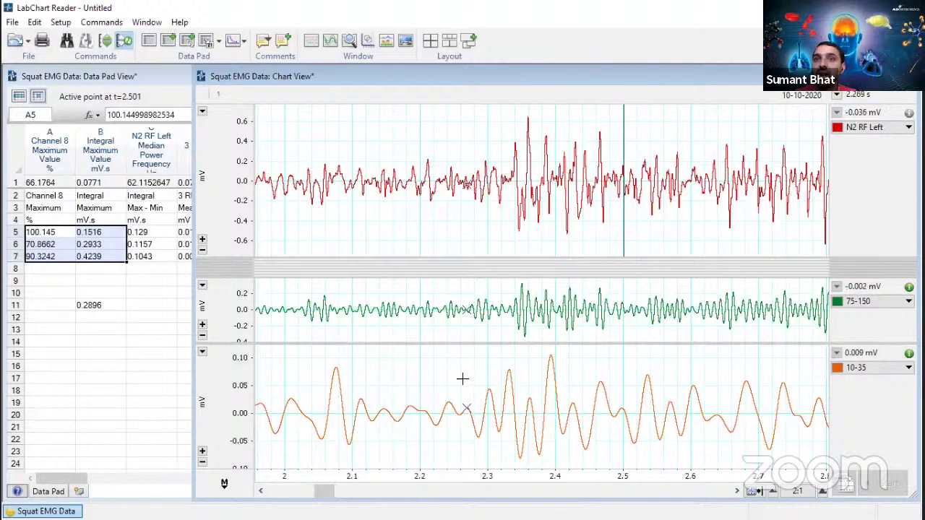
- Highlight the 10-35 trace from about 2.26 to 2.377 s, and the N2 RF Left spike from about 2.345 to 2.375 s
{"action": "left_click_drag", "start_coordinate": [460, 380], "coordinate": [536, 477]}
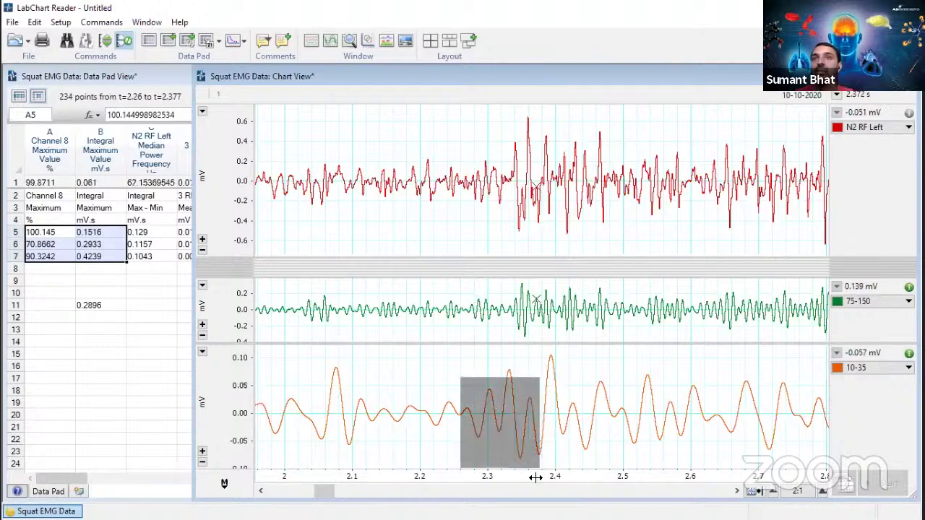
{"action": "left_click", "coordinate": [524, 136]}
{"action": "left_click_drag", "start_coordinate": [518, 107], "coordinate": [538, 240]}
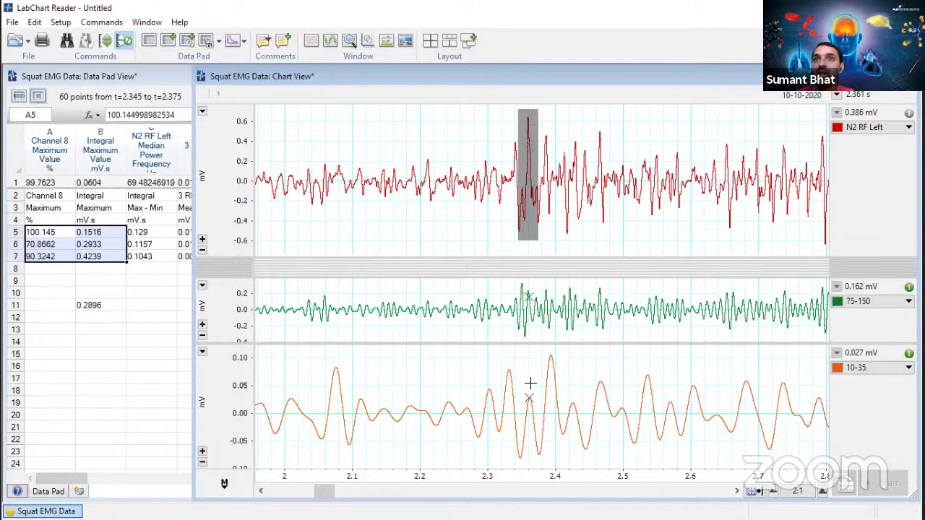
- Highlight the 10-35 wave from about 2.349 to 2.379 s and, at 1:1 compression, the N2 RF Left dip from about 2.345 to 2.359 s
{"action": "left_click", "coordinate": [522, 420]}
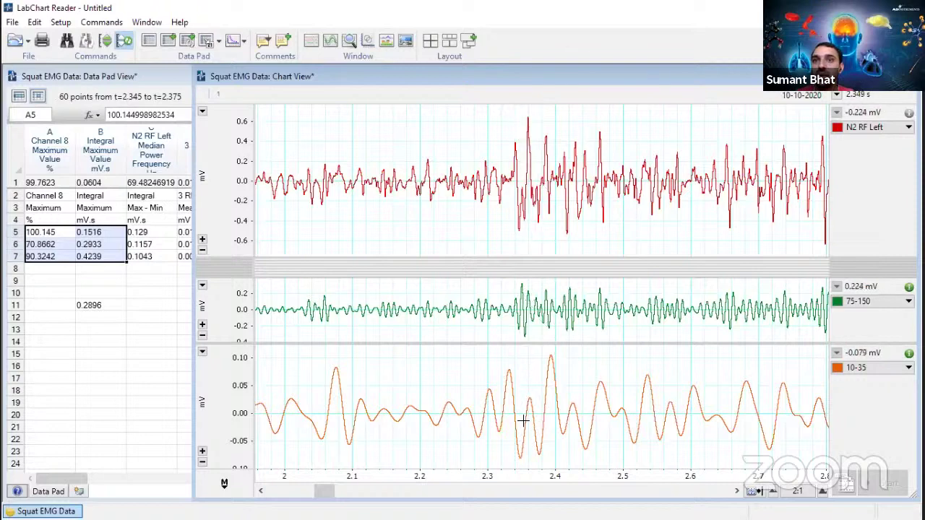
{"action": "left_click_drag", "start_coordinate": [523, 420], "coordinate": [540, 458]}
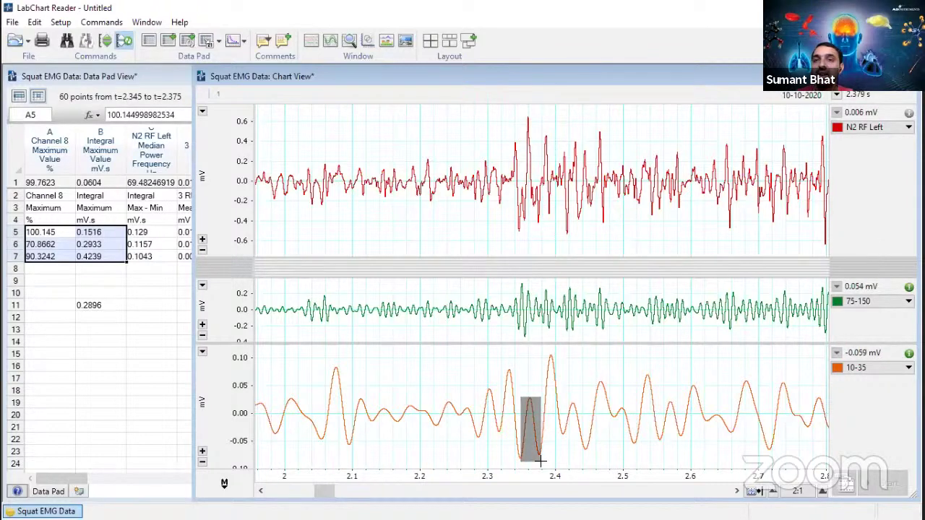
{"action": "left_click", "coordinate": [822, 495]}
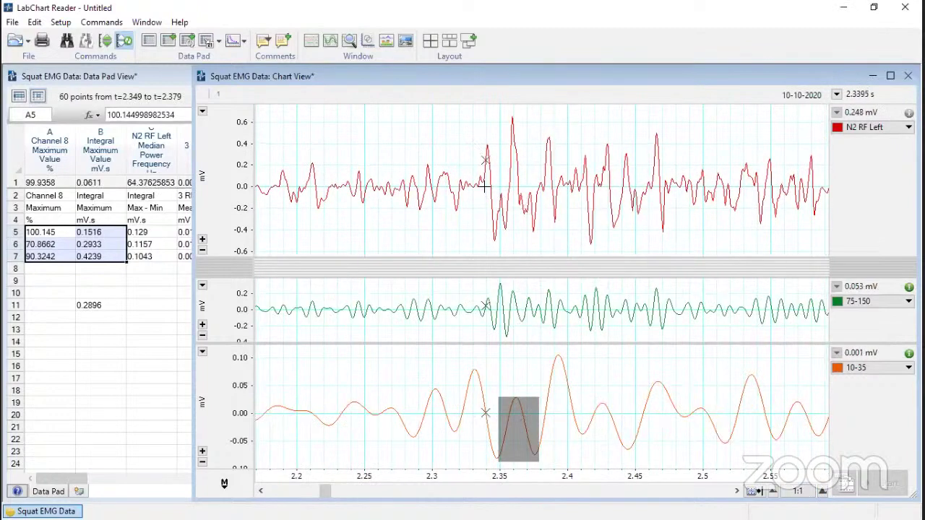
{"action": "left_click_drag", "start_coordinate": [493, 190], "coordinate": [511, 258]}
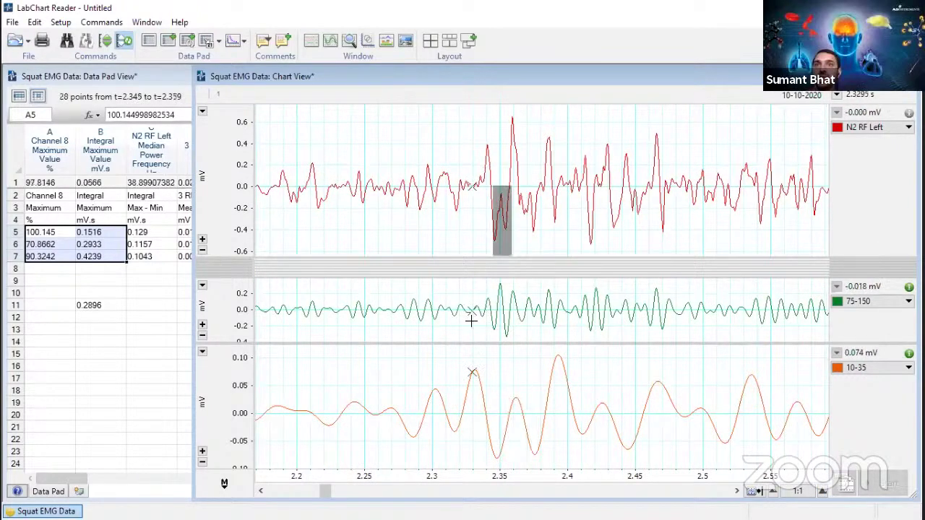
- Highlight the 75-150 burst from about 2.342 to 2.356 s, and the 10-35 wave from about 2.3315 to 2.369 s
{"action": "left_click_drag", "start_coordinate": [489, 343], "coordinate": [506, 347]}
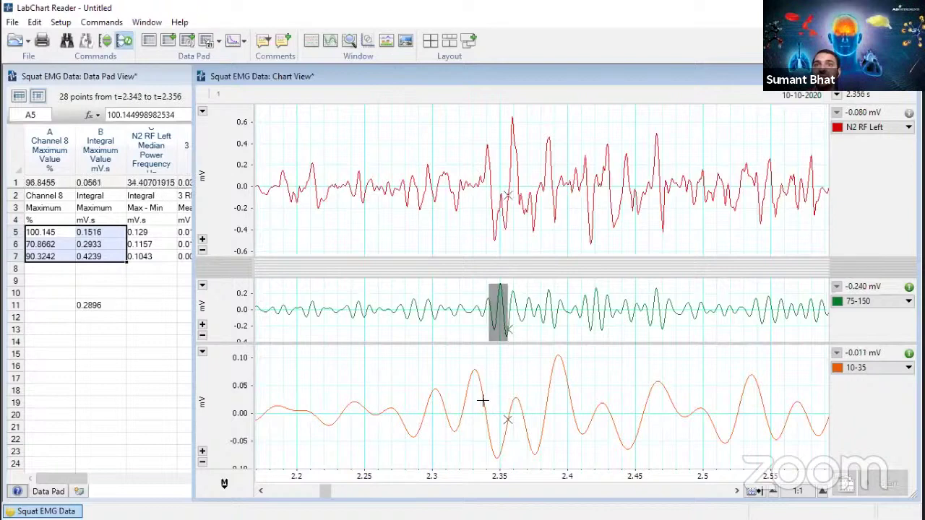
{"action": "left_click_drag", "start_coordinate": [475, 394], "coordinate": [526, 476]}
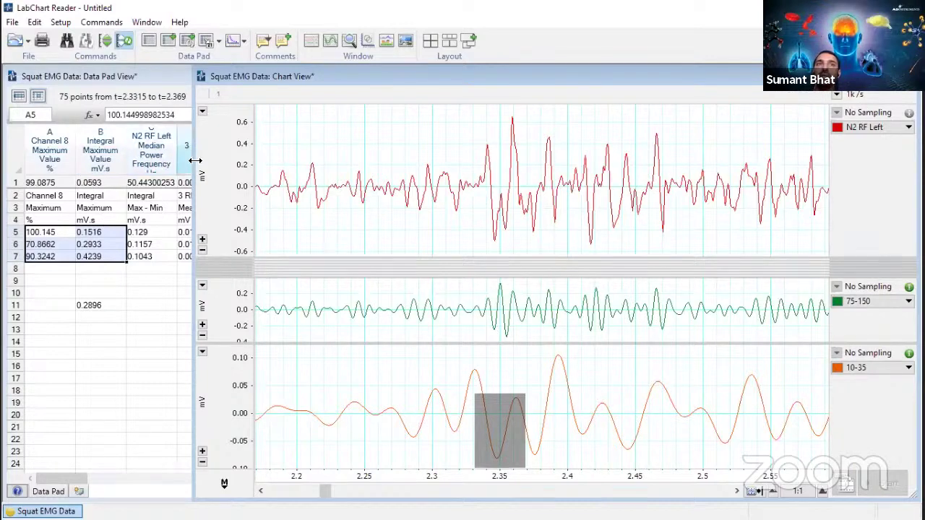
- Widen the Data Pad and set column D to the Spectrum Median Power Frequency of the 10-35 channel
{"action": "left_click_drag", "start_coordinate": [192, 162], "coordinate": [457, 162]}
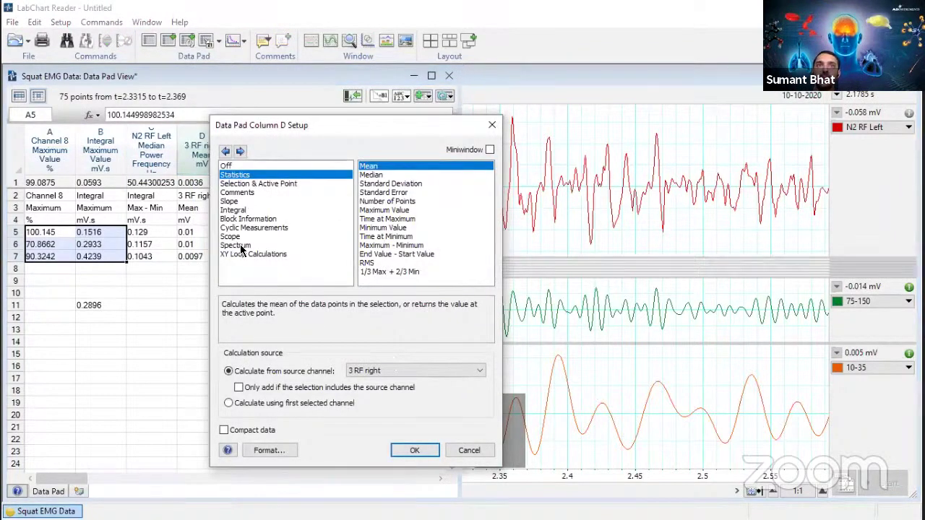
{"action": "left_click", "coordinate": [236, 247]}
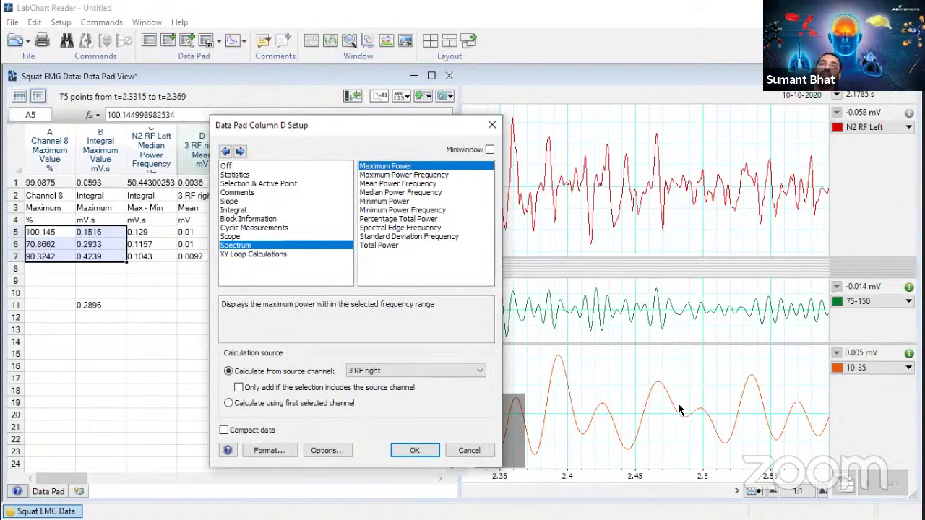
{"action": "left_click", "coordinate": [417, 192]}
{"action": "left_click", "coordinate": [422, 374]}
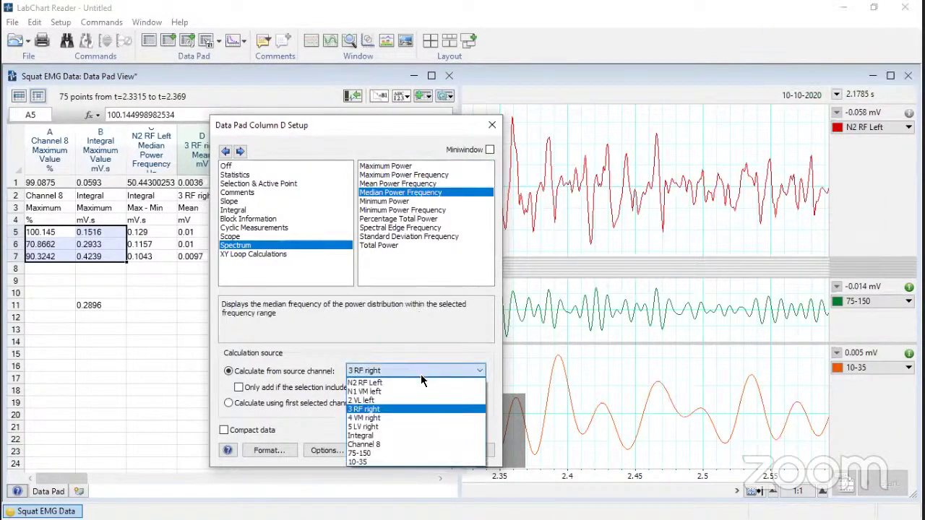
{"action": "left_click", "coordinate": [411, 463]}
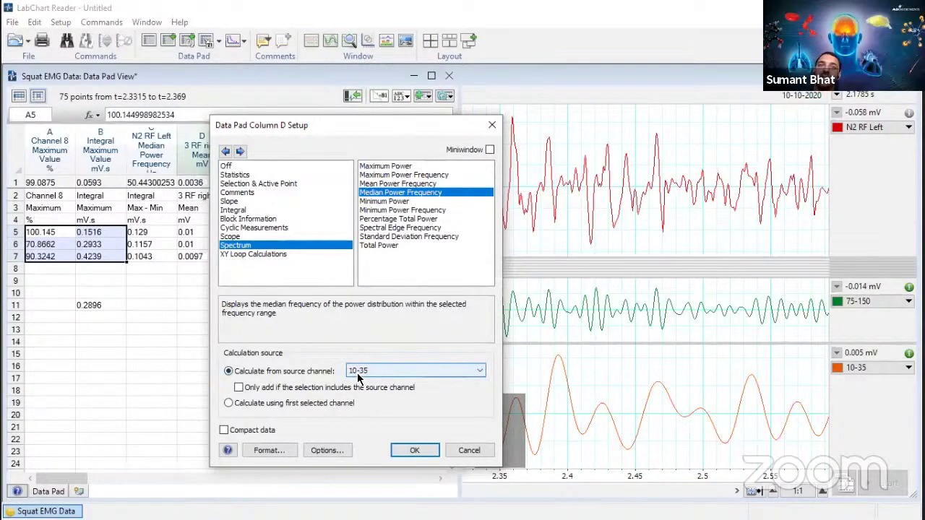
{"action": "left_click", "coordinate": [415, 451]}
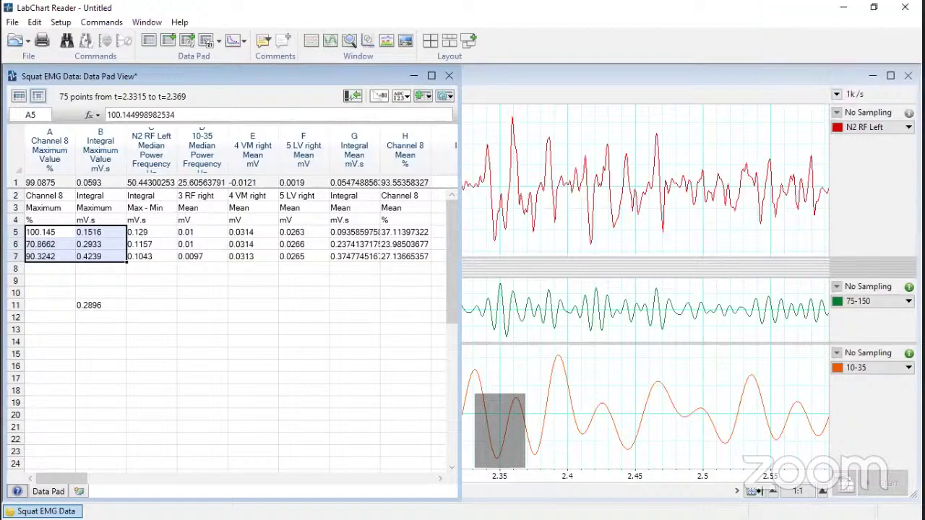
- Select all channels from about 2.378 to 2.4505 s and widen the Data Pad to read their values
{"action": "left_click_drag", "start_coordinate": [537, 476], "coordinate": [637, 476]}
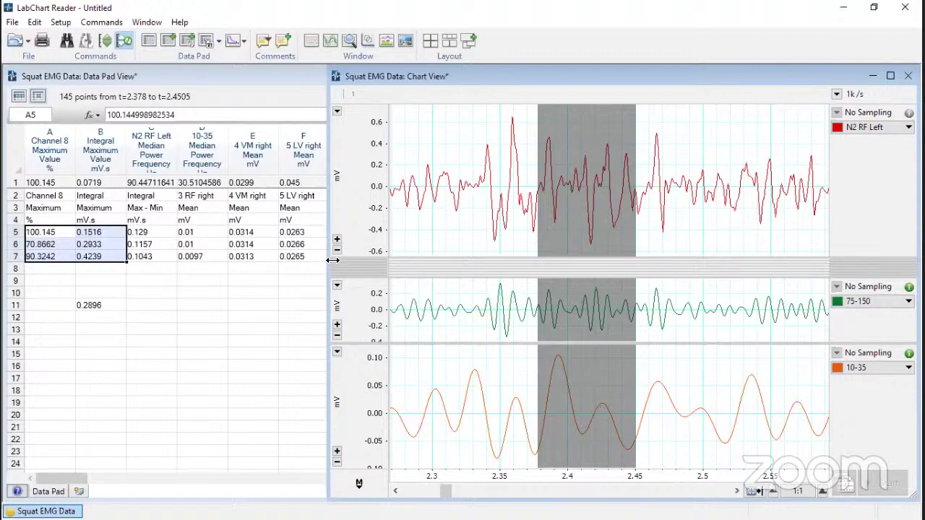
{"action": "left_click_drag", "start_coordinate": [332, 261], "coordinate": [457, 273]}
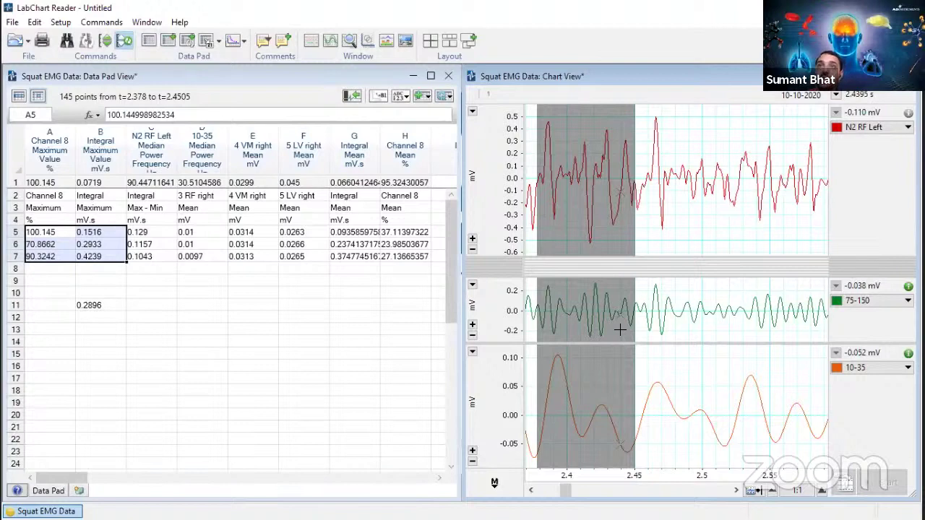
- Compress the Chart View to 20:1 and select the first N2 RF Left squat burst from about 1.5 to 4.06 s
{"action": "left_click", "coordinate": [773, 496]}
{"action": "left_click", "coordinate": [772, 496]}
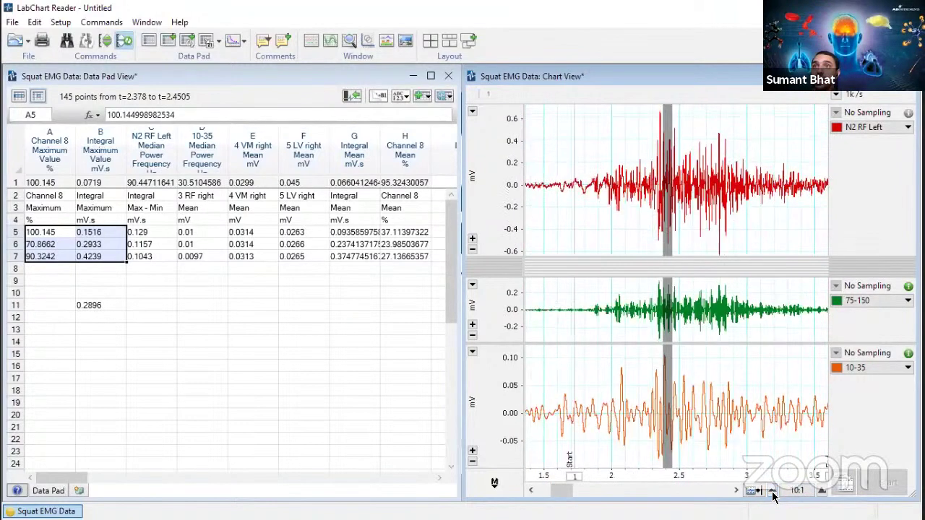
{"action": "left_click", "coordinate": [773, 496]}
{"action": "left_click_drag", "start_coordinate": [610, 122], "coordinate": [783, 260]}
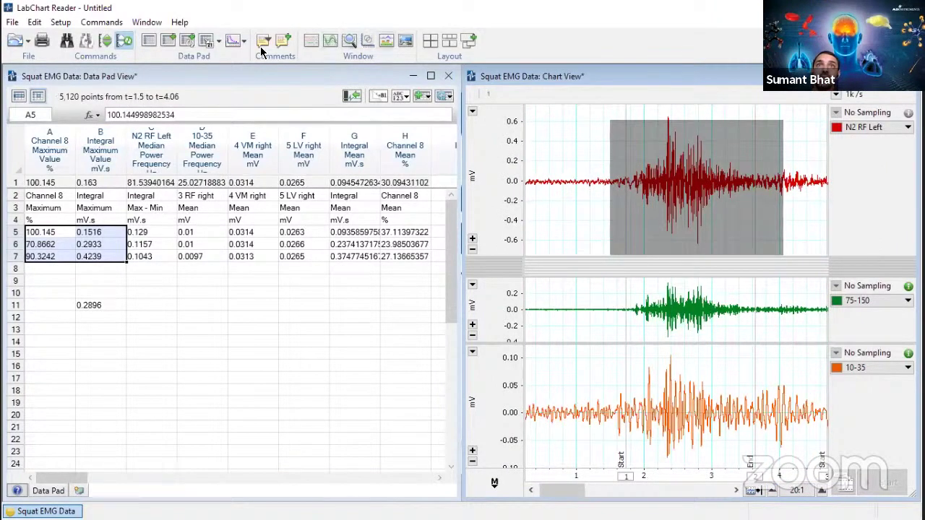
- Open the Spectrum View for N2 RF Left and enlarge its spectrogram over the FFT plot at 10:1 time compression
{"action": "left_click", "coordinate": [386, 40]}
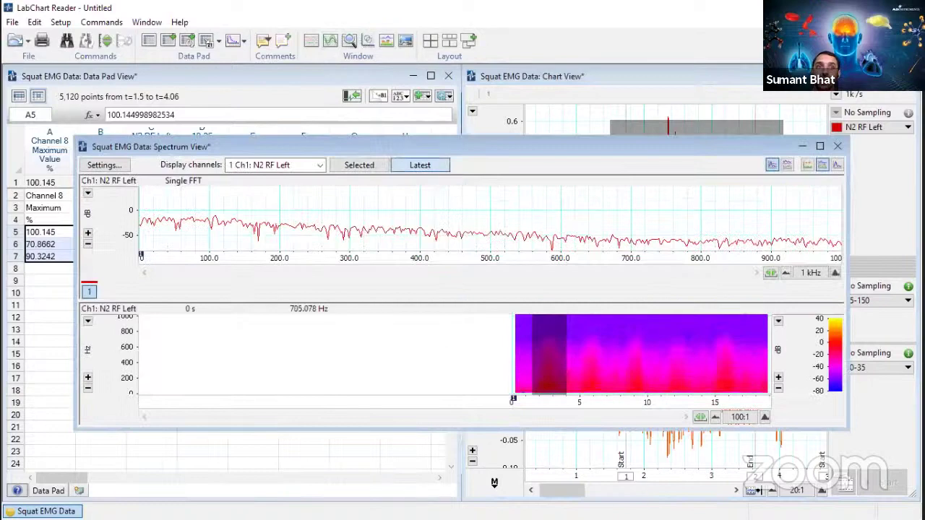
{"action": "left_click_drag", "start_coordinate": [224, 206], "coordinate": [224, 194]}
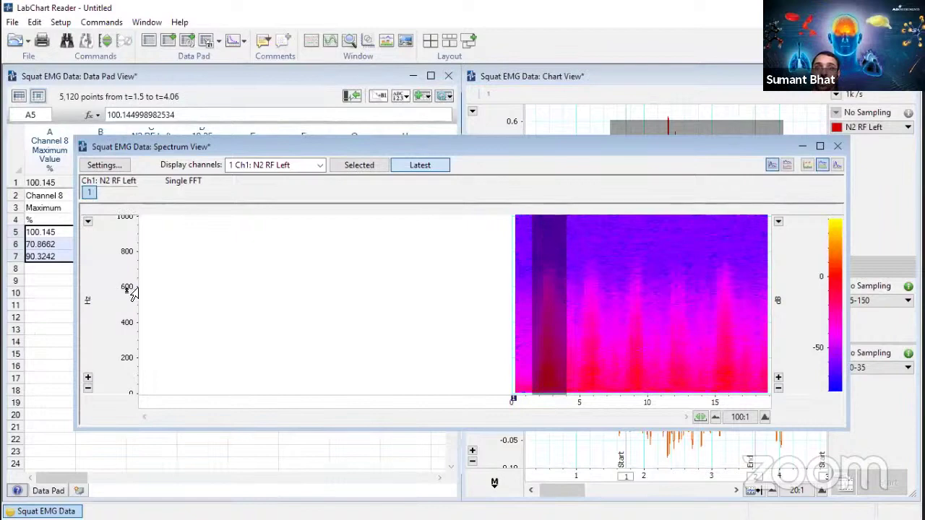
{"action": "left_click", "coordinate": [764, 417]}
{"action": "left_click", "coordinate": [765, 417]}
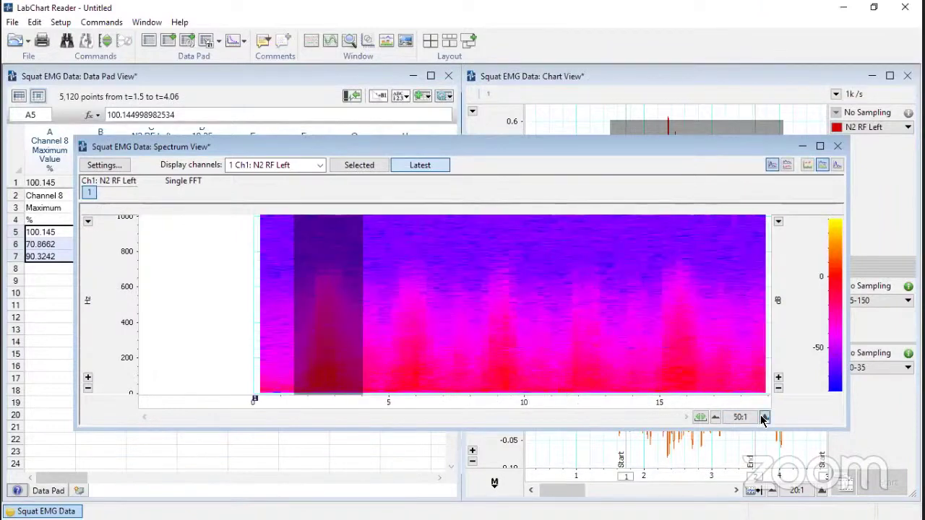
{"action": "left_click", "coordinate": [765, 417]}
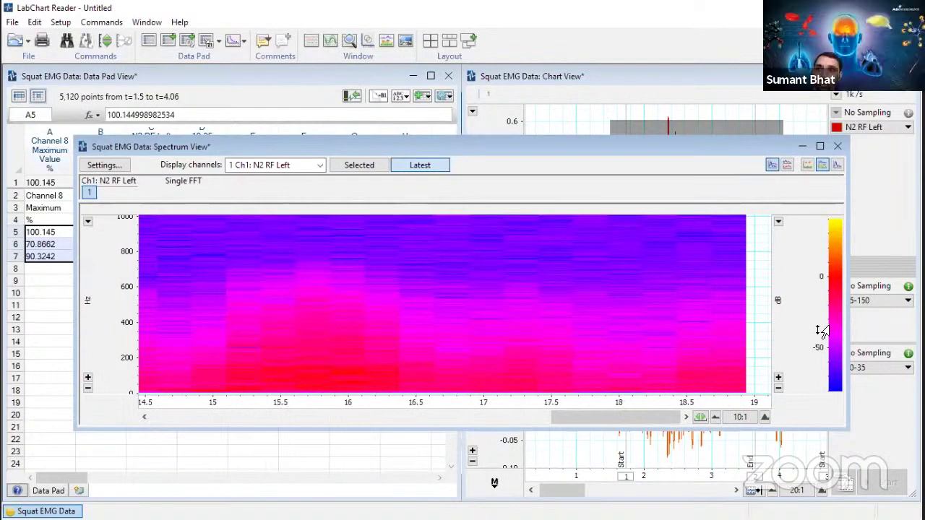
- Shift the N2 RF Left spectrogram's dB colour scale toward lower values and set its time compression to 20:1
{"action": "left_click_drag", "start_coordinate": [810, 308], "coordinate": [823, 253]}
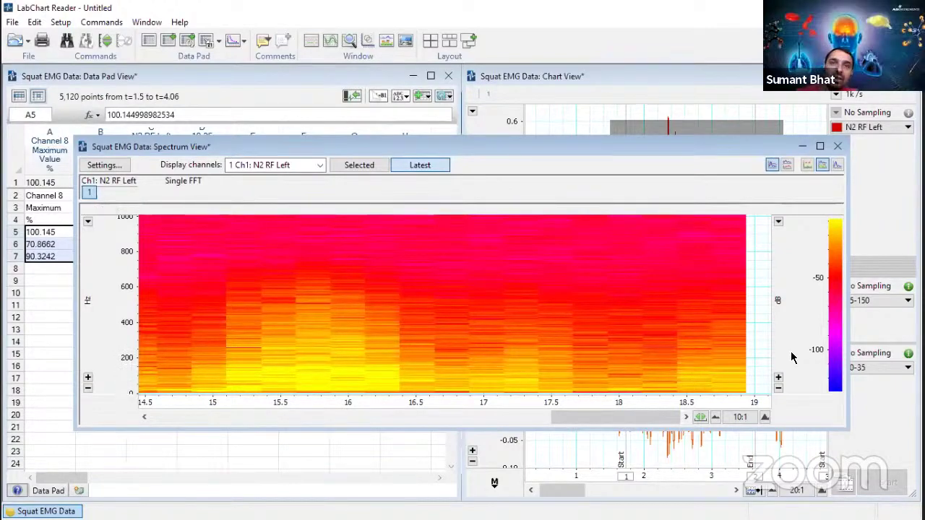
{"action": "left_click", "coordinate": [715, 417]}
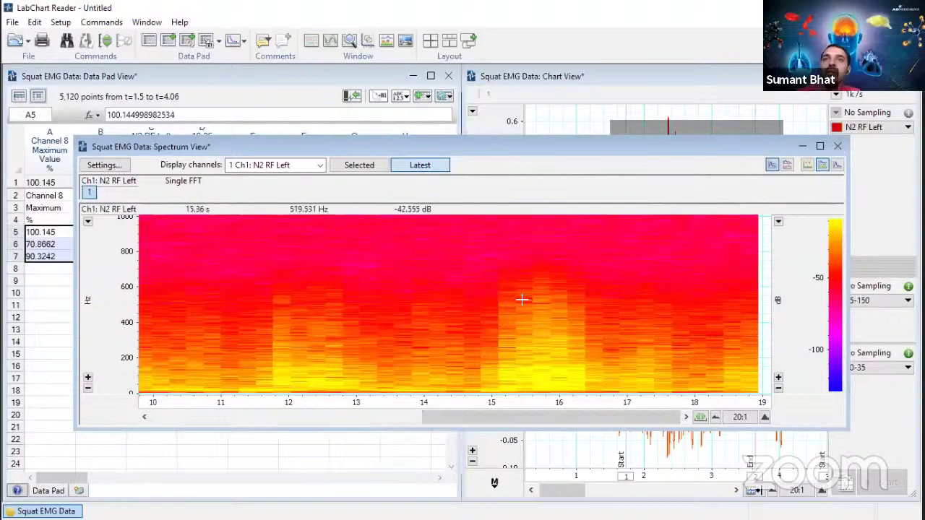
- Show only the 10-35 channel's spectrogram, auto-scale it and zoom its frequency axis to about 0 to 60 Hz
{"action": "left_click", "coordinate": [320, 165]}
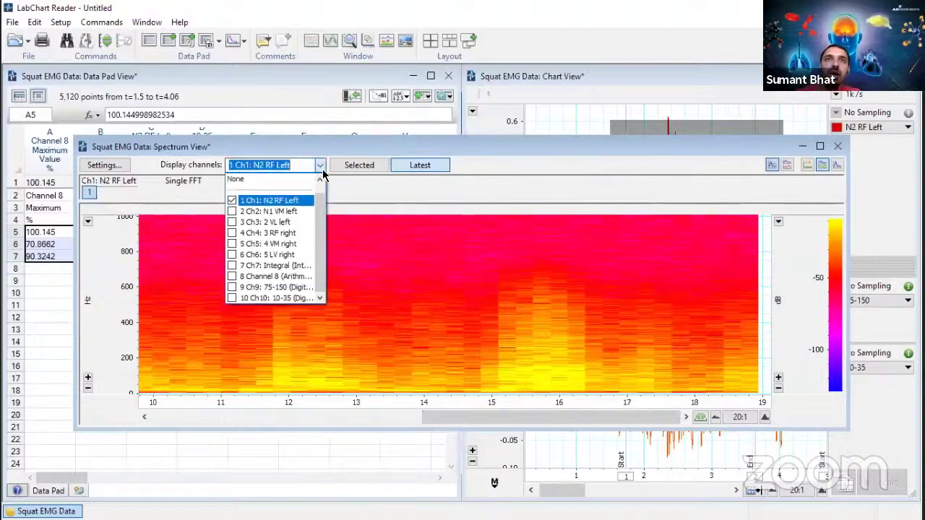
{"action": "left_click", "coordinate": [233, 202]}
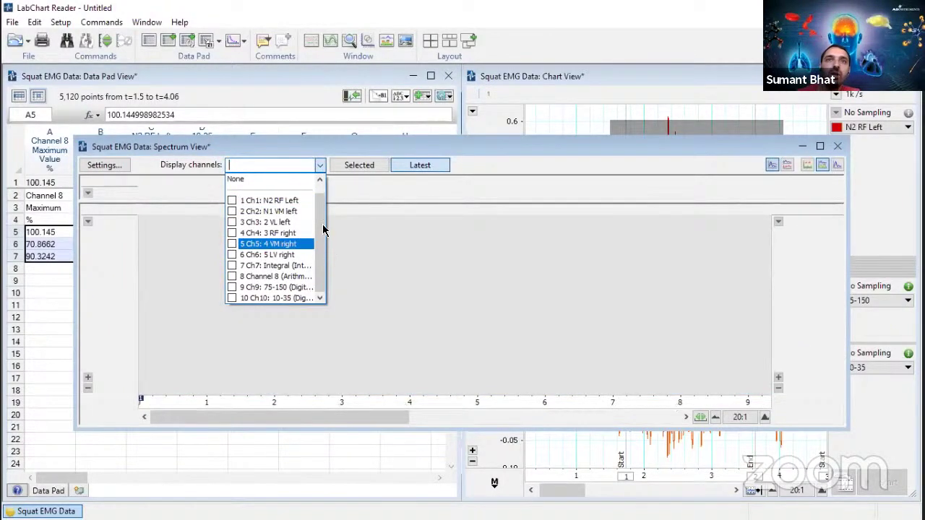
{"action": "left_click", "coordinate": [232, 299]}
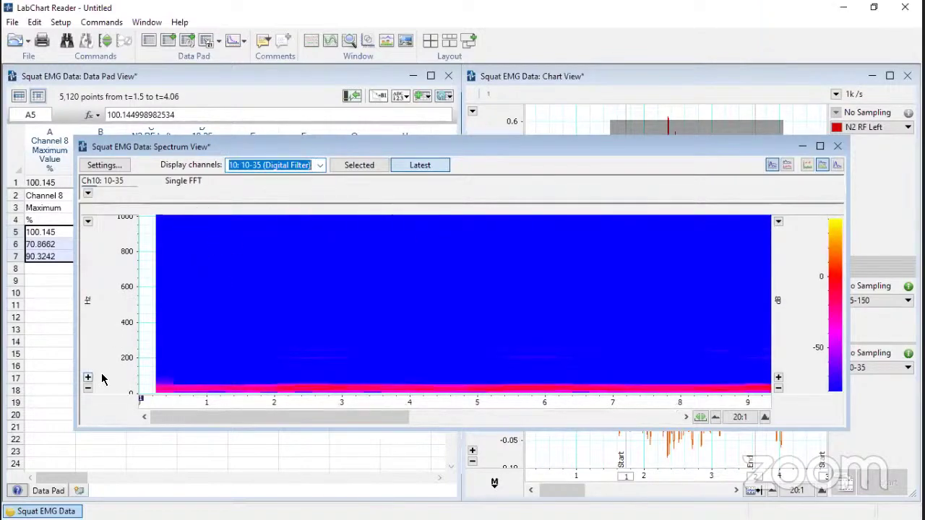
{"action": "left_click", "coordinate": [89, 224]}
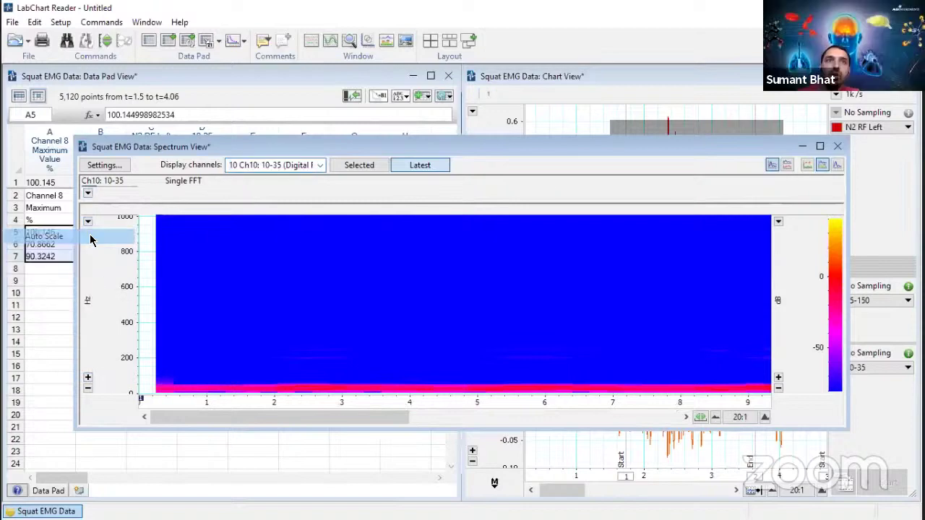
{"action": "left_click", "coordinate": [91, 235]}
{"action": "left_click", "coordinate": [87, 378]}
{"action": "left_click", "coordinate": [87, 377]}
{"action": "left_click", "coordinate": [87, 377]}
{"action": "left_click", "coordinate": [88, 377]}
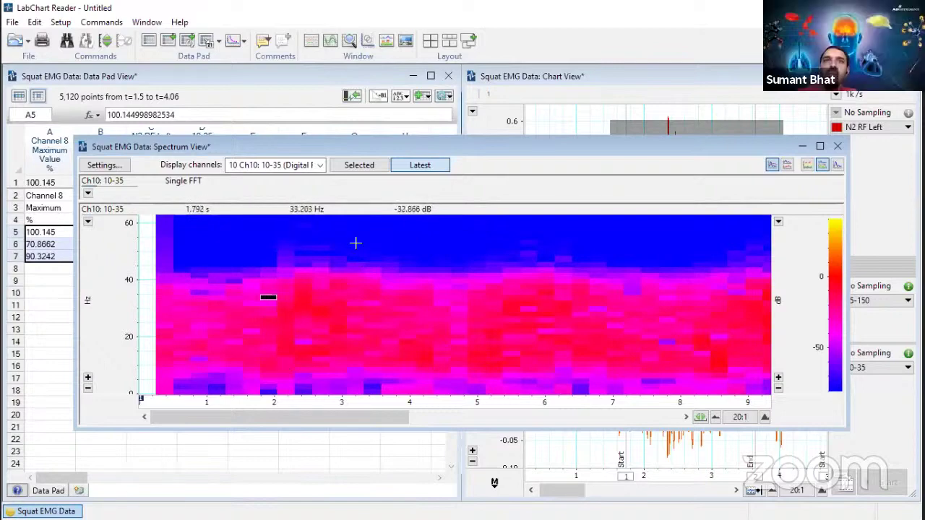
- Show only the 75-150 channel's spectrogram, examine its frequency band up to about 450 Hz, and close the Spectrum View
{"action": "left_click", "coordinate": [320, 165]}
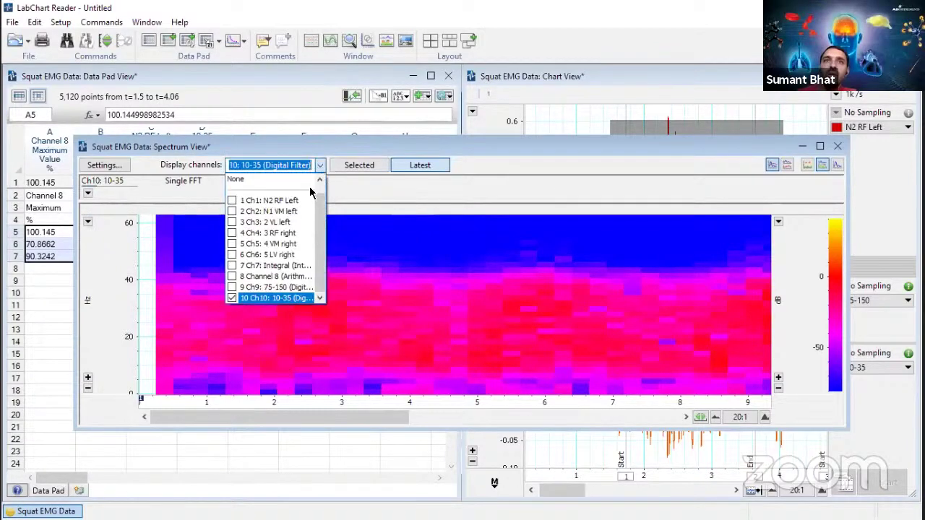
{"action": "left_click", "coordinate": [231, 298]}
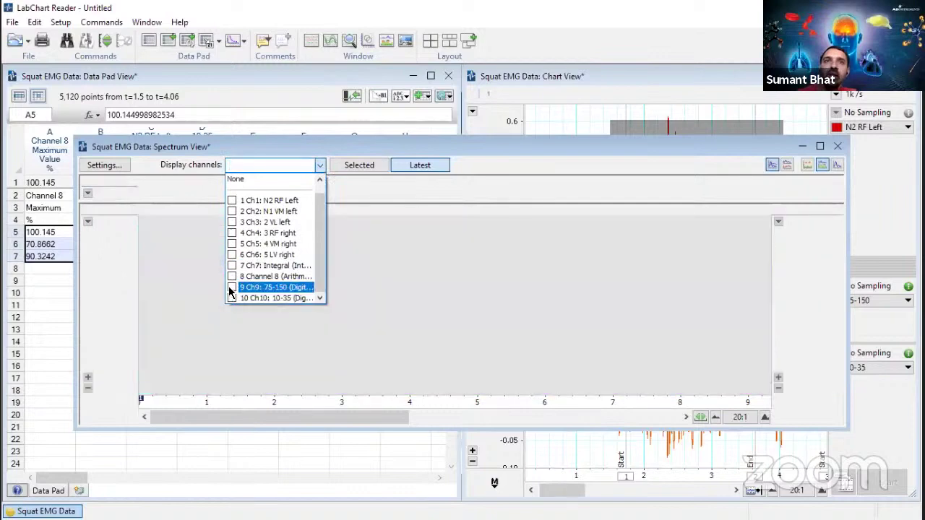
{"action": "left_click", "coordinate": [232, 289]}
{"action": "left_click", "coordinate": [444, 285]}
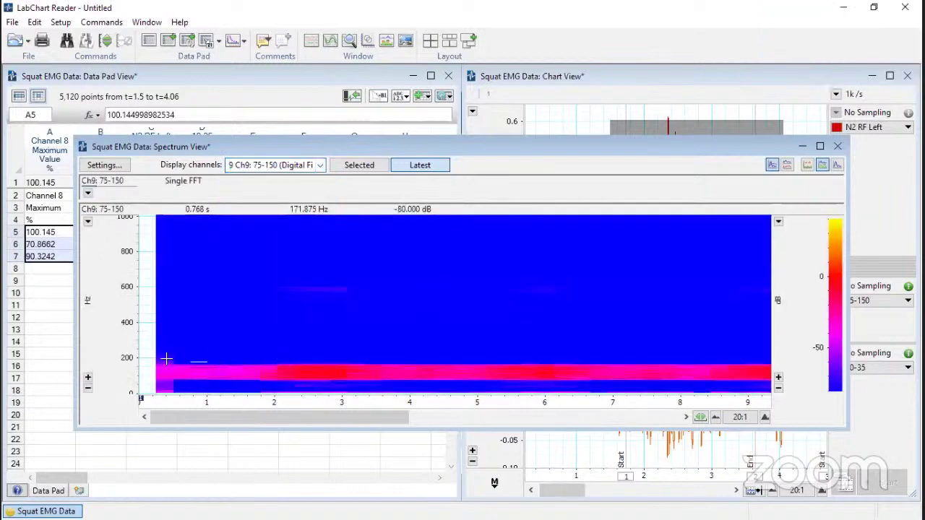
{"action": "left_click", "coordinate": [87, 377]}
{"action": "left_click", "coordinate": [87, 377]}
{"action": "left_click", "coordinate": [88, 377]}
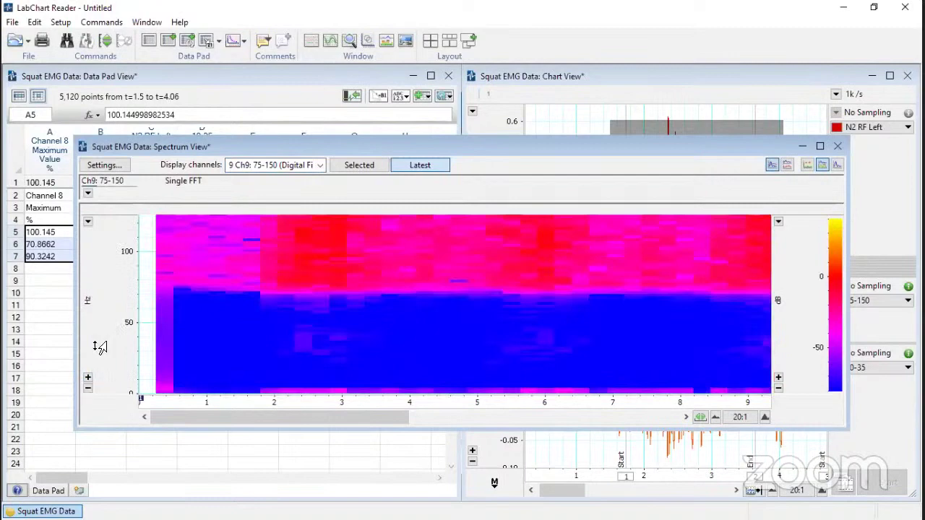
{"action": "left_click_drag", "start_coordinate": [103, 318], "coordinate": [115, 379]}
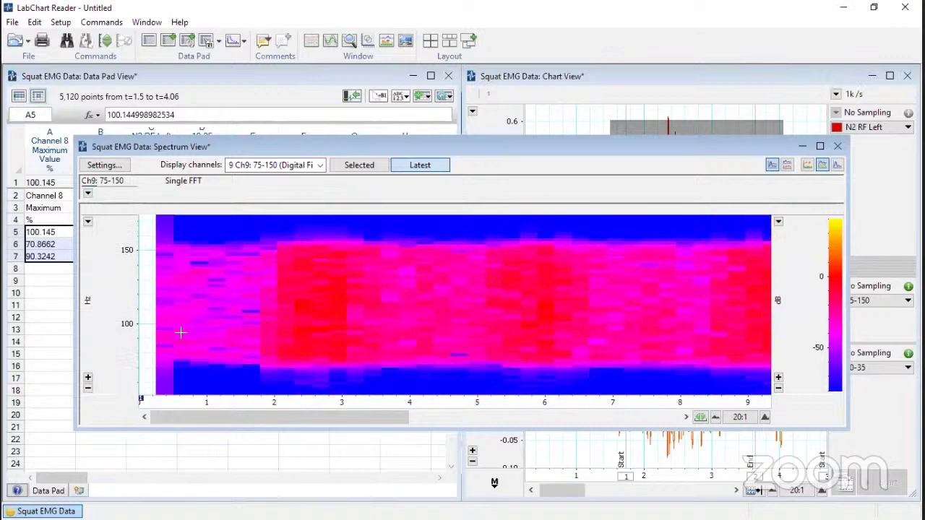
{"action": "left_click", "coordinate": [87, 388]}
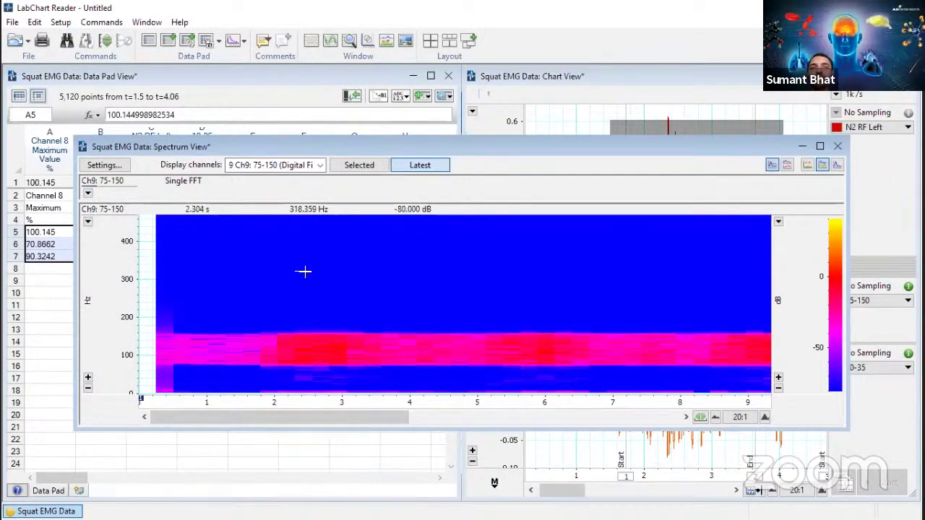
{"action": "left_click", "coordinate": [838, 146]}
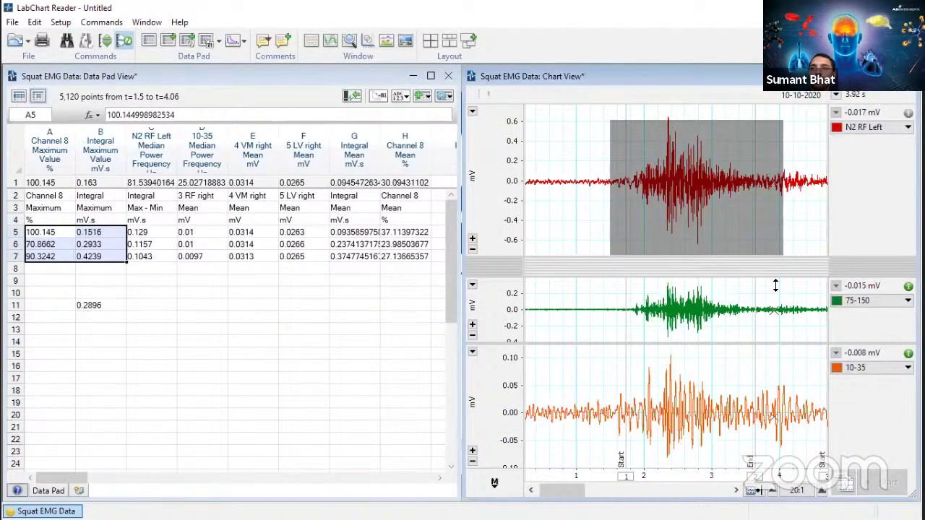
- Restore all channels, compress the Chart View to 50:1, and enlarge N2 RF Left and 10-35 over the channels between them
{"action": "left_click", "coordinate": [777, 272]}
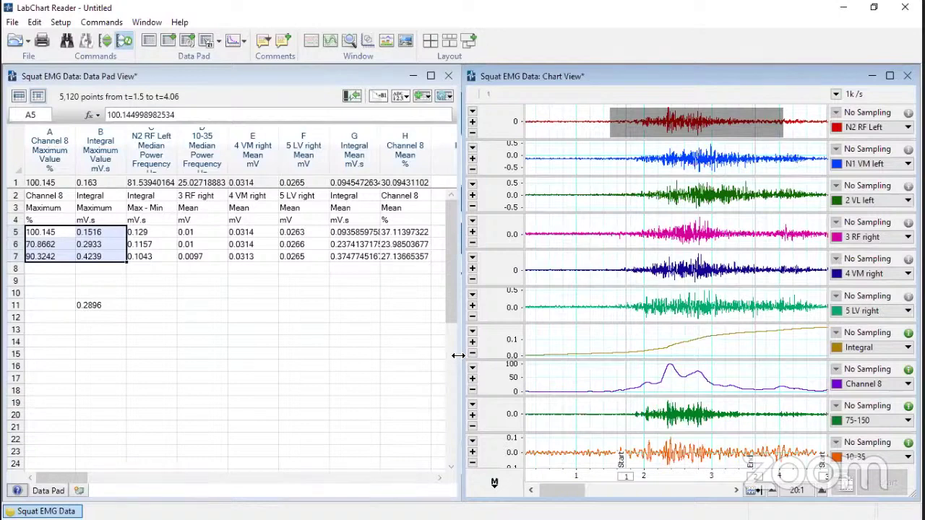
{"action": "left_click", "coordinate": [769, 492]}
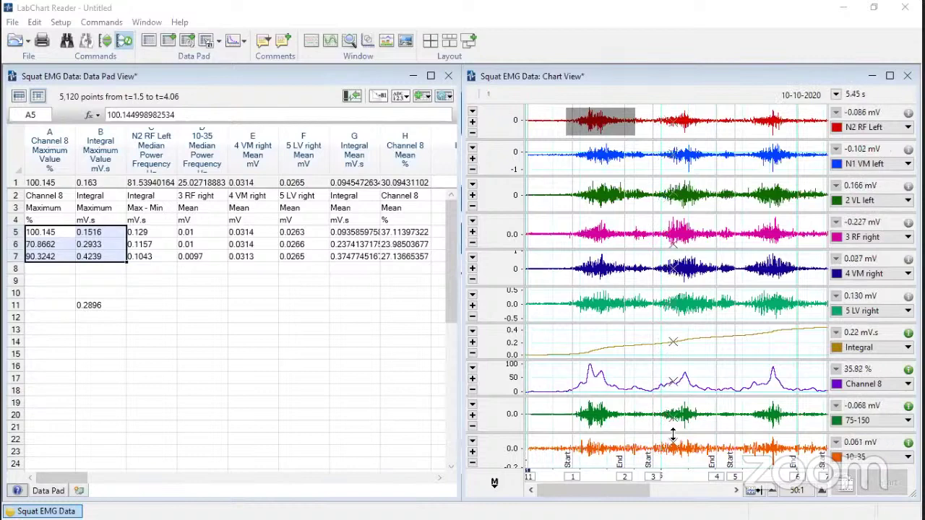
{"action": "left_click_drag", "start_coordinate": [680, 402], "coordinate": [699, 186]}
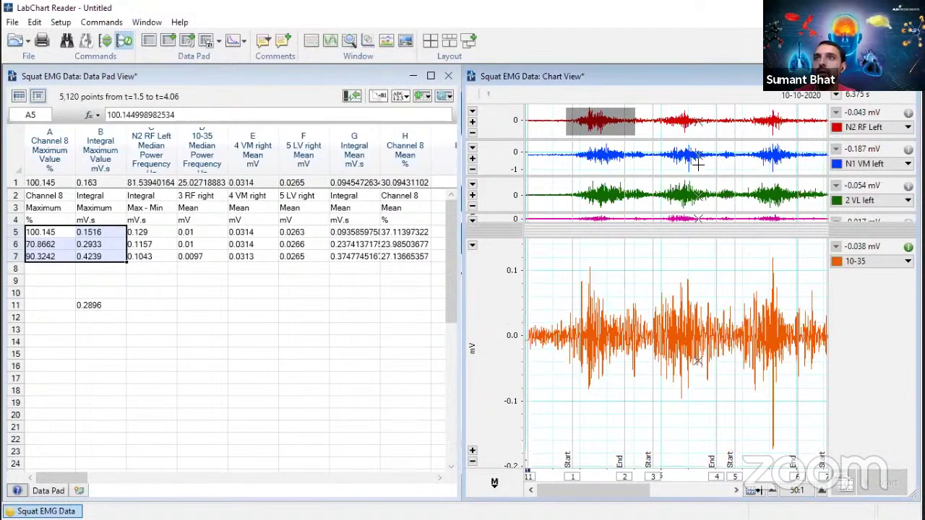
{"action": "left_click_drag", "start_coordinate": [699, 141], "coordinate": [701, 229]}
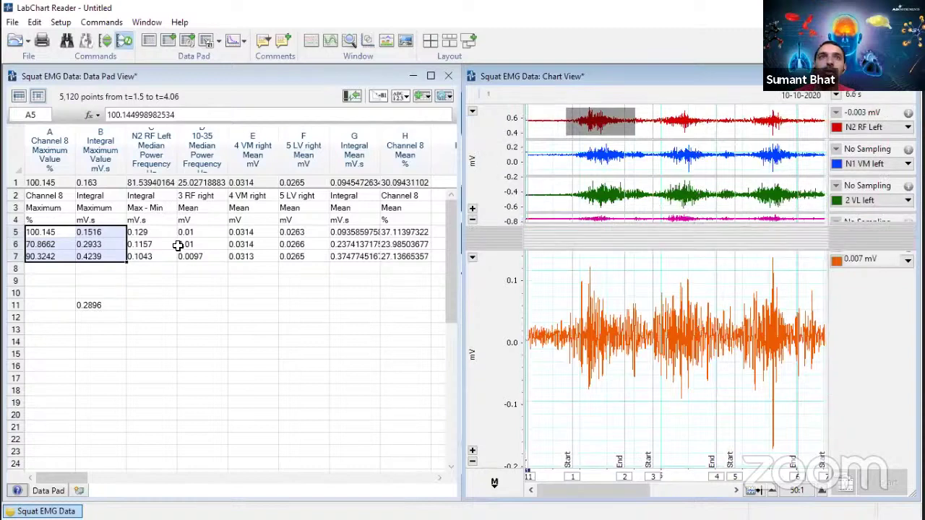
- Review the Data Pad column D setup for the 10-35 median power frequency and leave it without changes
{"action": "left_click", "coordinate": [206, 161]}
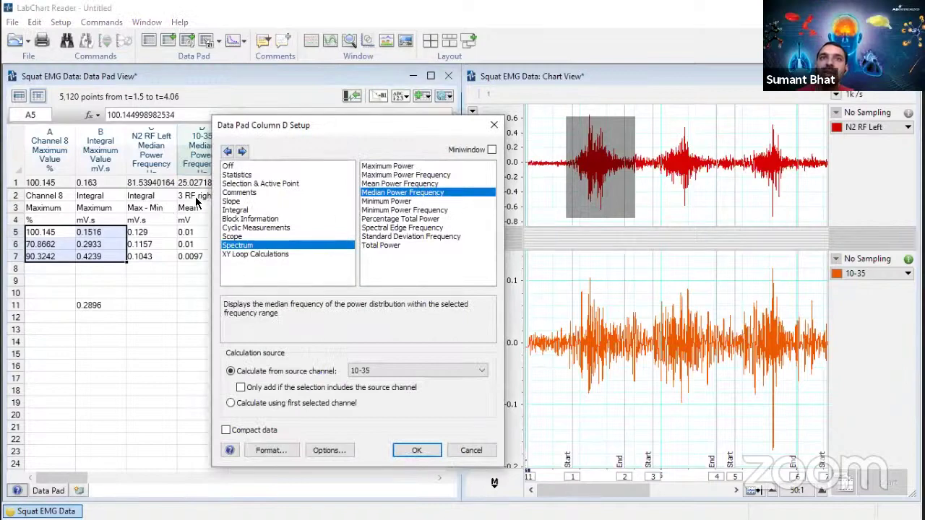
{"action": "left_click", "coordinate": [471, 451]}
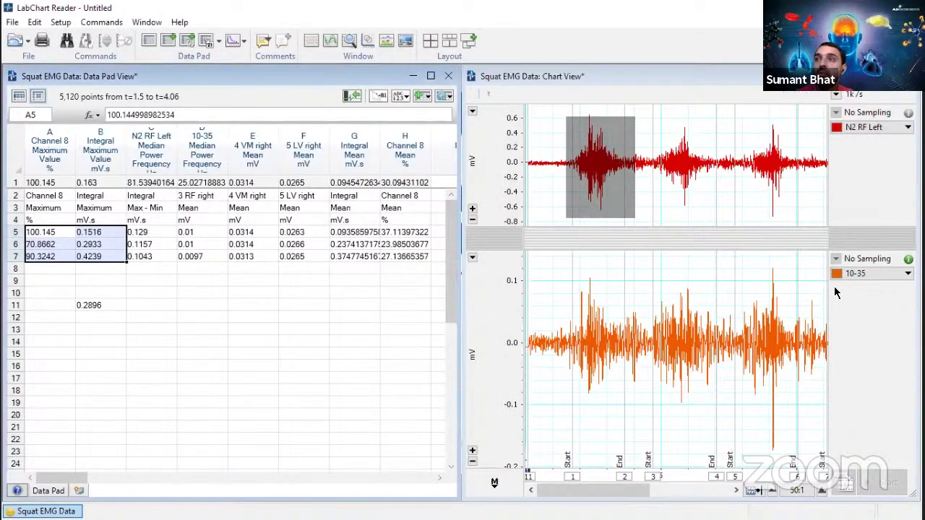
- Give the 10-35 channel a spectrum calculation with N2 RF Left as source and Median Power Frequency as calculation type
{"action": "left_click", "coordinate": [887, 275]}
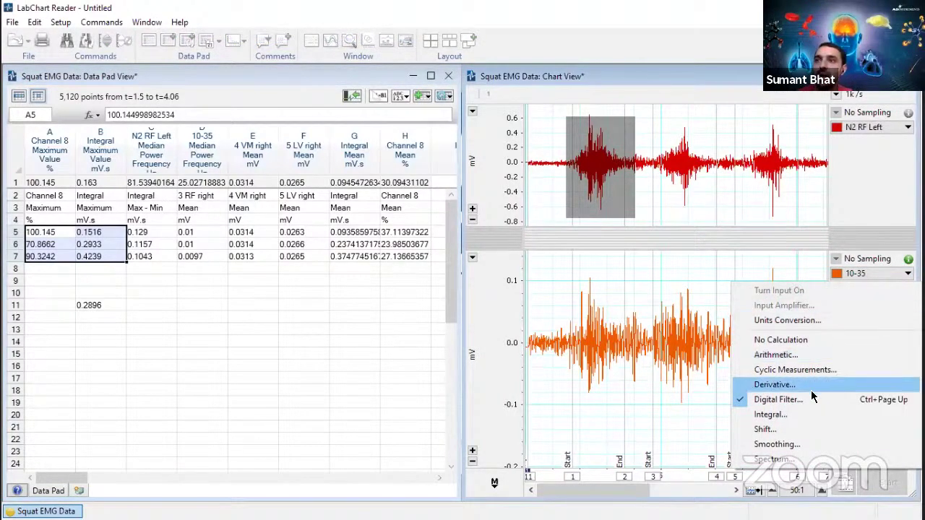
{"action": "left_click", "coordinate": [801, 459]}
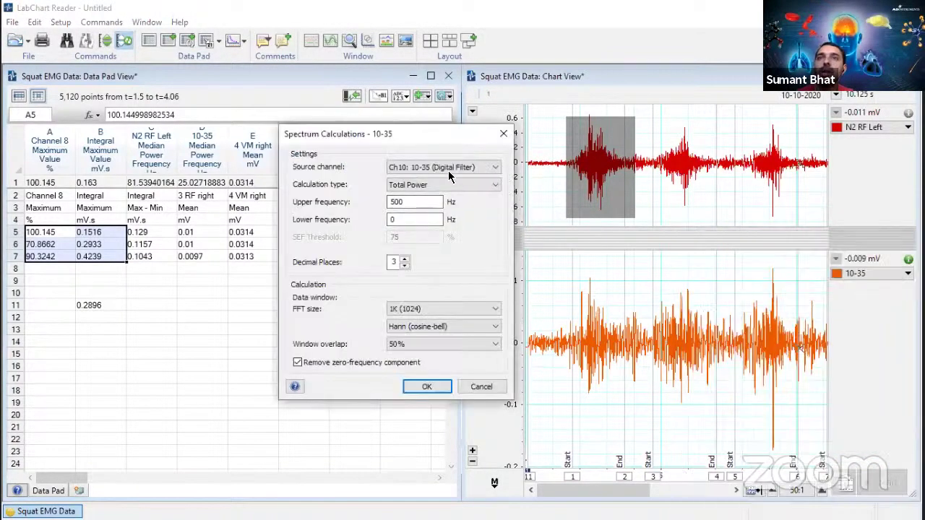
{"action": "left_click", "coordinate": [474, 167]}
{"action": "left_click", "coordinate": [468, 181]}
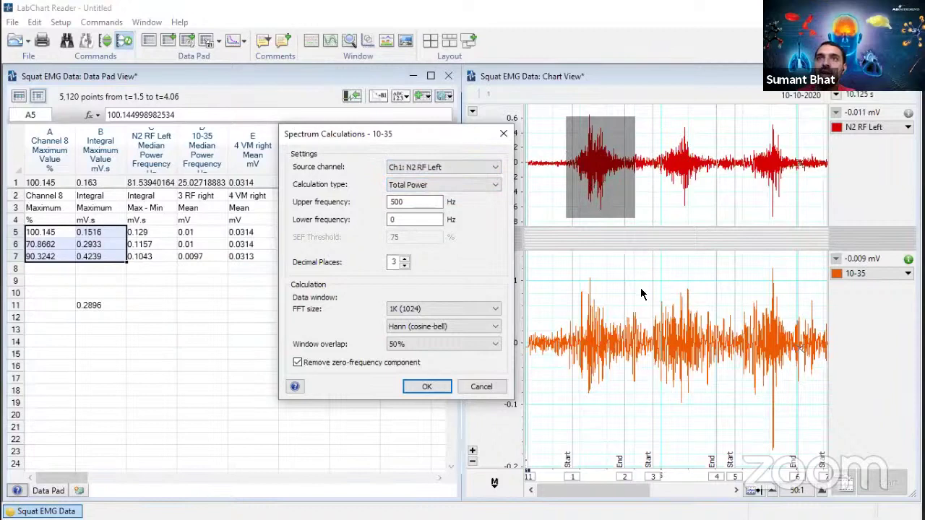
{"action": "left_click", "coordinate": [494, 186]}
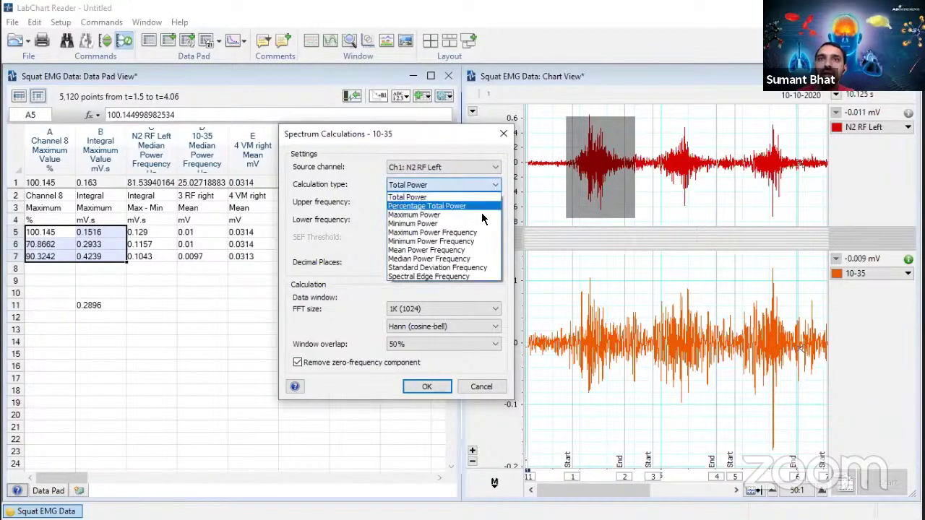
{"action": "left_click", "coordinate": [474, 259]}
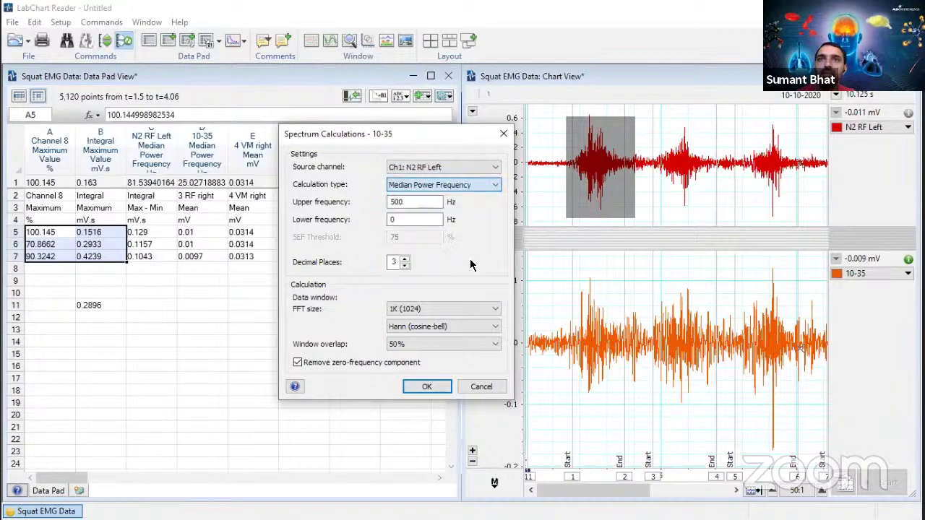
- Limit the spectrum calculation to 200 to 400 Hz with the Hann window, apply it and compress the Chart View to 100:1
{"action": "double_click", "coordinate": [412, 220]}
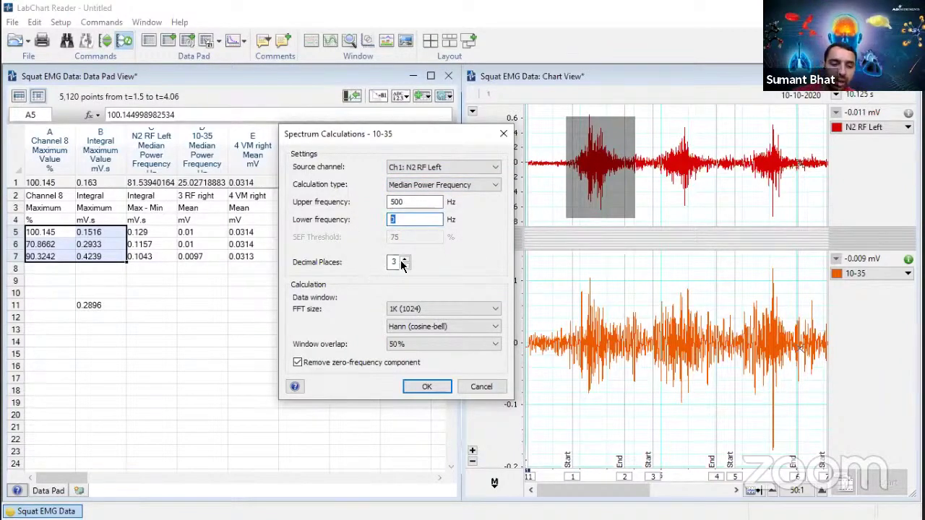
{"action": "type", "text": "200"}
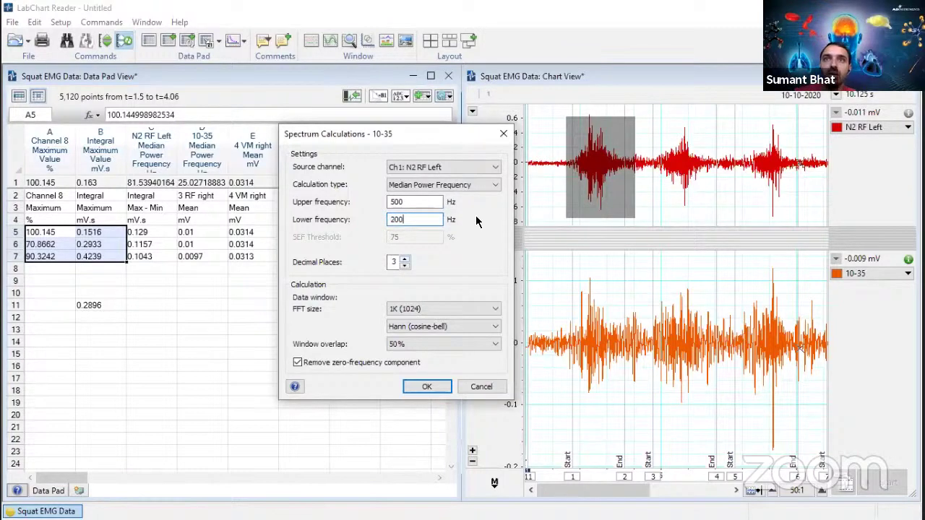
{"action": "key", "text": "shift+Tab"}
{"action": "type", "text": "4"}
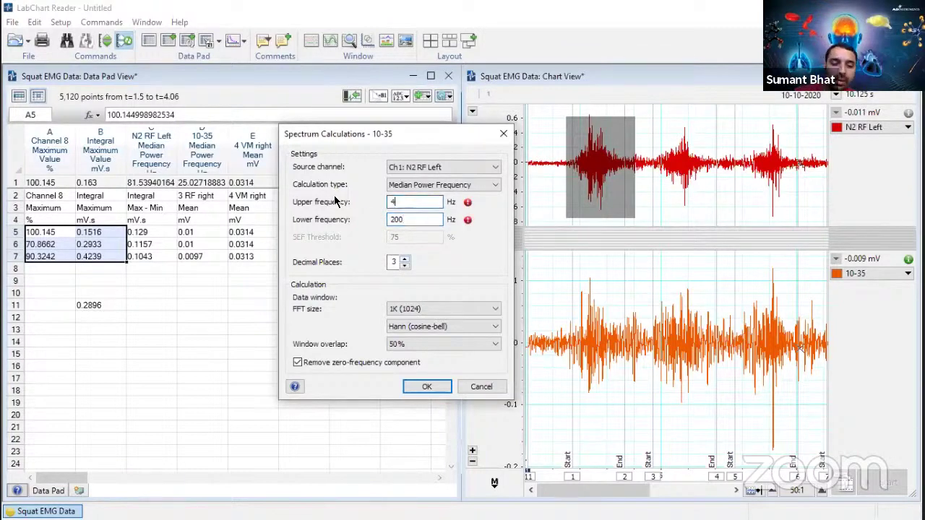
{"action": "type", "text": "00"}
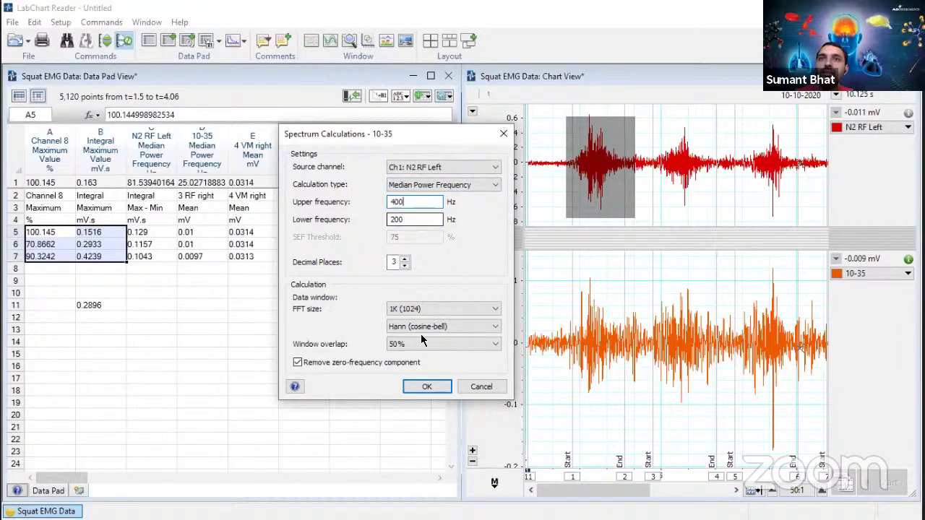
{"action": "left_click", "coordinate": [485, 327]}
{"action": "left_click", "coordinate": [486, 328]}
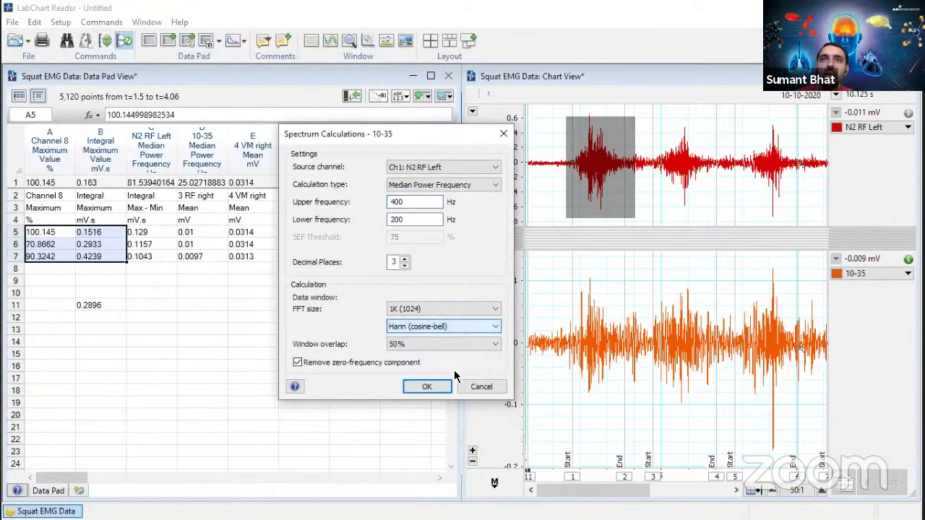
{"action": "left_click", "coordinate": [428, 387]}
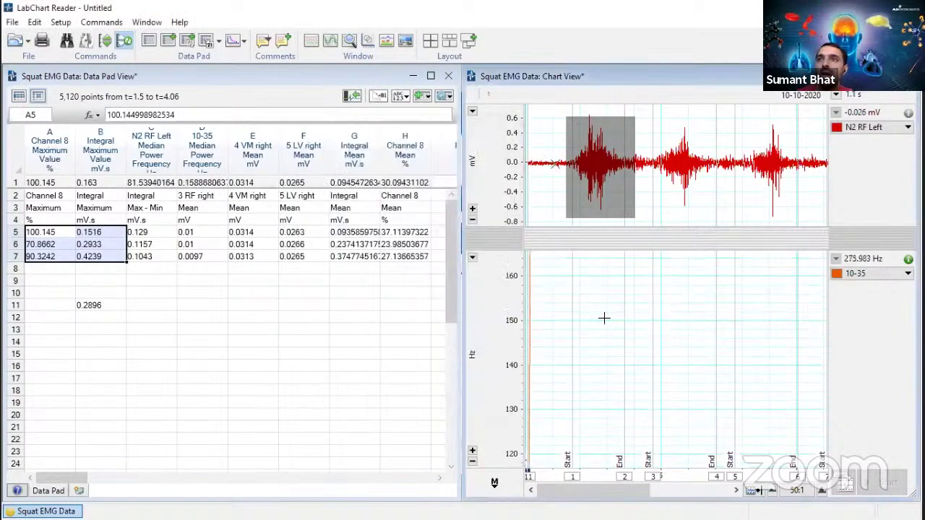
{"action": "left_click", "coordinate": [773, 493]}
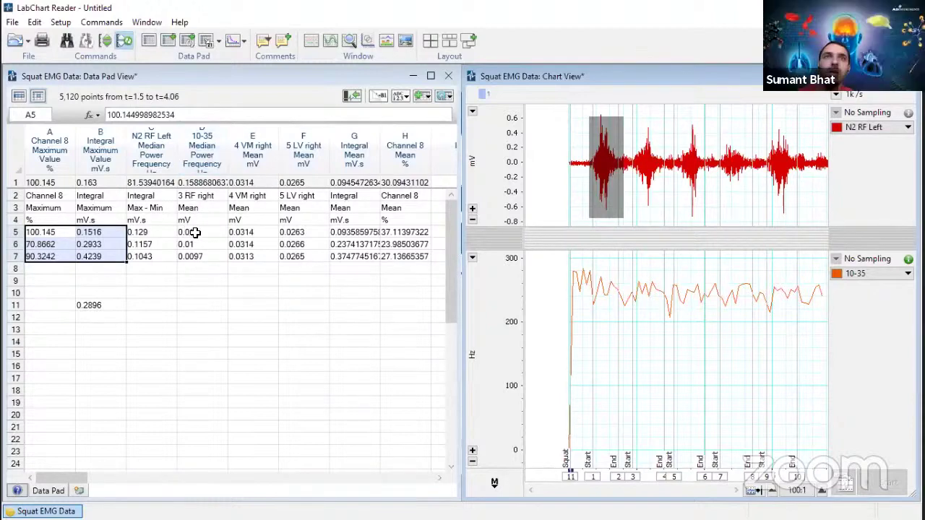
- Create a line plot of Data Pad cells D5 to D8 against row numbers, examine it and close the plot
{"action": "left_click_drag", "start_coordinate": [198, 232], "coordinate": [192, 268]}
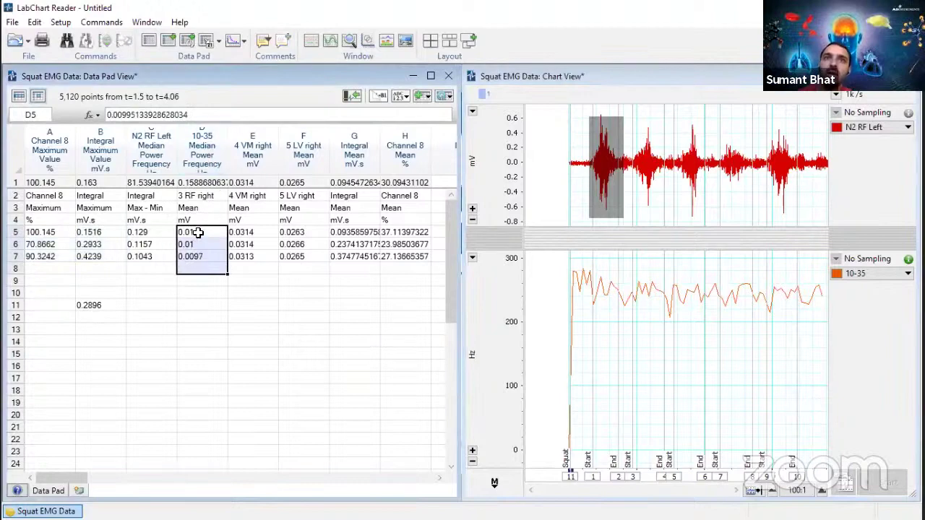
{"action": "right_click", "coordinate": [198, 232]}
{"action": "left_click", "coordinate": [171, 248]}
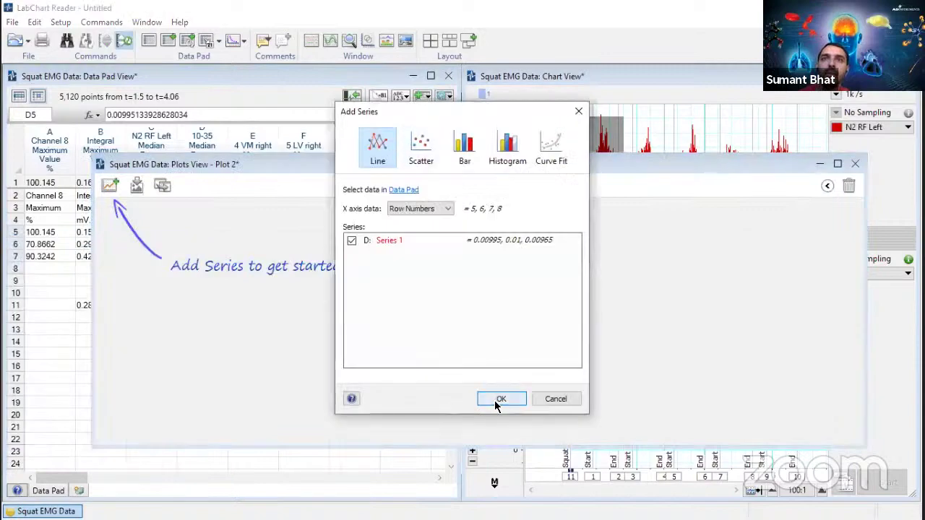
{"action": "left_click", "coordinate": [499, 402]}
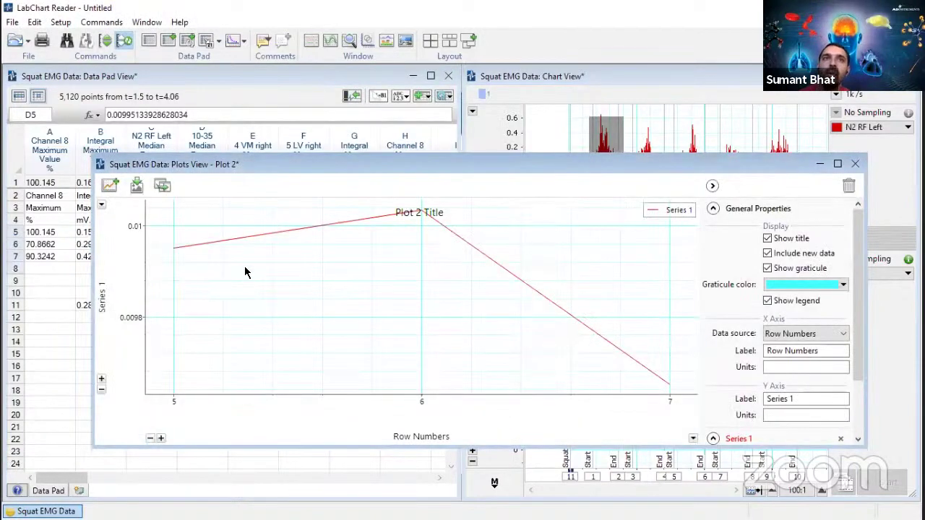
{"action": "left_click", "coordinate": [854, 165]}
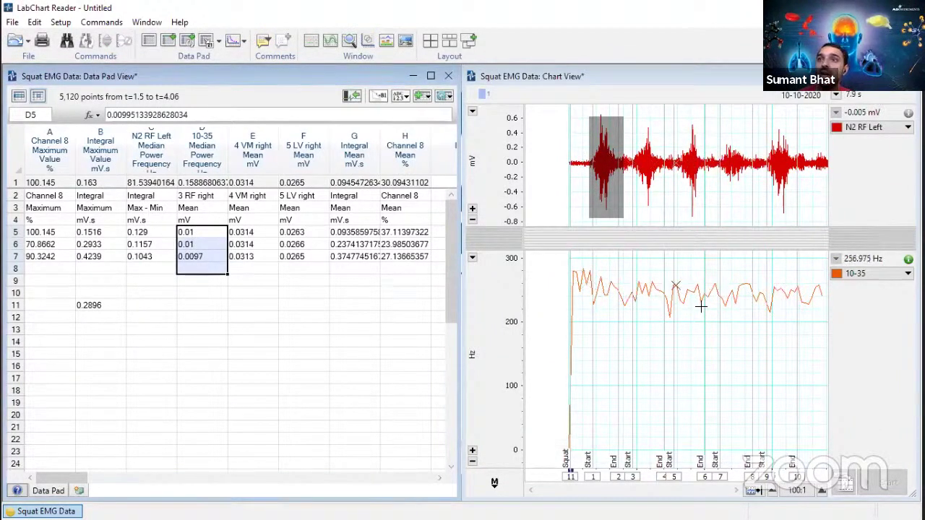
- Change the FFT size of the 10-35 channel's spectrum calculation to 128 and apply it
{"action": "left_click", "coordinate": [883, 275]}
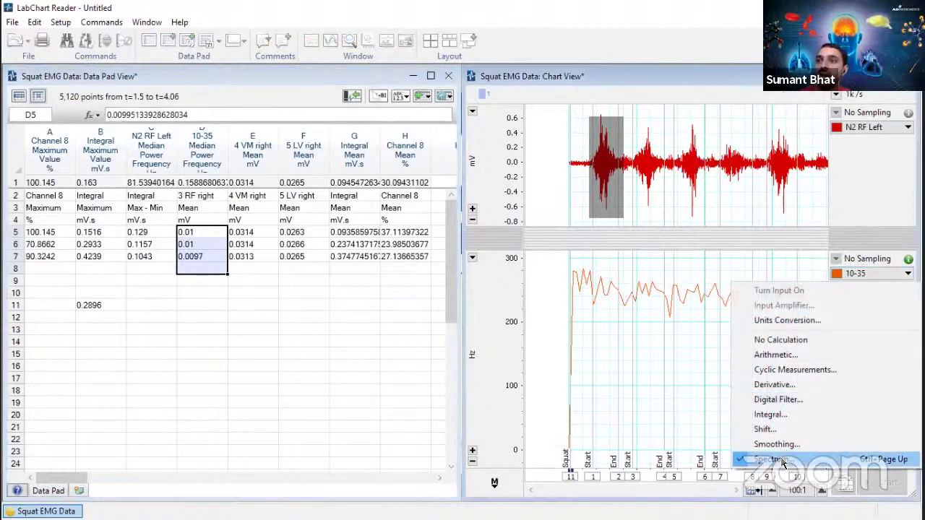
{"action": "left_click", "coordinate": [765, 455]}
{"action": "left_click_drag", "start_coordinate": [735, 248], "coordinate": [710, 248]}
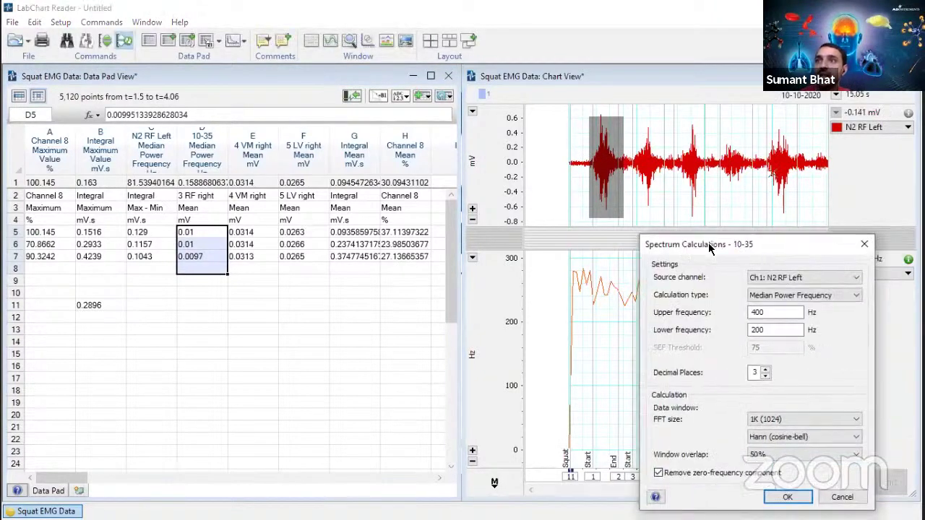
{"action": "left_click_drag", "start_coordinate": [469, 173], "coordinate": [439, 168]}
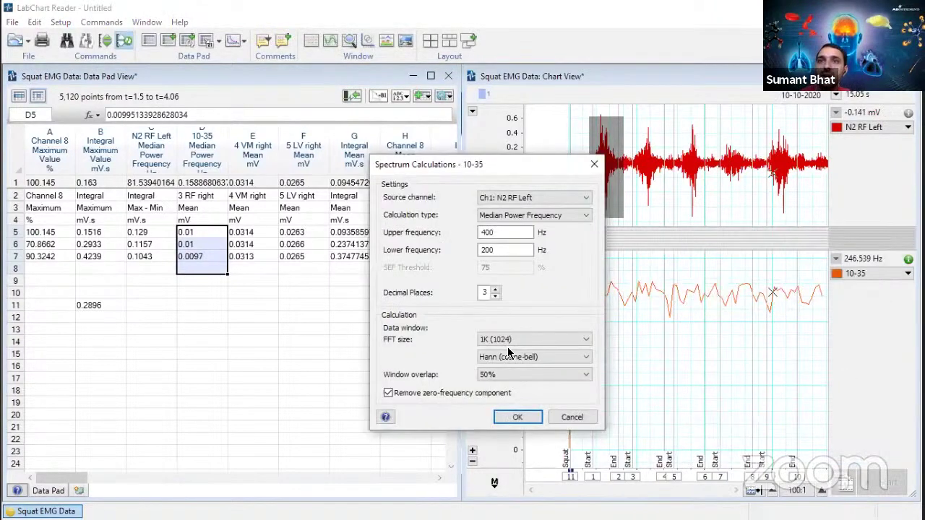
{"action": "left_click", "coordinate": [549, 345]}
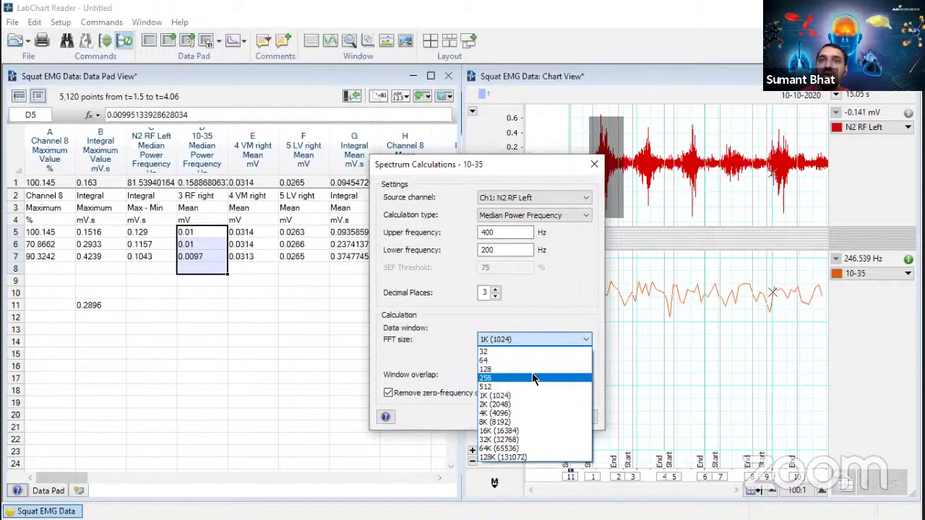
{"action": "left_click", "coordinate": [538, 370]}
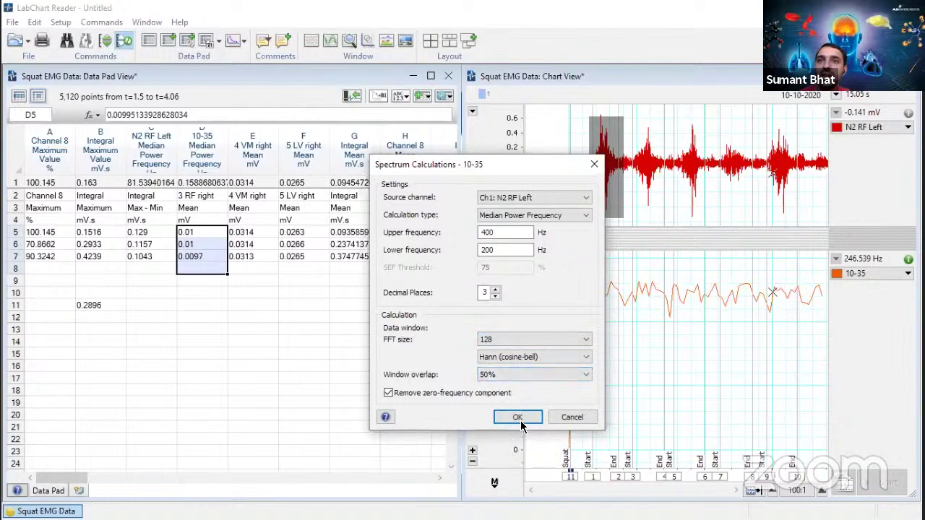
{"action": "key", "text": "Return"}
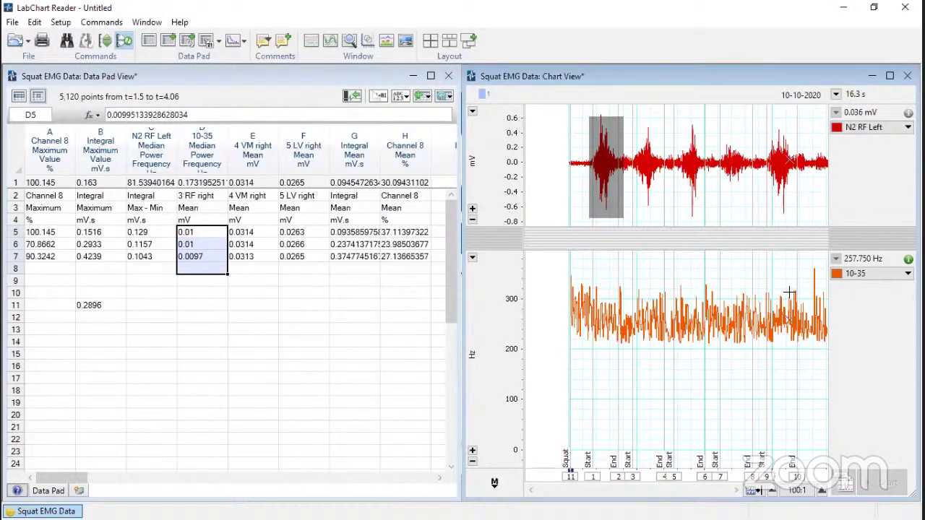
- Select the 10-35 trace from about 1.9 to 14.85 s and set Data Pad column G to the mean of 10-35
{"action": "left_click_drag", "start_coordinate": [594, 260], "coordinate": [770, 361]}
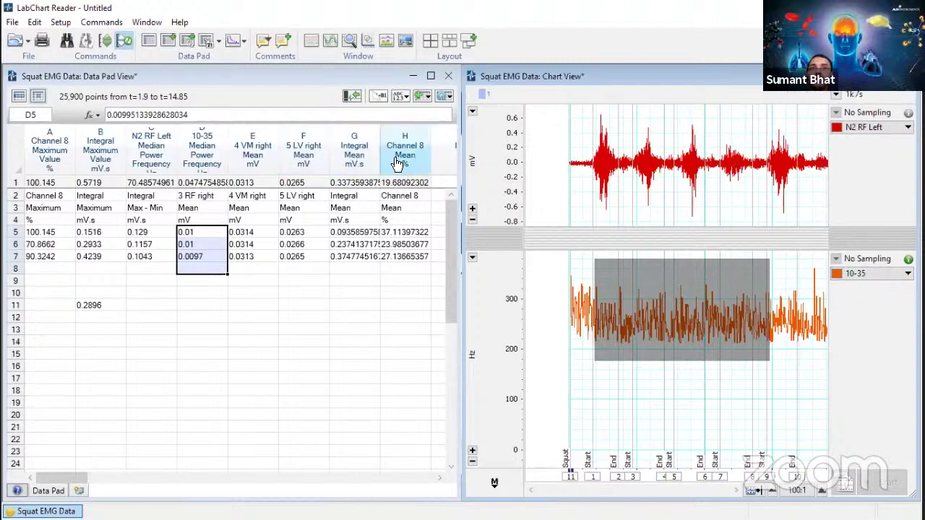
{"action": "left_click", "coordinate": [355, 161]}
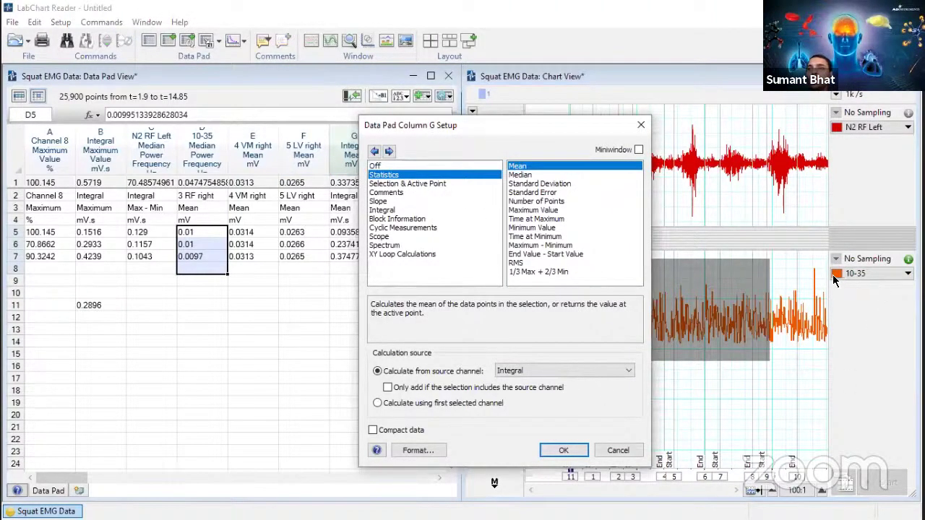
{"action": "left_click", "coordinate": [591, 371]}
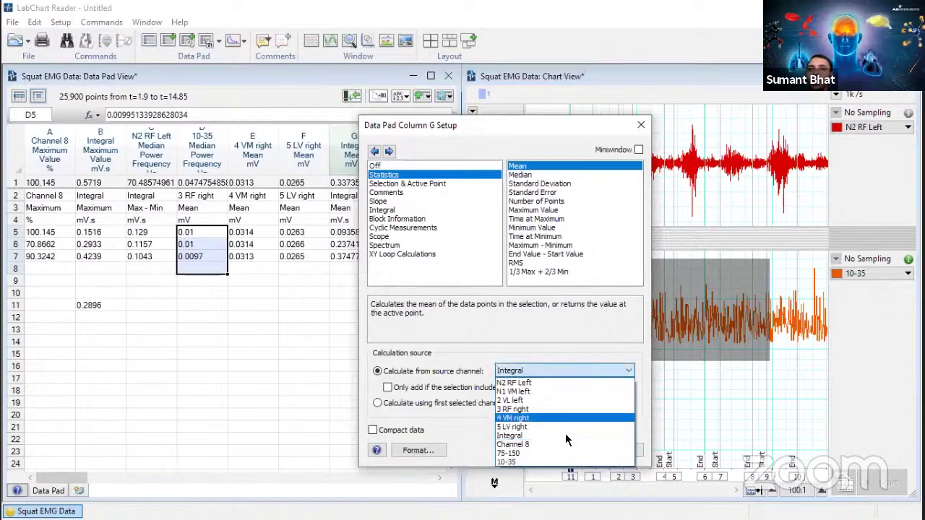
{"action": "left_click", "coordinate": [555, 463]}
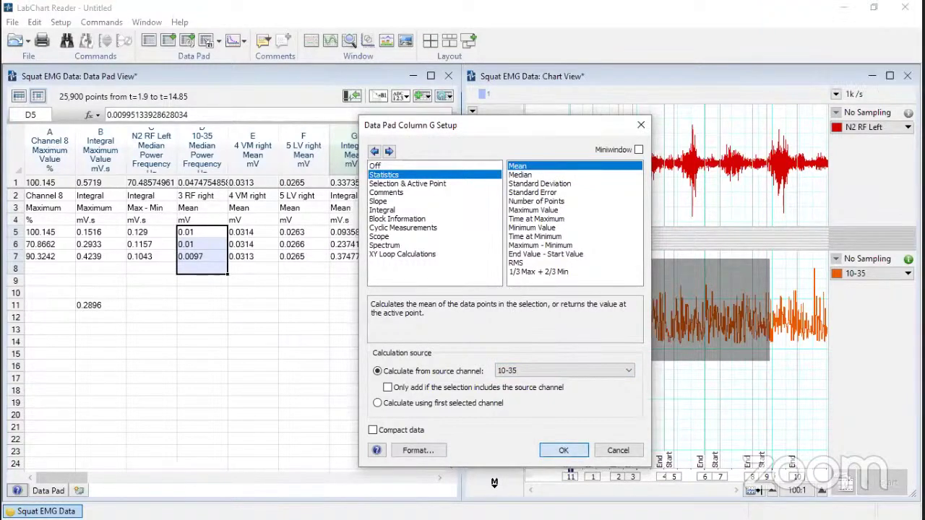
{"action": "left_click", "coordinate": [564, 451]}
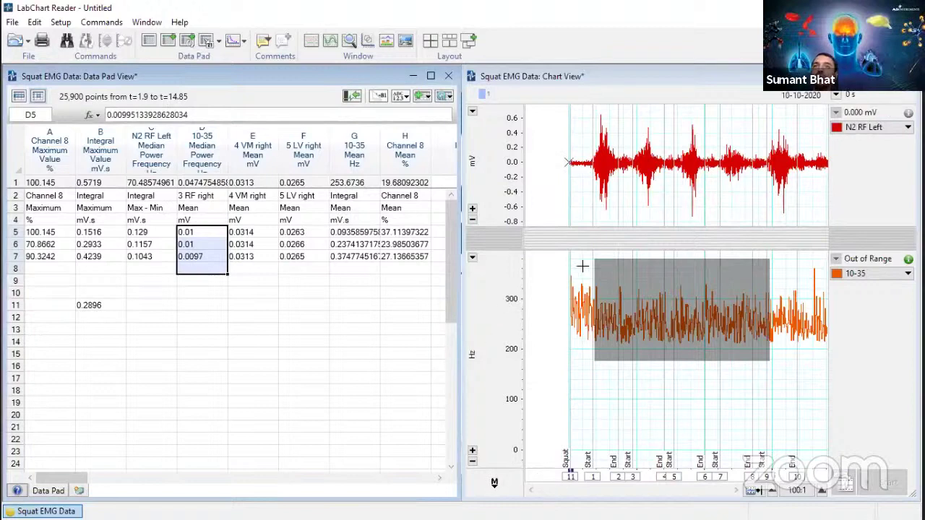
- Restore all channels in the Chart View and set its horizontal compression to 50:1, back at the start of the recording
{"action": "double_click", "coordinate": [609, 241]}
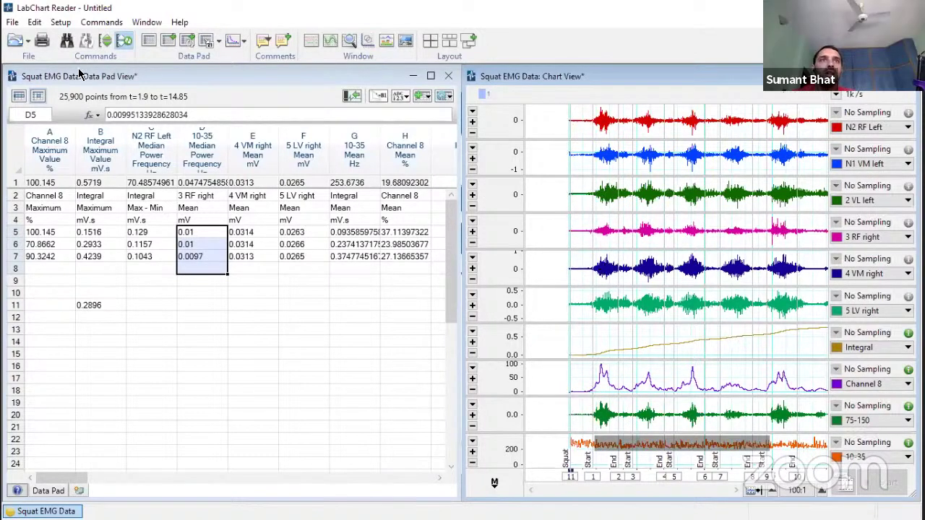
{"action": "left_click", "coordinate": [773, 491]}
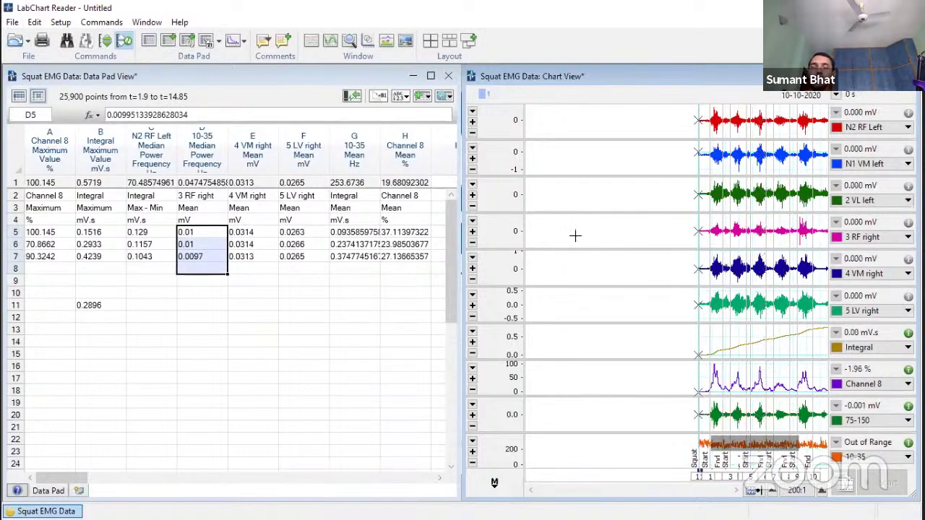
{"action": "left_click", "coordinate": [13, 24]}
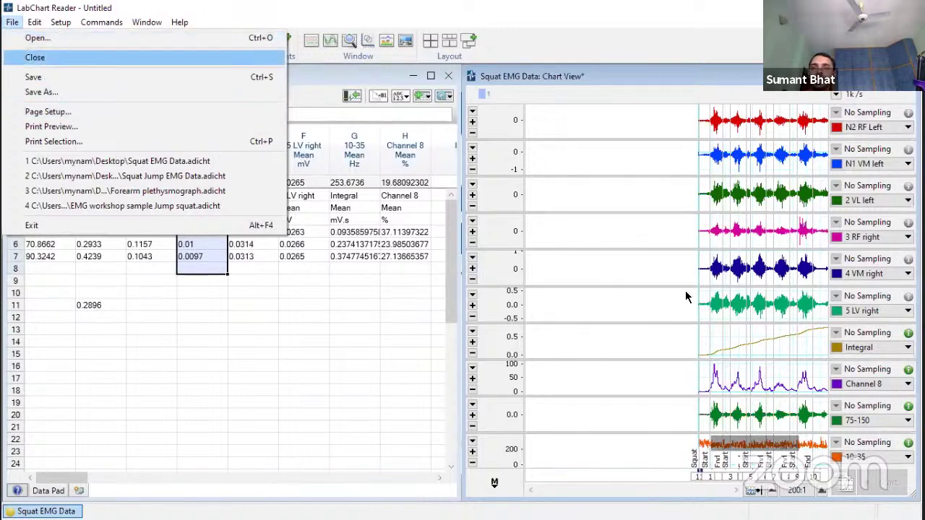
{"action": "key", "text": "Escape"}
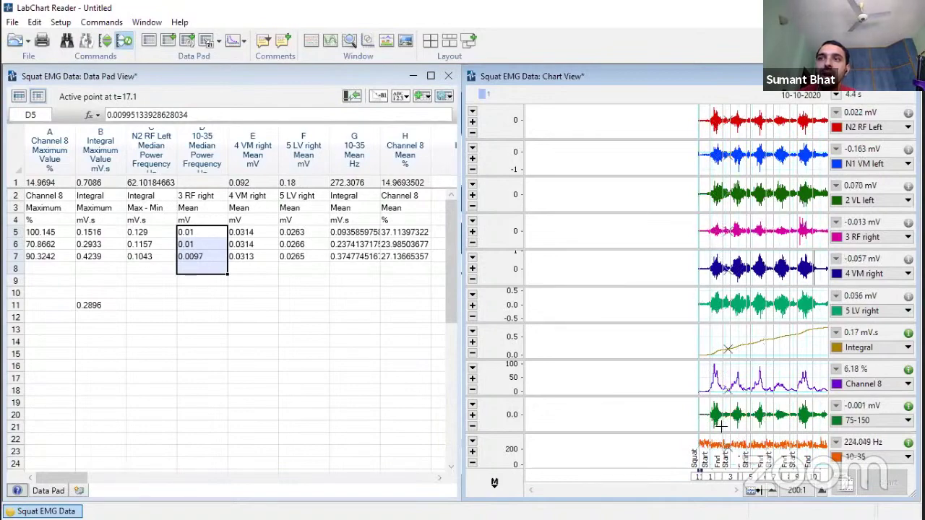
{"action": "left_click", "coordinate": [823, 491]}
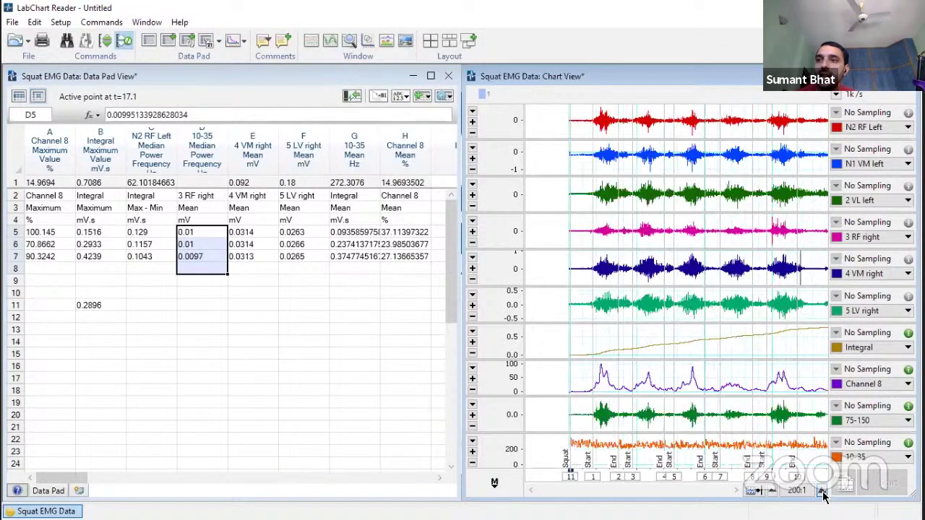
{"action": "left_click", "coordinate": [823, 491]}
{"action": "left_click_drag", "start_coordinate": [712, 495], "coordinate": [582, 488]}
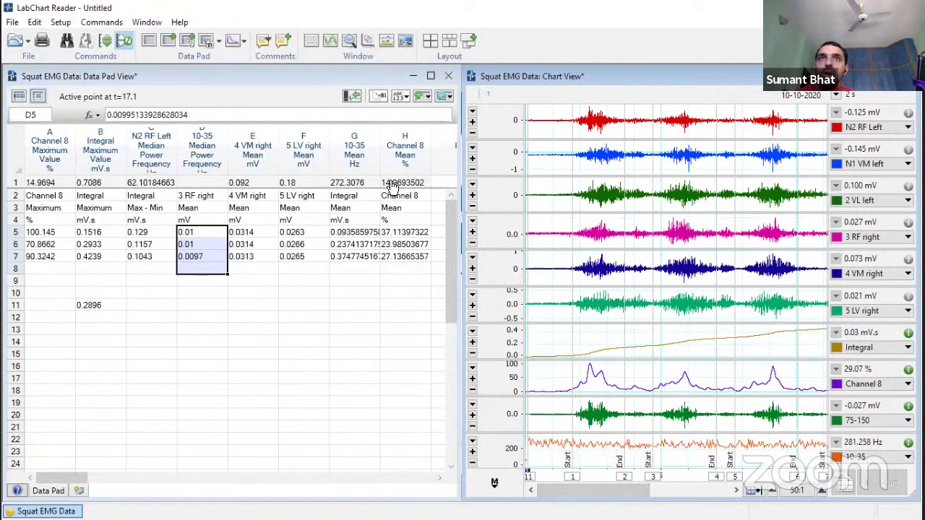
- Open the Scope View in Comment mode and reposition and narrow its window over the Data Pad and Chart View
{"action": "left_click", "coordinate": [330, 42]}
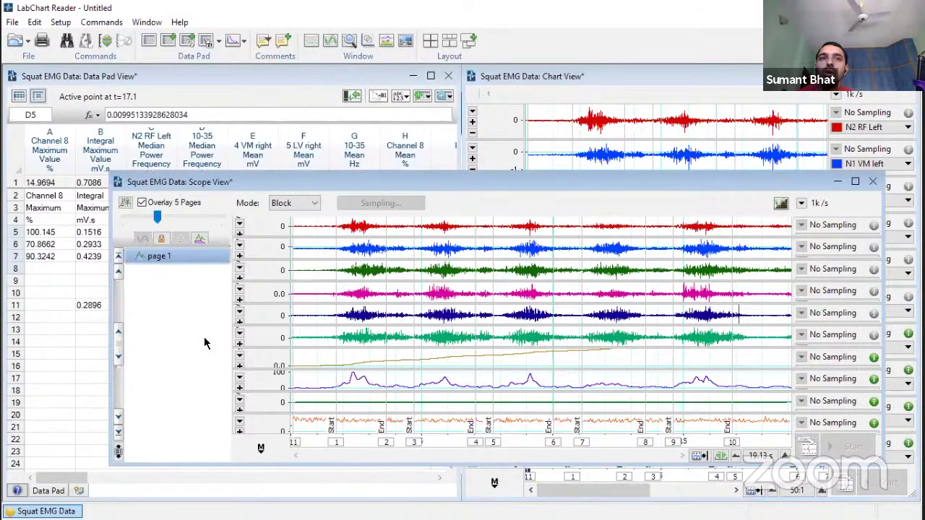
{"action": "left_click", "coordinate": [315, 209]}
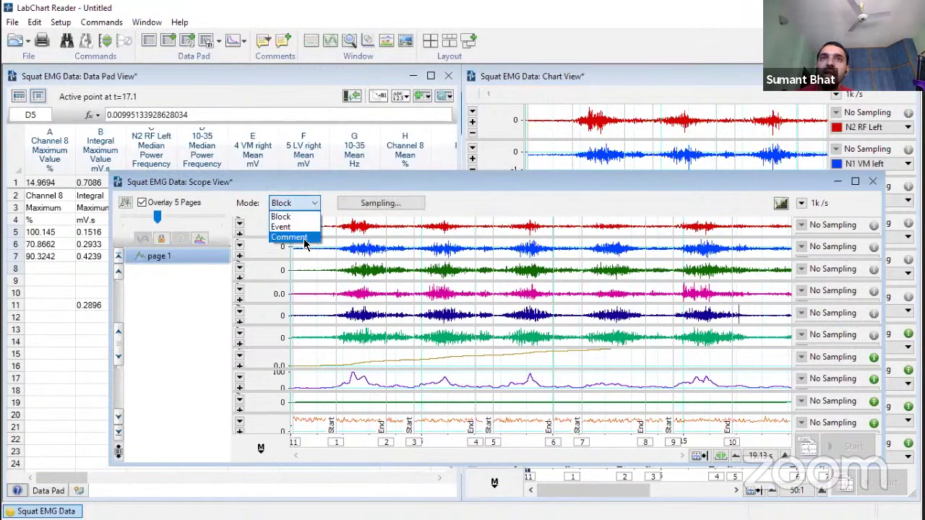
{"action": "left_click", "coordinate": [296, 237]}
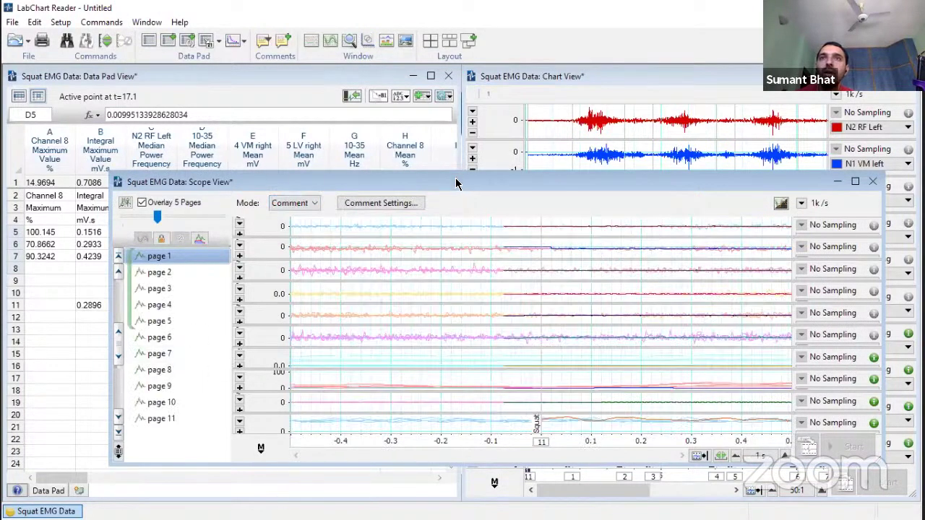
{"action": "left_click_drag", "start_coordinate": [461, 182], "coordinate": [464, 87]}
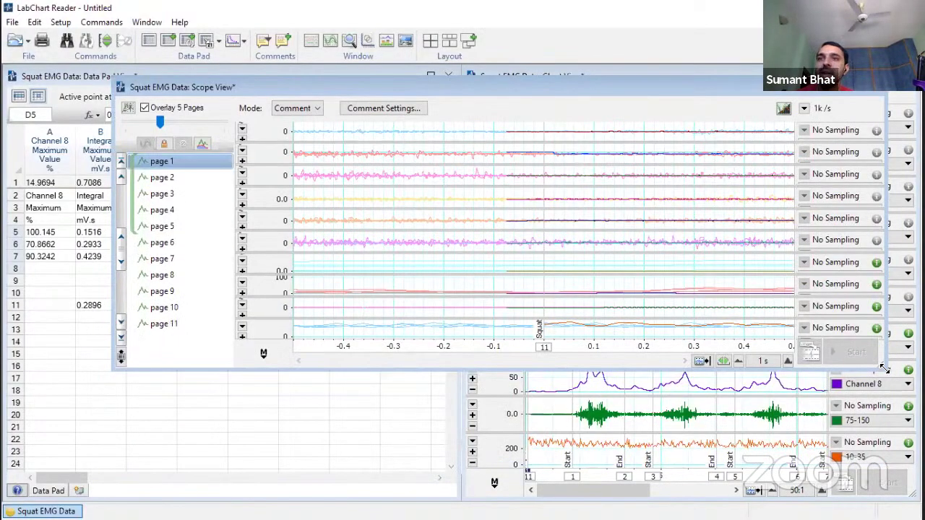
{"action": "left_click_drag", "start_coordinate": [885, 370], "coordinate": [677, 396]}
{"action": "left_click_drag", "start_coordinate": [163, 88], "coordinate": [277, 91]}
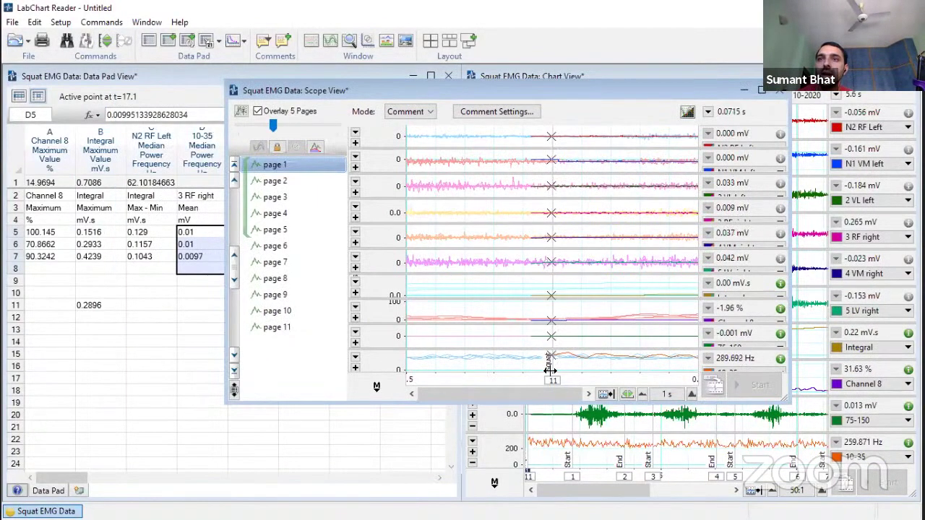
- Step through the Scope View's comment pages from page 2 to page 7 to examine the data around each comment
{"action": "left_click", "coordinate": [288, 181]}
{"action": "left_click", "coordinate": [289, 198]}
{"action": "left_click", "coordinate": [289, 215]}
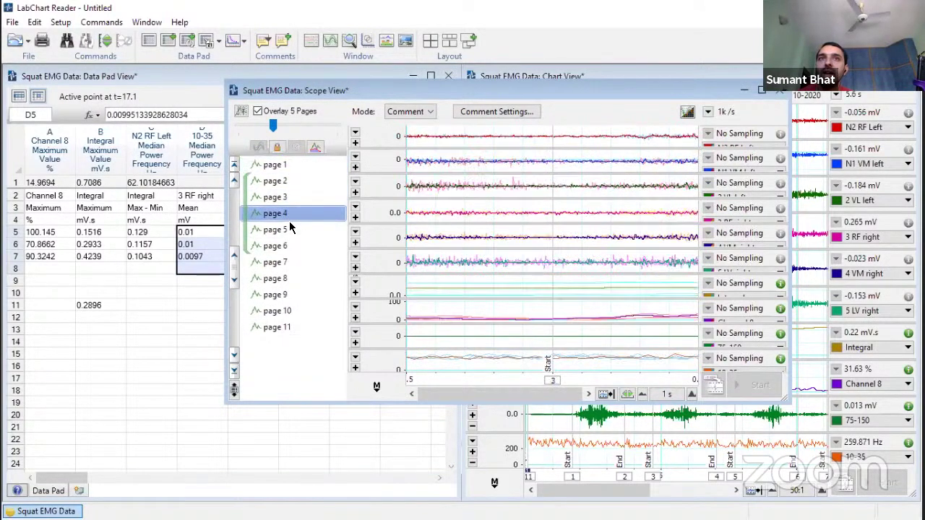
{"action": "left_click", "coordinate": [289, 230]}
{"action": "key", "text": "Down"}
{"action": "key", "text": "Down"}
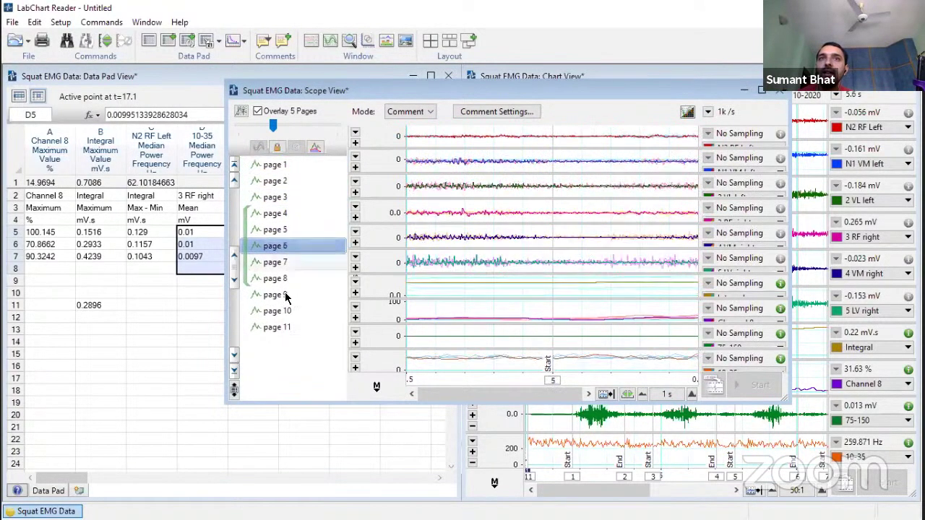
- Limit the Scope View's comment pages to comments containing "start" and extend each page to 5 s after the comment
{"action": "left_click", "coordinate": [491, 112]}
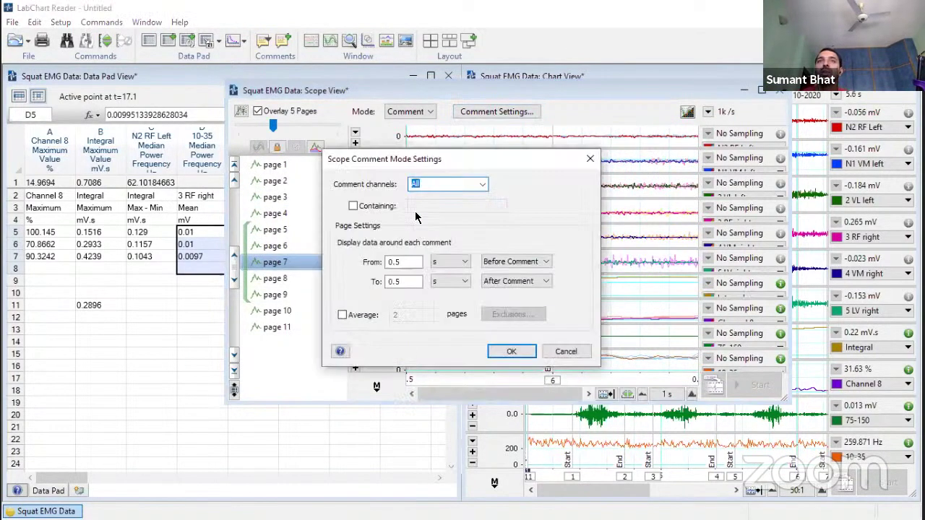
{"action": "left_click", "coordinate": [379, 209]}
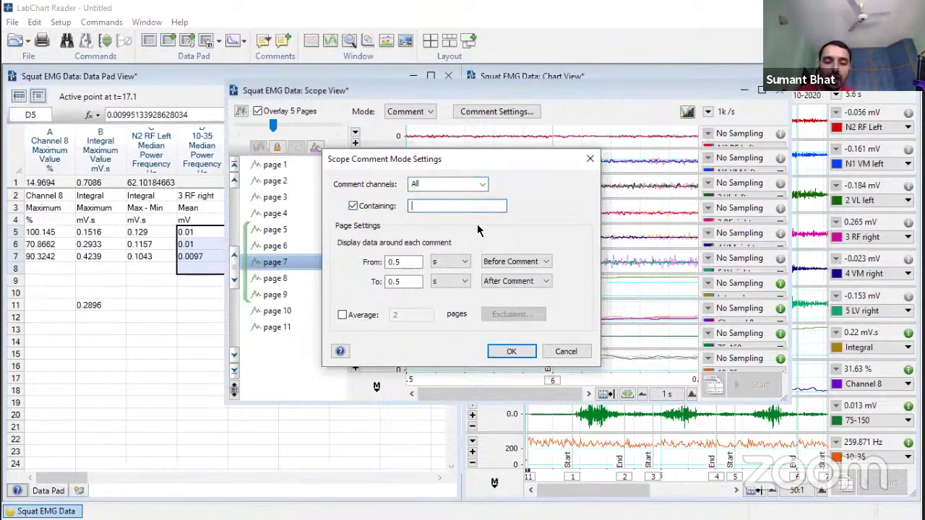
{"action": "type", "text": "start"}
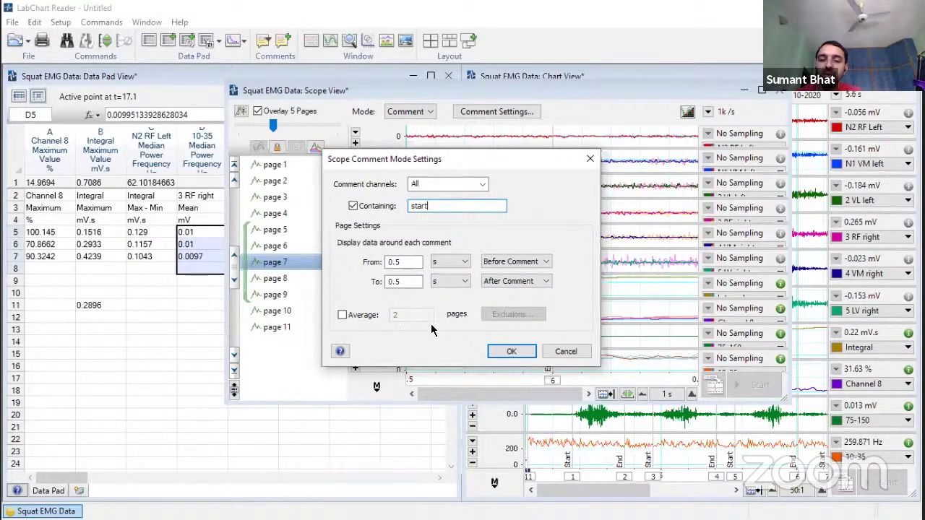
{"action": "left_click", "coordinate": [418, 262]}
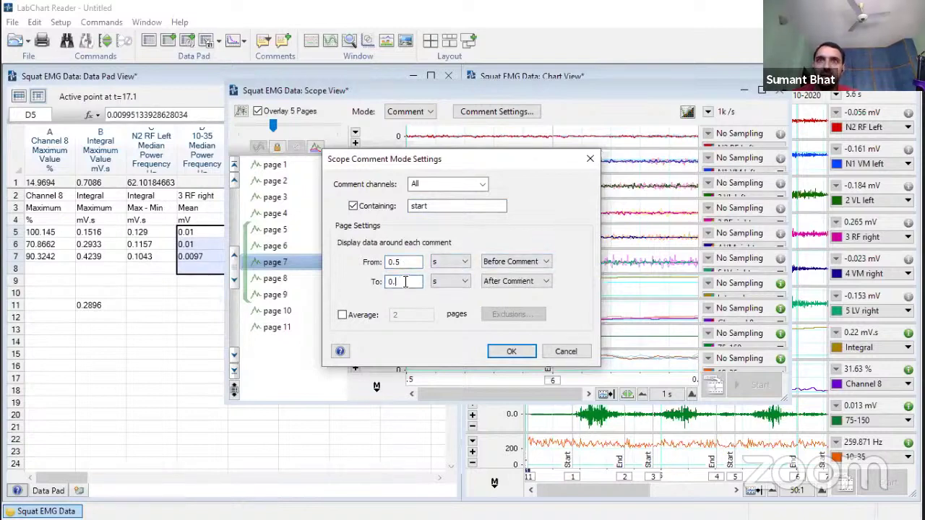
{"action": "key", "text": "BackSpace"}
{"action": "key", "text": "BackSpace"}
{"action": "type", "text": "5"}
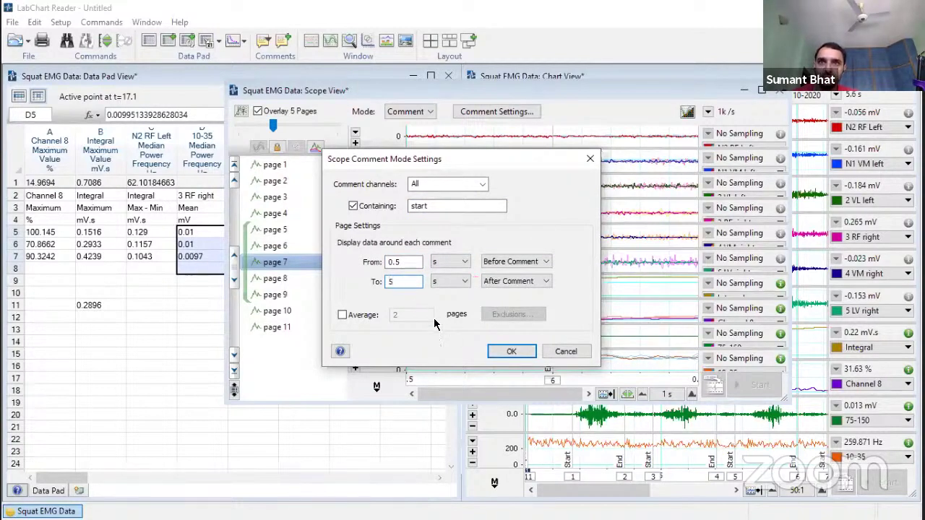
{"action": "left_click", "coordinate": [513, 353]}
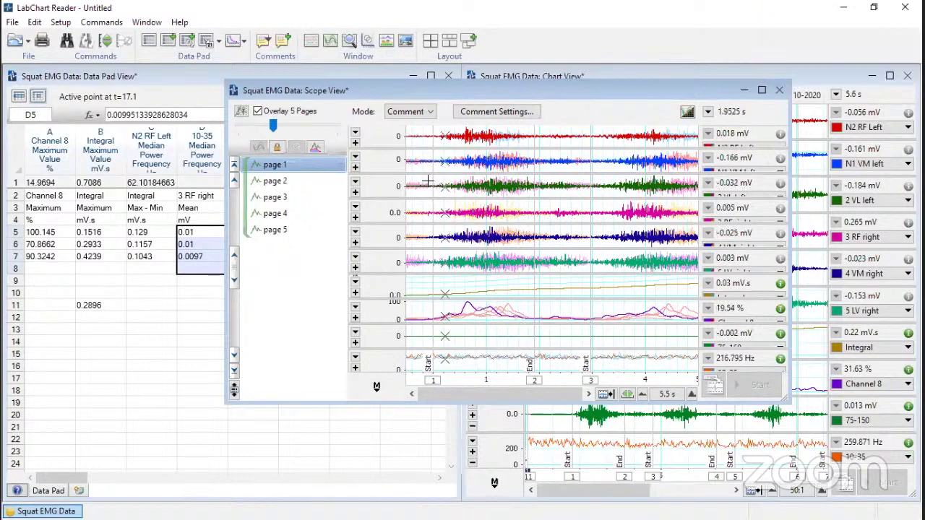
- Examine the start-comment pages 1 to 5 in turn, comparing each highlighted squat with the overlaid ones
{"action": "left_click", "coordinate": [299, 181]}
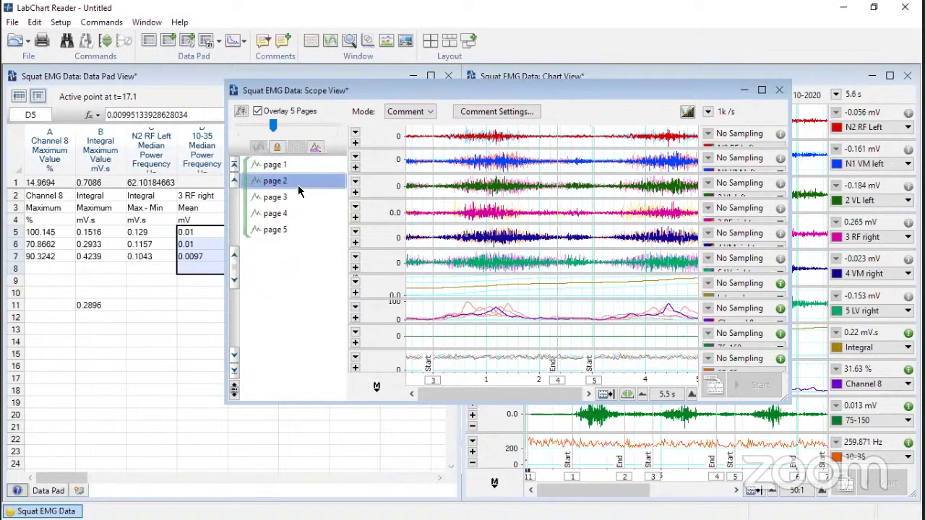
{"action": "left_click", "coordinate": [295, 197]}
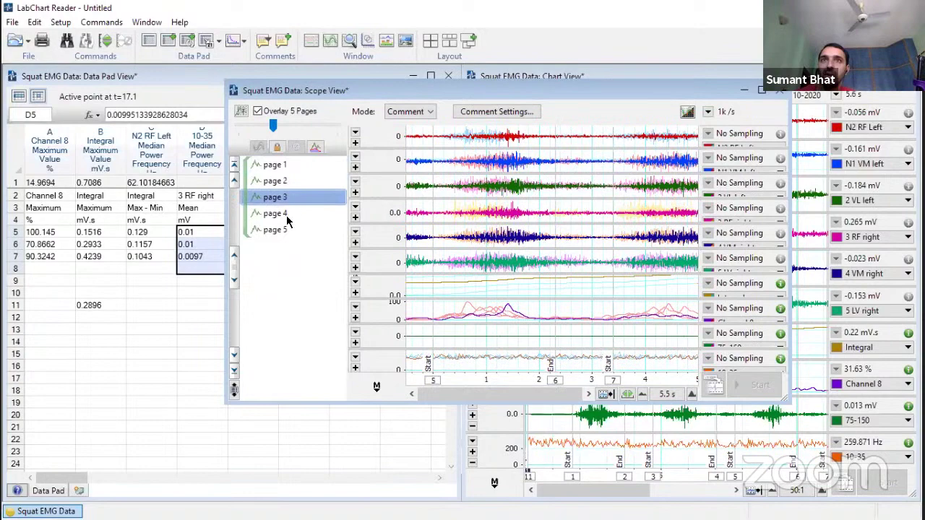
{"action": "left_click", "coordinate": [287, 214]}
{"action": "left_click", "coordinate": [287, 230]}
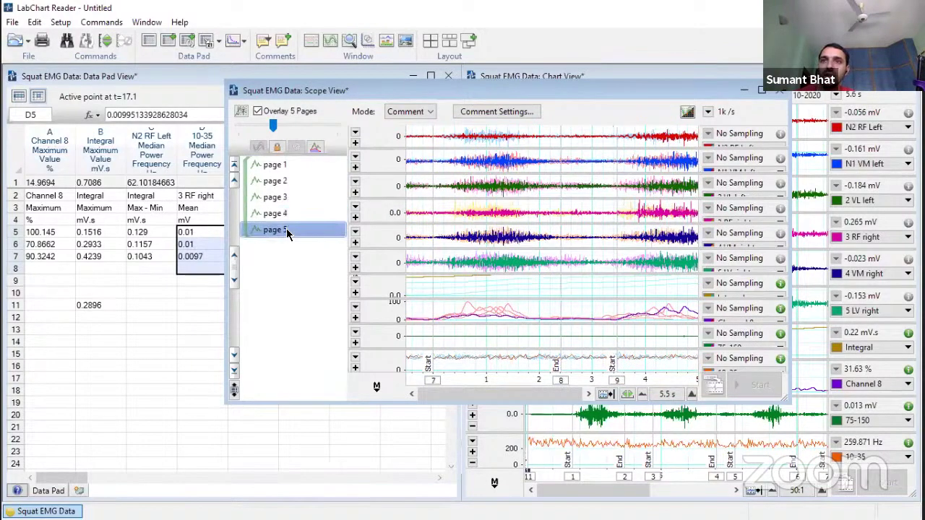
{"action": "left_click", "coordinate": [303, 170]}
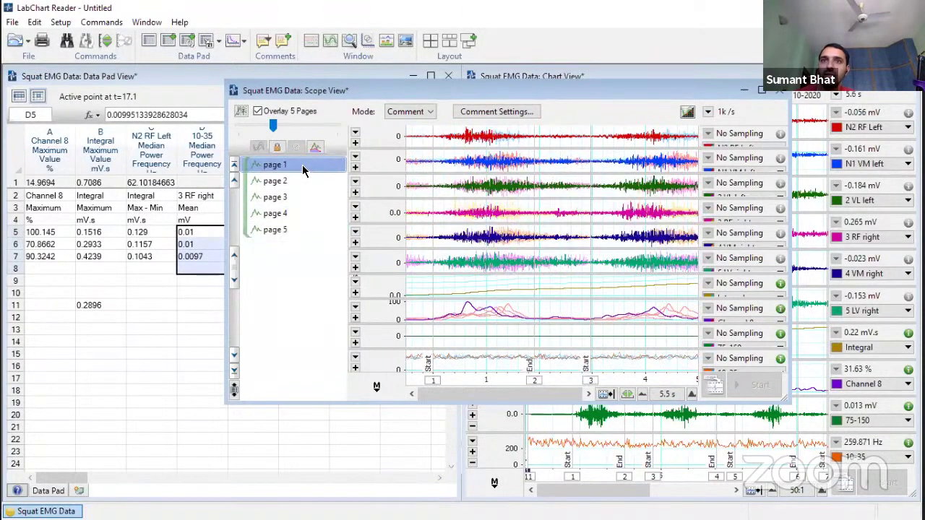
{"action": "left_click", "coordinate": [302, 183]}
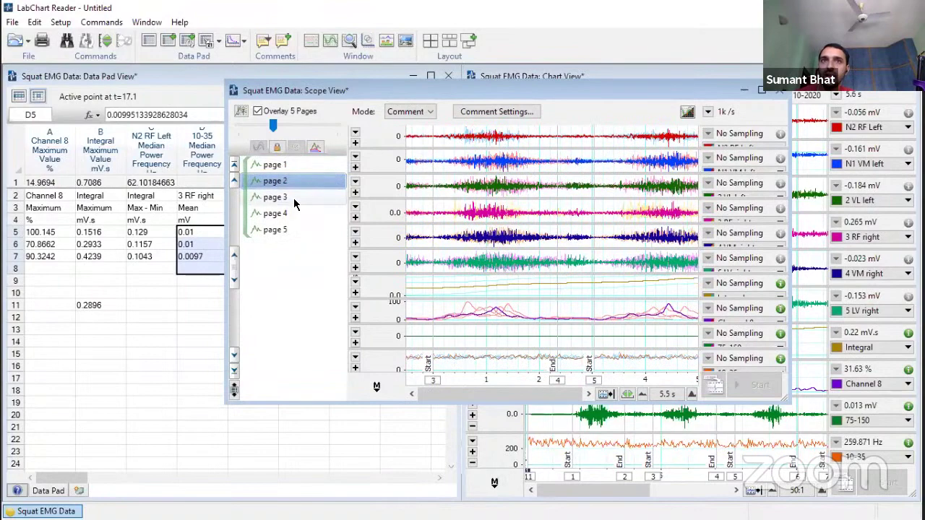
{"action": "left_click", "coordinate": [295, 199]}
{"action": "left_click", "coordinate": [294, 214]}
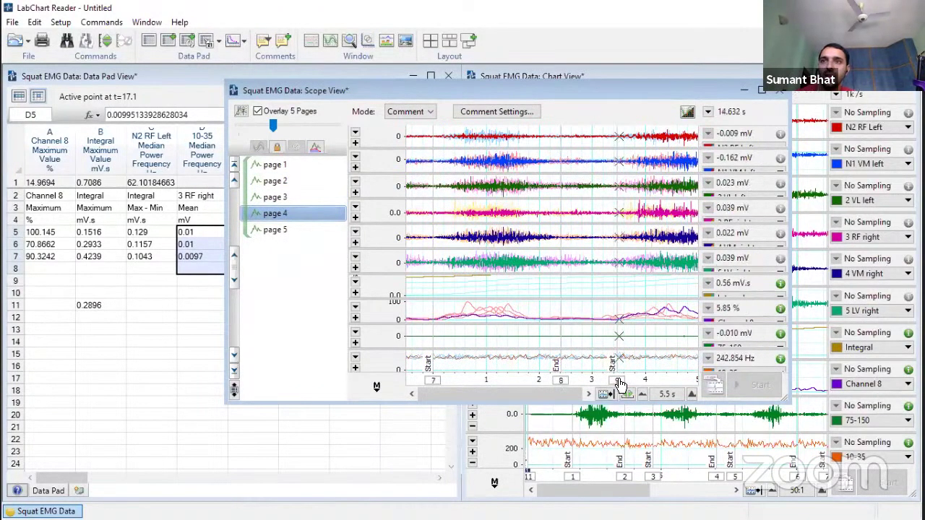
- Shorten the Scope View pages to end 2 s after each comment and review pages 1 to 5
{"action": "left_click", "coordinate": [490, 114]}
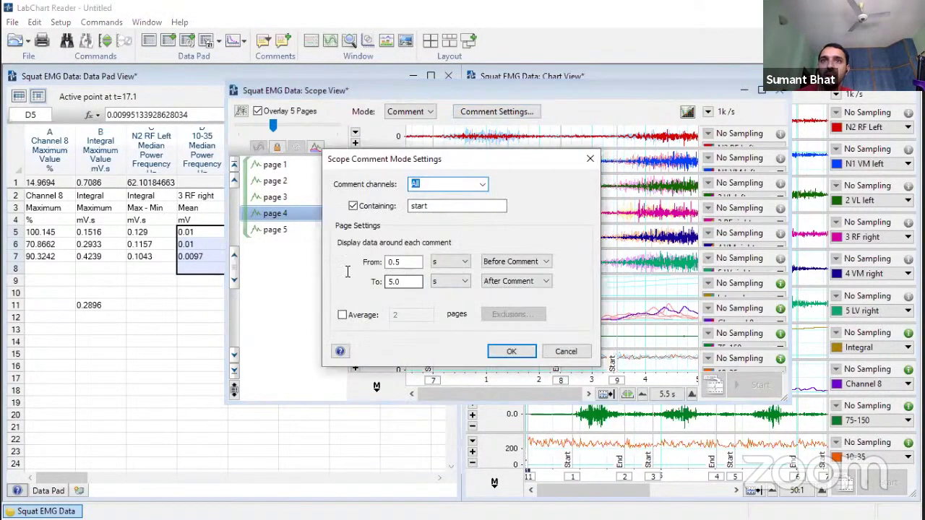
{"action": "type", "text": "2.0"}
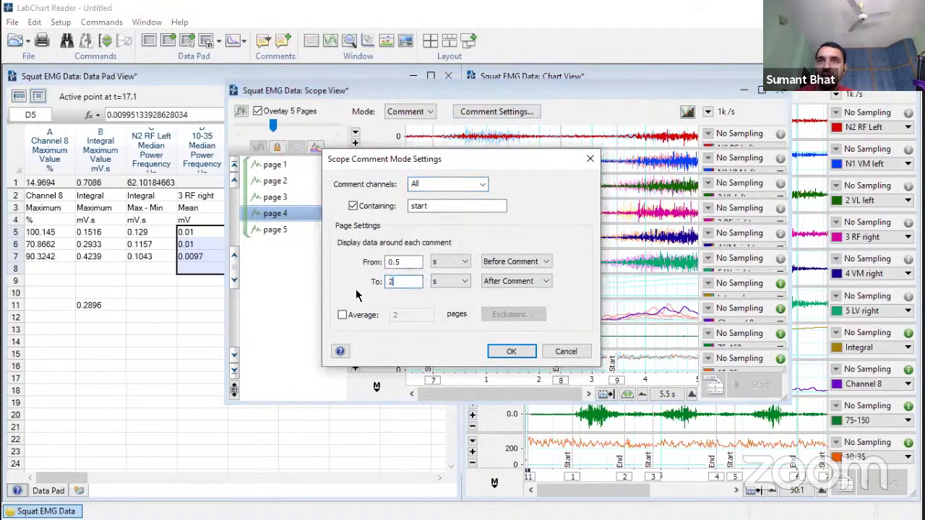
{"action": "left_click", "coordinate": [521, 354]}
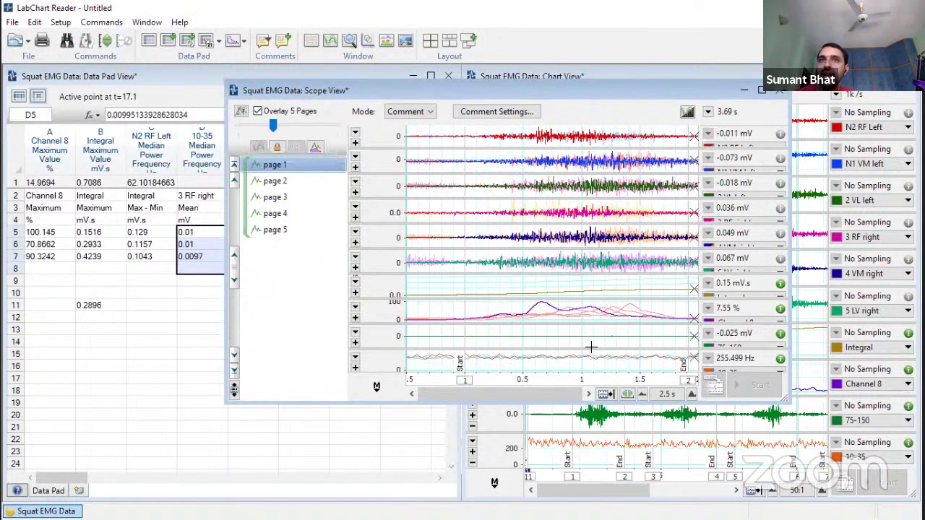
{"action": "left_click", "coordinate": [323, 182]}
{"action": "left_click", "coordinate": [312, 197]}
{"action": "left_click", "coordinate": [311, 213]}
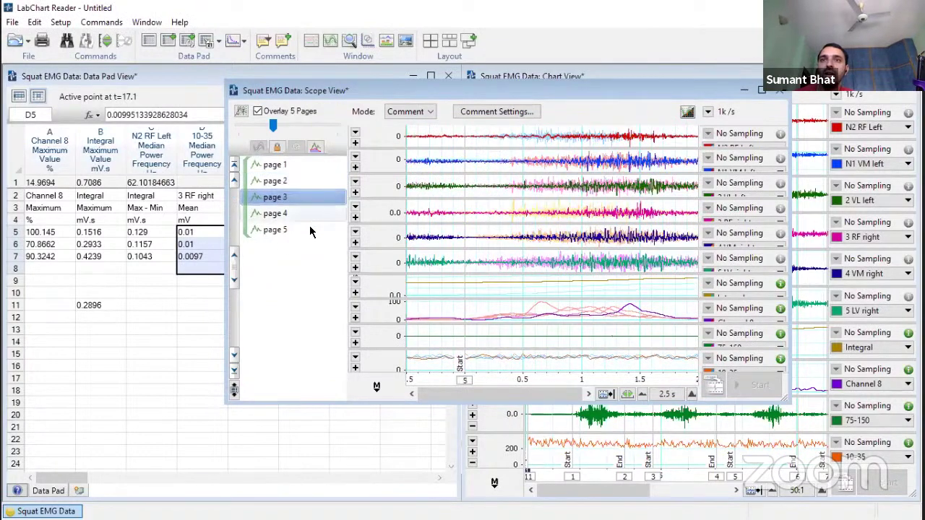
{"action": "left_click", "coordinate": [309, 230]}
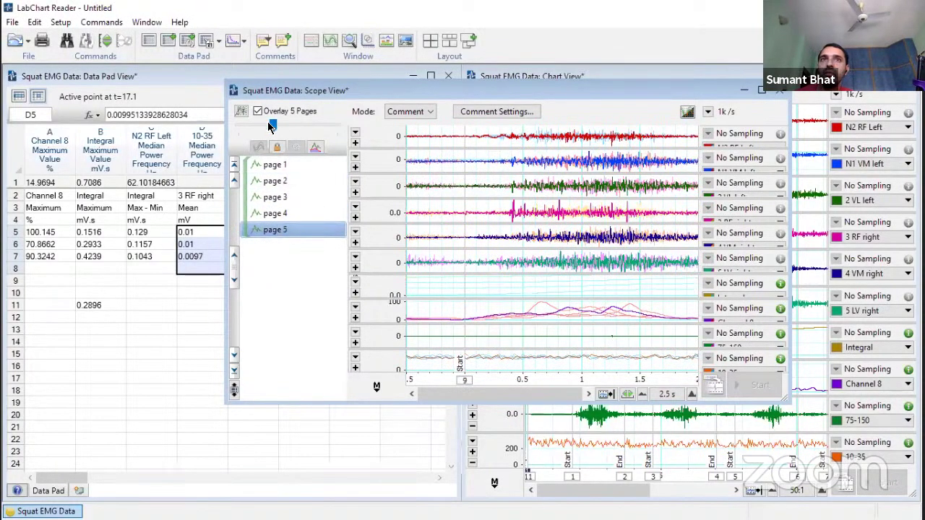
- Raise the overlay to 100 pages and compare the enlarged N2 RF Left trace with and without overlay, ending with all channels restored
{"action": "left_click_drag", "start_coordinate": [304, 135], "coordinate": [338, 134]}
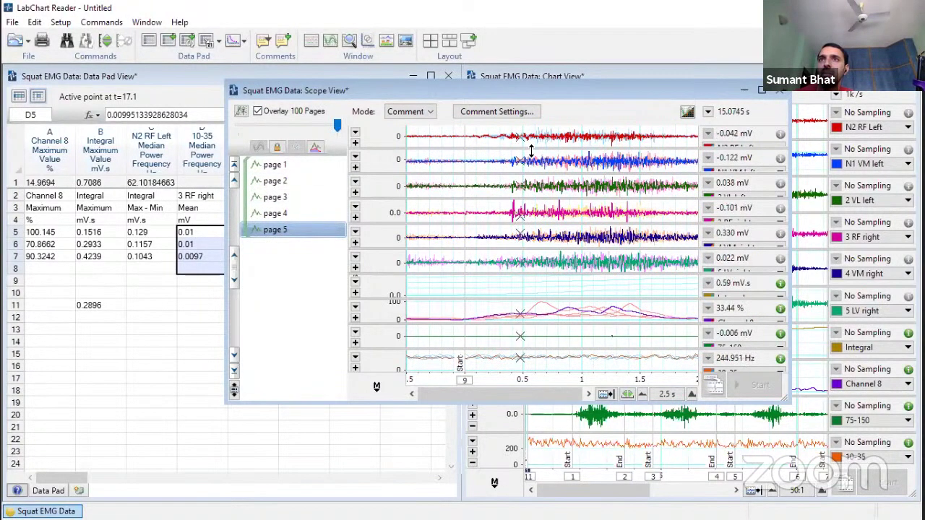
{"action": "left_click_drag", "start_coordinate": [533, 332], "coordinate": [532, 332]}
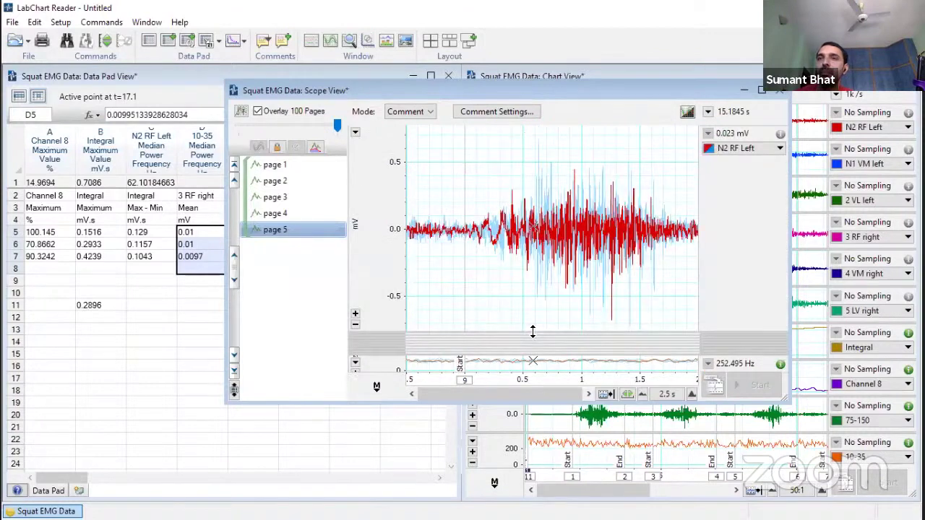
{"action": "left_click", "coordinate": [258, 111]}
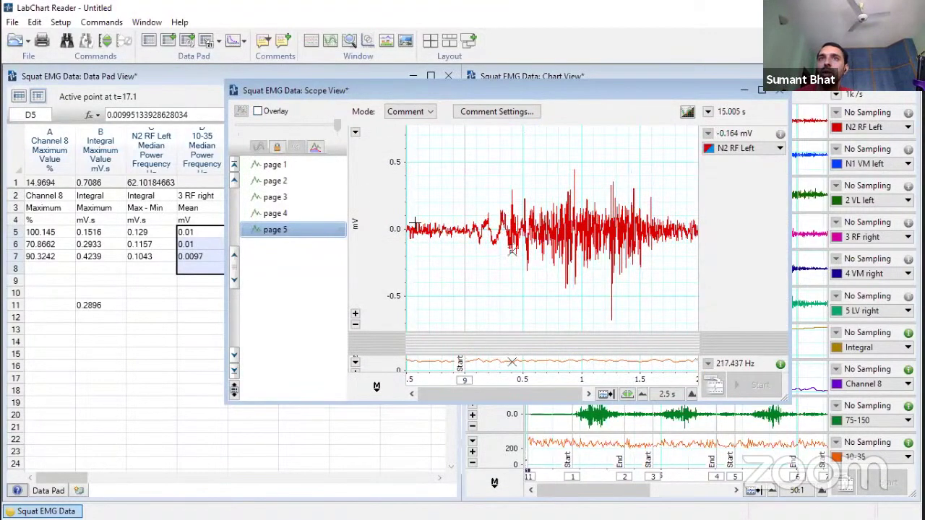
{"action": "left_click", "coordinate": [259, 112]}
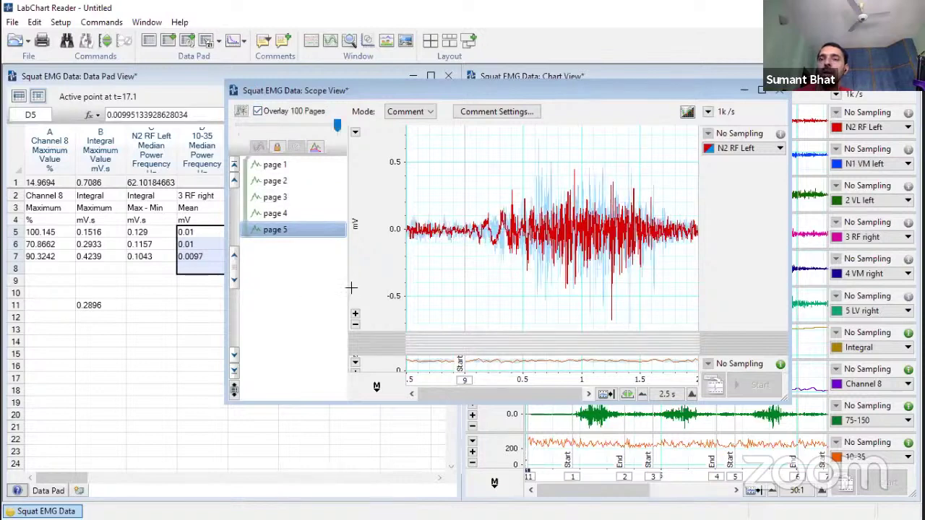
{"action": "double_click", "coordinate": [546, 346]}
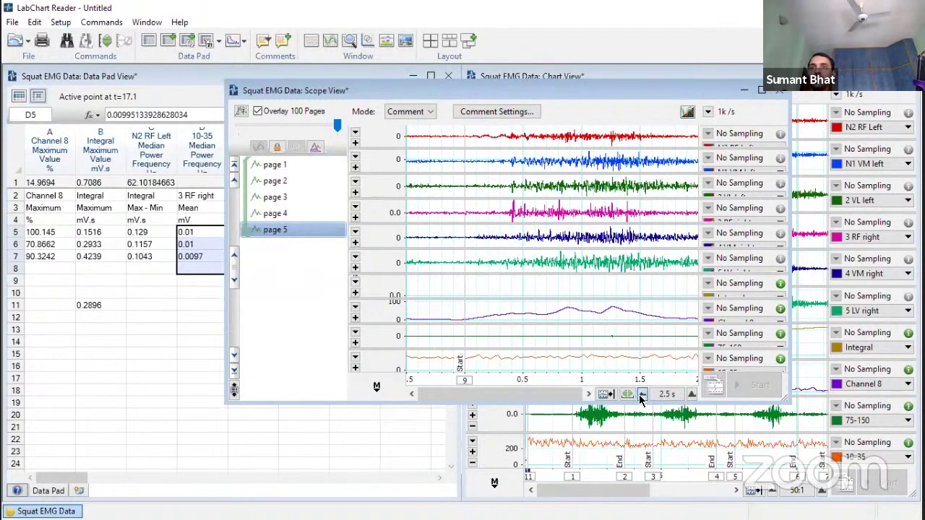
- Select the page 5 squat from about 14.73 to 16.22 s and delete the recorded Data Pad rows below row 1
{"action": "left_click_drag", "start_coordinate": [480, 362], "coordinate": [654, 361]}
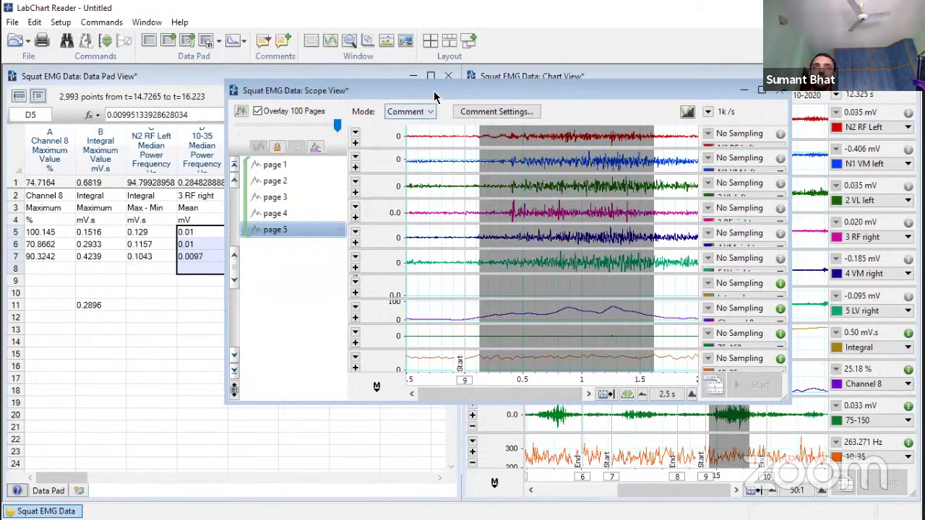
{"action": "left_click_drag", "start_coordinate": [461, 90], "coordinate": [618, 109]}
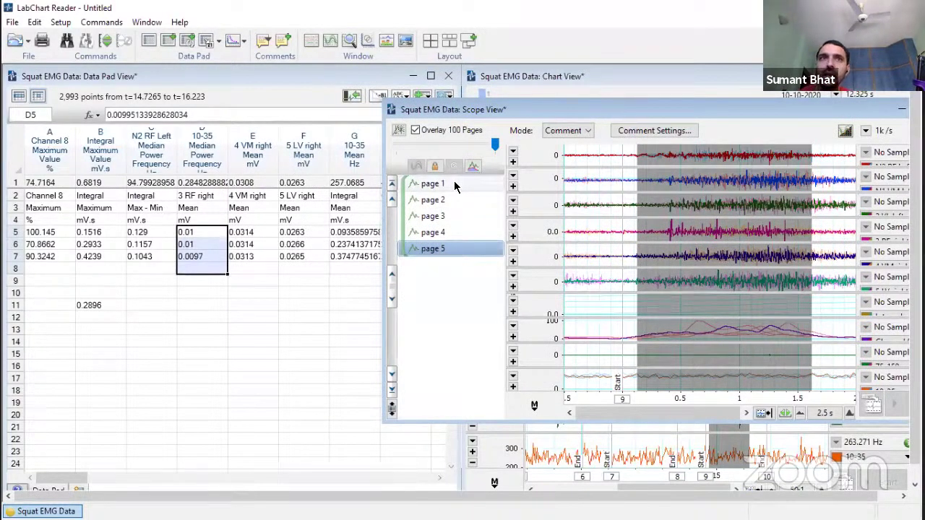
{"action": "left_click", "coordinate": [202, 281]}
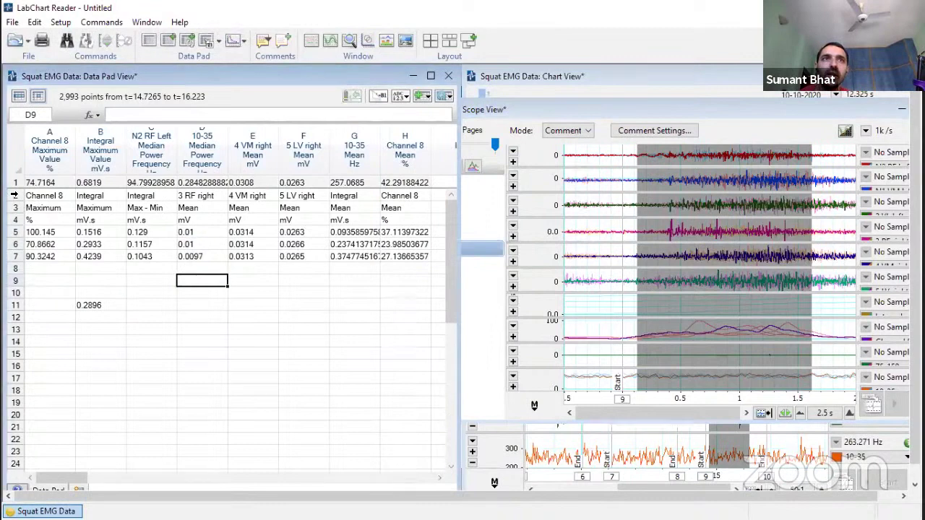
{"action": "left_click_drag", "start_coordinate": [15, 196], "coordinate": [16, 268]}
{"action": "key", "text": "Delete"}
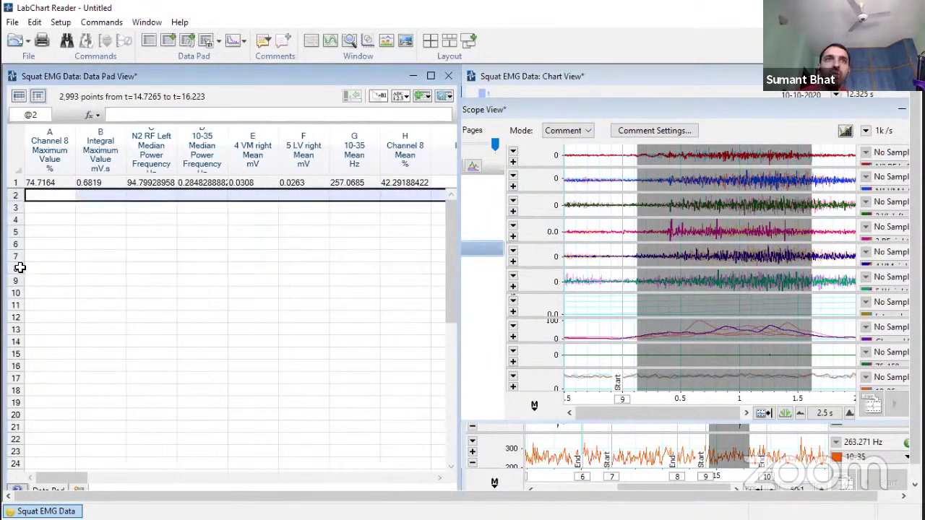
{"action": "left_click_drag", "start_coordinate": [14, 183], "coordinate": [6, 312]}
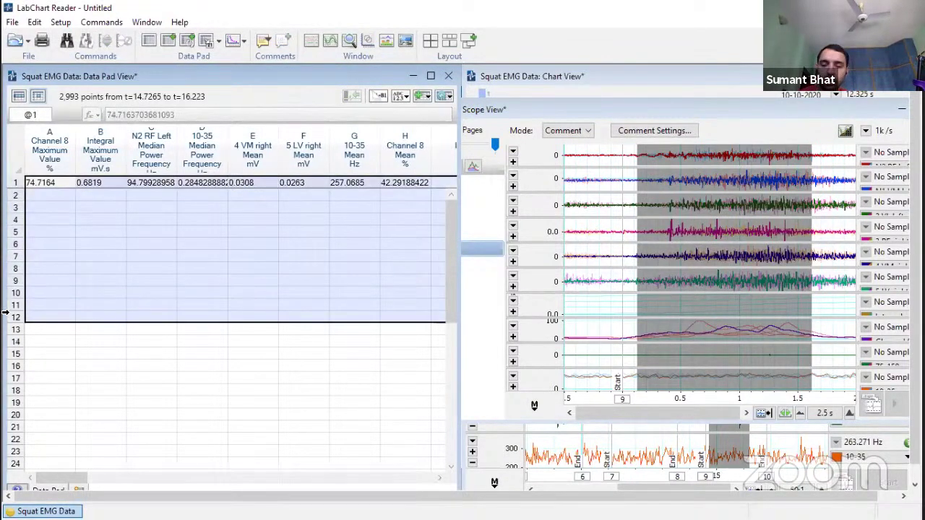
{"action": "left_click", "coordinate": [223, 339]}
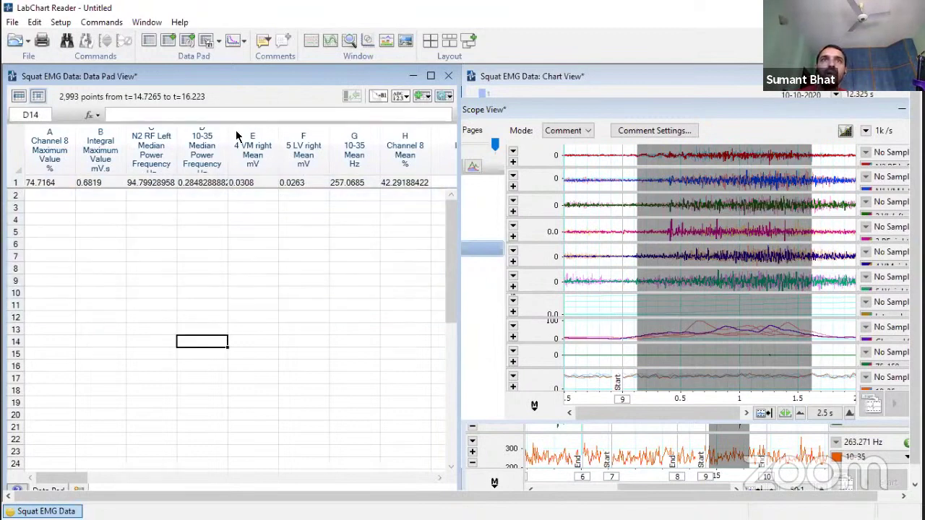
- Try a multiple add to the Data Pad using event markers from any channel, stepping through the current selection only
{"action": "left_click", "coordinate": [186, 45]}
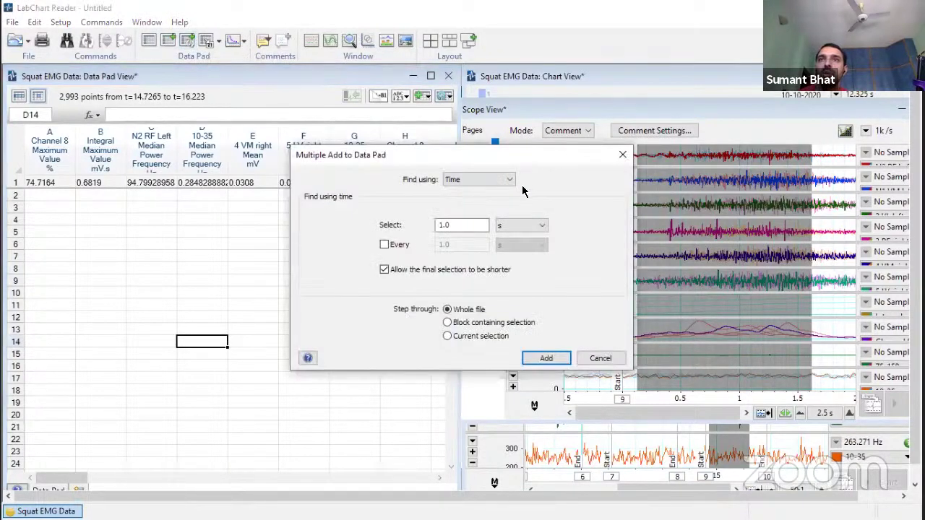
{"action": "left_click", "coordinate": [511, 181]}
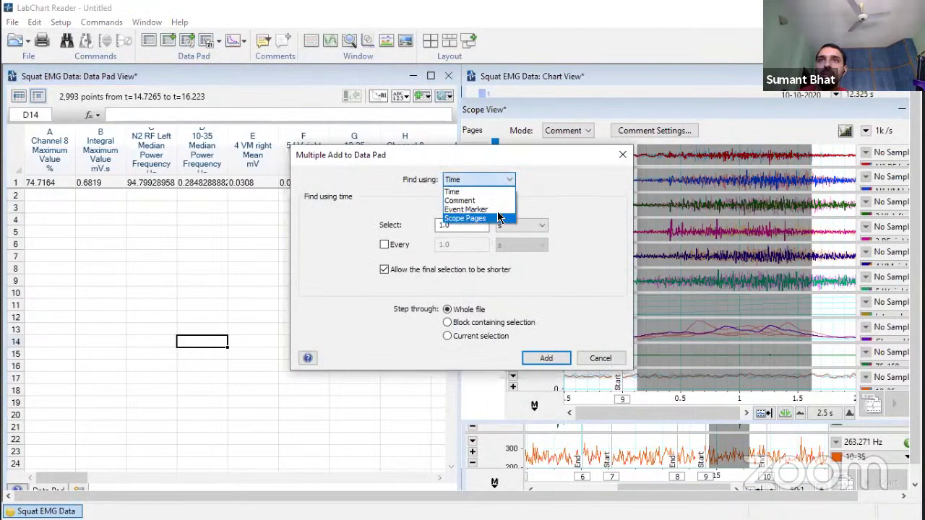
{"action": "left_click", "coordinate": [492, 209]}
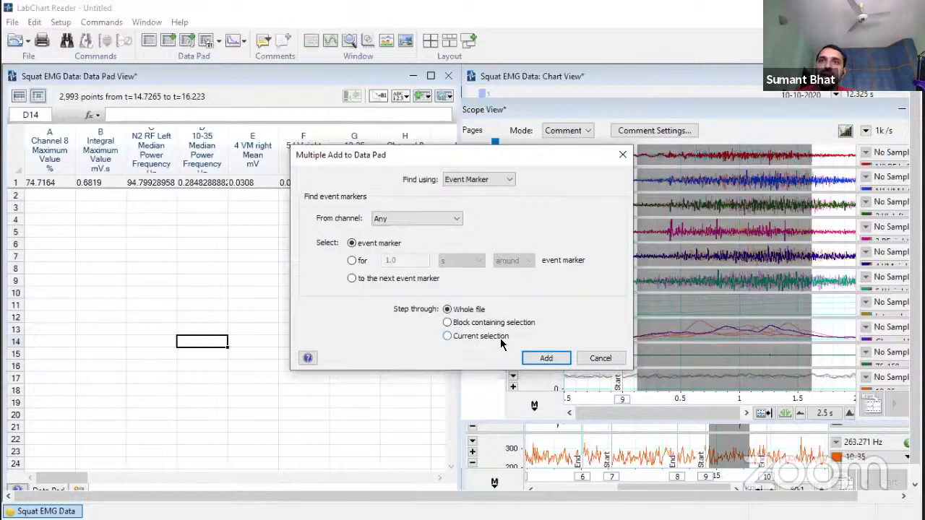
{"action": "left_click", "coordinate": [482, 339]}
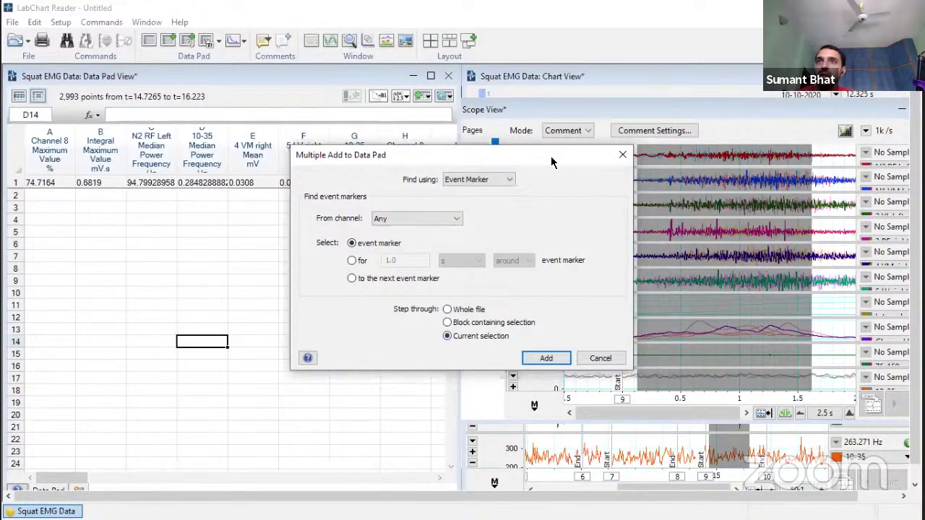
{"action": "left_click_drag", "start_coordinate": [551, 162], "coordinate": [433, 162]}
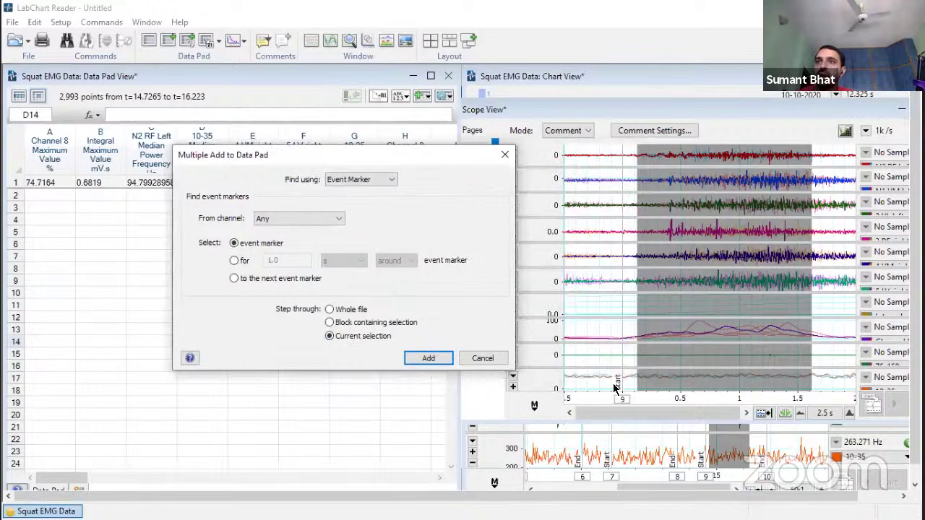
{"action": "left_click", "coordinate": [429, 360]}
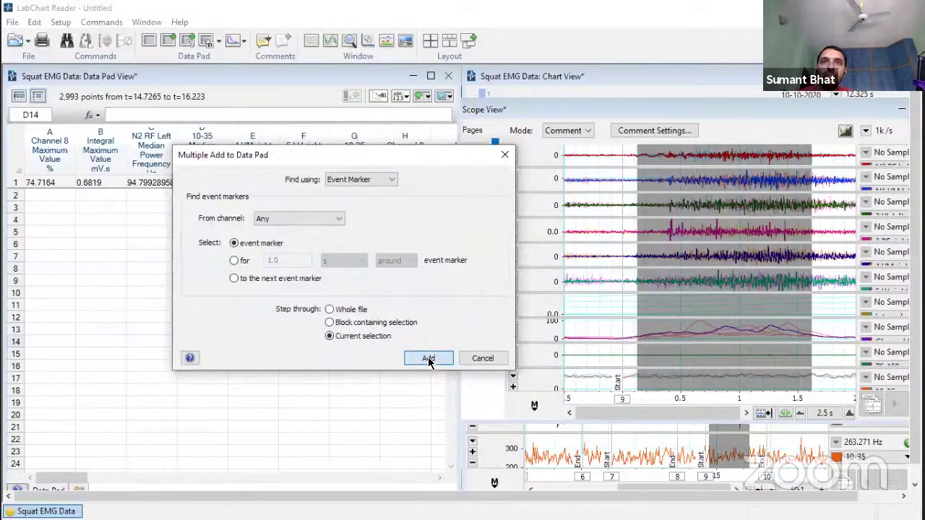
{"action": "left_click", "coordinate": [430, 356]}
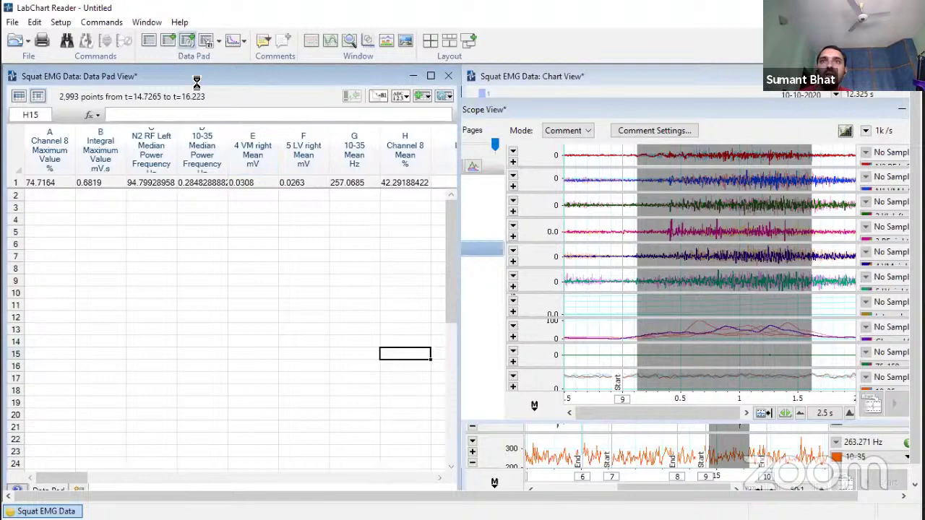
- Add every squat to the Data Pad with a multiple add that finds Scope Pages and uses the current selection
{"action": "key", "text": "ctrl+shift+d"}
{"action": "left_click", "coordinate": [479, 179]}
{"action": "left_click", "coordinate": [496, 218]}
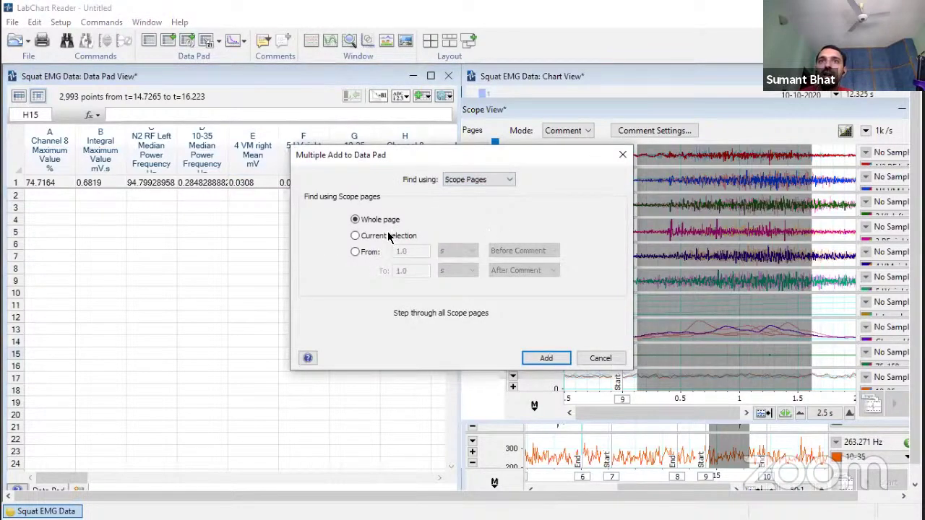
{"action": "left_click", "coordinate": [354, 236]}
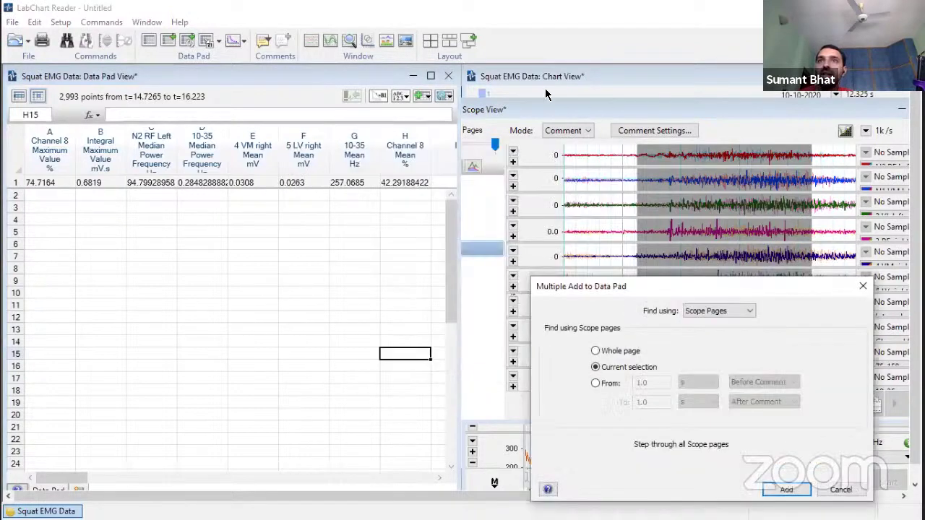
{"action": "left_click", "coordinate": [540, 116]}
{"action": "left_click", "coordinate": [691, 382]}
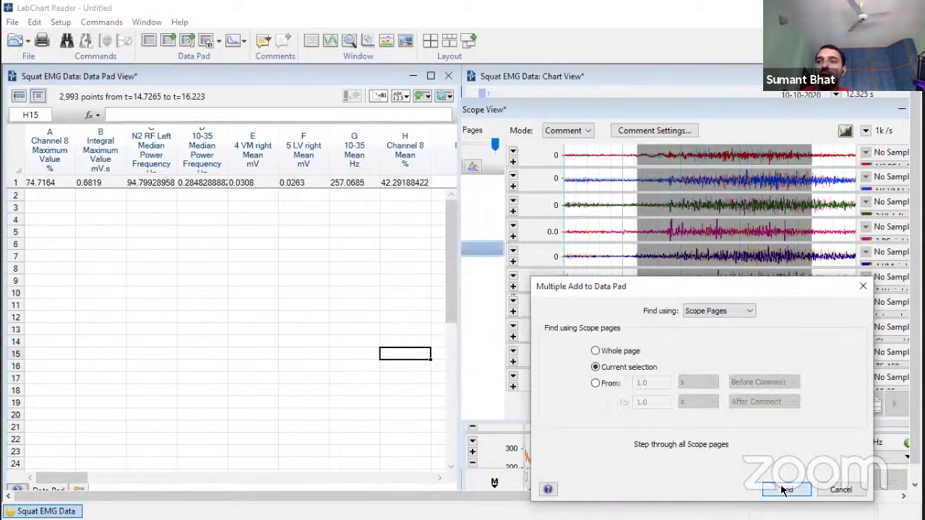
{"action": "left_click", "coordinate": [785, 490]}
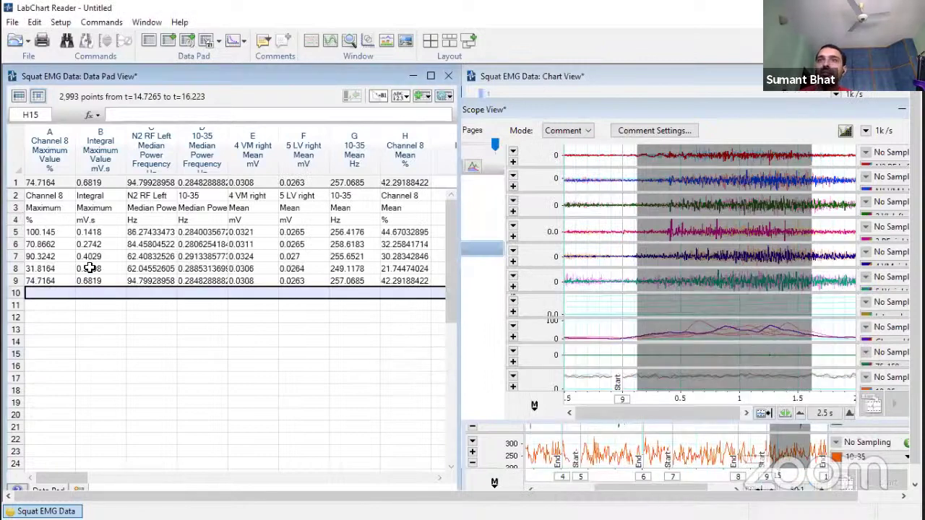
- Show page 1 in the Scope View and go through Data Pad rows 5 to 9, matching each row to its squat page
{"action": "left_click", "coordinate": [556, 112]}
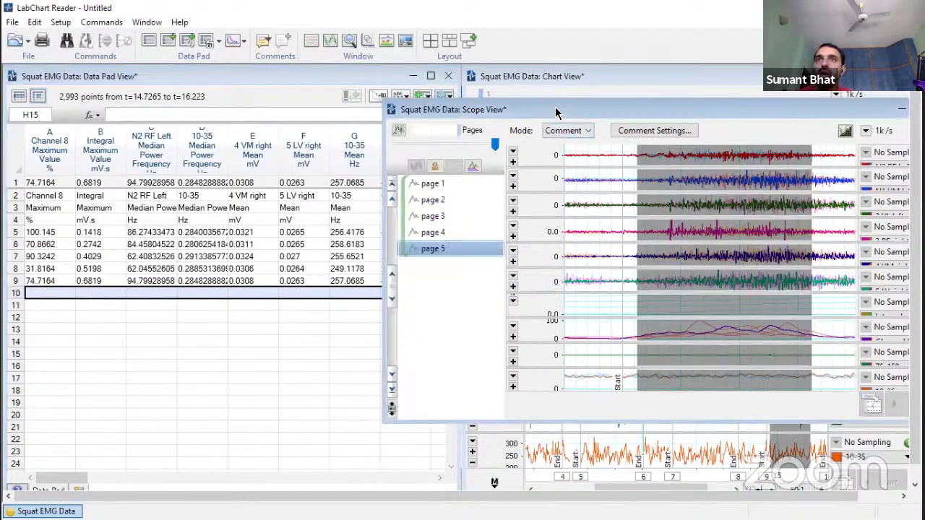
{"action": "left_click", "coordinate": [460, 186]}
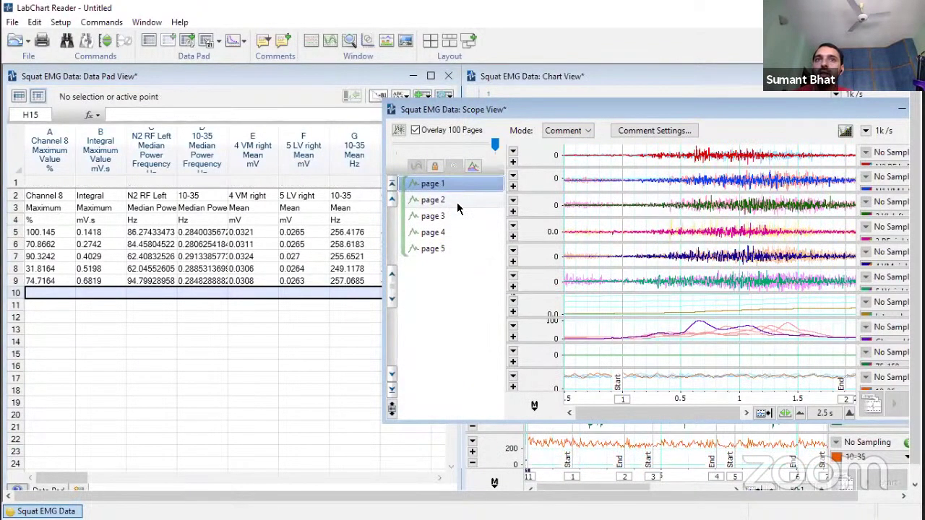
{"action": "left_click", "coordinate": [13, 232]}
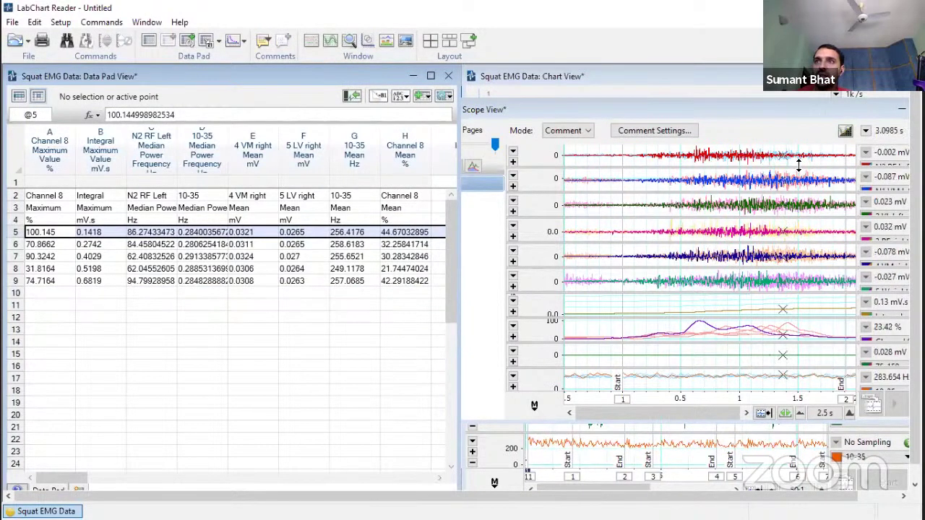
{"action": "left_click", "coordinate": [13, 244]}
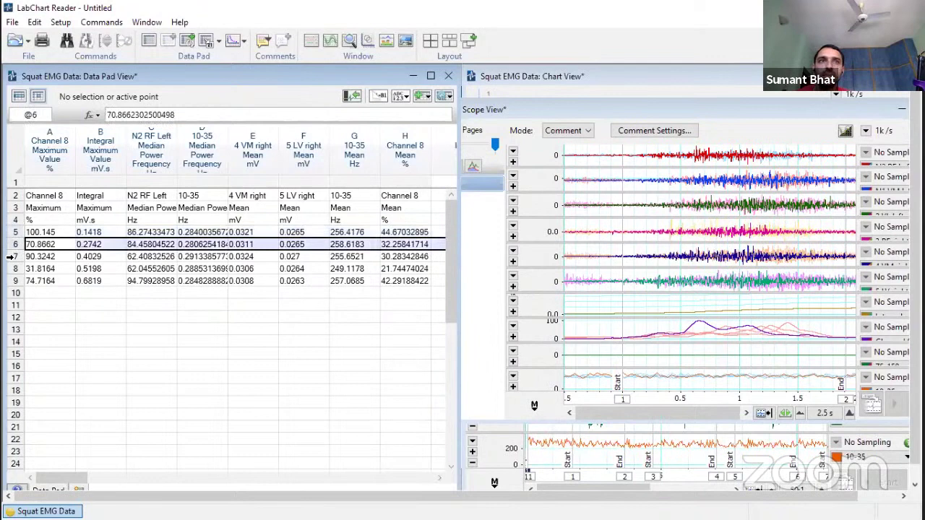
{"action": "left_click", "coordinate": [10, 257]}
{"action": "left_click", "coordinate": [11, 269]}
{"action": "left_click", "coordinate": [13, 281]}
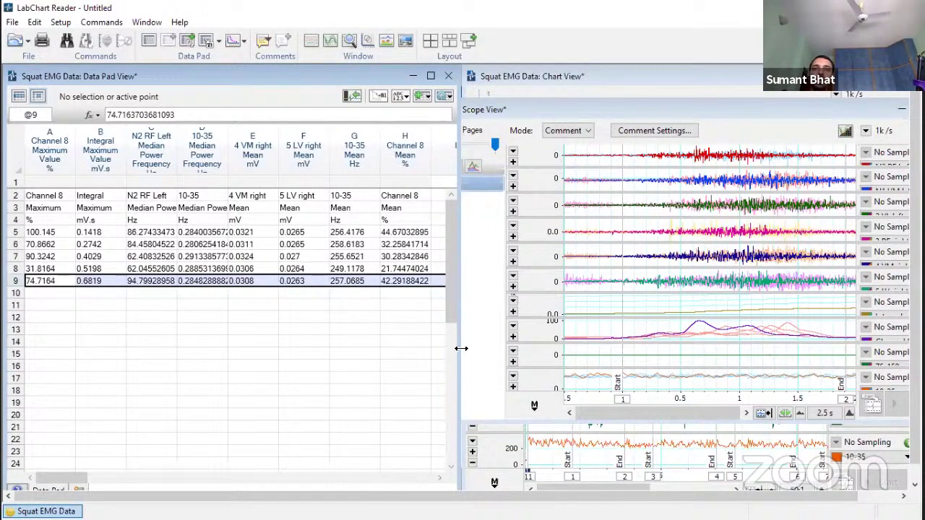
- Widen the Data Pad and set column I to the Full Comment Text calculated from Any Channel
{"action": "left_click_drag", "start_coordinate": [459, 351], "coordinate": [589, 359]}
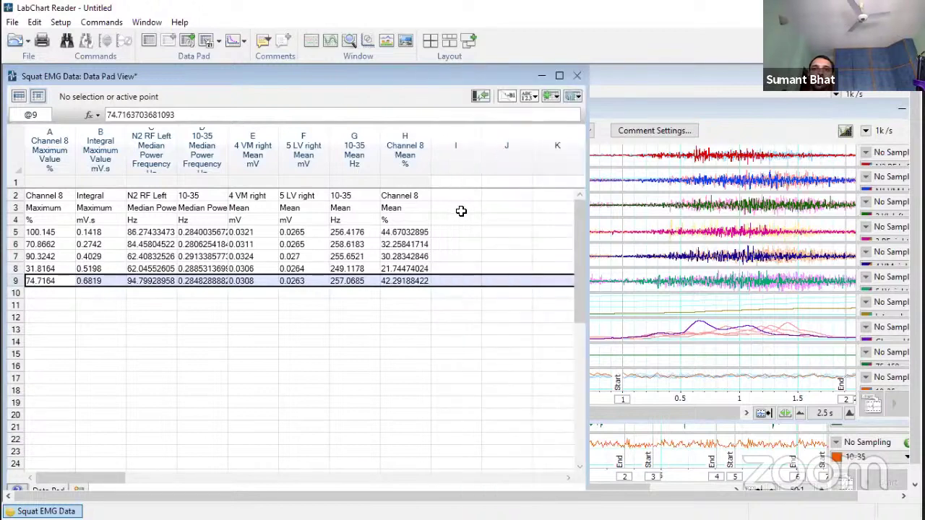
{"action": "left_click", "coordinate": [441, 152]}
{"action": "left_click", "coordinate": [482, 193]}
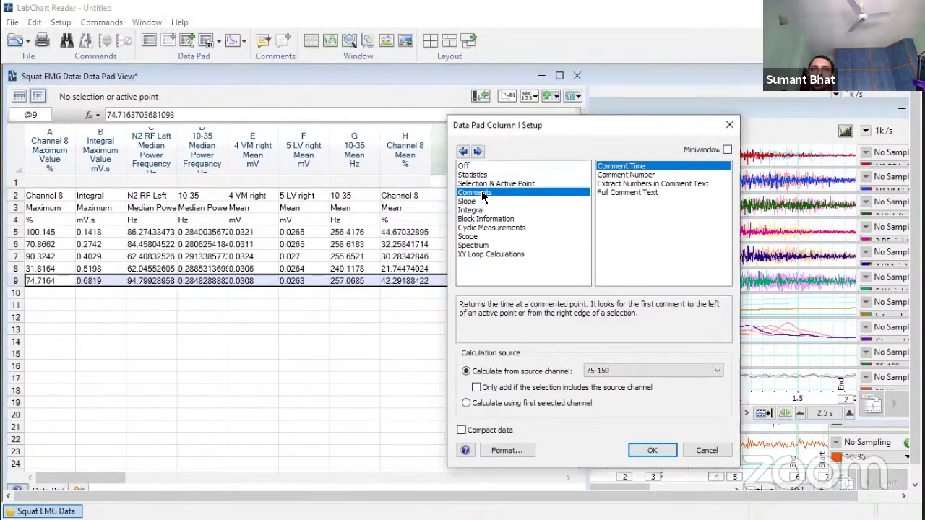
{"action": "left_click", "coordinate": [633, 193]}
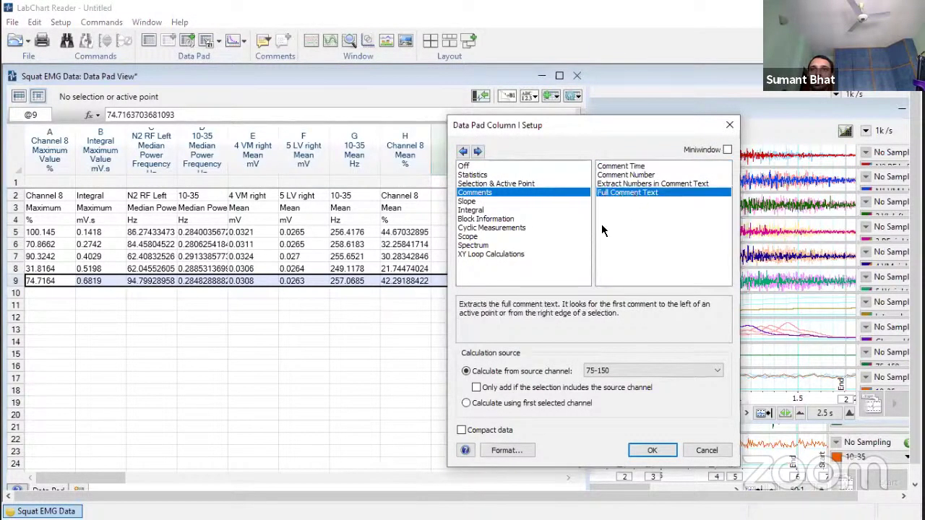
{"action": "left_click", "coordinate": [655, 372]}
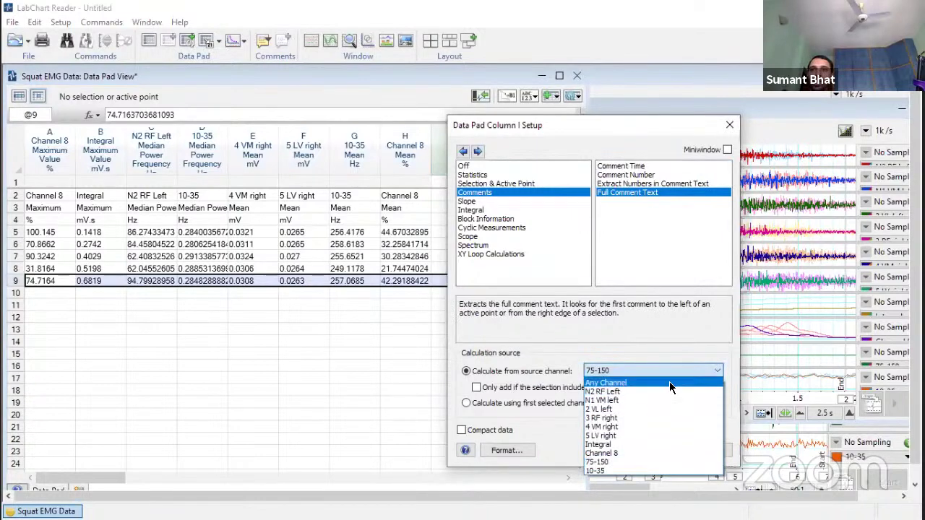
{"action": "left_click", "coordinate": [669, 381]}
{"action": "left_click", "coordinate": [640, 451]}
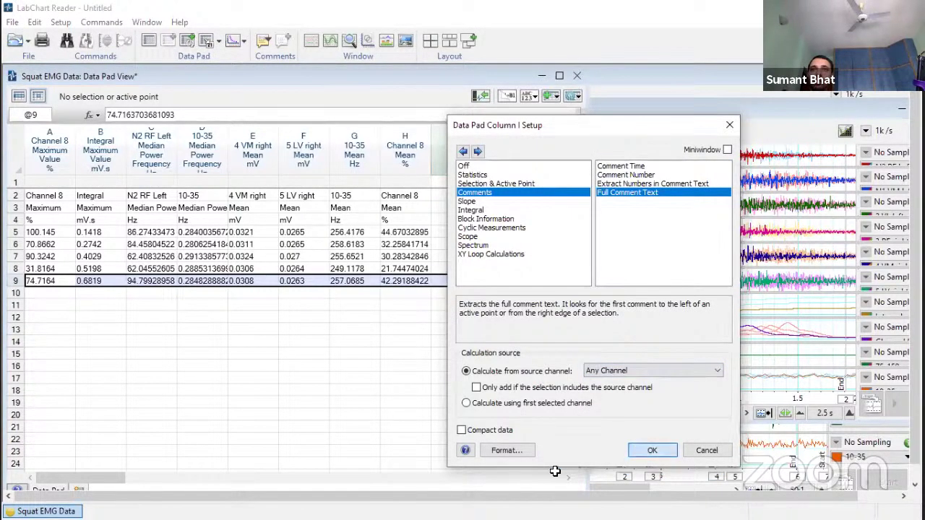
- Recalculate Data Pad rows 5 to 9 to fill in the full comment text column
{"action": "left_click", "coordinate": [574, 96]}
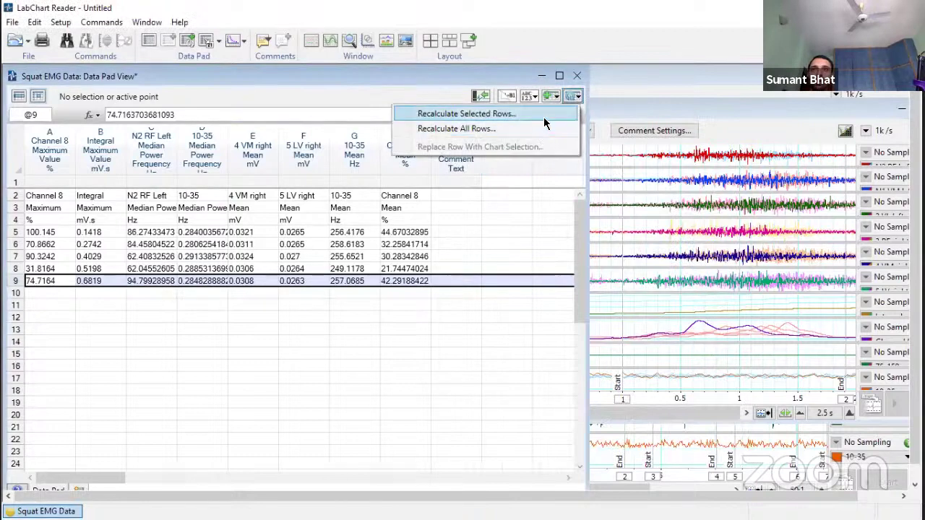
{"action": "key", "text": "Return"}
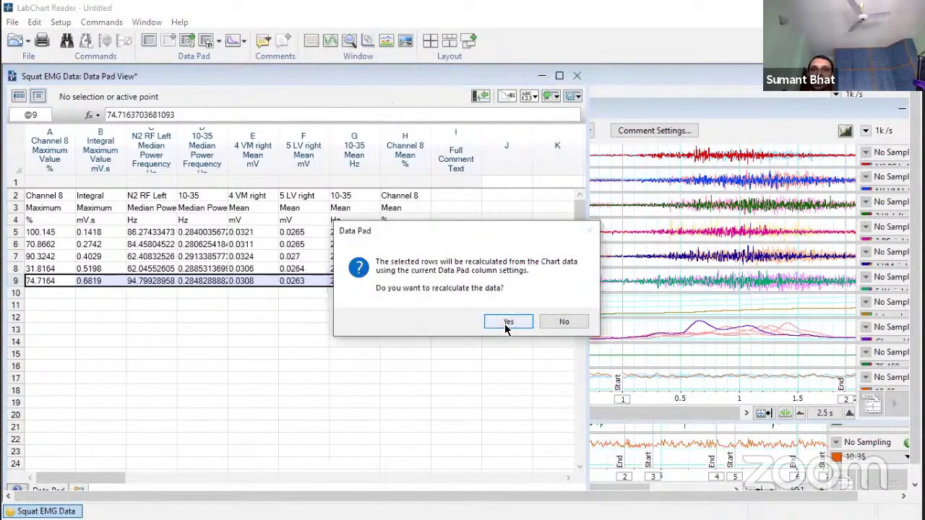
{"action": "left_click", "coordinate": [507, 323]}
{"action": "left_click", "coordinate": [506, 318]}
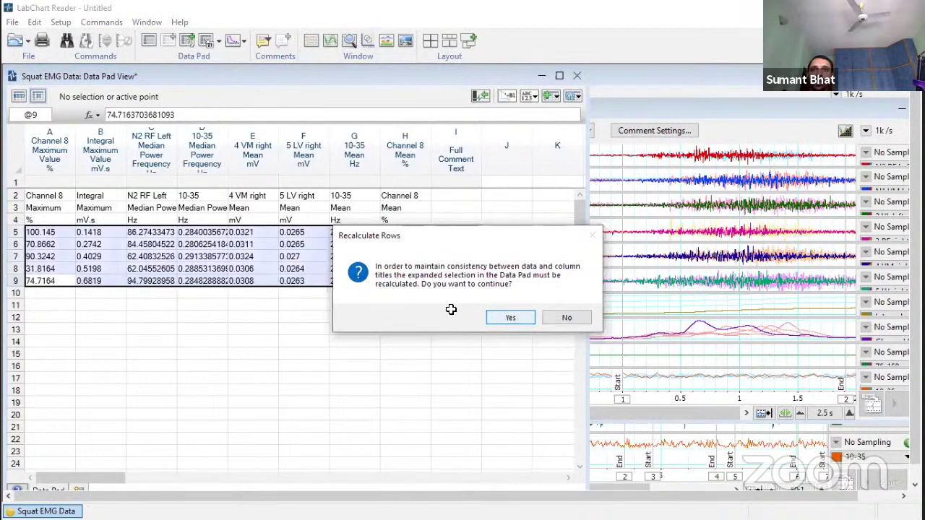
{"action": "left_click", "coordinate": [459, 233]}
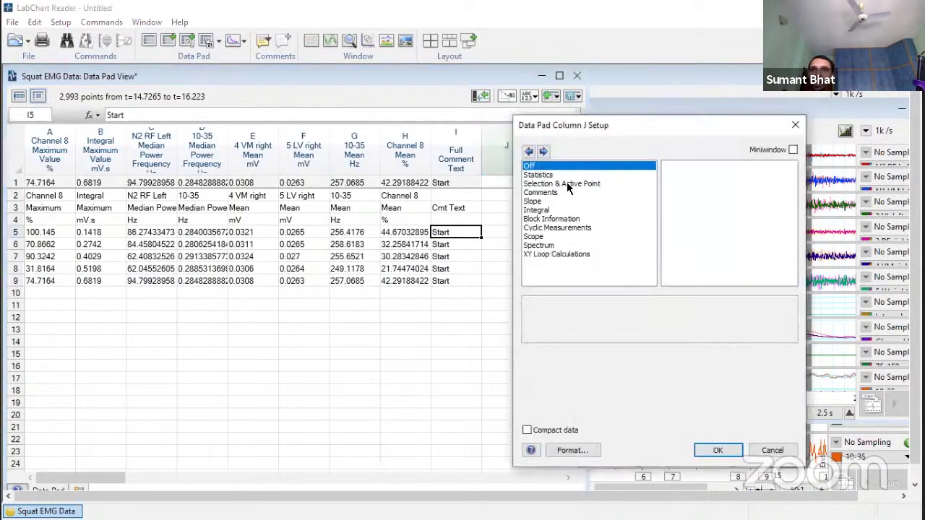
- Set Data Pad column J to the Comment Number calculated from Any Channel
{"action": "left_click", "coordinate": [553, 193]}
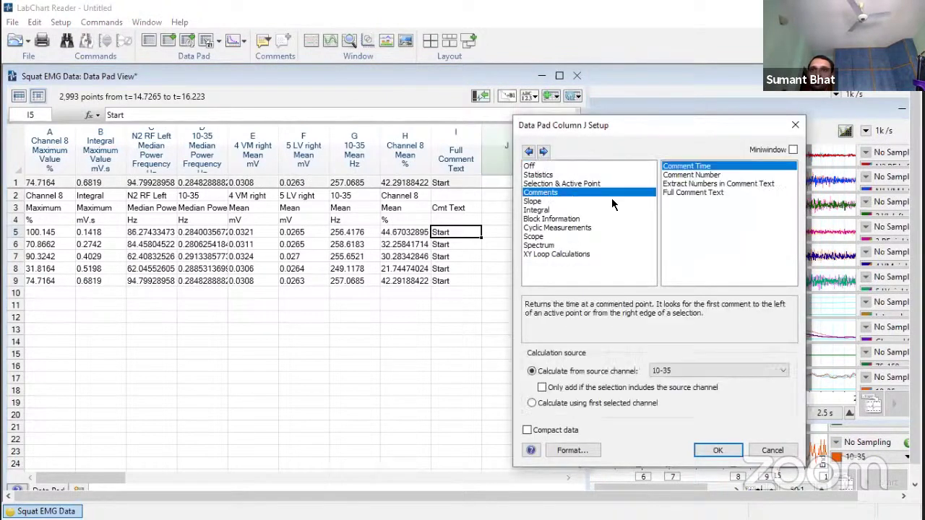
{"action": "left_click", "coordinate": [692, 175]}
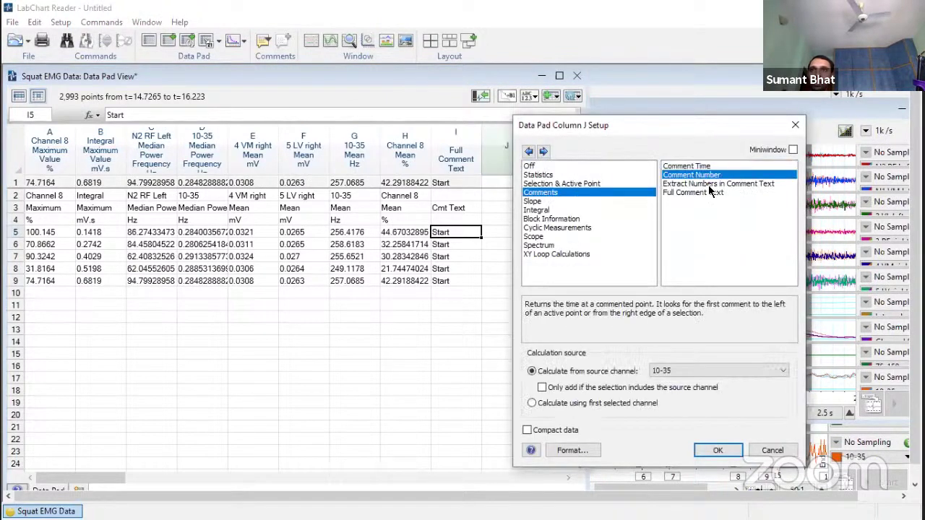
{"action": "left_click", "coordinate": [739, 368]}
{"action": "left_click", "coordinate": [731, 383]}
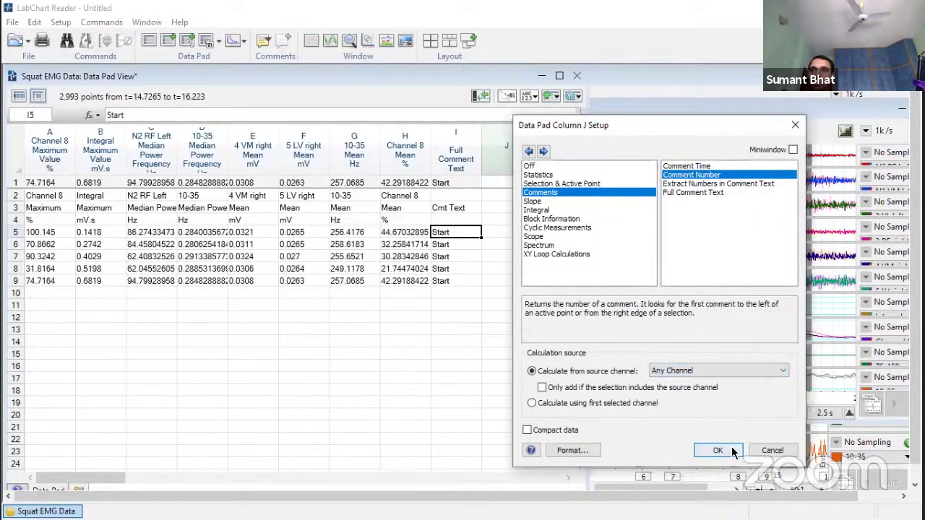
{"action": "key", "text": "Return"}
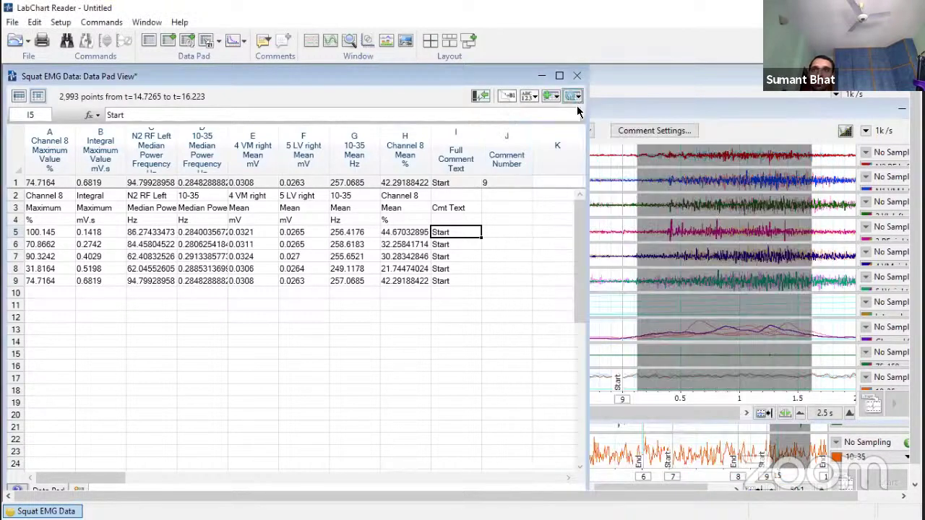
- Recalculate Data Pad rows 5 to 9 to fill in the comment number column
{"action": "left_click", "coordinate": [574, 96]}
{"action": "left_click", "coordinate": [463, 113]}
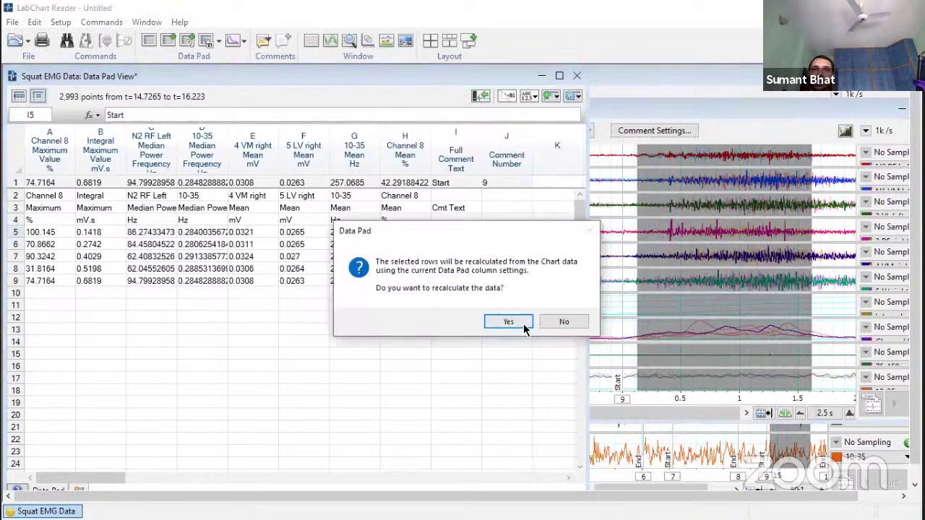
{"action": "left_click", "coordinate": [517, 324]}
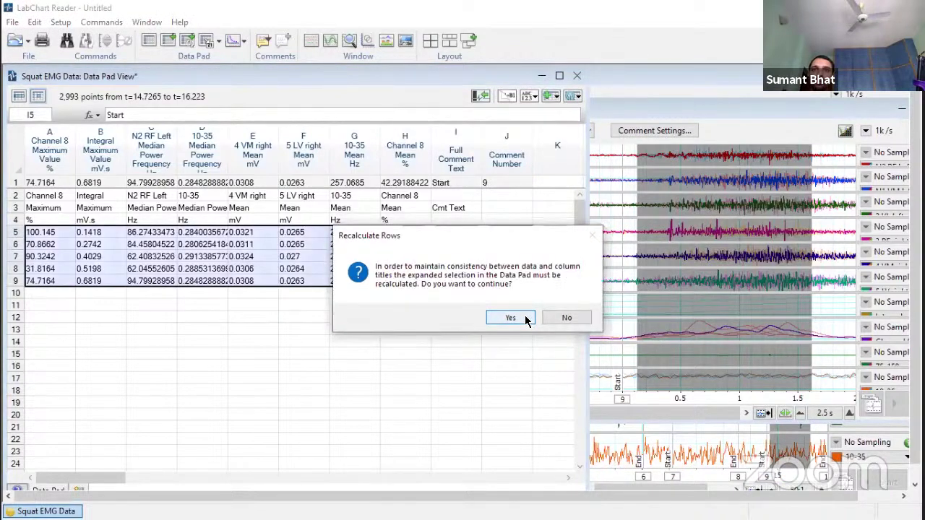
{"action": "left_click", "coordinate": [524, 320]}
{"action": "left_click", "coordinate": [233, 308]}
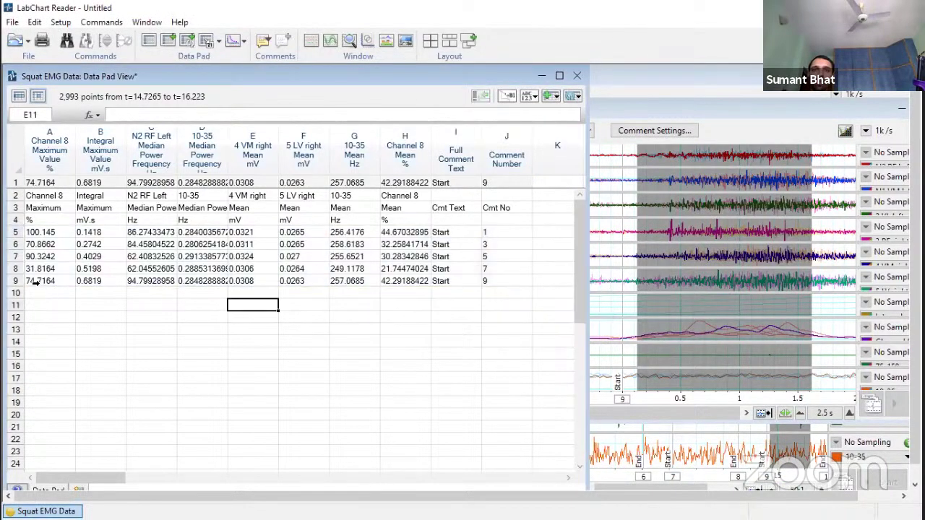
- Check Data Pad rows 5 to 9 against their comment numbers and narrow the Data Pad to uncover the Scope View page list
{"action": "left_click", "coordinate": [13, 234]}
{"action": "left_click", "coordinate": [15, 245]}
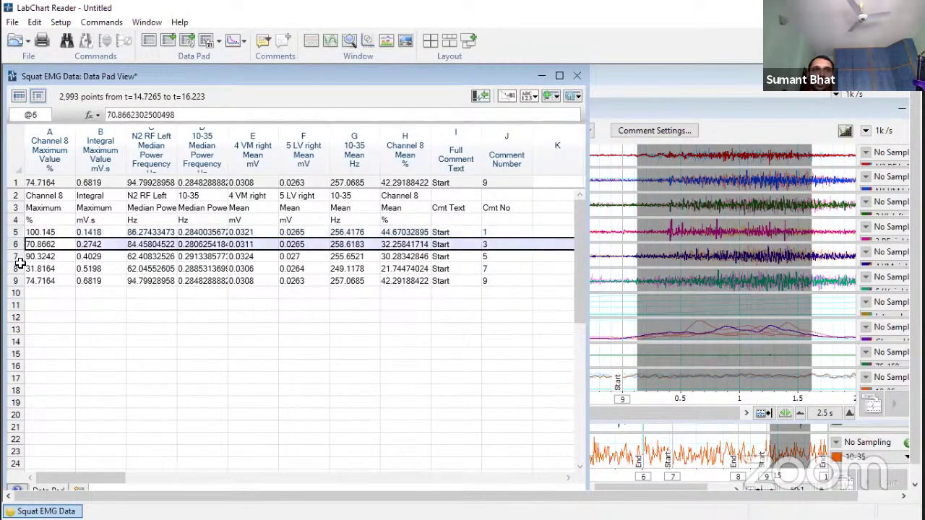
{"action": "left_click", "coordinate": [15, 268]}
{"action": "key", "text": "Down"}
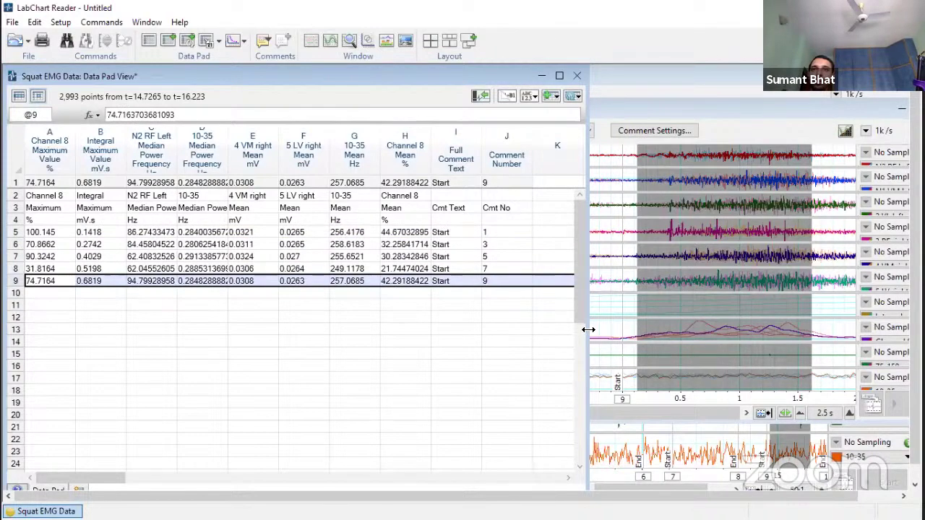
{"action": "left_click_drag", "start_coordinate": [589, 329], "coordinate": [379, 334]}
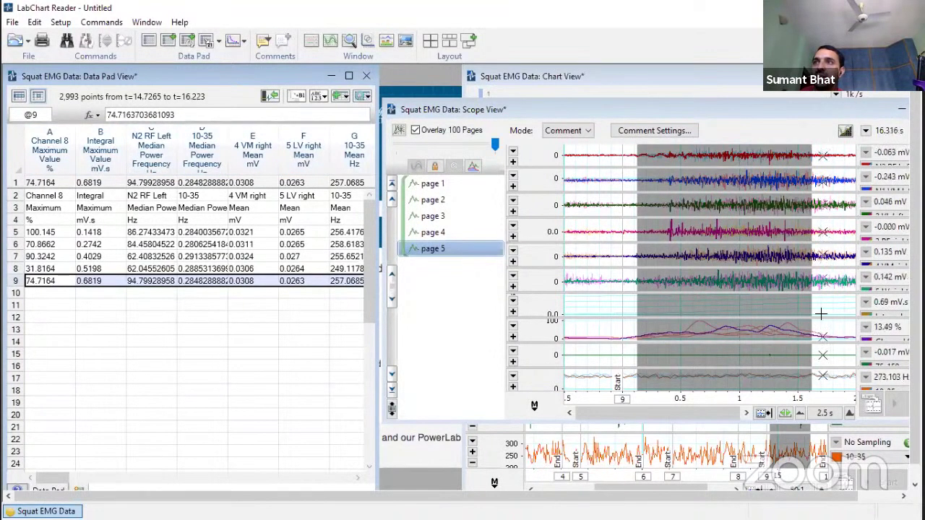
- Review the statistics and source channel options in the setup of Data Pad column E
{"action": "left_click", "coordinate": [258, 156]}
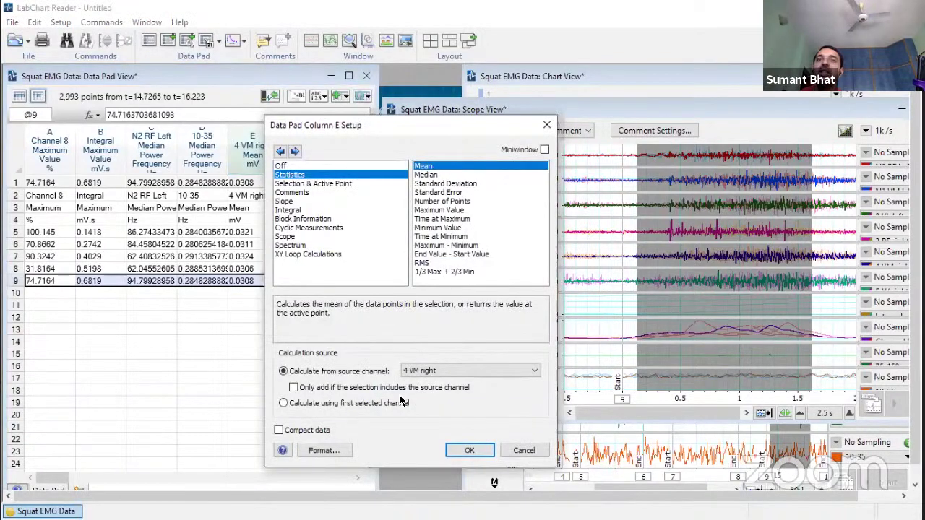
{"action": "left_click", "coordinate": [524, 450]}
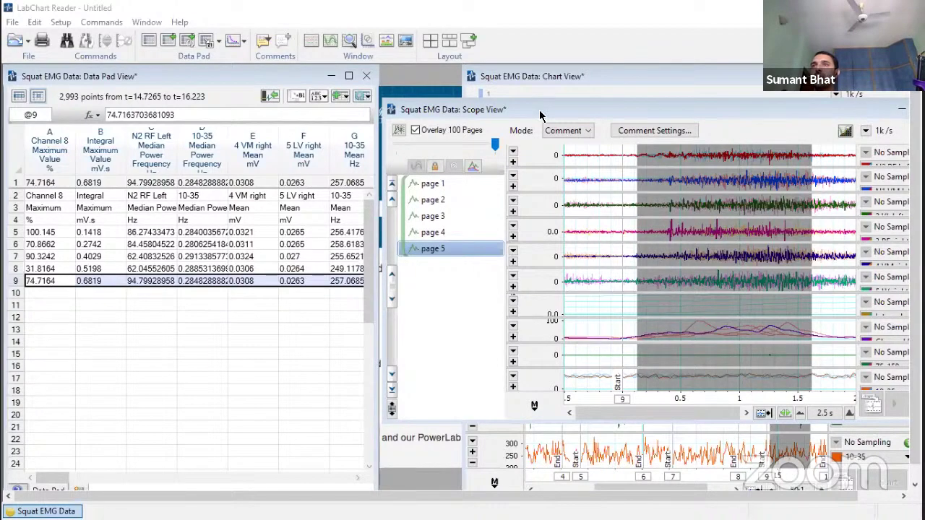
- Close the Scope View and maximize the Chart View of the squat recording
{"action": "left_click_drag", "start_coordinate": [609, 114], "coordinate": [385, 113]}
{"action": "key", "text": "ctrl+F4"}
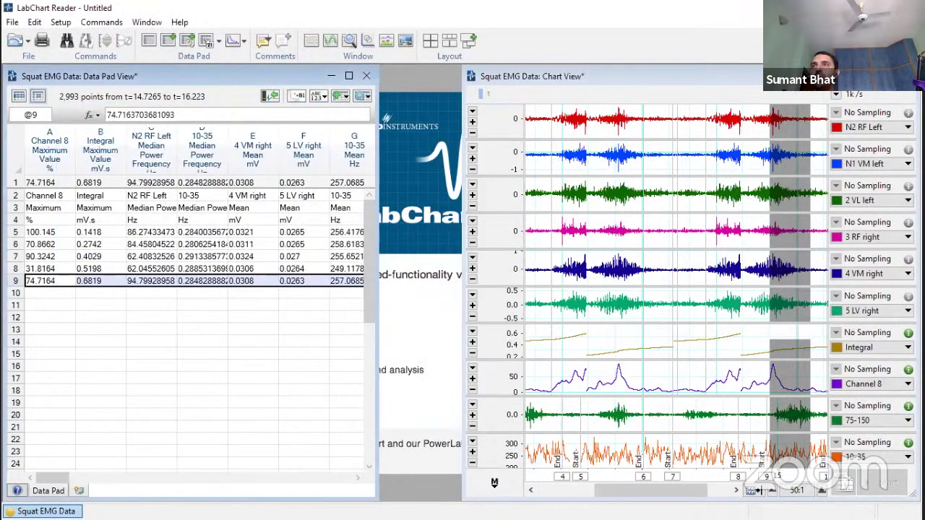
{"action": "left_click", "coordinate": [892, 76]}
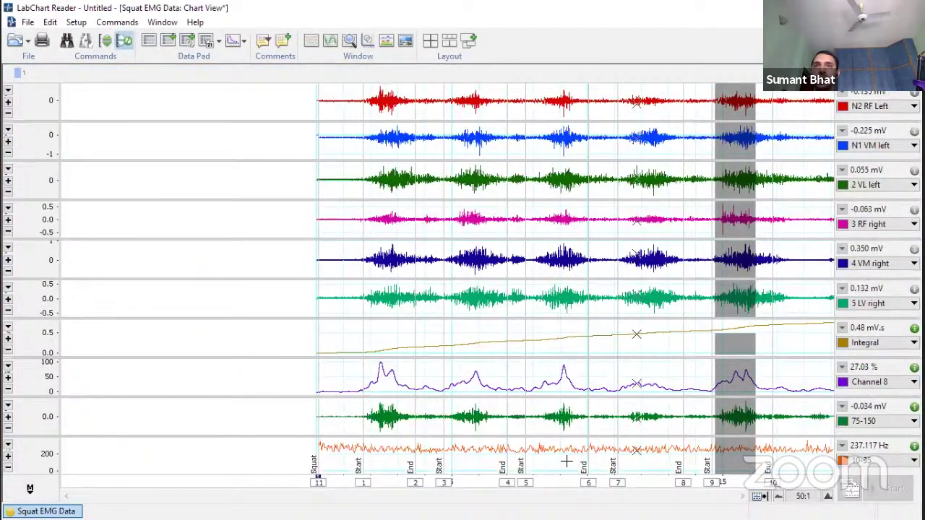
- Insert a comment reading MVC on all channels at the Channel 8 peak of the second squat
{"action": "left_click", "coordinate": [577, 343]}
{"action": "left_click", "coordinate": [828, 497]}
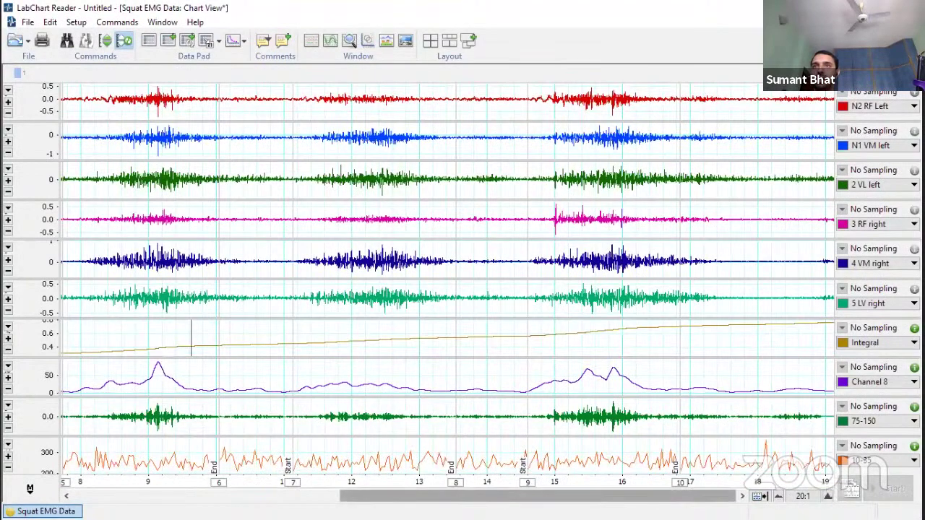
{"action": "left_click_drag", "start_coordinate": [444, 497], "coordinate": [315, 496]}
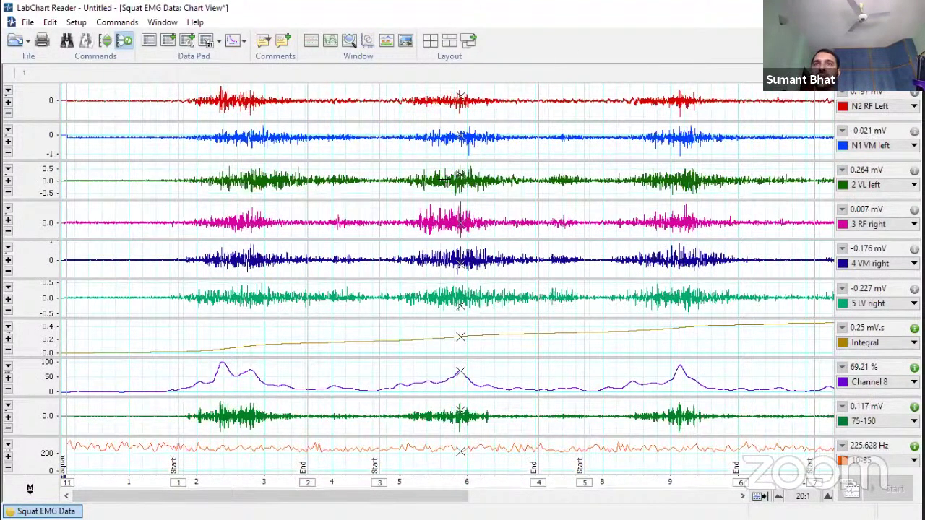
{"action": "right_click", "coordinate": [459, 181]}
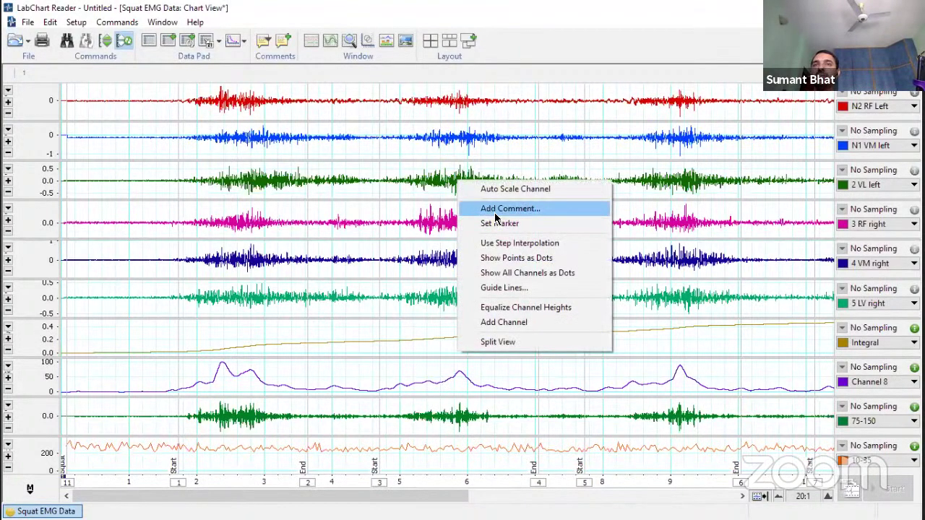
{"action": "left_click", "coordinate": [495, 211]}
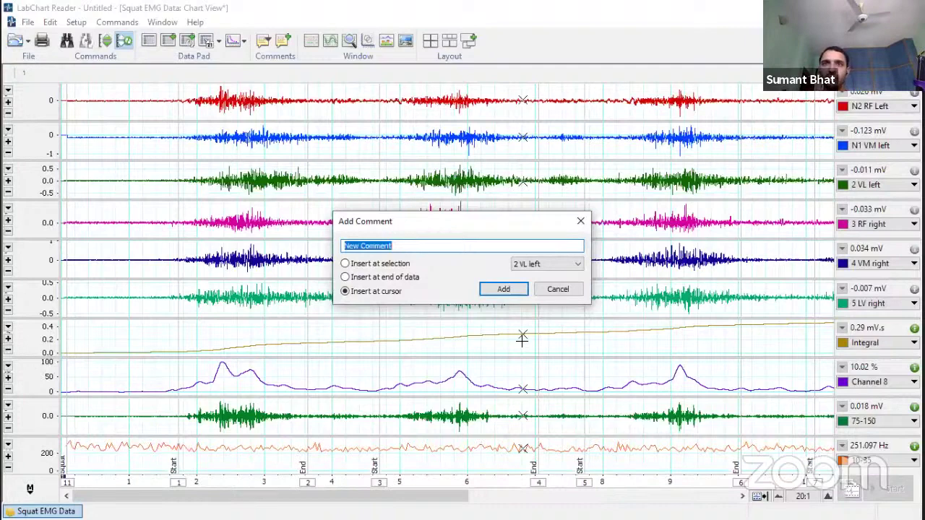
{"action": "left_click", "coordinate": [547, 264]}
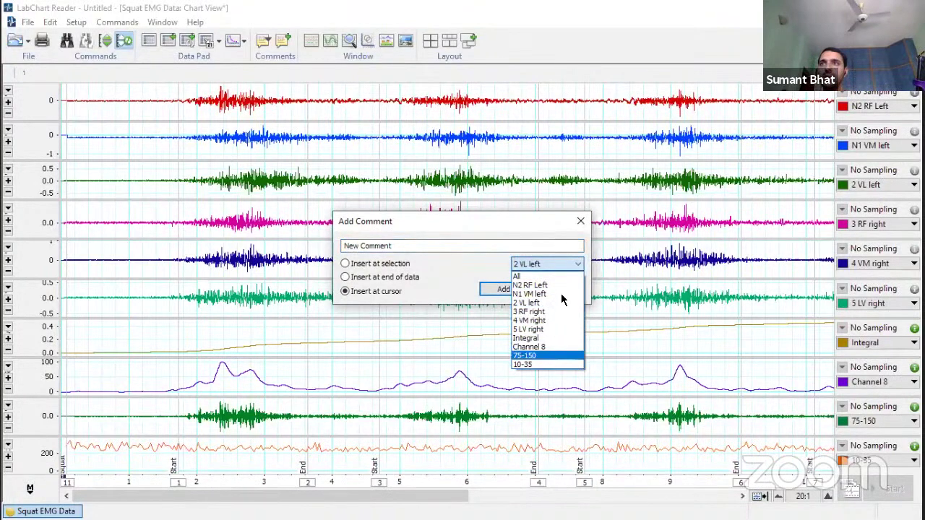
{"action": "left_click", "coordinate": [526, 278]}
{"action": "left_click_drag", "start_coordinate": [416, 247], "coordinate": [235, 220]}
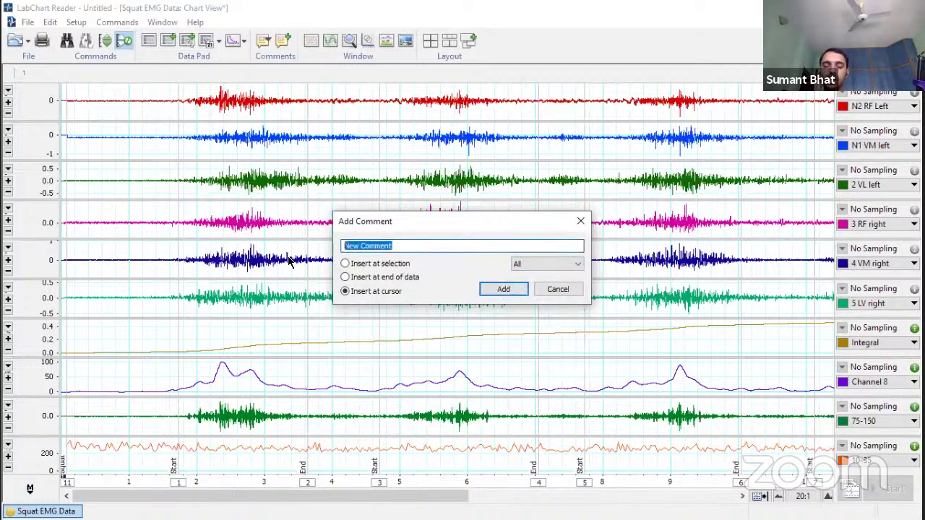
{"action": "type", "text": "Peak of contraction"}
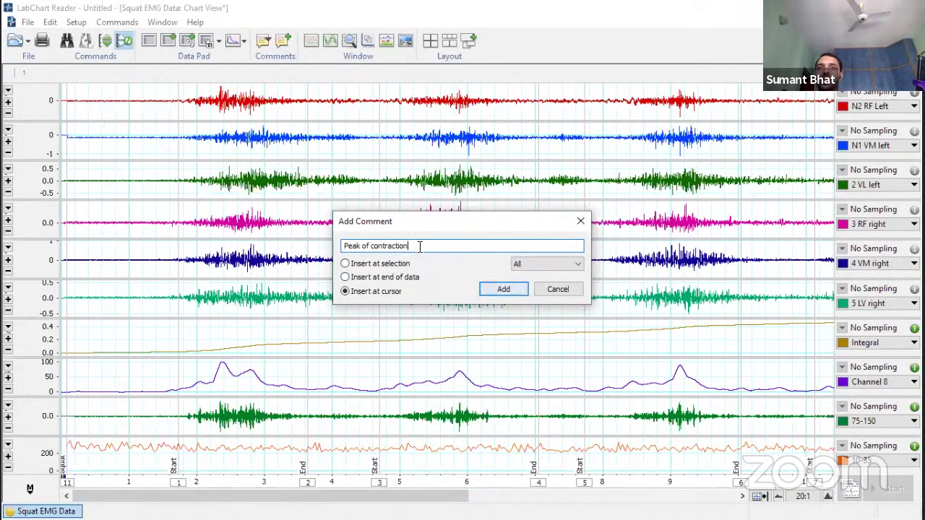
{"action": "key", "text": "ctrl+a"}
{"action": "type", "text": "M"}
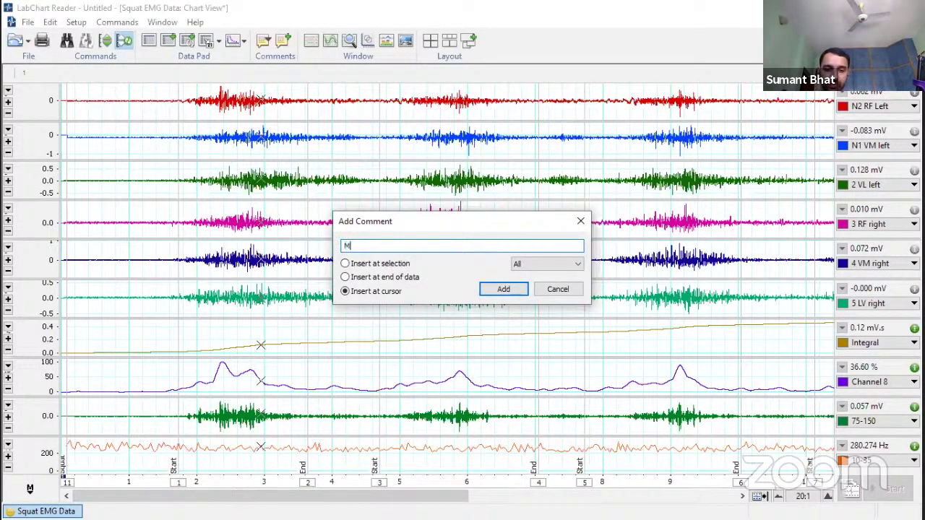
{"action": "left_click", "coordinate": [503, 290]}
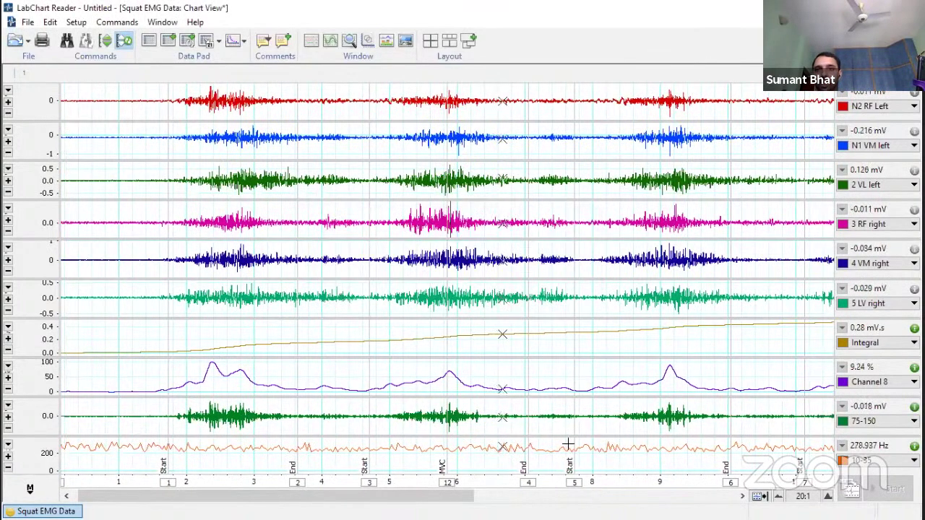
- Enlarge Channel 8 temporarily and move the MVC comment to the highest peak of the first squat
{"action": "left_click_drag", "start_coordinate": [450, 494], "coordinate": [399, 496]}
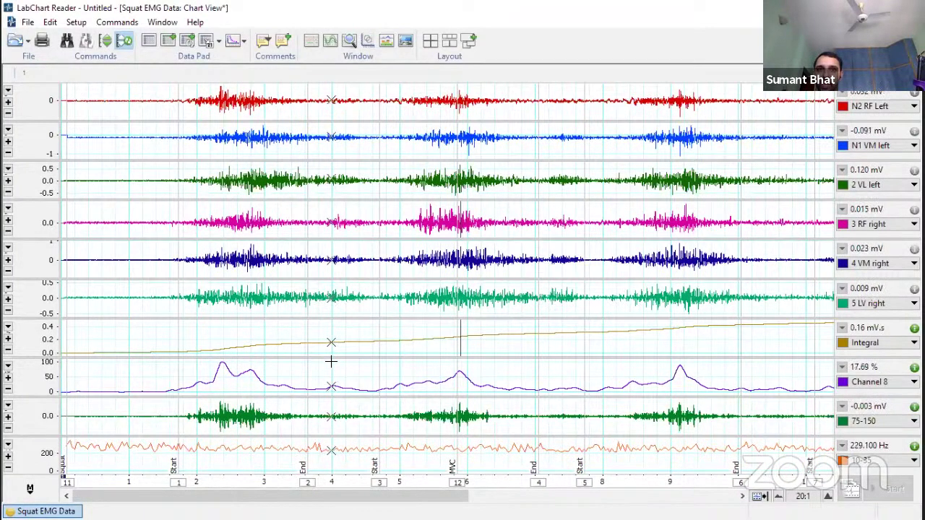
{"action": "left_click_drag", "start_coordinate": [335, 357], "coordinate": [413, 186]}
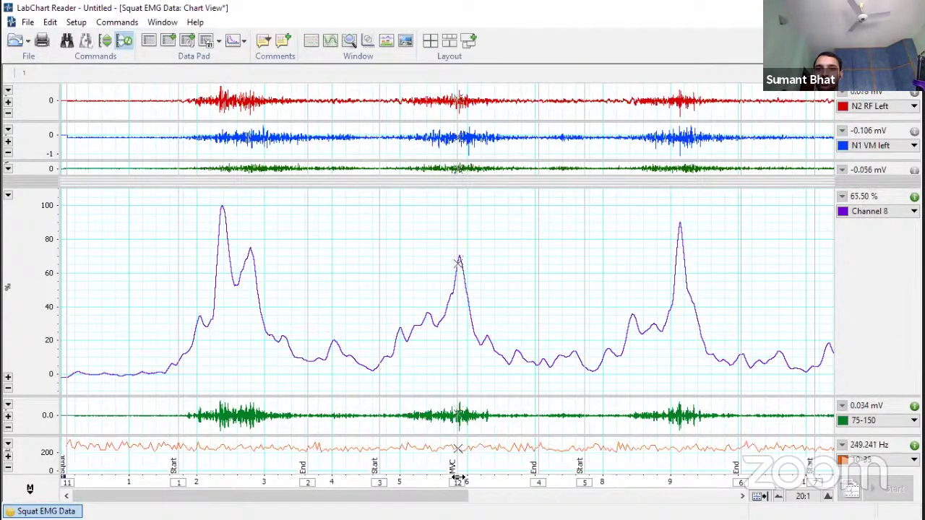
{"action": "left_click_drag", "start_coordinate": [224, 461], "coordinate": [221, 462]}
{"action": "left_click", "coordinate": [394, 325]}
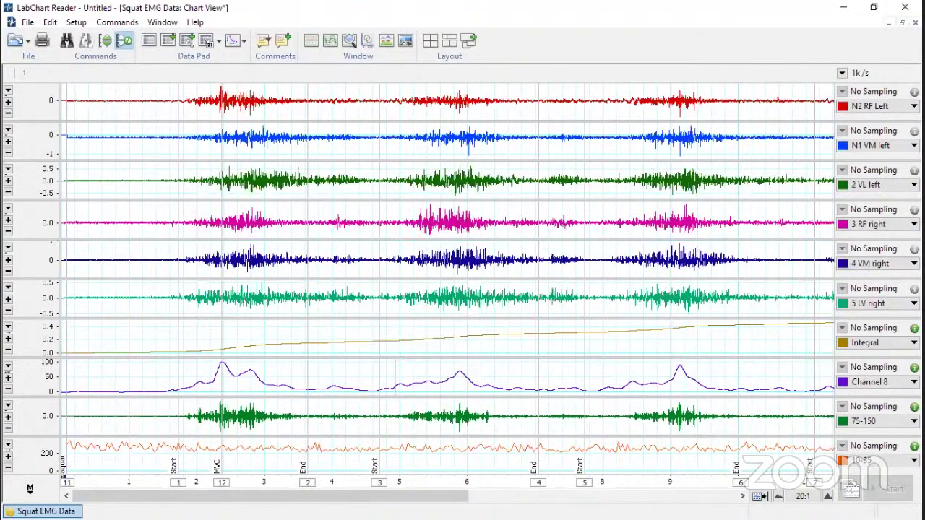
{"action": "left_click", "coordinate": [779, 498]}
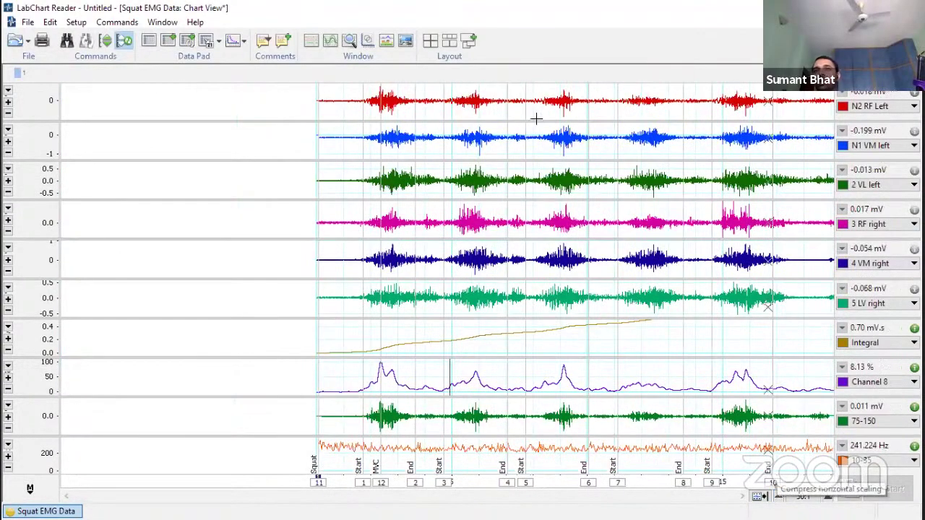
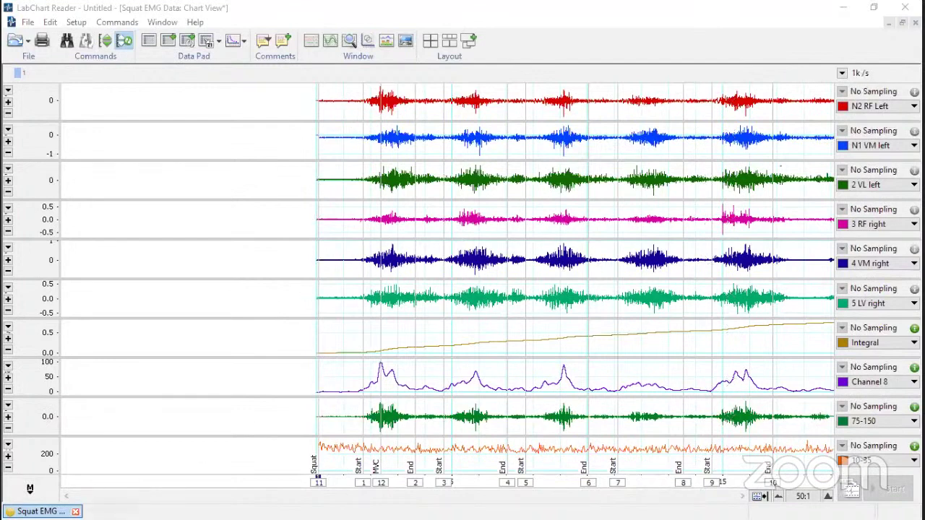
- Close the file in LabChart Reader, switch to LabChart and open the recent file Squat EMG Data
{"action": "left_click", "coordinate": [76, 511]}
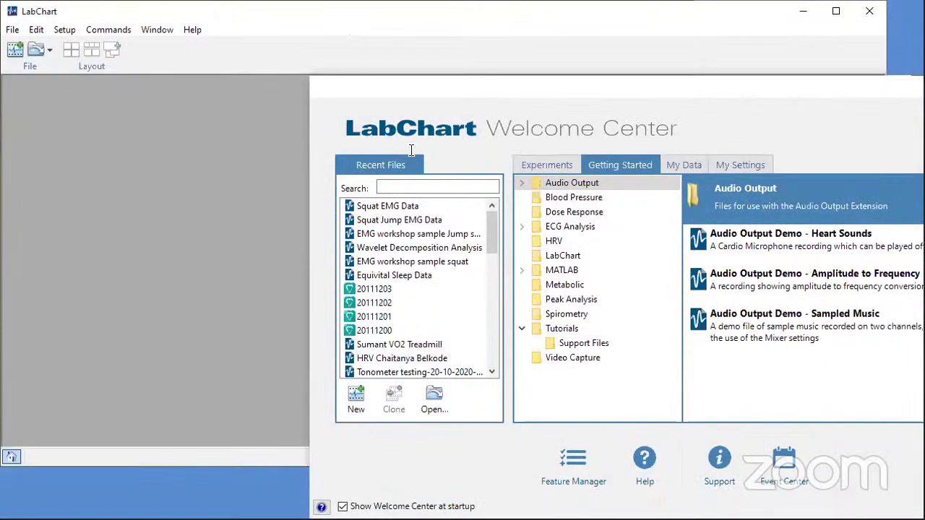
{"action": "left_click", "coordinate": [298, 211]}
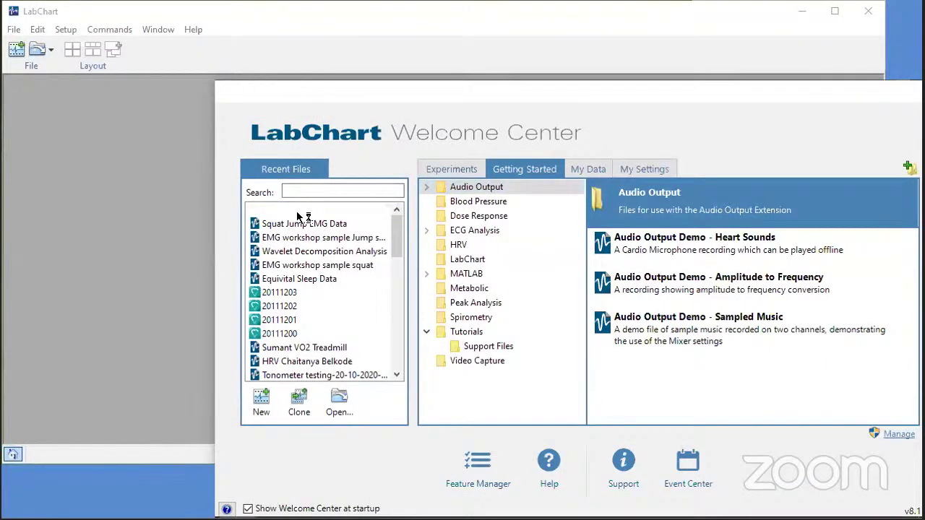
{"action": "double_click", "coordinate": [298, 214]}
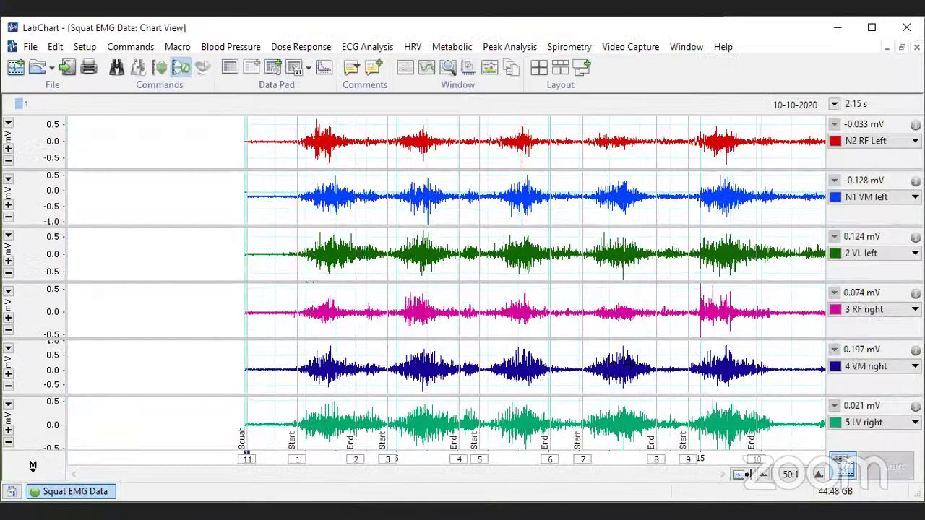
- Enlarge the floating Cursor Date window over the compressed chart so the date is readable
{"action": "left_click", "coordinate": [764, 476]}
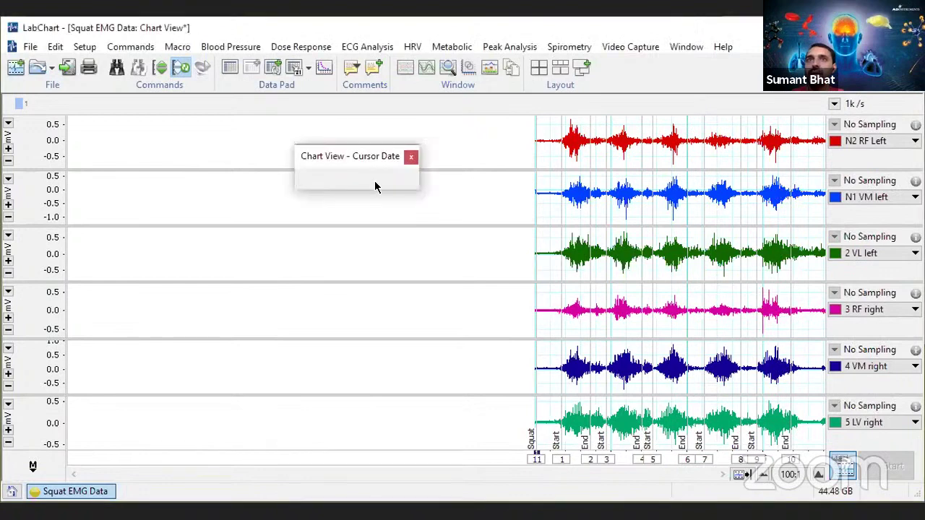
{"action": "left_click_drag", "start_coordinate": [414, 192], "coordinate": [470, 256]}
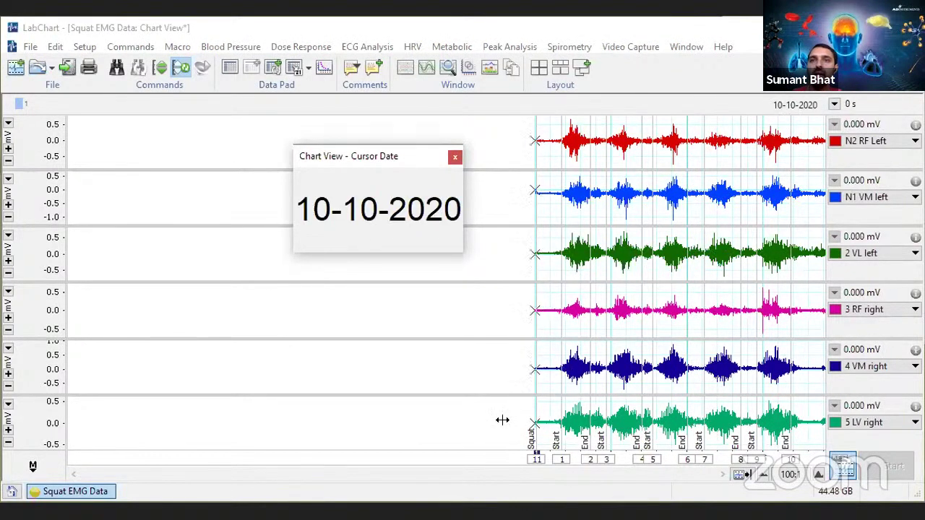
- Set the Chart View time format to time of day and float the Rate/Time readout in its own window
{"action": "double_click", "coordinate": [819, 474]}
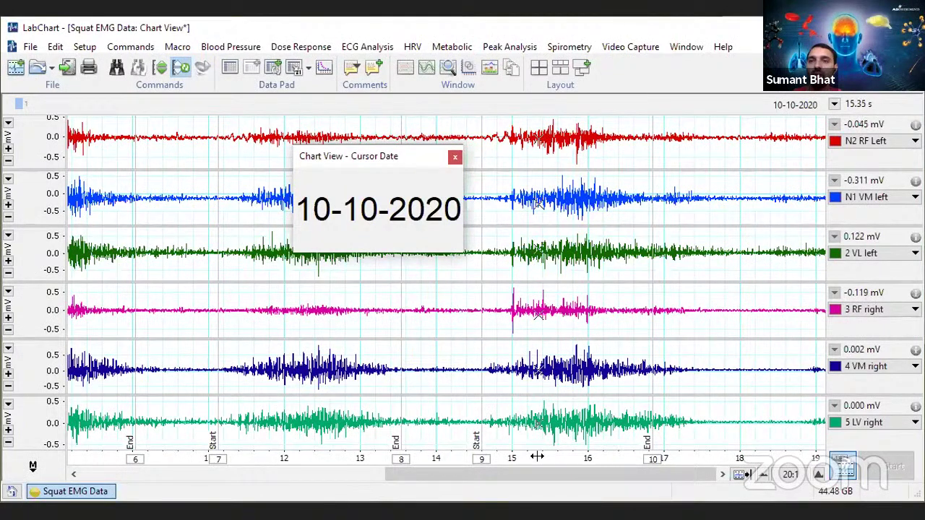
{"action": "right_click", "coordinate": [582, 471]}
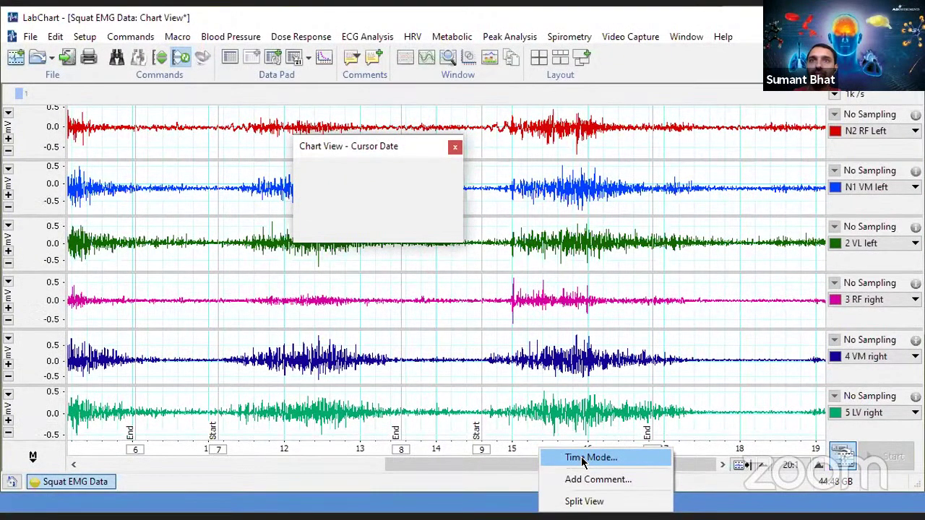
{"action": "left_click", "coordinate": [583, 461]}
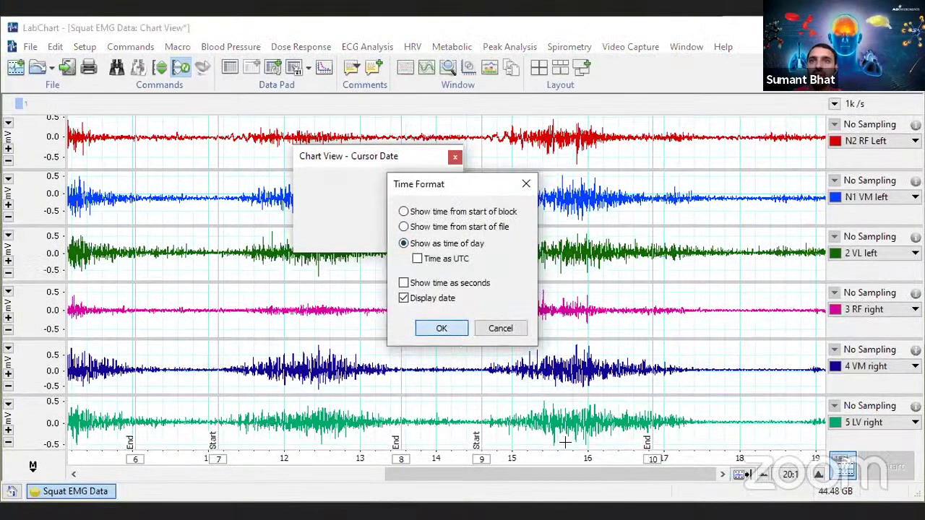
{"action": "key", "text": "Return"}
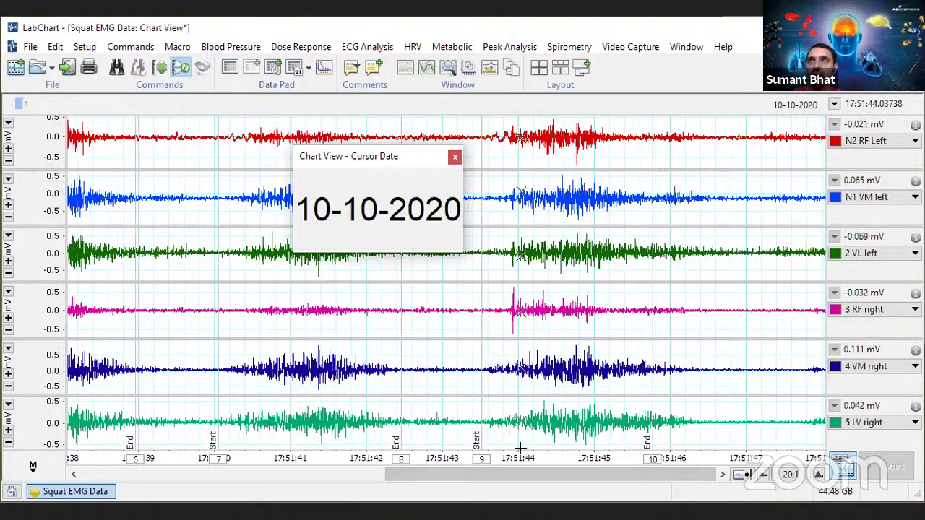
{"action": "left_click_drag", "start_coordinate": [833, 104], "coordinate": [562, 47]}
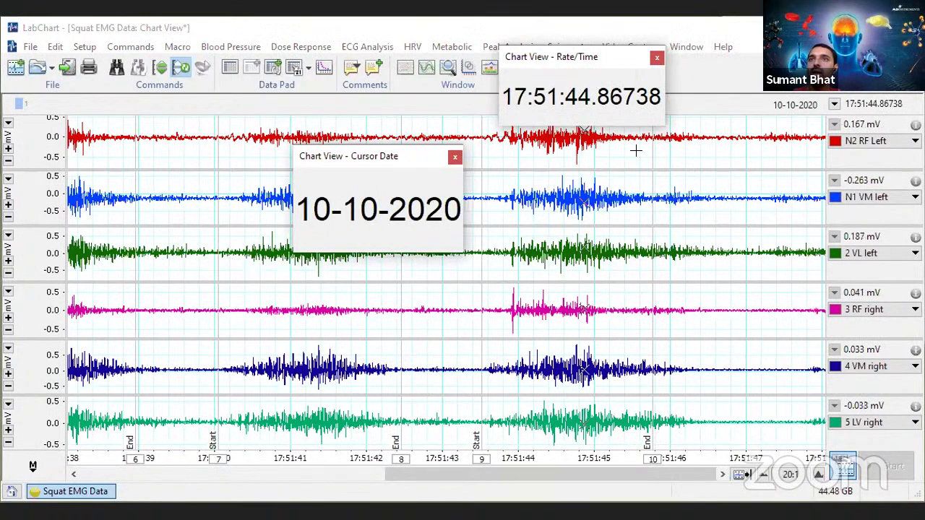
- Append the Equivital Data file from the Sample LabChart Recordings folder to the squat recording and close the floating Cursor Date window
{"action": "left_click", "coordinate": [768, 474]}
{"action": "left_click", "coordinate": [764, 474]}
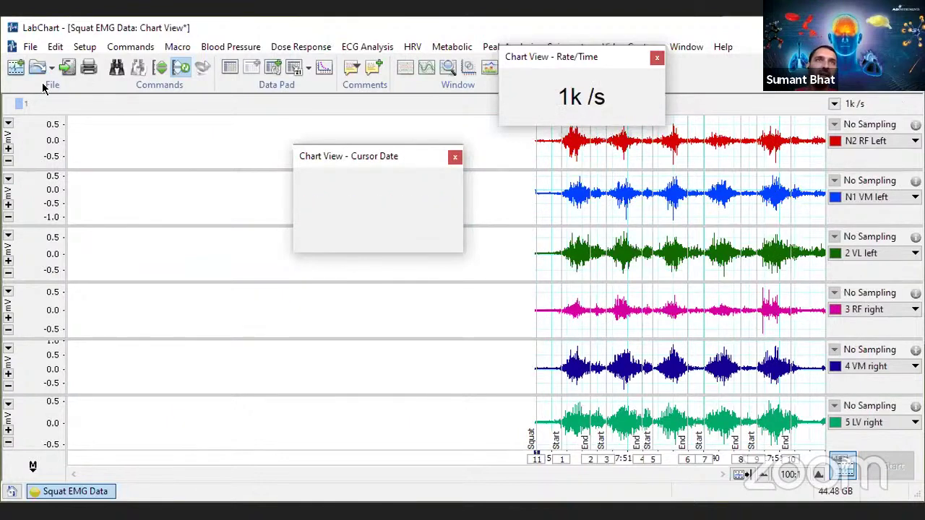
{"action": "left_click", "coordinate": [30, 47]}
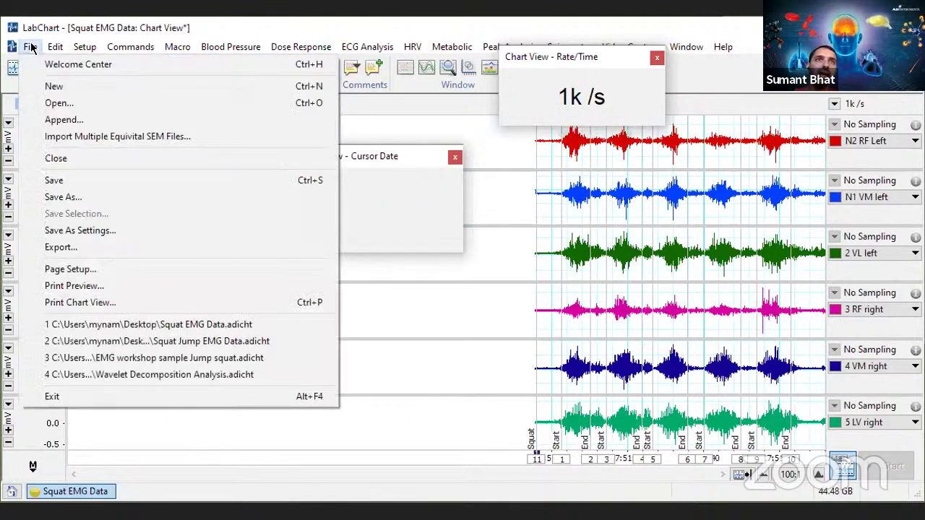
{"action": "left_click", "coordinate": [96, 123]}
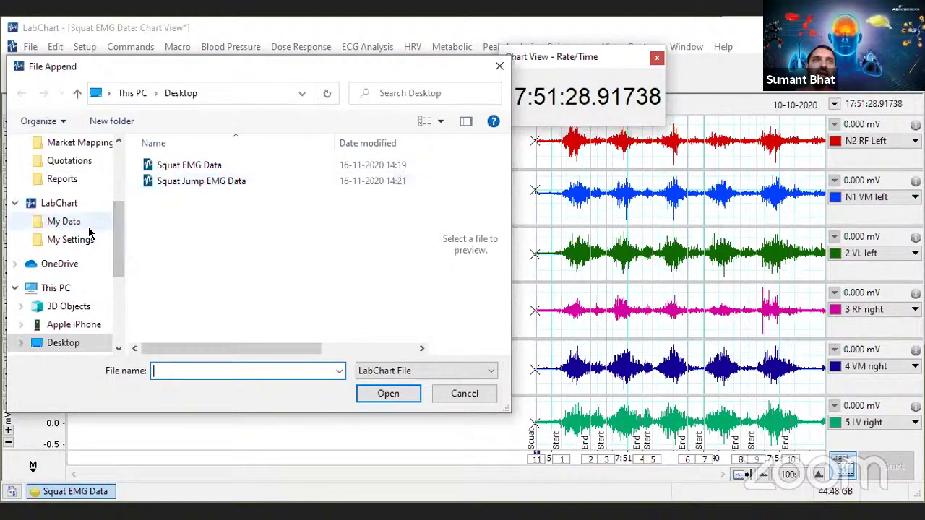
{"action": "left_click_drag", "start_coordinate": [117, 234], "coordinate": [124, 177]}
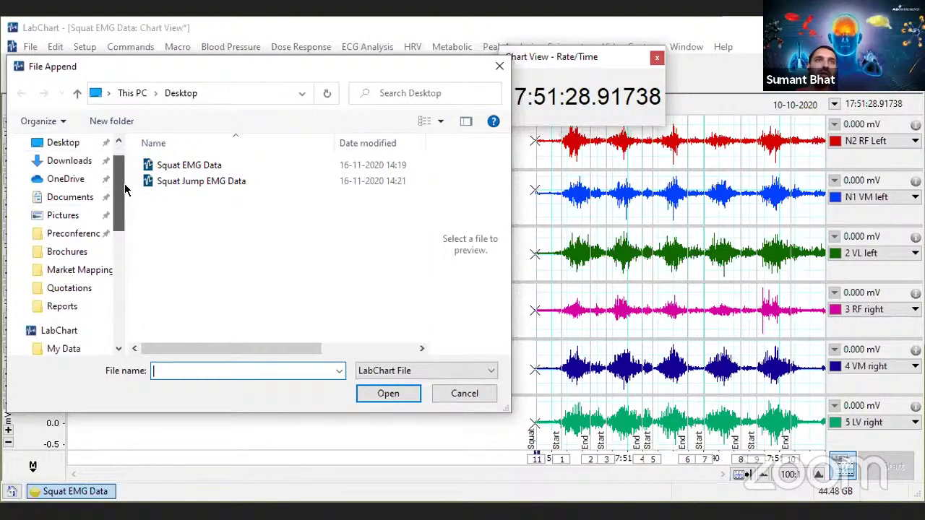
{"action": "left_click", "coordinate": [72, 197]}
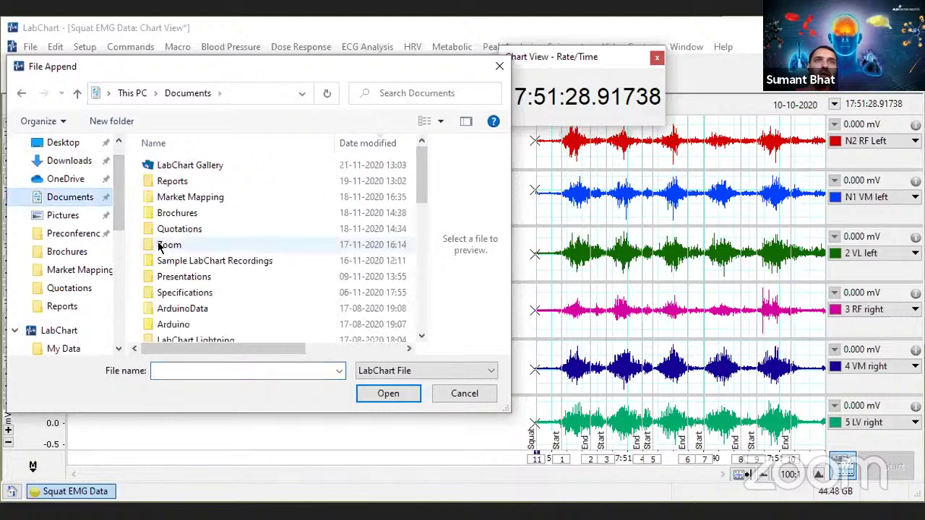
{"action": "double_click", "coordinate": [239, 263]}
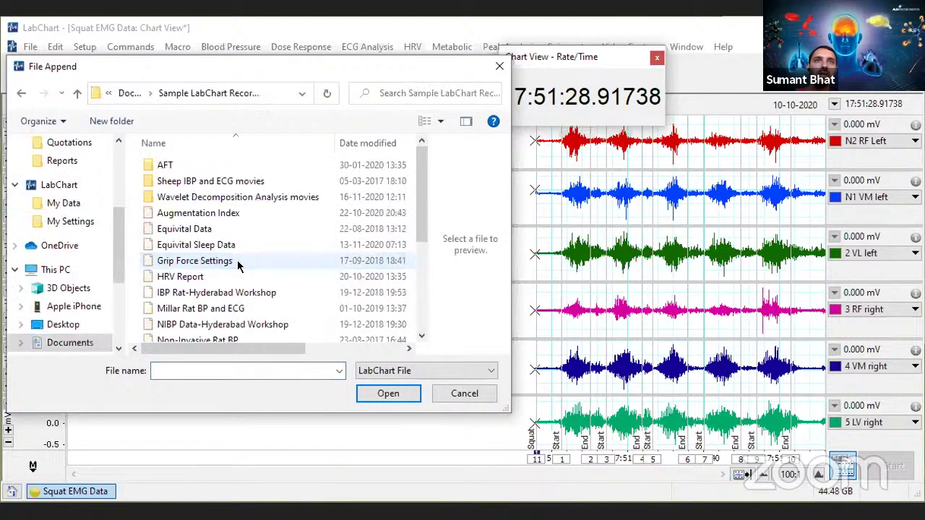
{"action": "left_click", "coordinate": [283, 229]}
{"action": "double_click", "coordinate": [277, 231]}
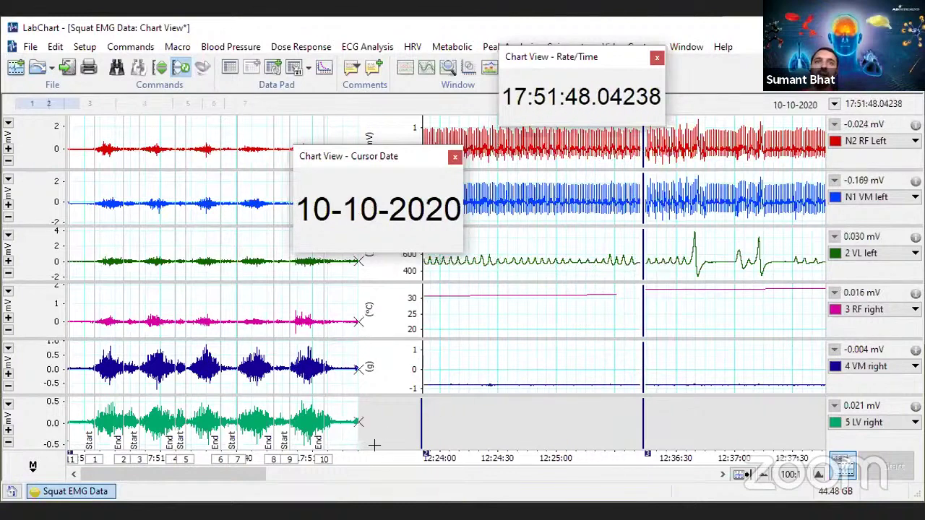
{"action": "left_click", "coordinate": [455, 157]}
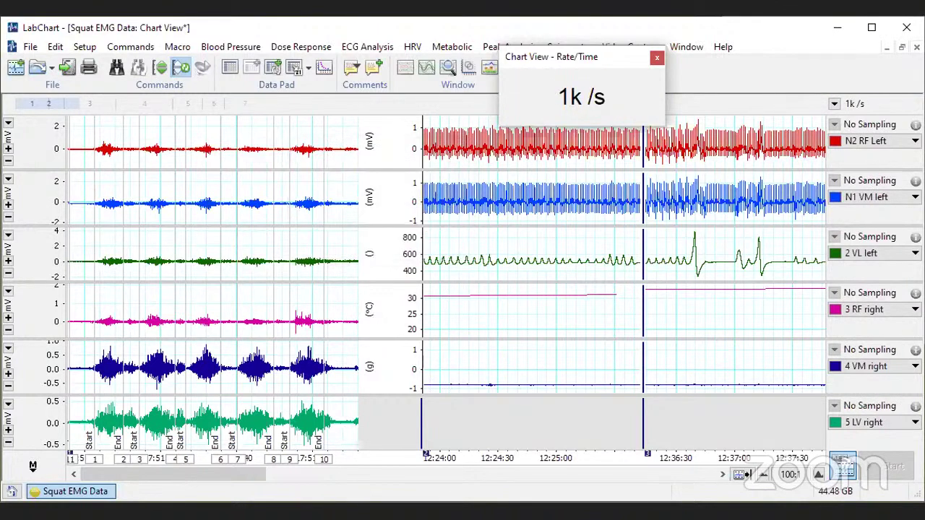